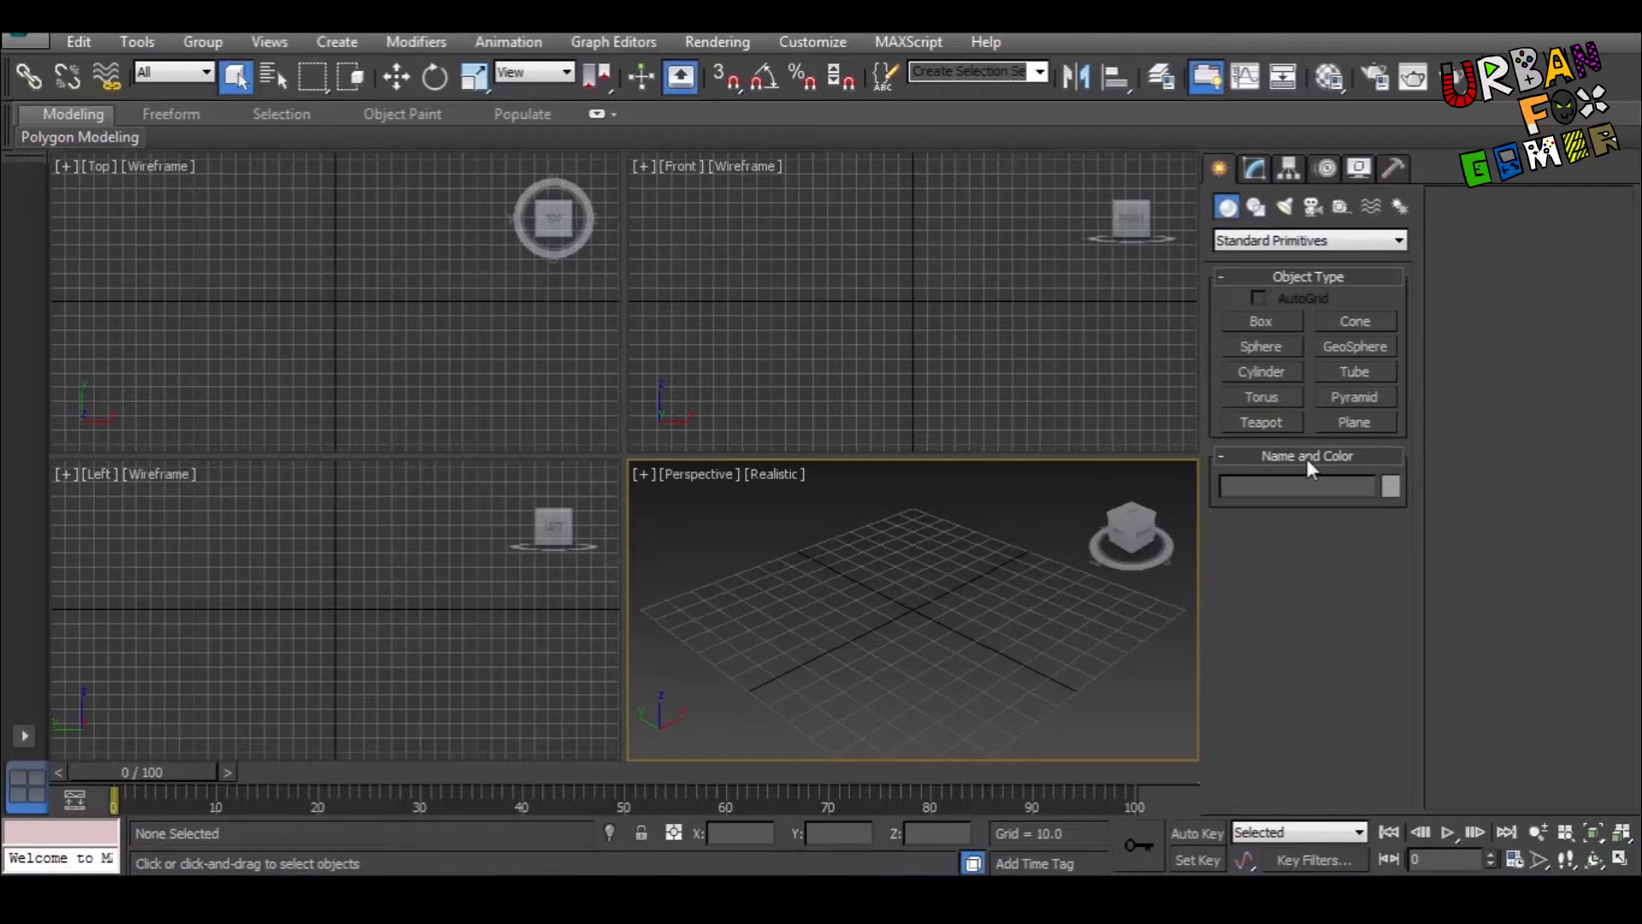
Step: Create a box about 48.7 long, 30.2 wide and 13.9 high in the maximized perspective view
key("alt+w")
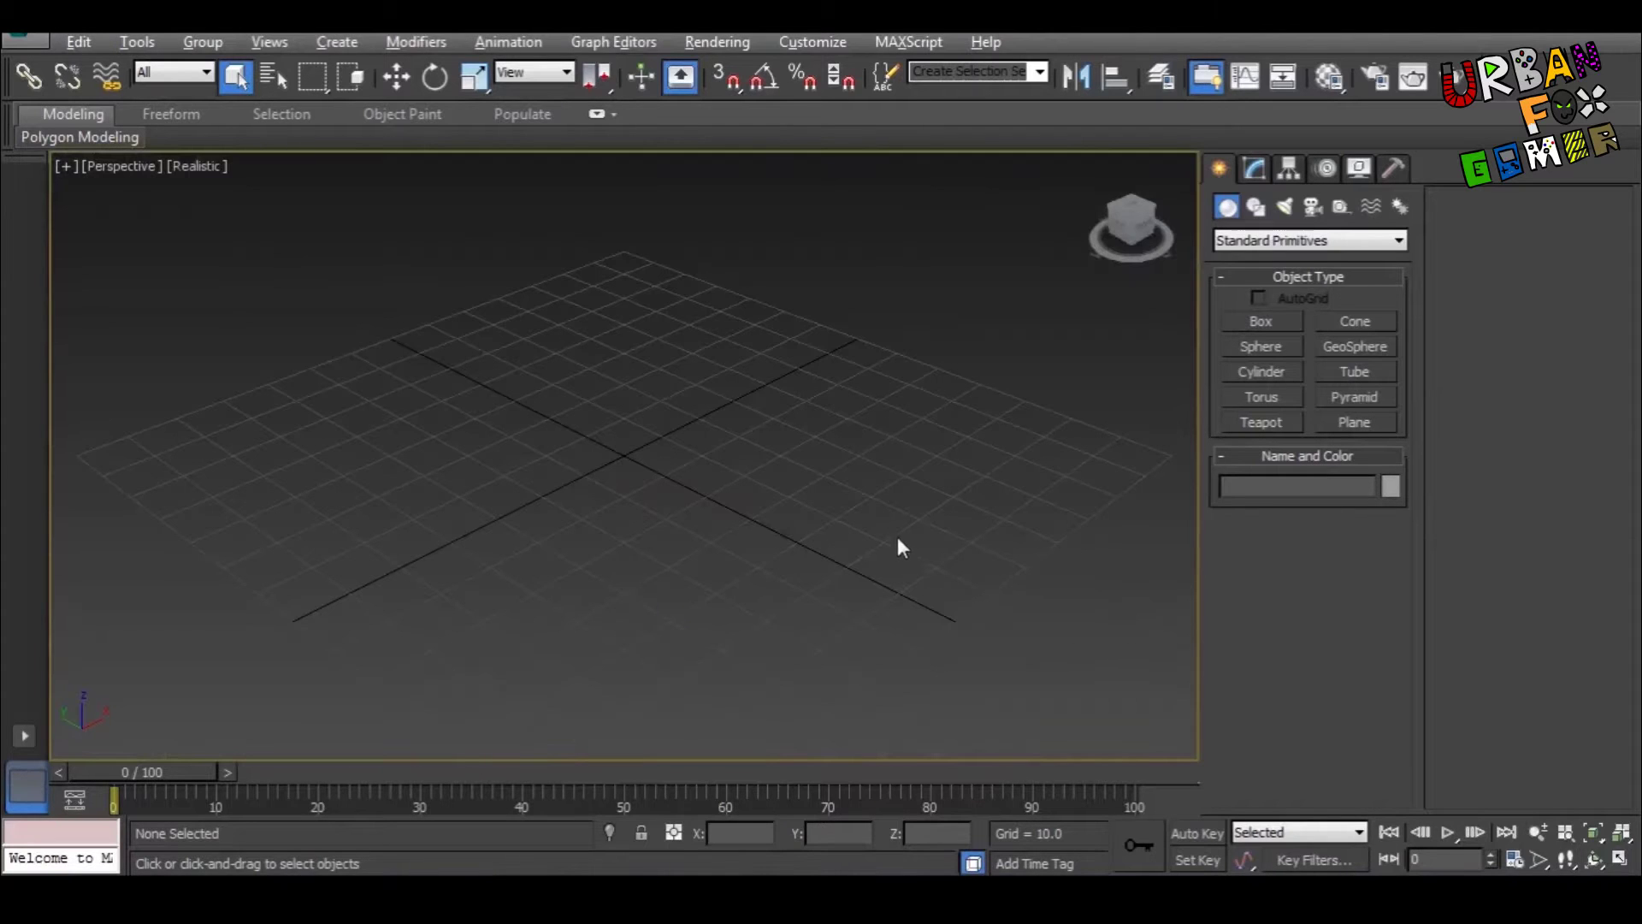
left_click(1261, 322)
middle_click_drag(1044, 447, 663, 449, "alt")
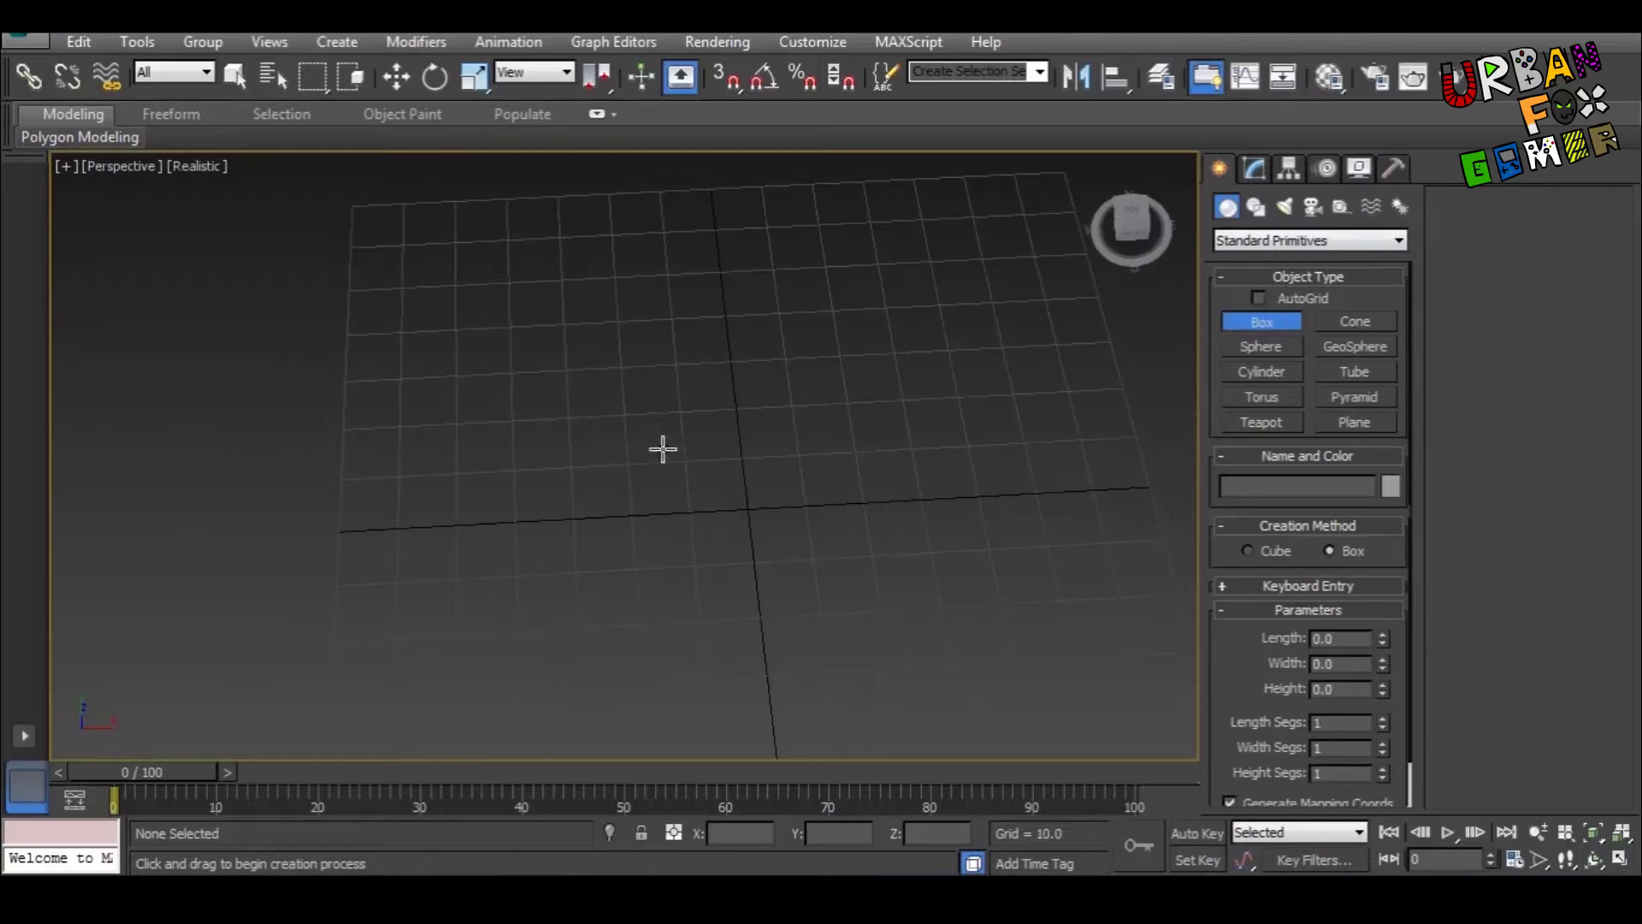
left_click_drag(663, 449, 854, 673)
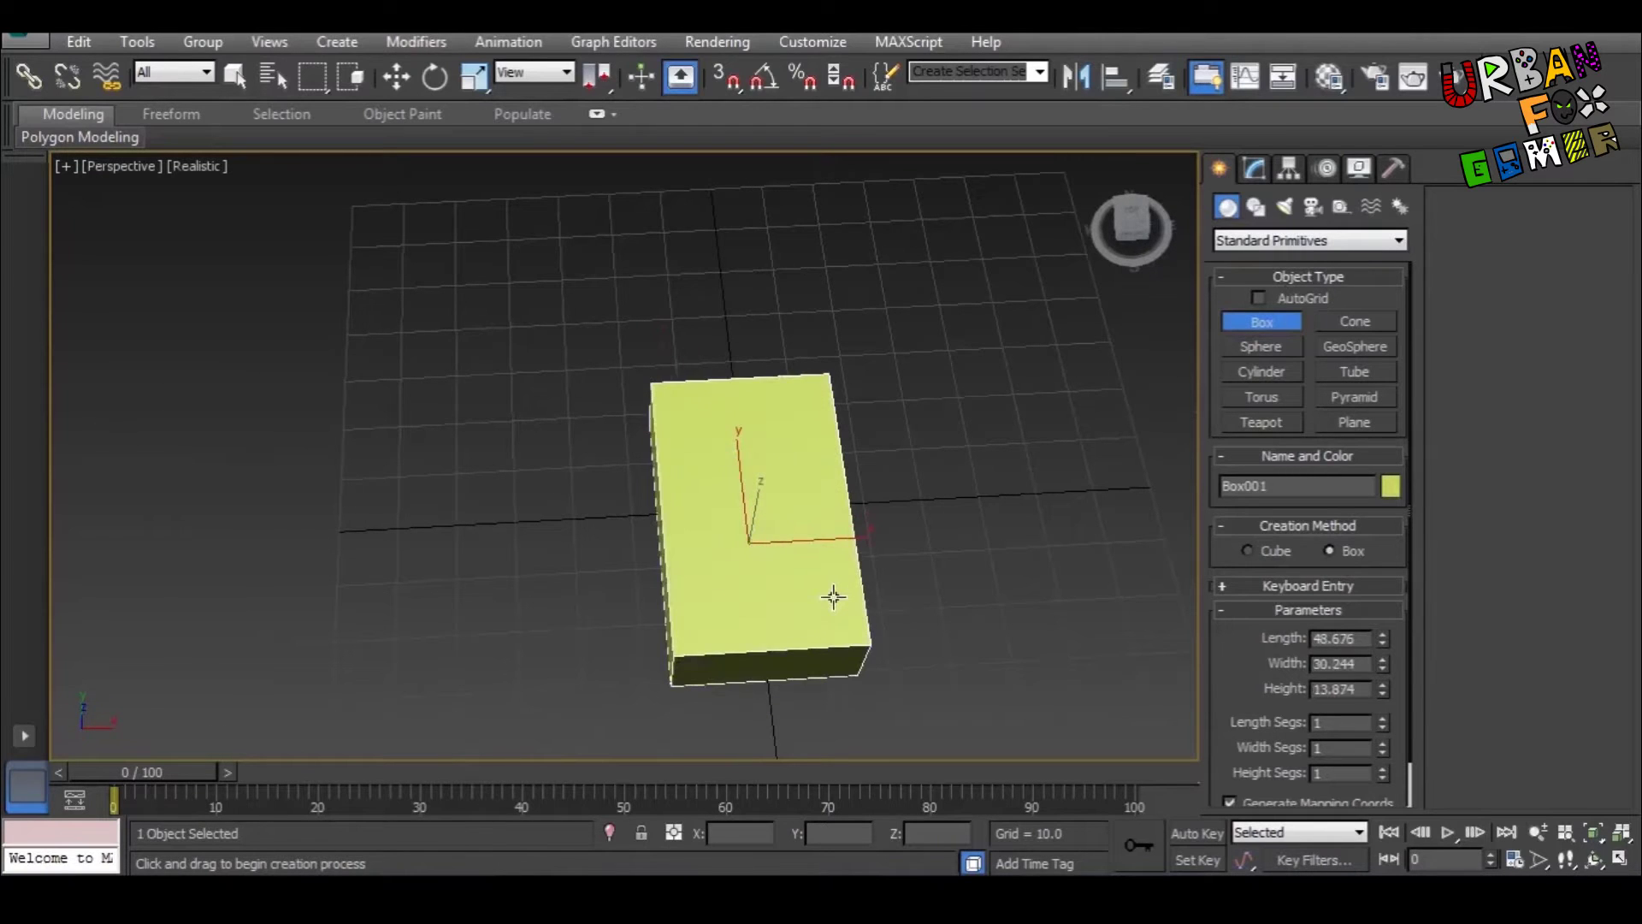
left_click(696, 671)
Step: Scale the box down to about 77% along its Z axis
middle_click_drag(696, 671, 650, 596, "alt")
scroll(740, 548, "up", 5)
key("e")
key("r")
left_click_drag(629, 518, 623, 535)
Step: Convert the box to an editable poly
middle_click_drag(684, 564, 749, 484, "alt")
right_click(749, 484)
mouse_move(949, 704)
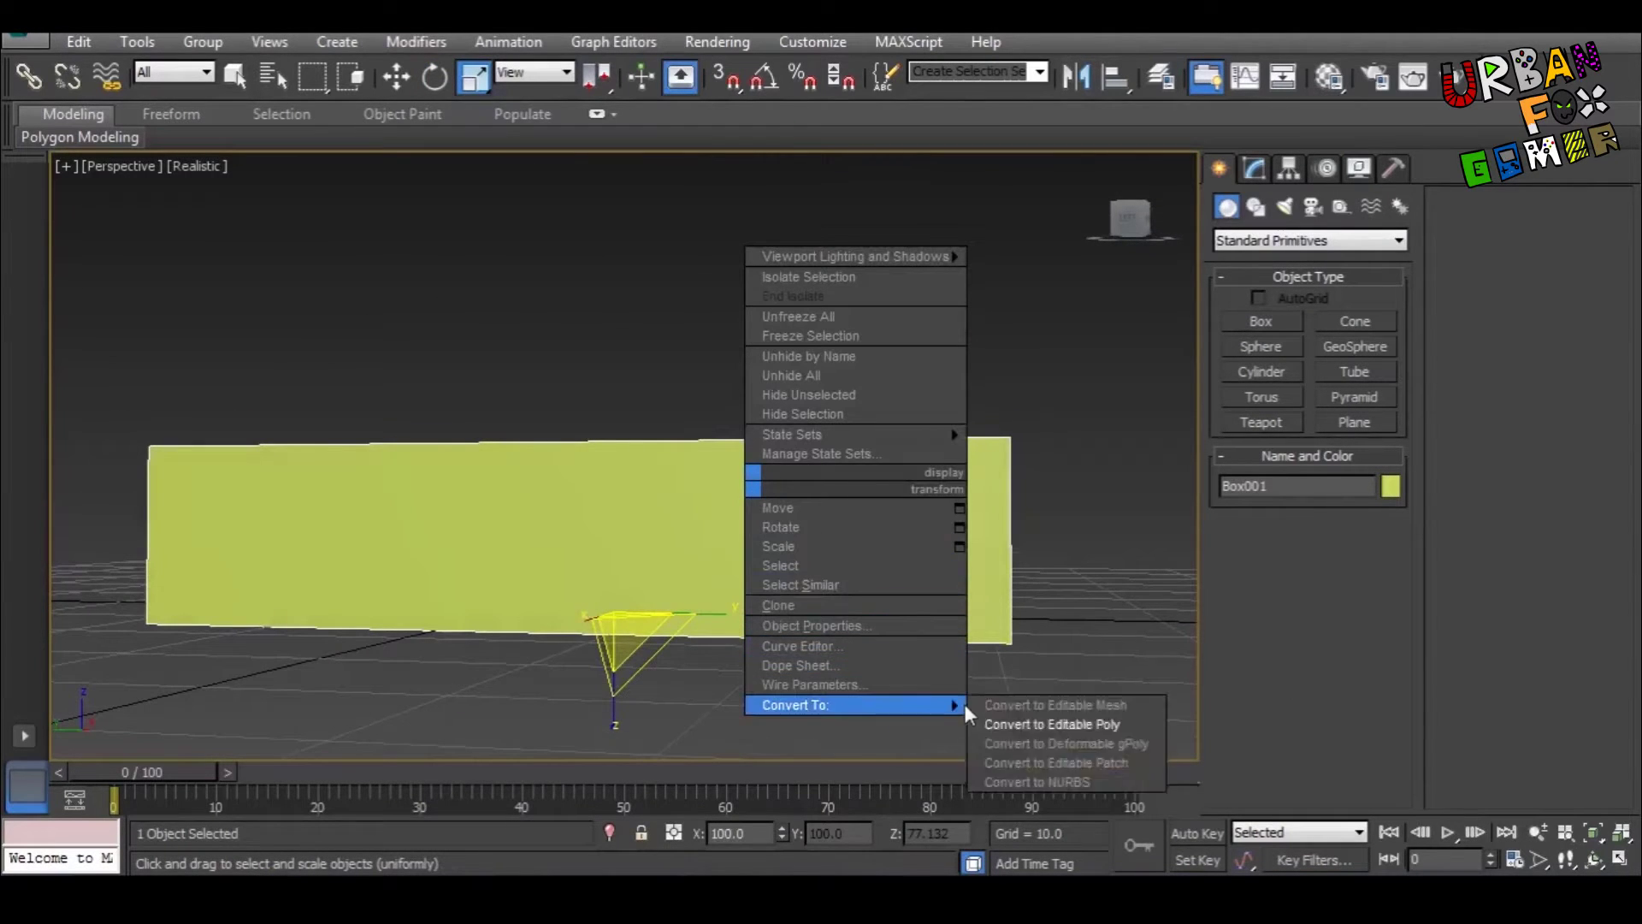
left_click(1026, 723)
Step: Select the box's four lengthwise edges and connect them with an edge loop across the middle
left_click(1274, 508)
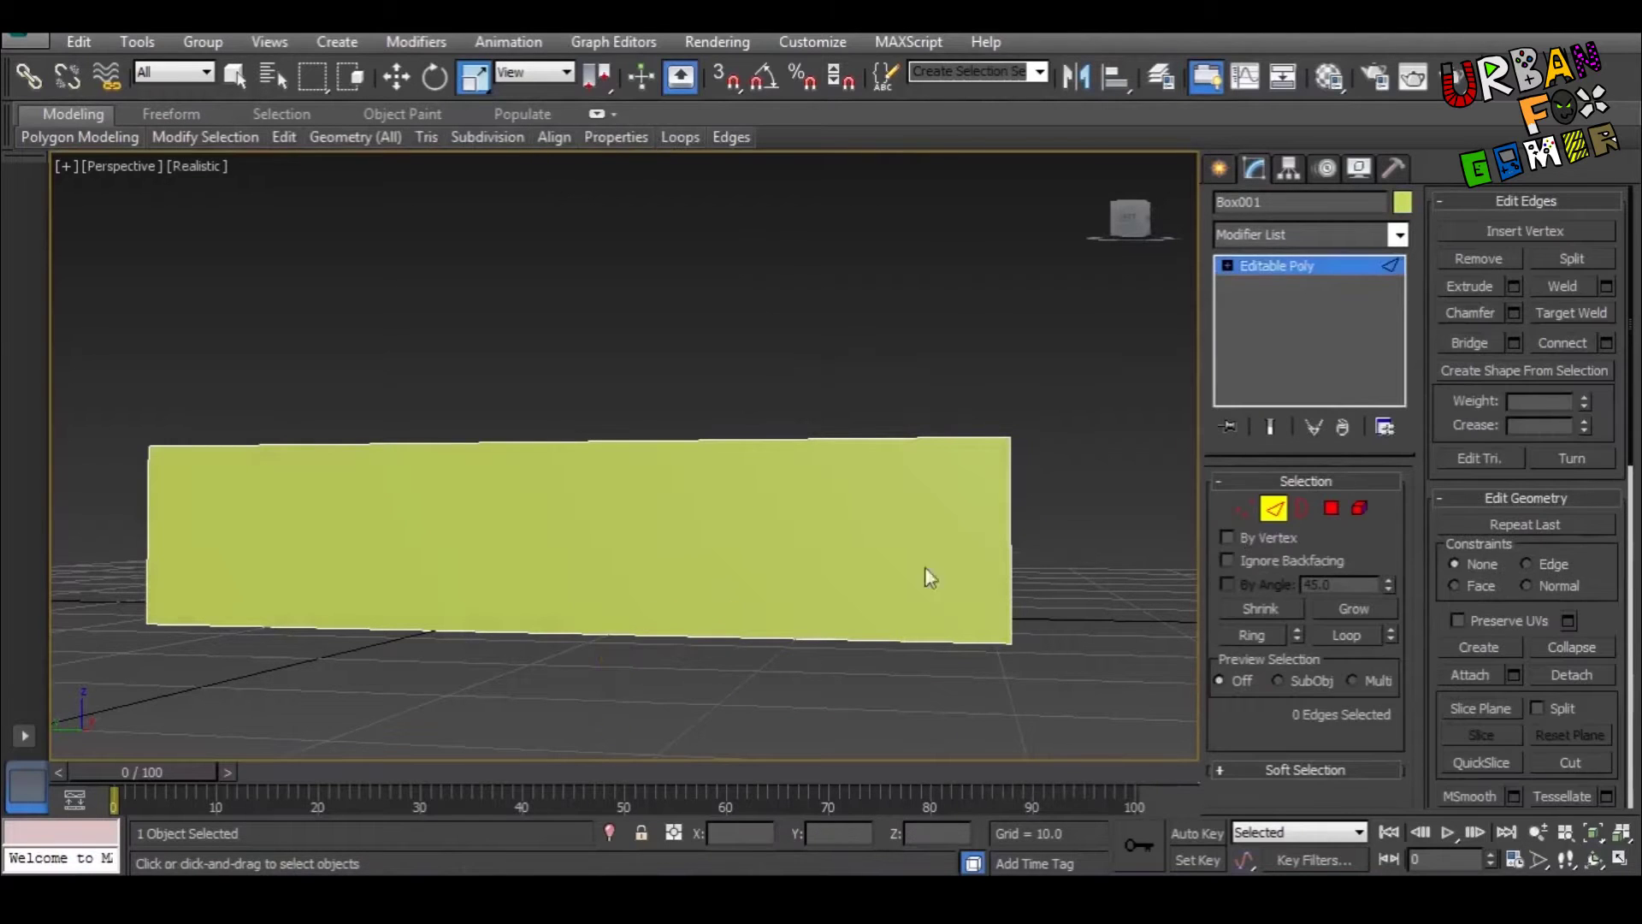
middle_click_drag(926, 573, 732, 417, "alt")
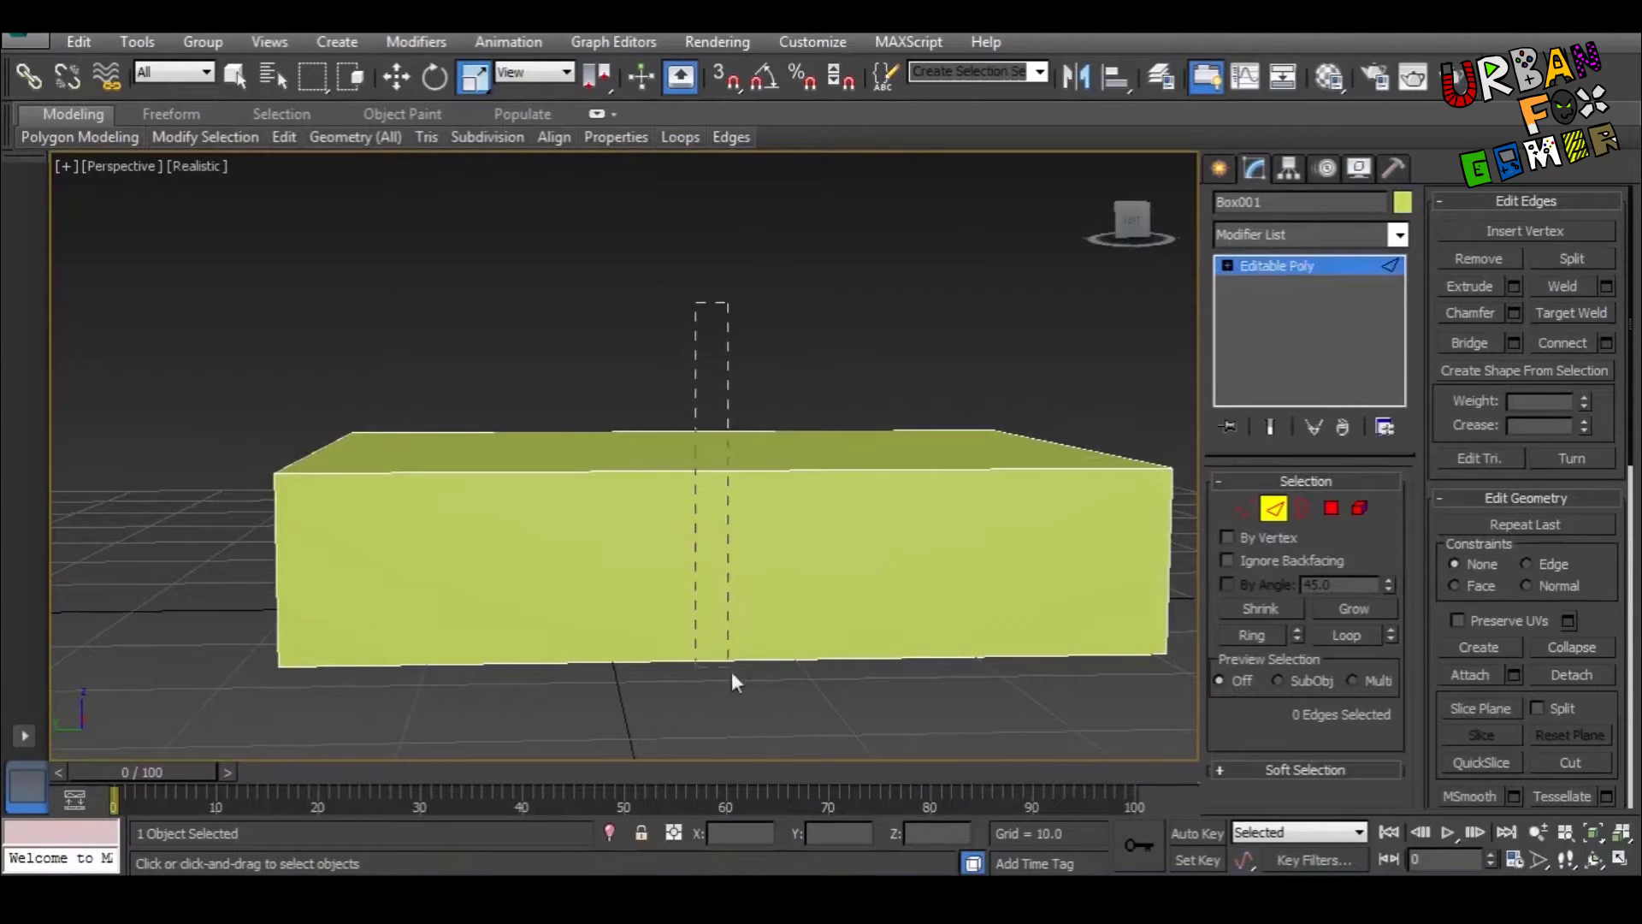
left_click_drag(731, 672, 740, 693)
middle_click_drag(741, 710, 818, 521, "alt")
key("q")
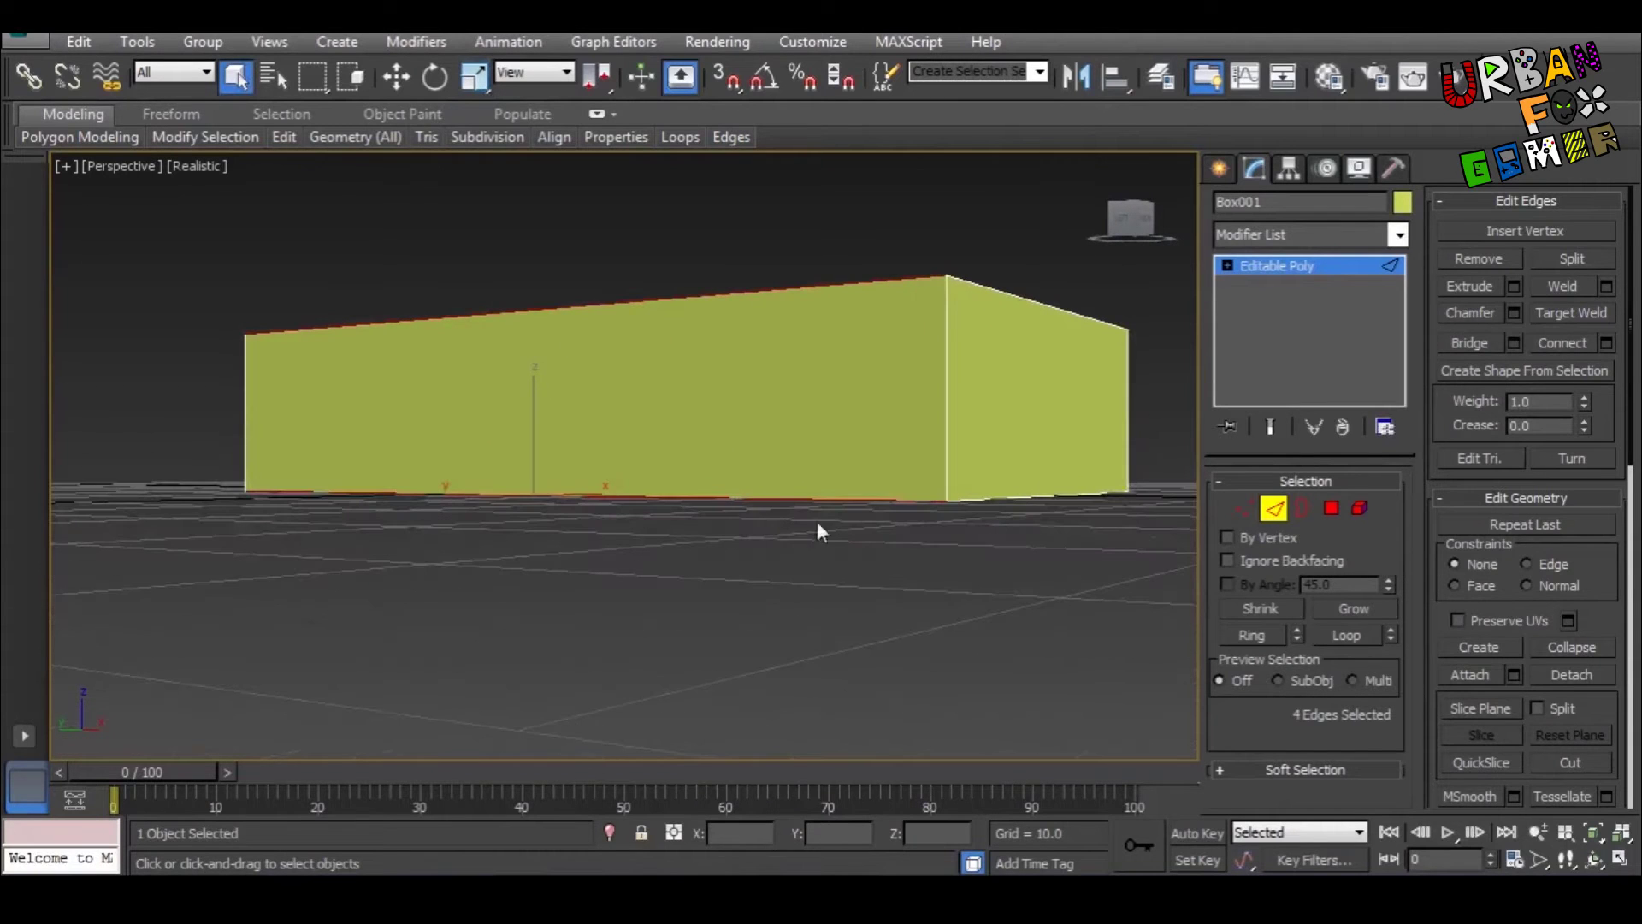
left_click(1564, 351)
middle_click_drag(855, 432, 956, 552, "alt")
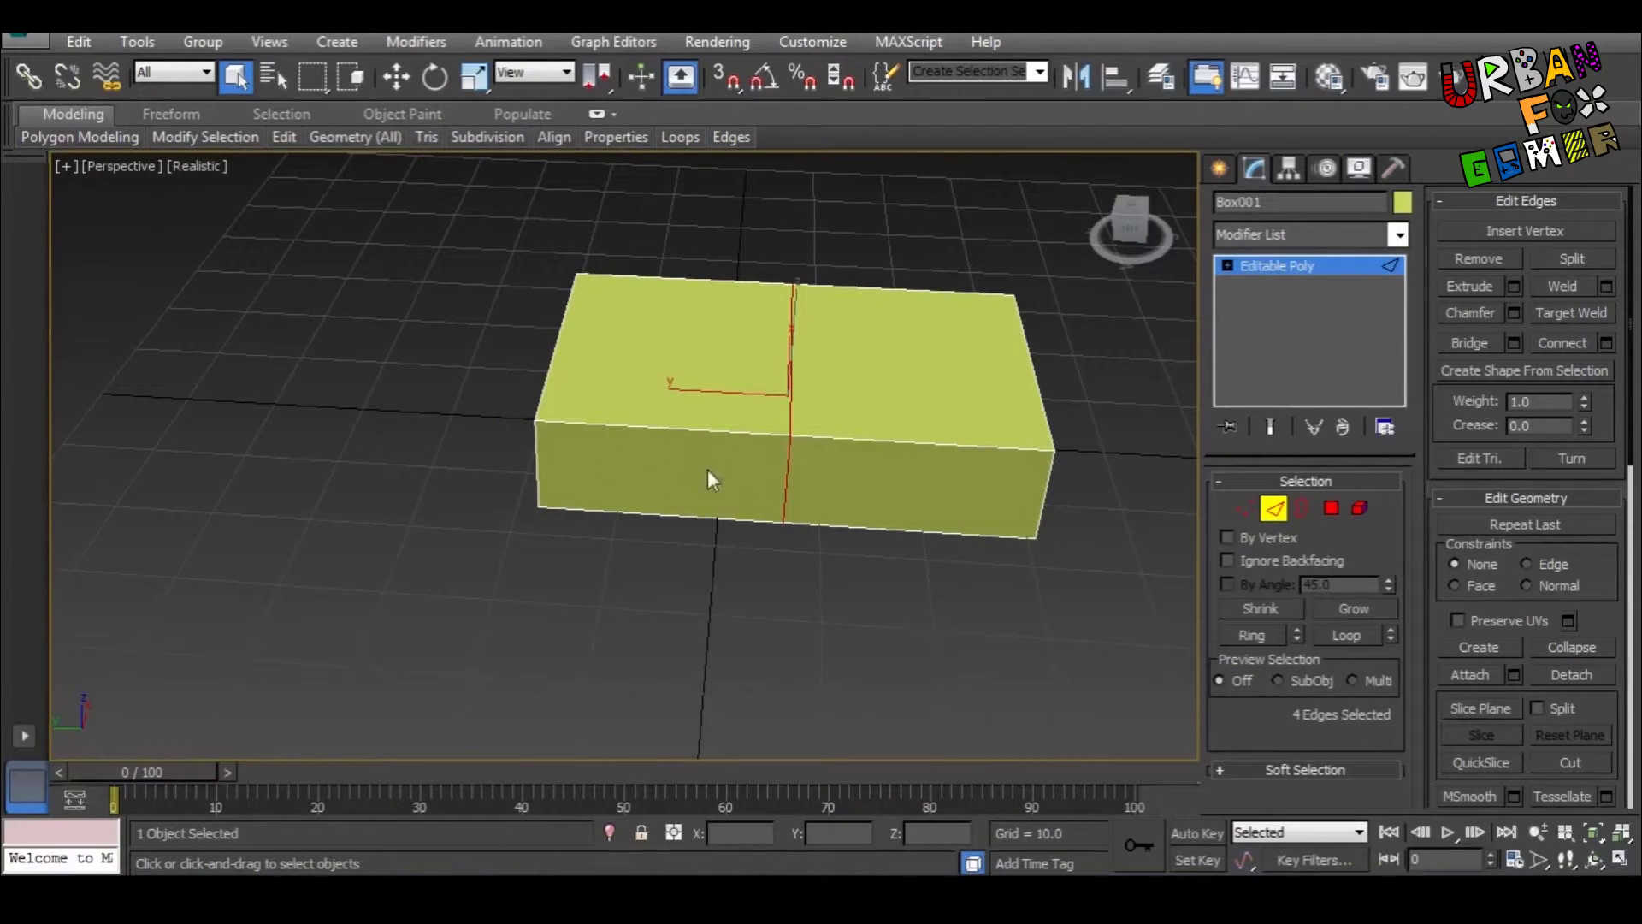
middle_click_drag(1018, 455, 945, 341, "alt")
middle_click_drag(1007, 492, 1054, 592, "alt")
left_click(1332, 509)
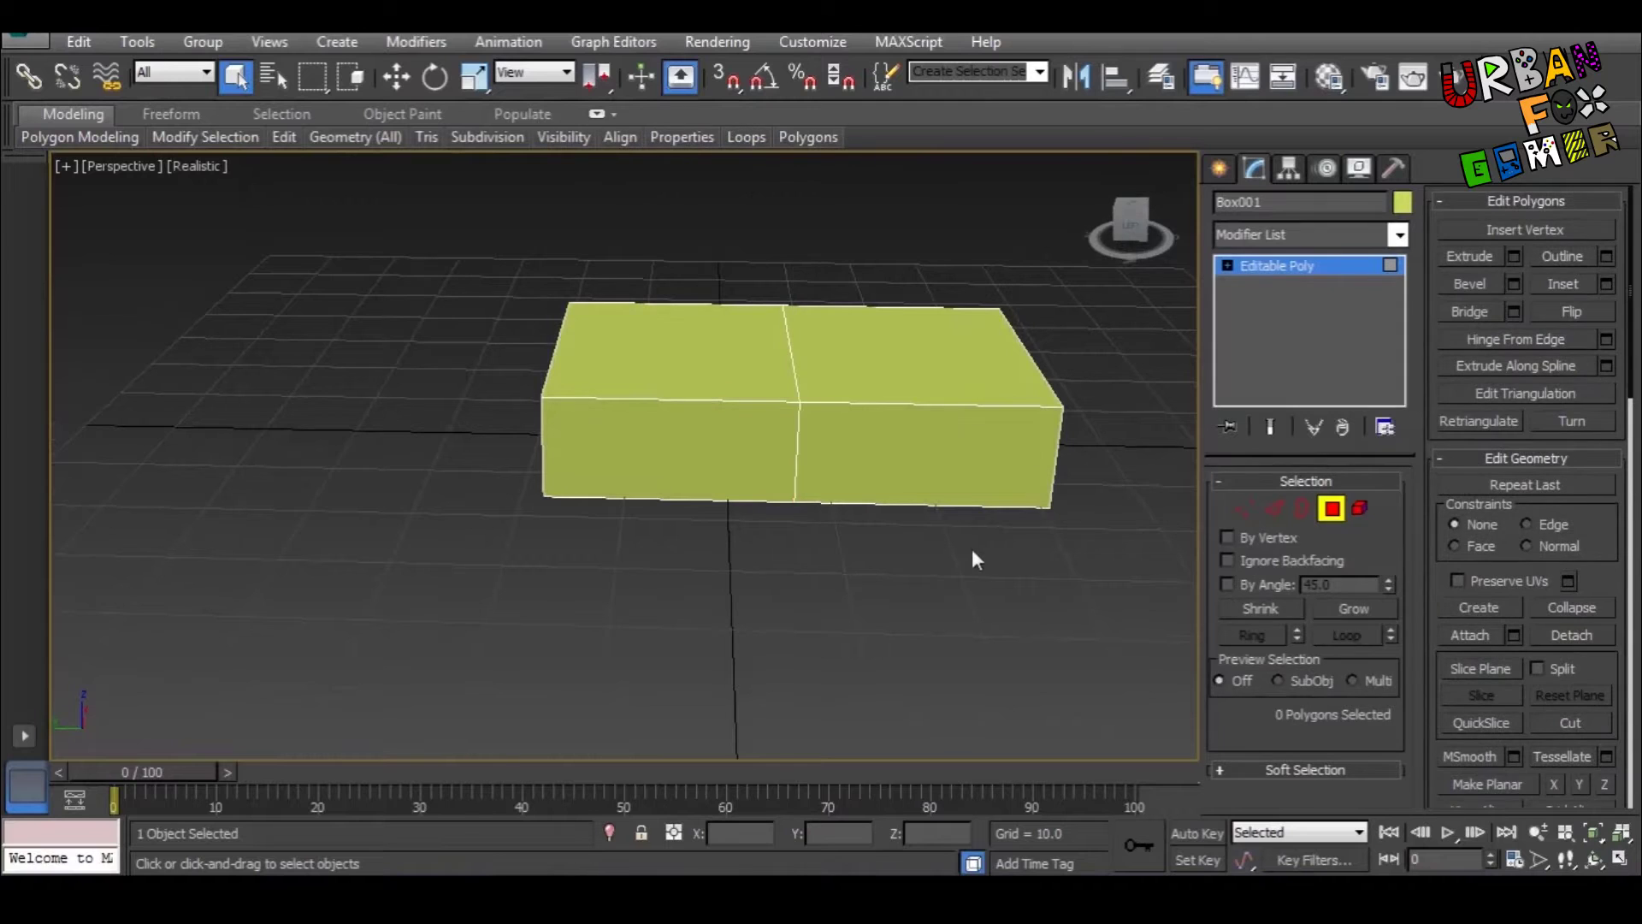
middle_click_drag(971, 551, 701, 425, "alt")
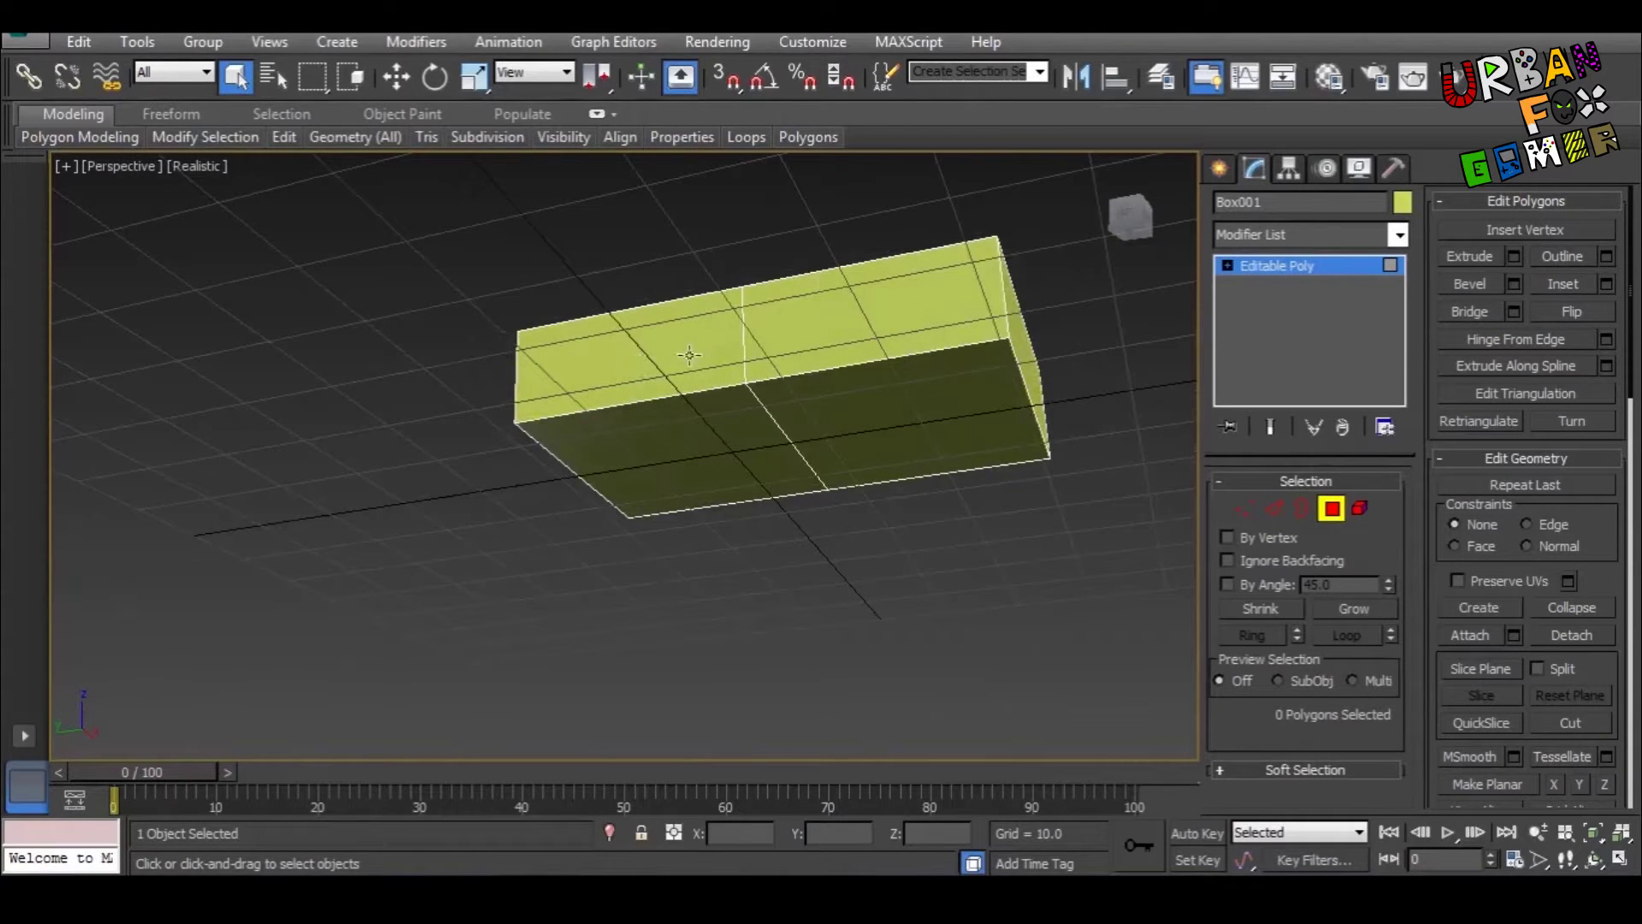
middle_click_drag(610, 362, 658, 380, "alt")
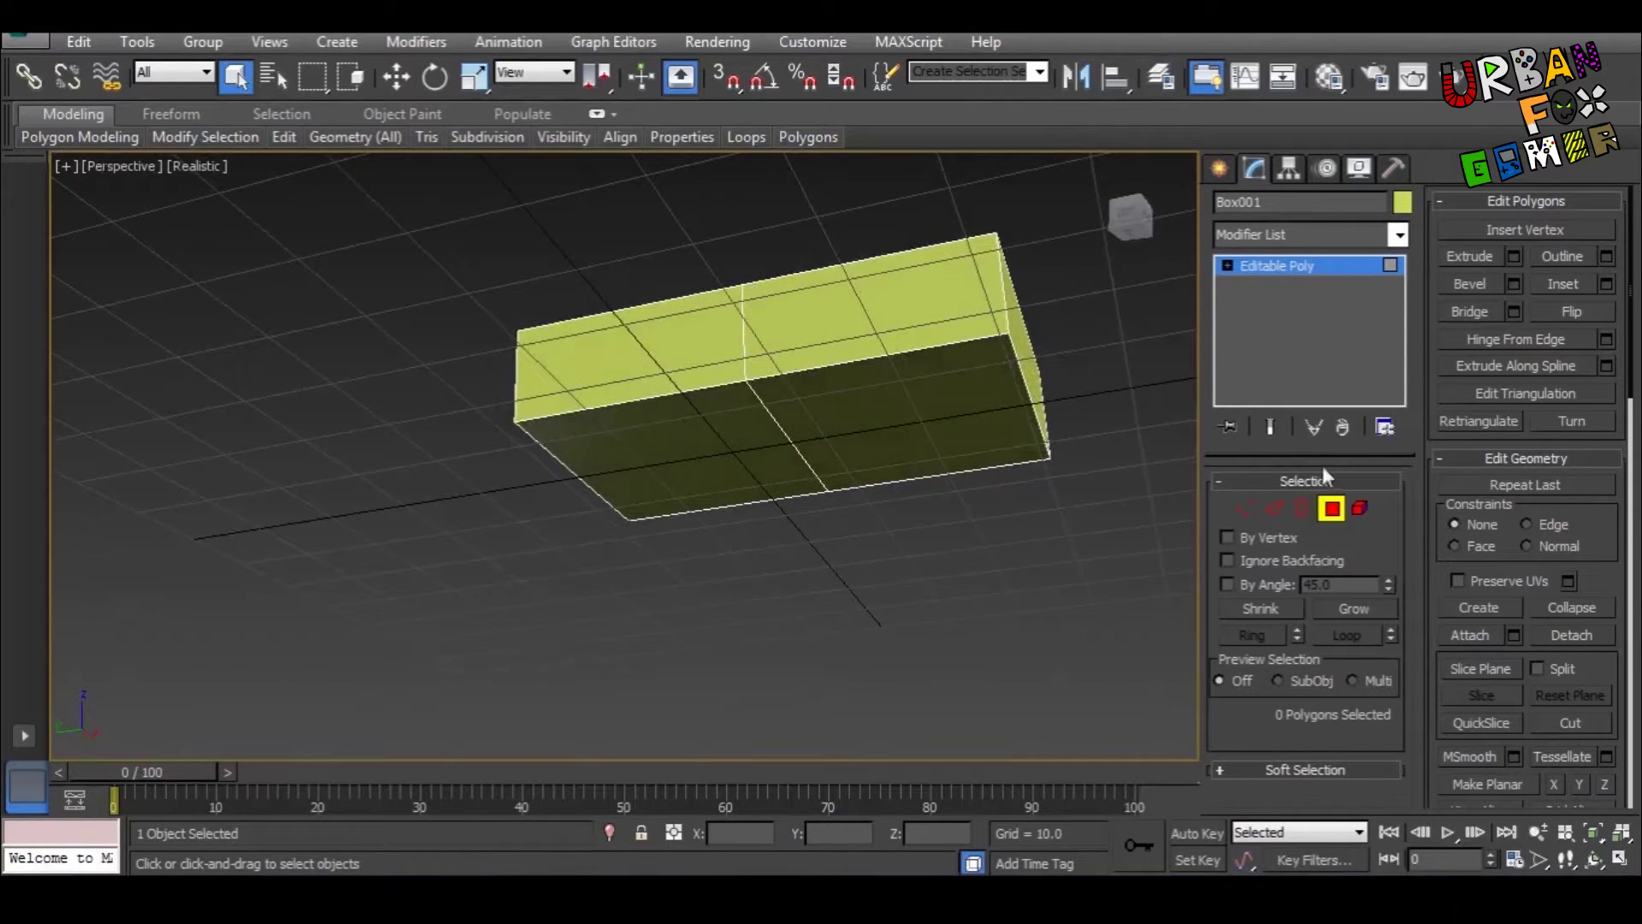
Step: Chamfer the bottom edge along one side of one half of the block, splitting it into two edges
left_click(1276, 507)
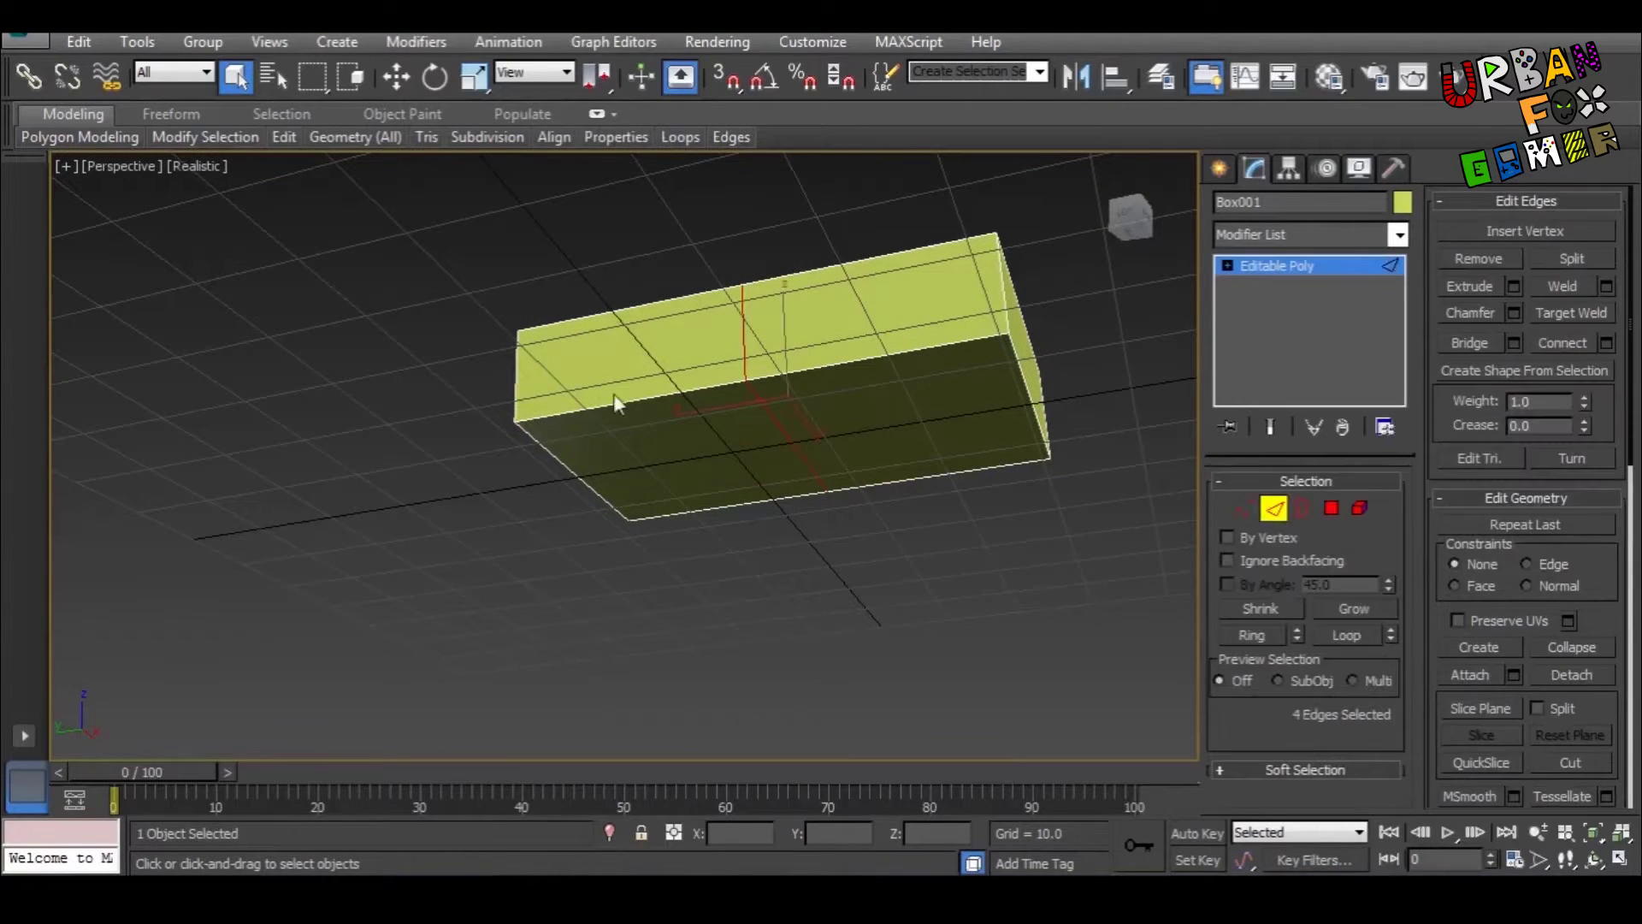
left_click(643, 399)
middle_click_drag(825, 416, 749, 451, "alt")
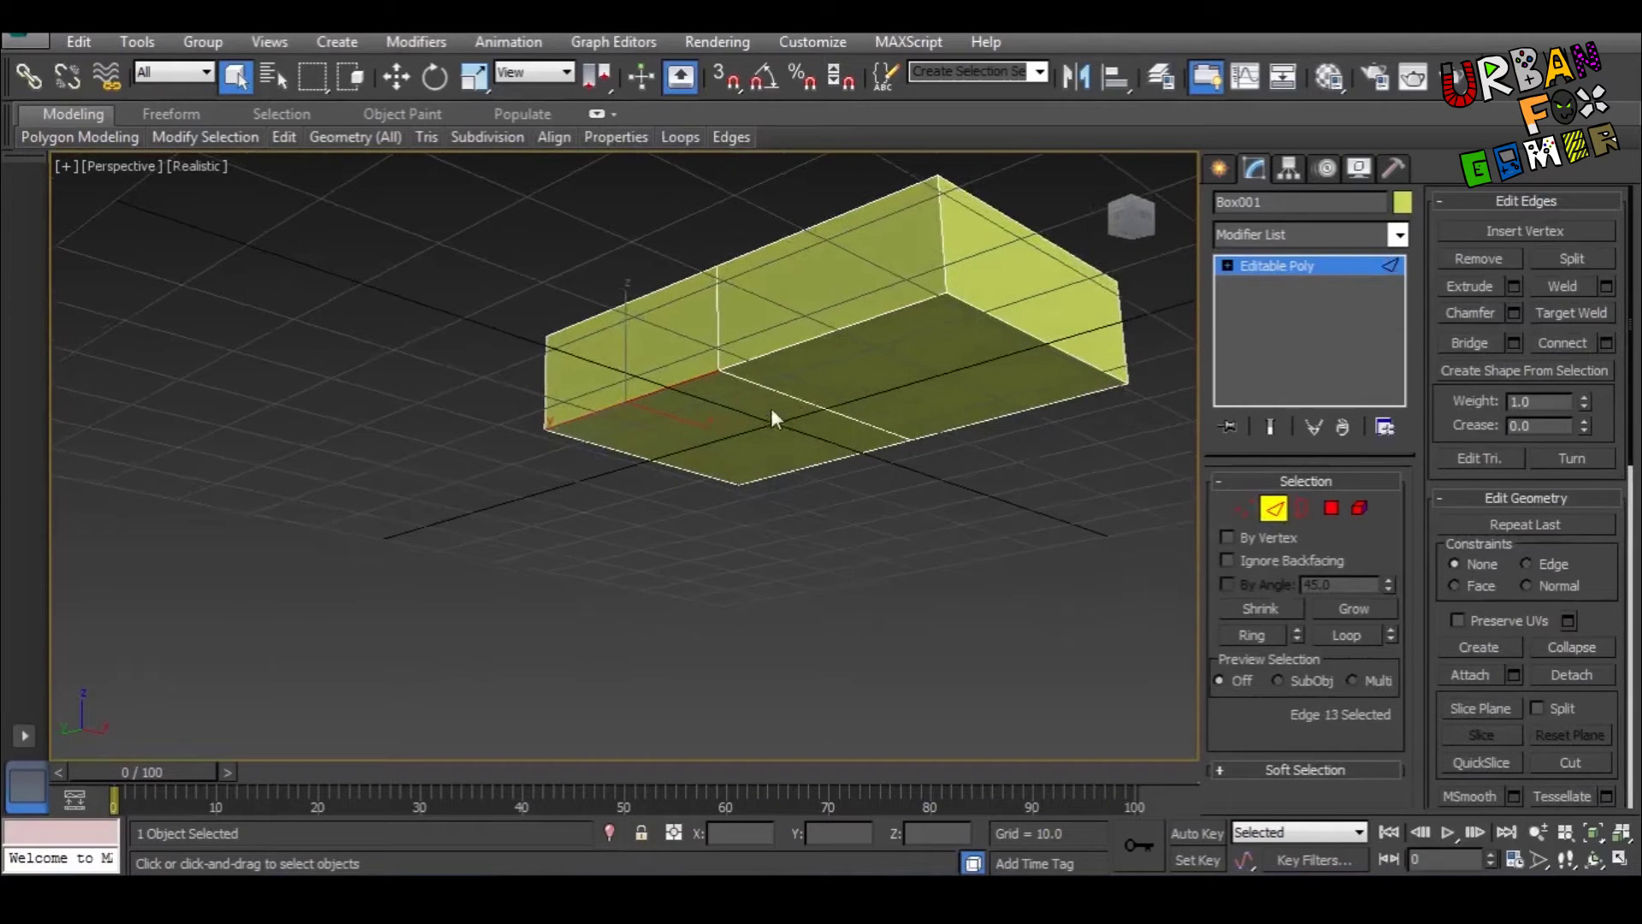
middle_click_drag(802, 377, 734, 429, "alt")
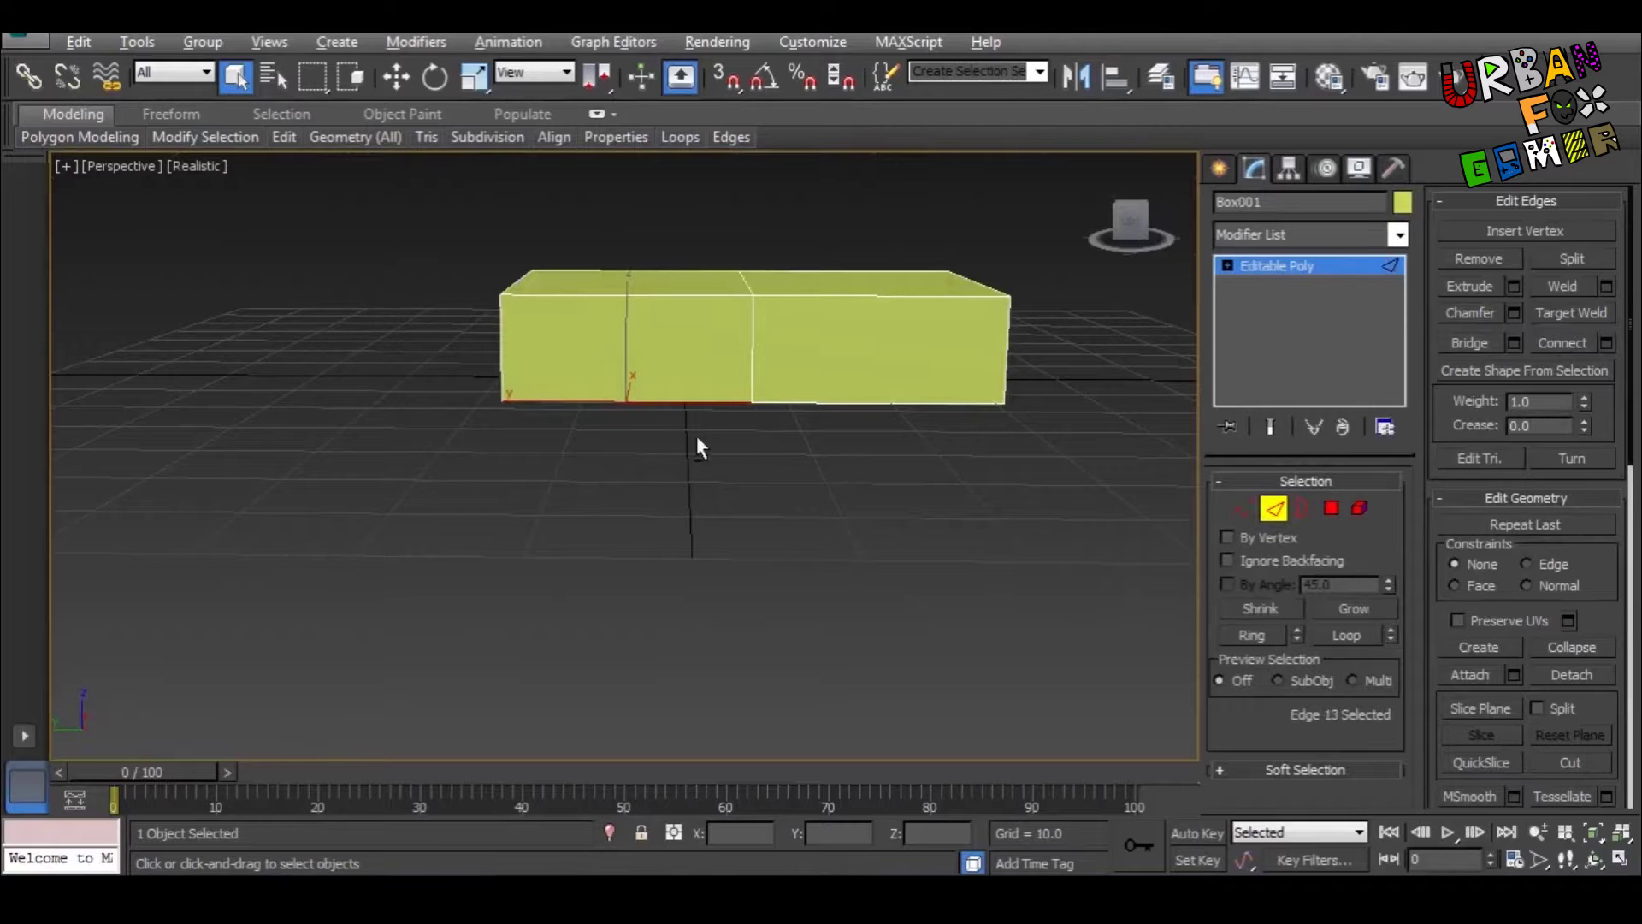
middle_click_drag(696, 444, 618, 405, "alt")
middle_click_drag(1056, 384, 676, 364, "alt")
left_click(1471, 312)
left_click_drag(677, 363, 696, 316)
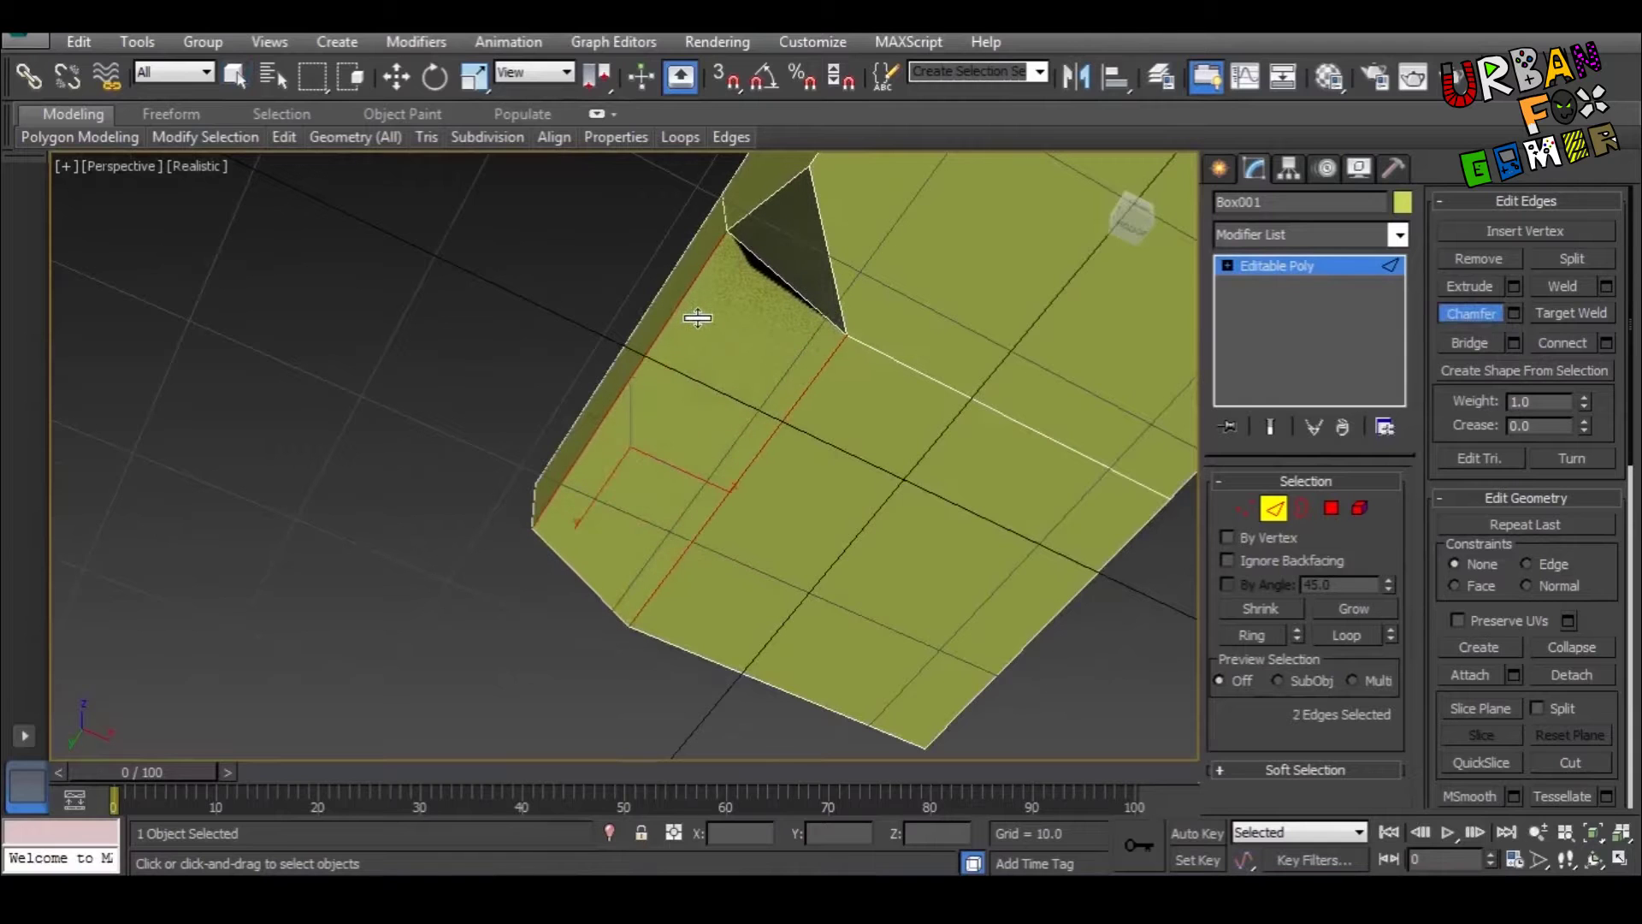
right_click(772, 331)
Step: Move the chamfer's inner bottom edge down and sideways to about X -13, Z -7.5
middle_click_drag(772, 331, 733, 491, "alt")
left_click_drag(735, 496, 670, 554)
mouse_move(685, 593)
middle_mouse_down("alt")
mouse_move(773, 491)
mouse_move(747, 543)
mouse_move(663, 609)
middle_mouse_up("alt")
left_click(699, 554)
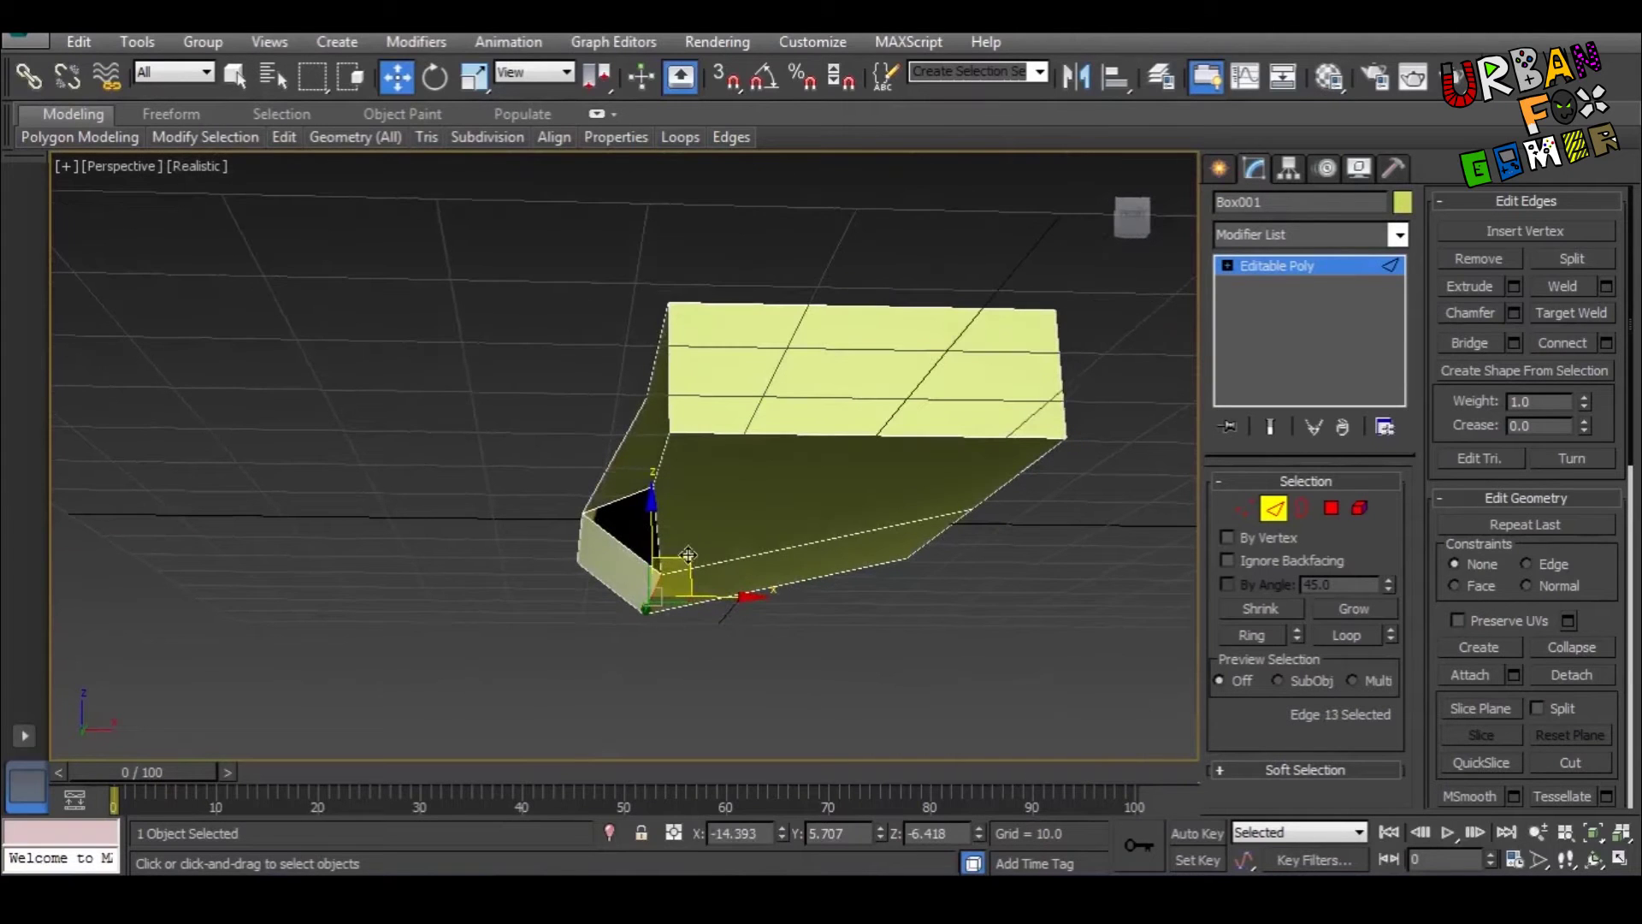
left_click_drag(688, 555, 703, 564)
middle_click_drag(703, 565, 805, 531, "alt")
Step: Move the middle vertices opposite the chamfer outward to about X 17.2 and shift one far-end corner so that end slants
scroll(793, 446, "down", 3)
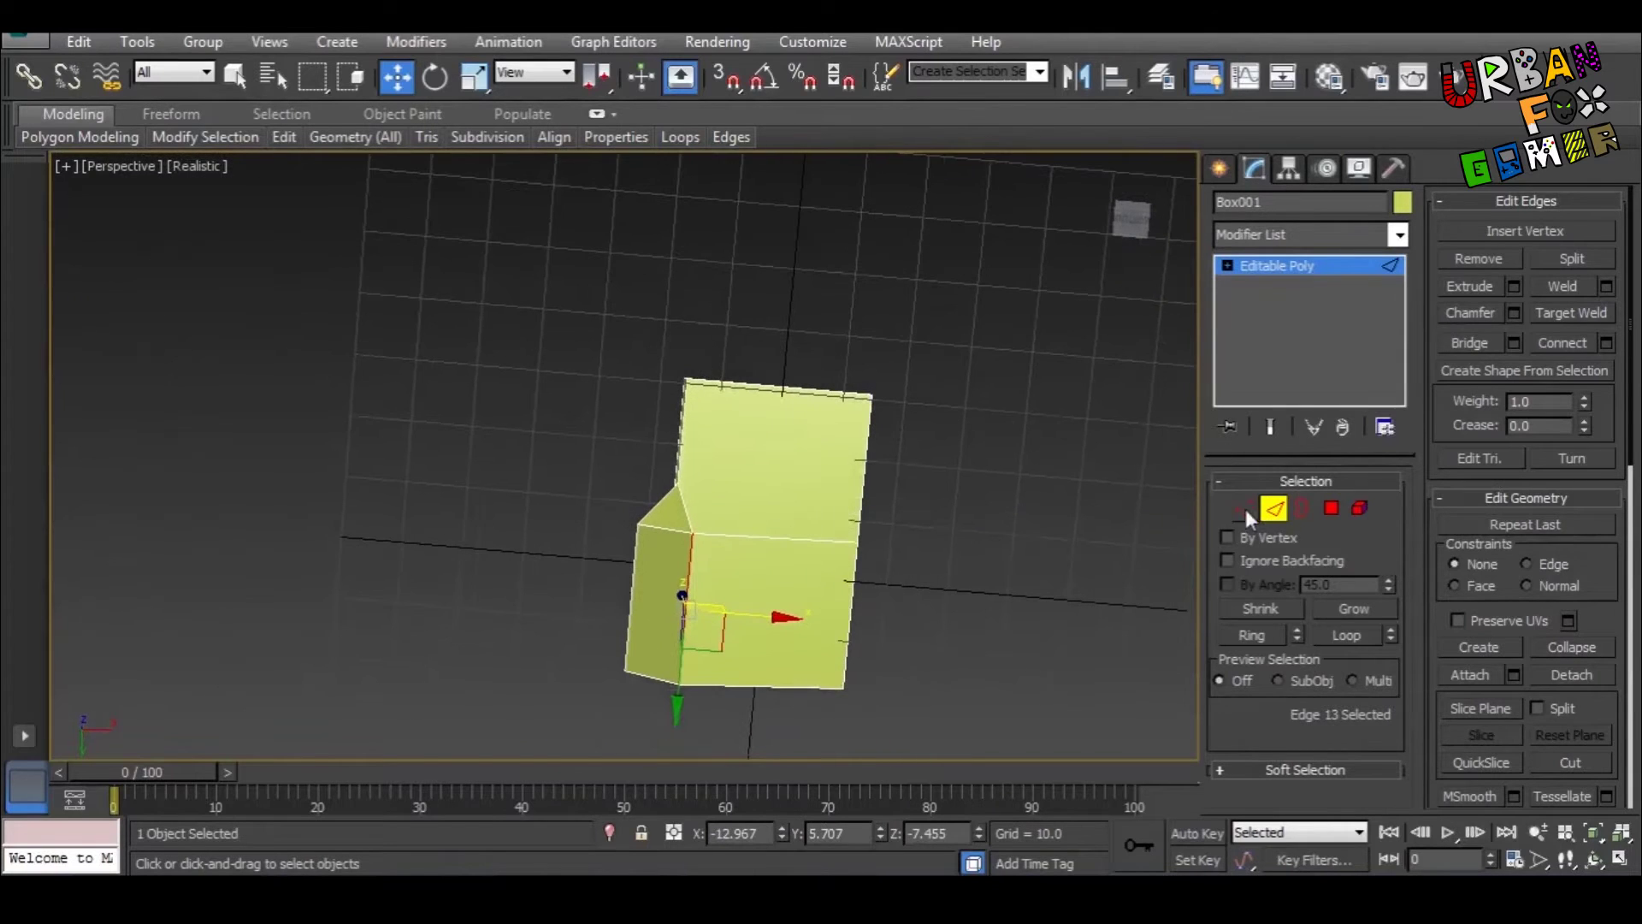
left_click(1244, 509)
left_click_drag(665, 346, 708, 404)
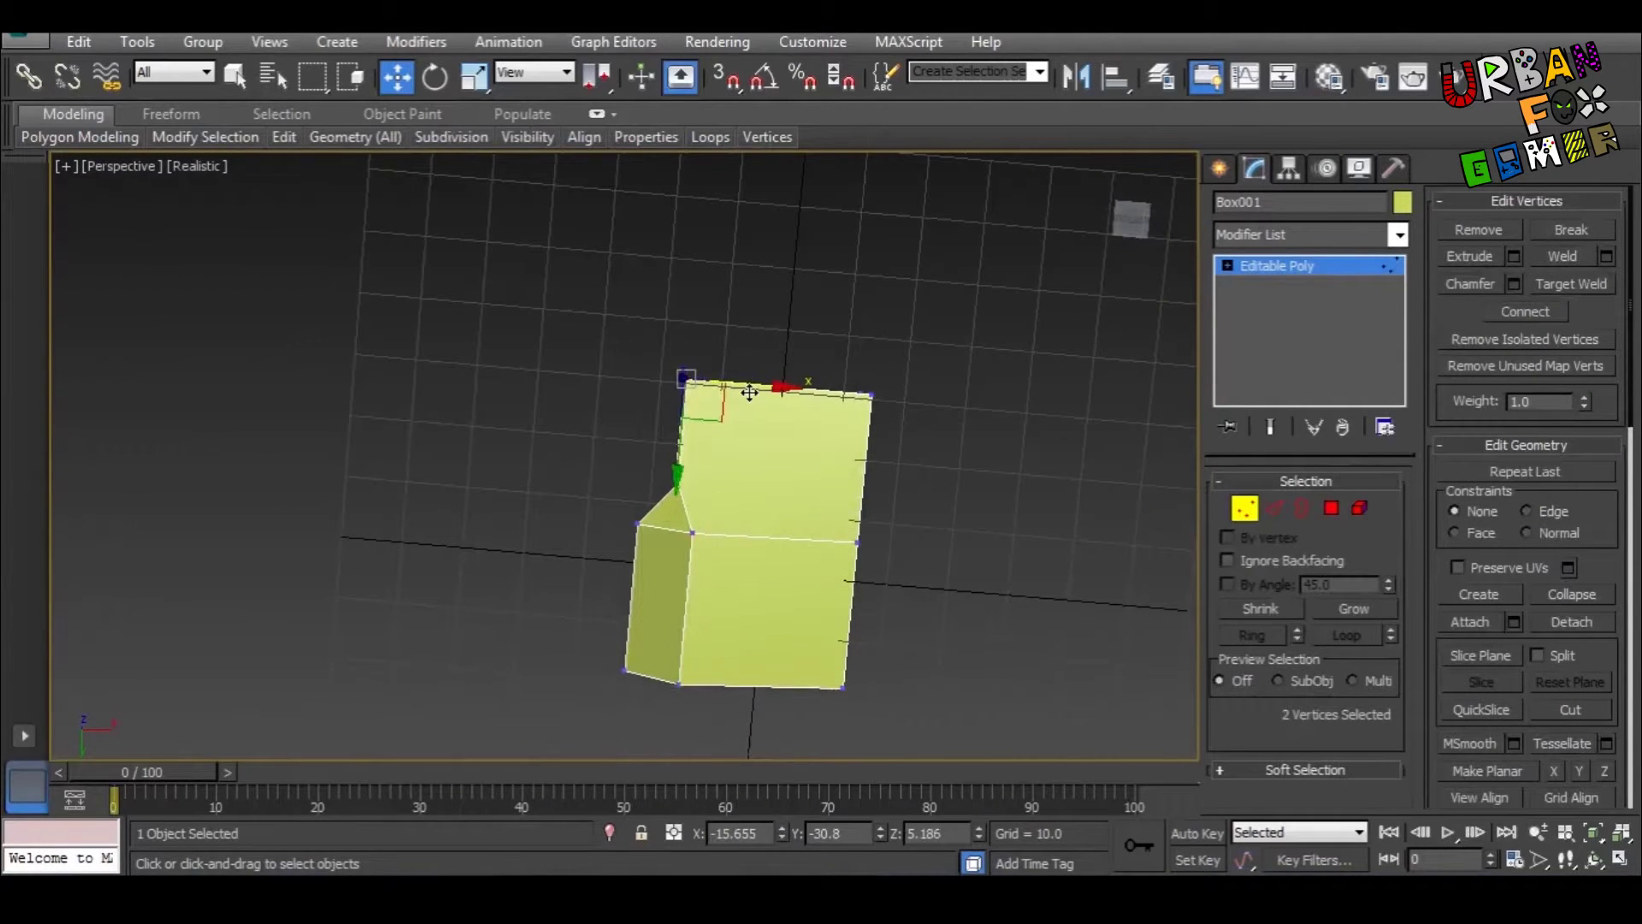
left_click_drag(803, 587, 801, 585)
left_click_drag(935, 549, 951, 551)
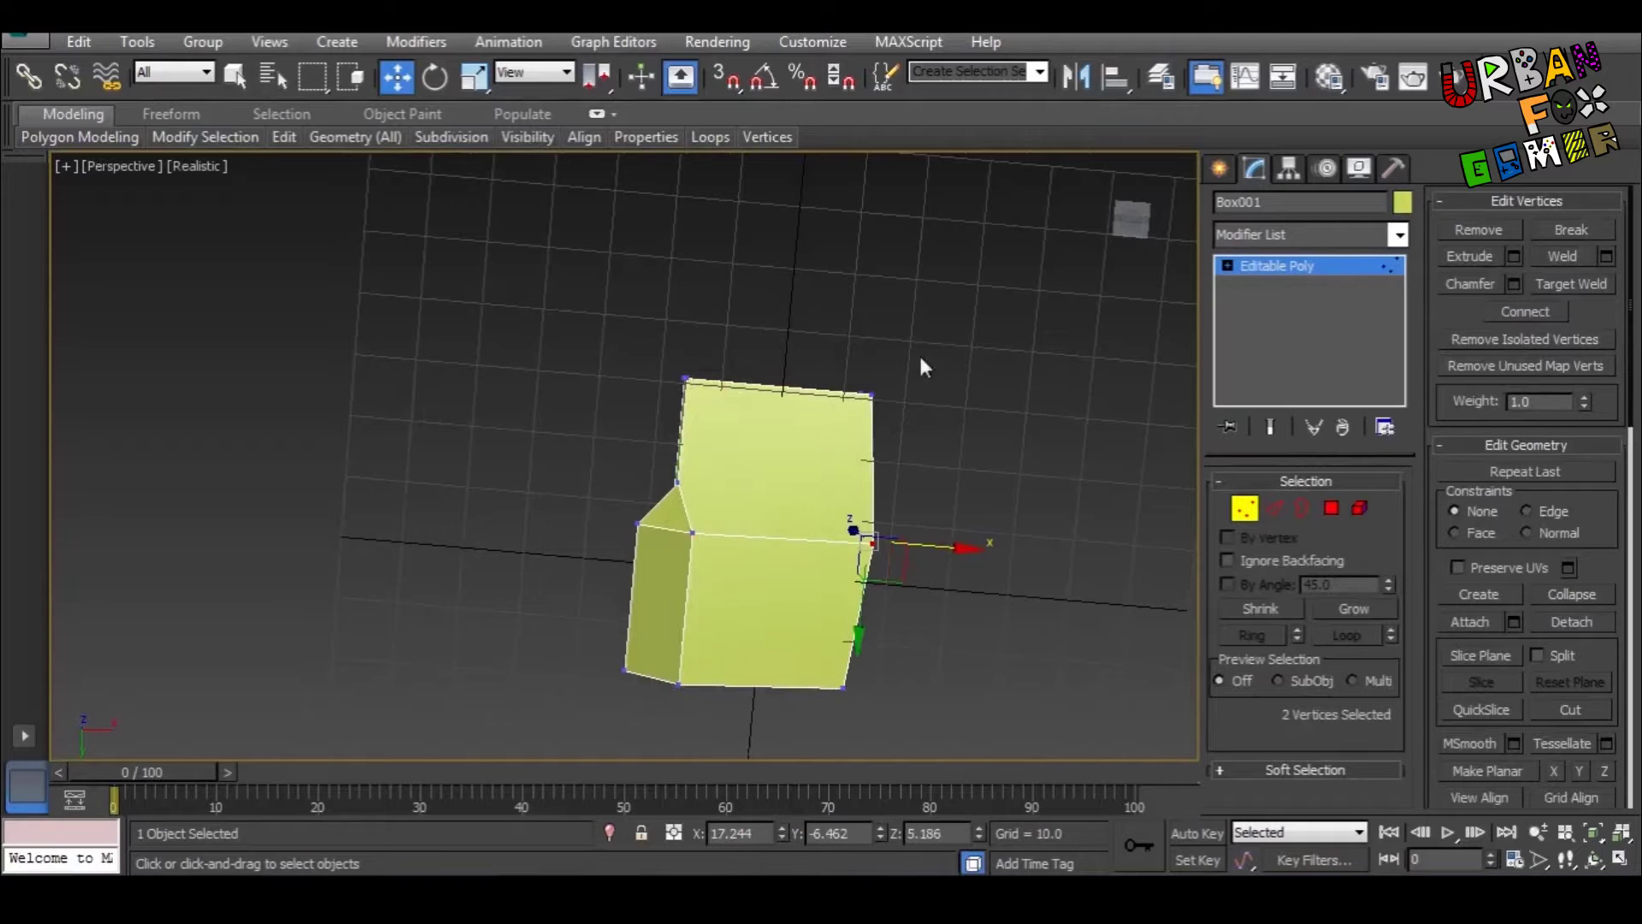
left_click_drag(940, 356, 743, 377)
middle_click_drag(729, 518, 731, 397)
Step: Move the near-end corner vertices on the chamfered side slightly inward
left_click_drag(587, 517, 699, 597)
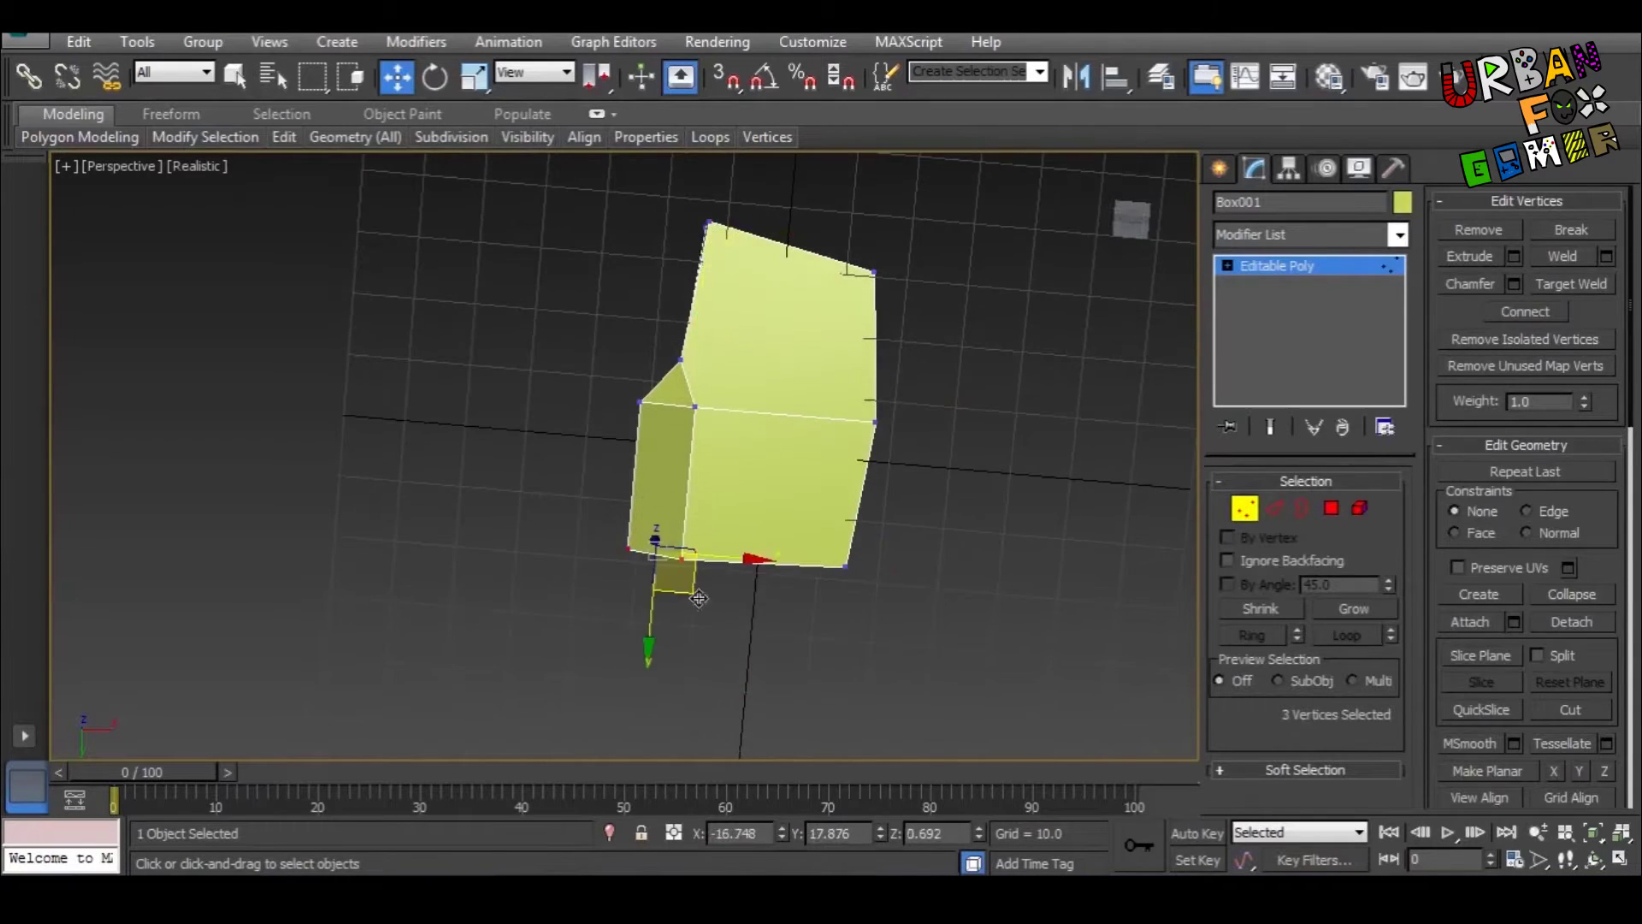
left_click_drag(807, 626, 804, 626)
left_click_drag(547, 534, 768, 566)
Step: Raise the block's two upper middle vertices slightly along Z
middle_click_drag(769, 566, 858, 700, "alt")
left_click_drag(788, 459, 828, 511)
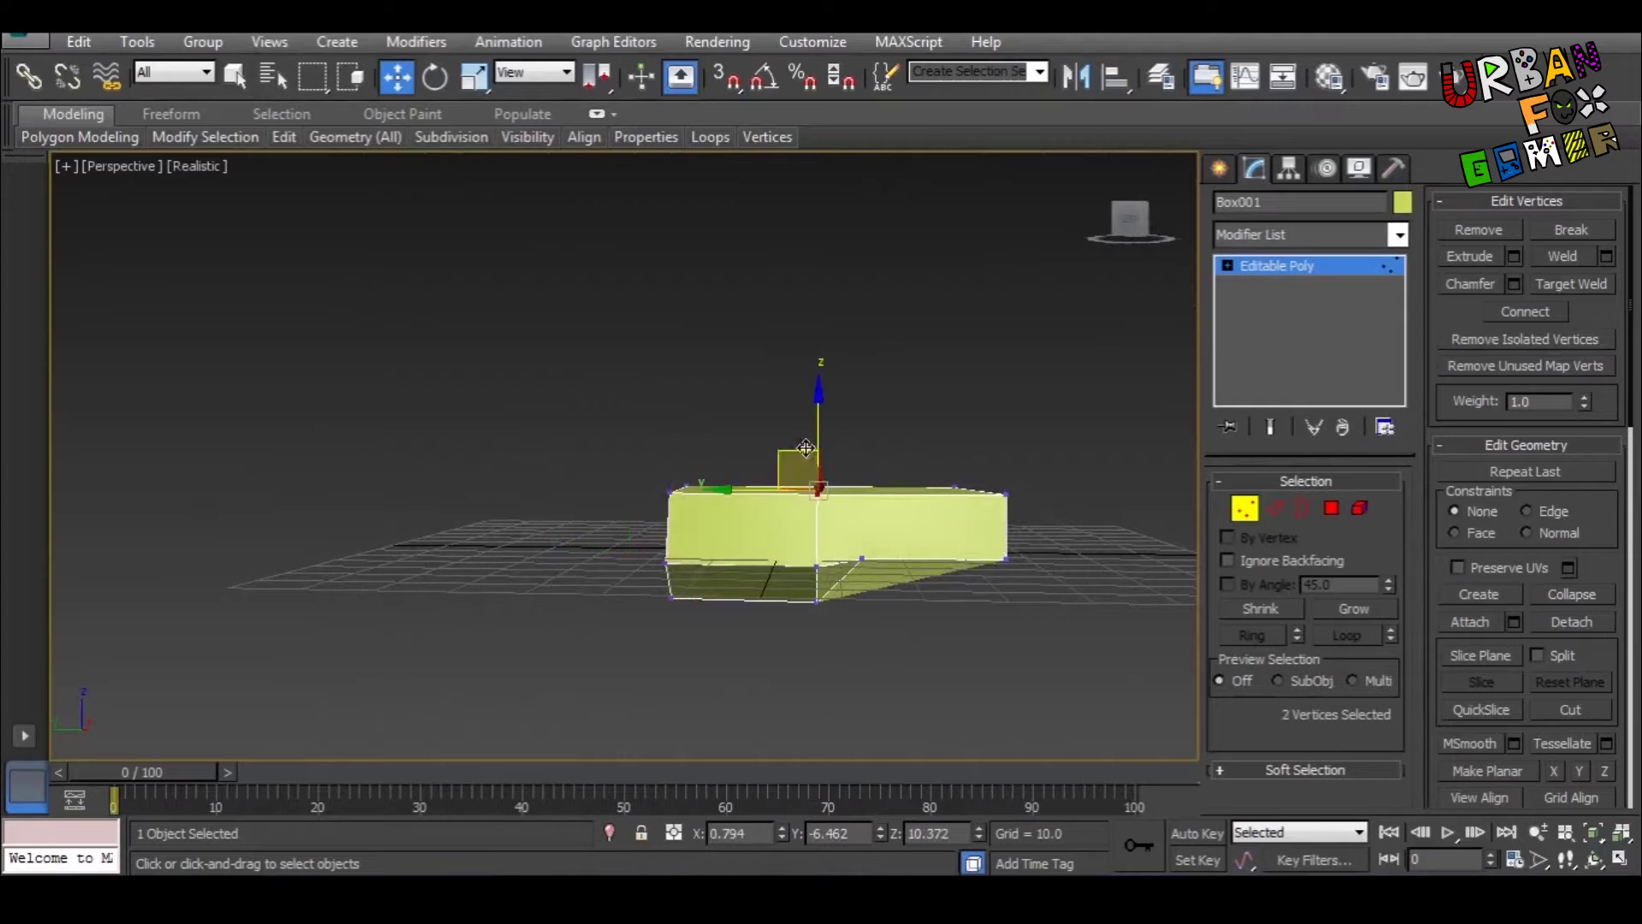
left_click_drag(818, 417, 818, 401)
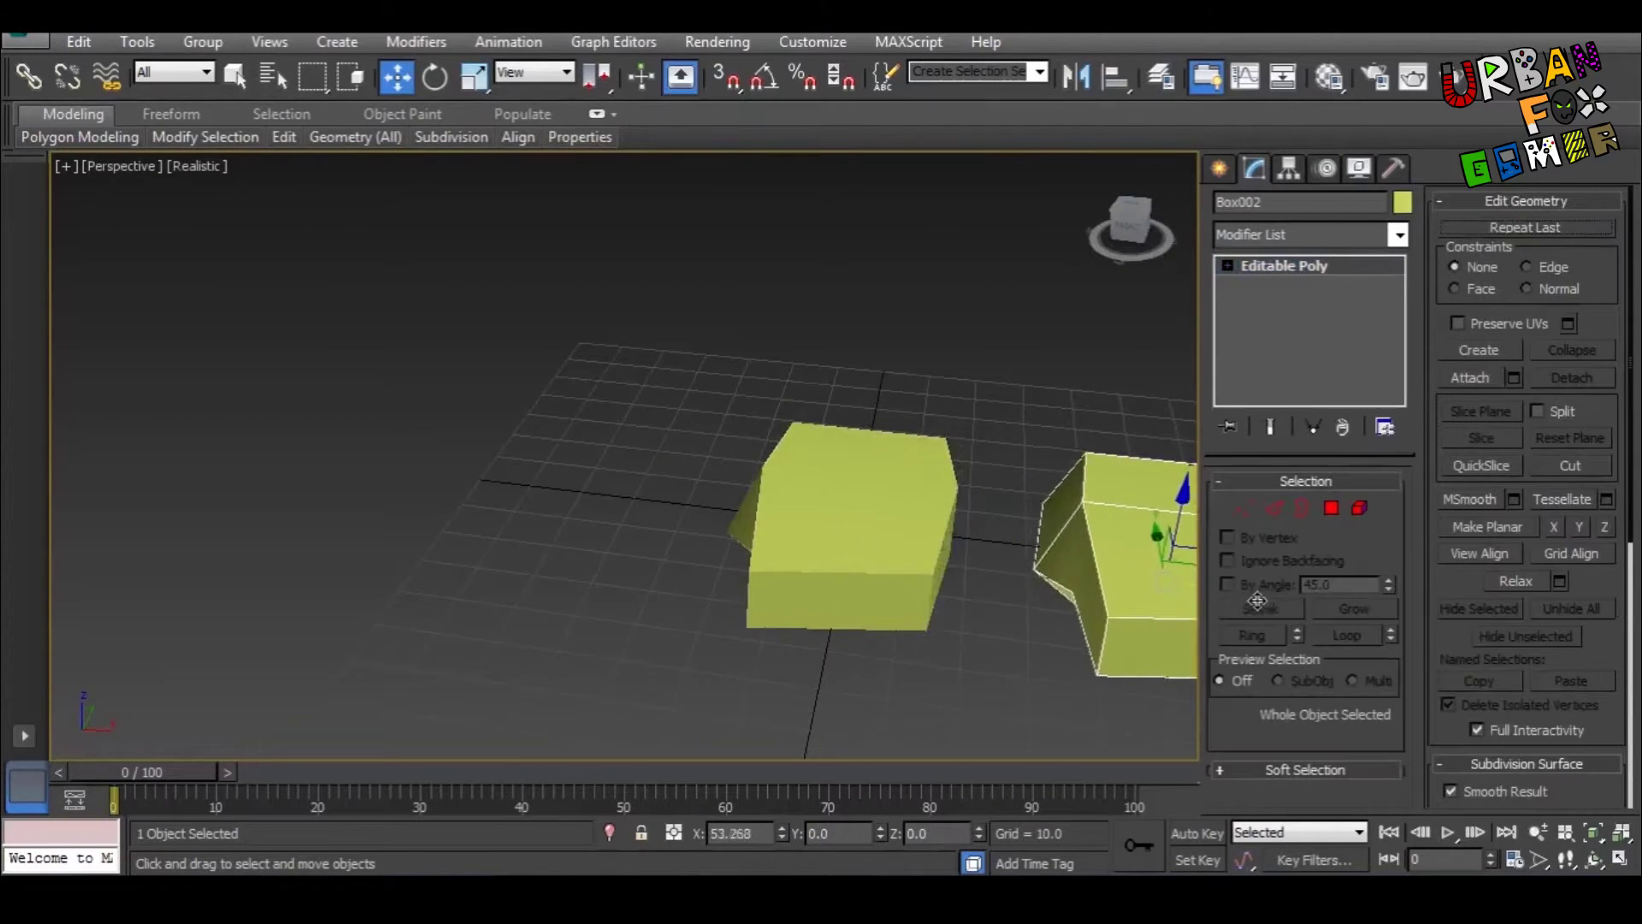
Step: Clone the finished block and place the copy beside it at about X 53.1
key("ctrl+v")
left_click(833, 557)
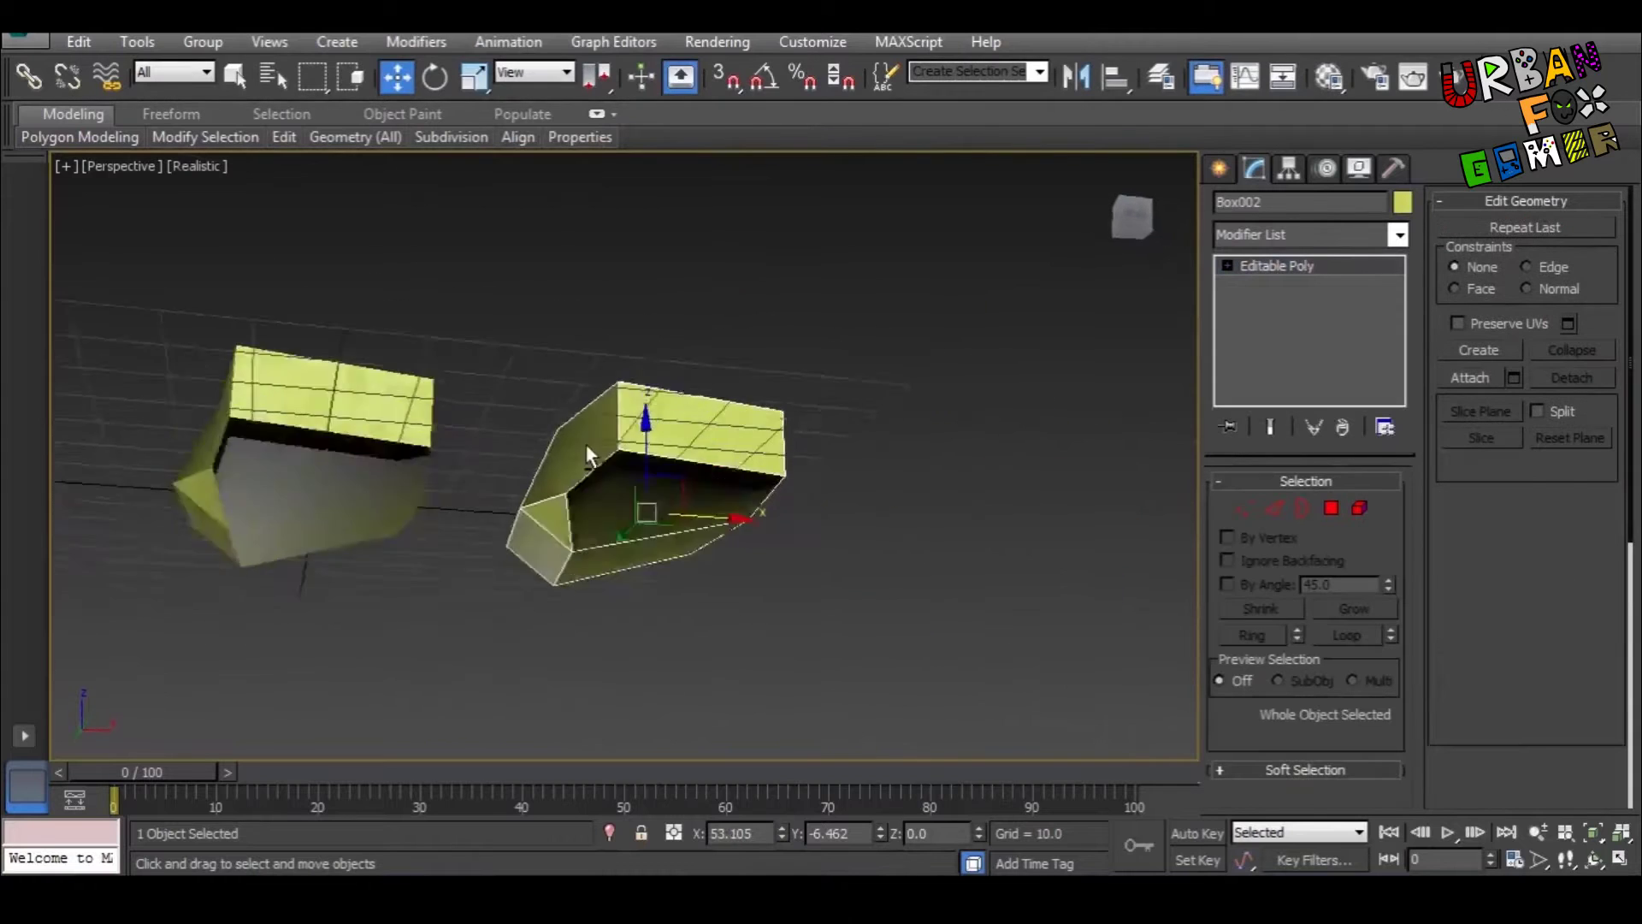
scroll(587, 456, "up", 8)
scroll(639, 539, "down", 5)
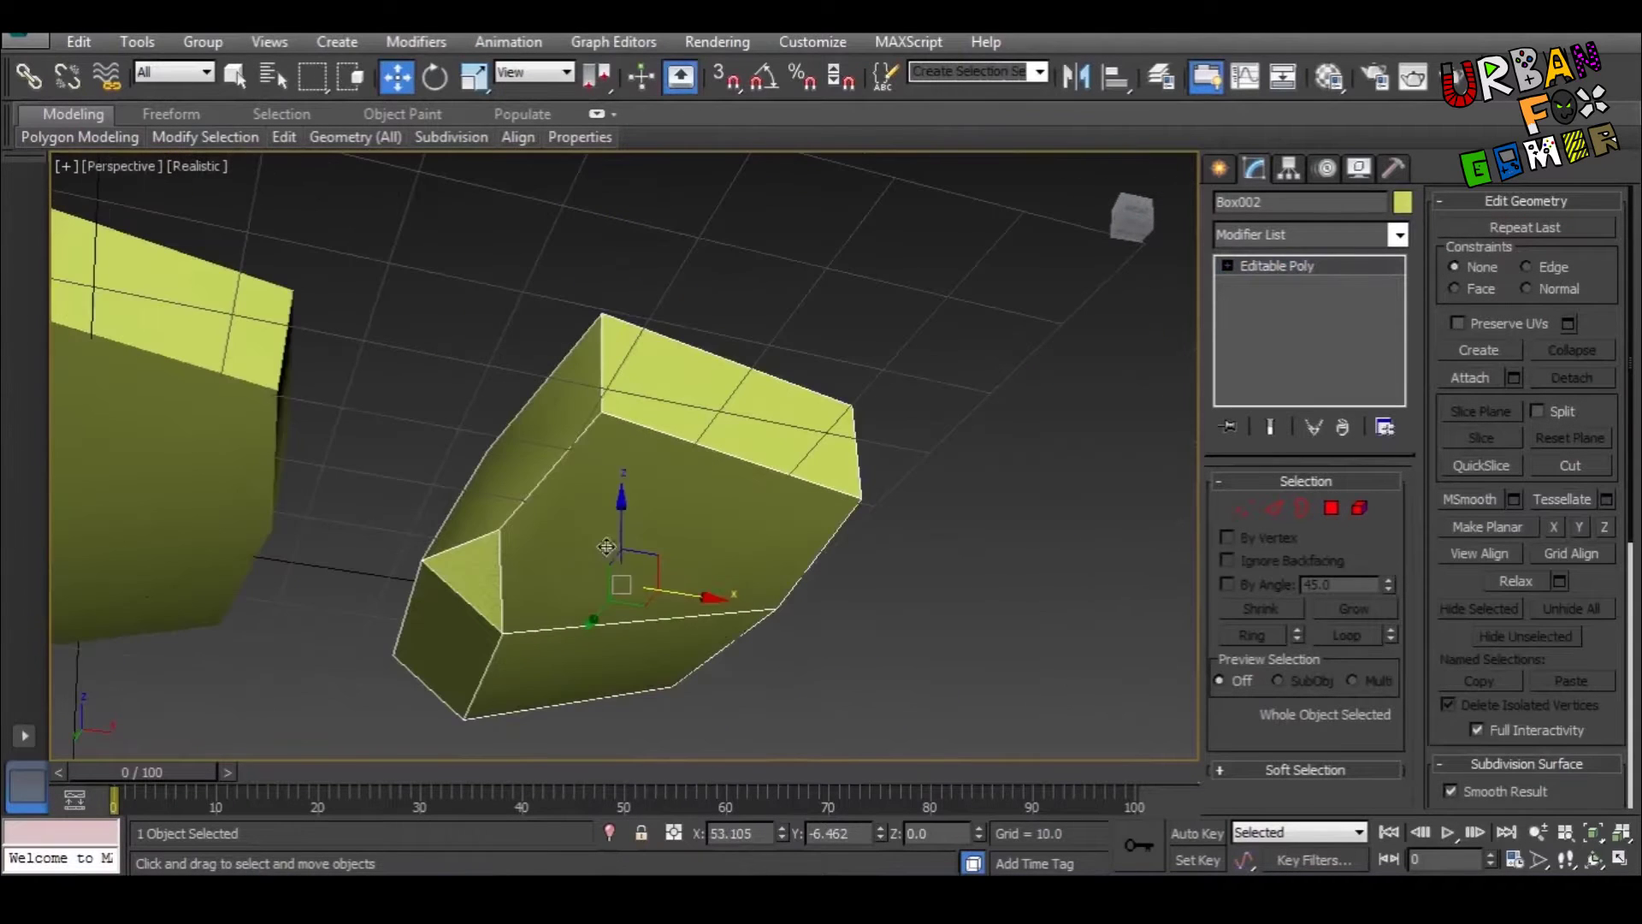
Step: On the copied block, select the vertices at both ends of the underside's middle line and connect them with a new edge
key("q")
left_click(853, 649)
left_click(727, 620)
middle_click_drag(747, 648, 830, 541, "alt")
left_click(1244, 508)
left_click(599, 488)
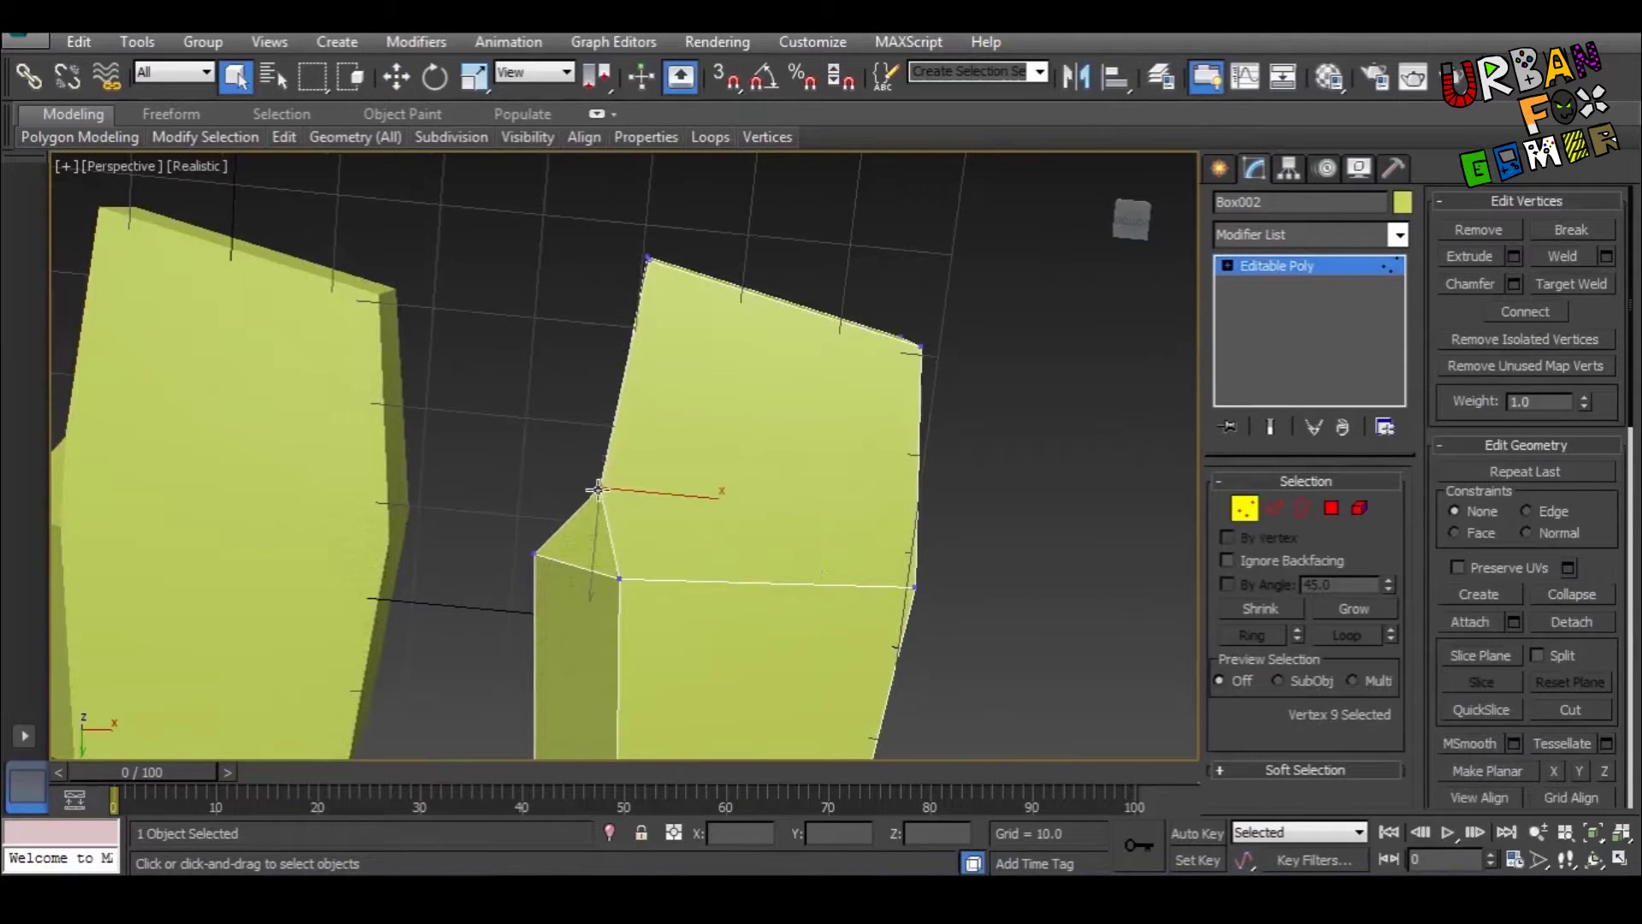
left_click(912, 587, "ctrl")
middle_click_drag(660, 506, 568, 373, "alt")
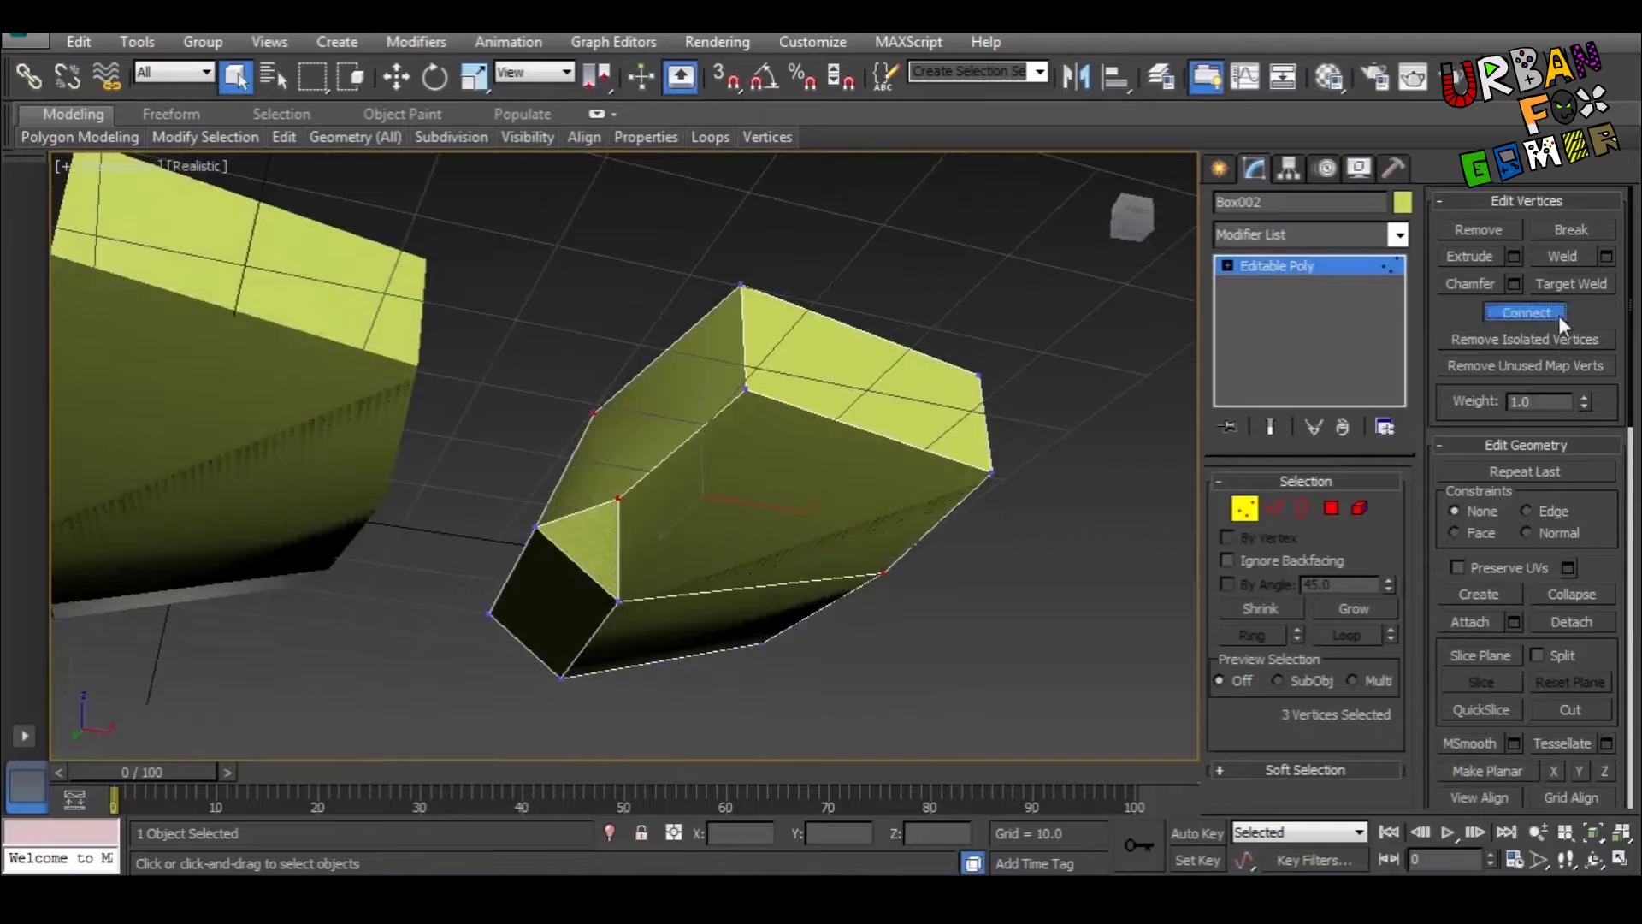
Step: Lower the two upper vertices at the copy's far end to about Z 5.5 and leave vertex editing
middle_click_drag(1016, 409, 1009, 479, "alt")
left_click_drag(1081, 383, 936, 465)
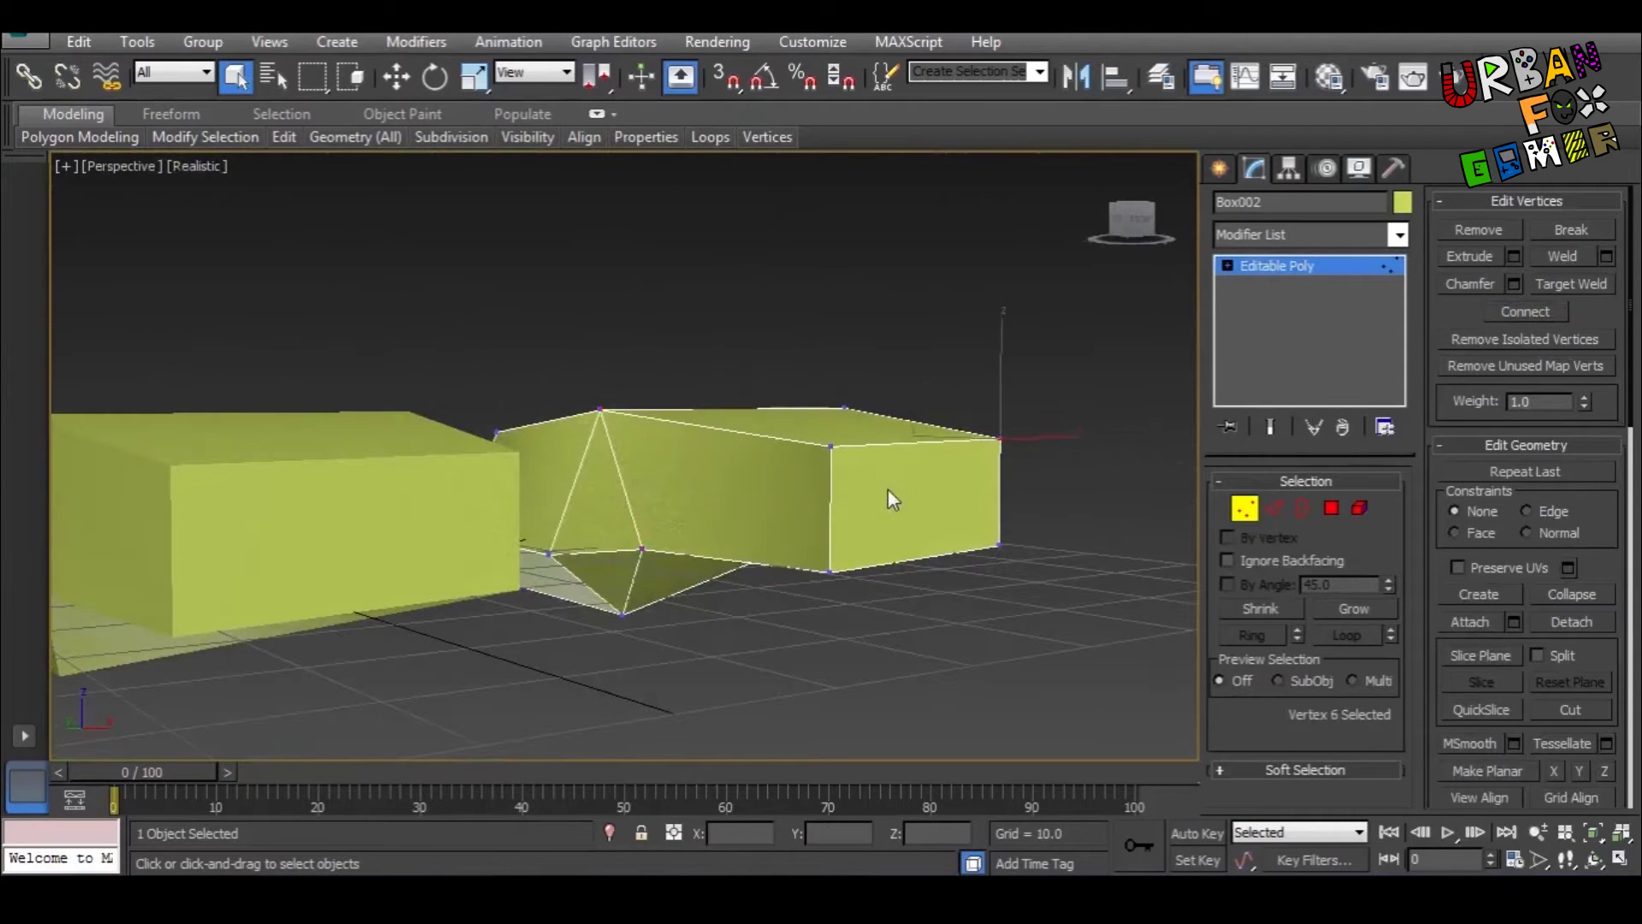
middle_click_drag(887, 489, 1002, 501, "alt")
left_click_drag(978, 482, 976, 482)
middle_click_drag(977, 482, 791, 473)
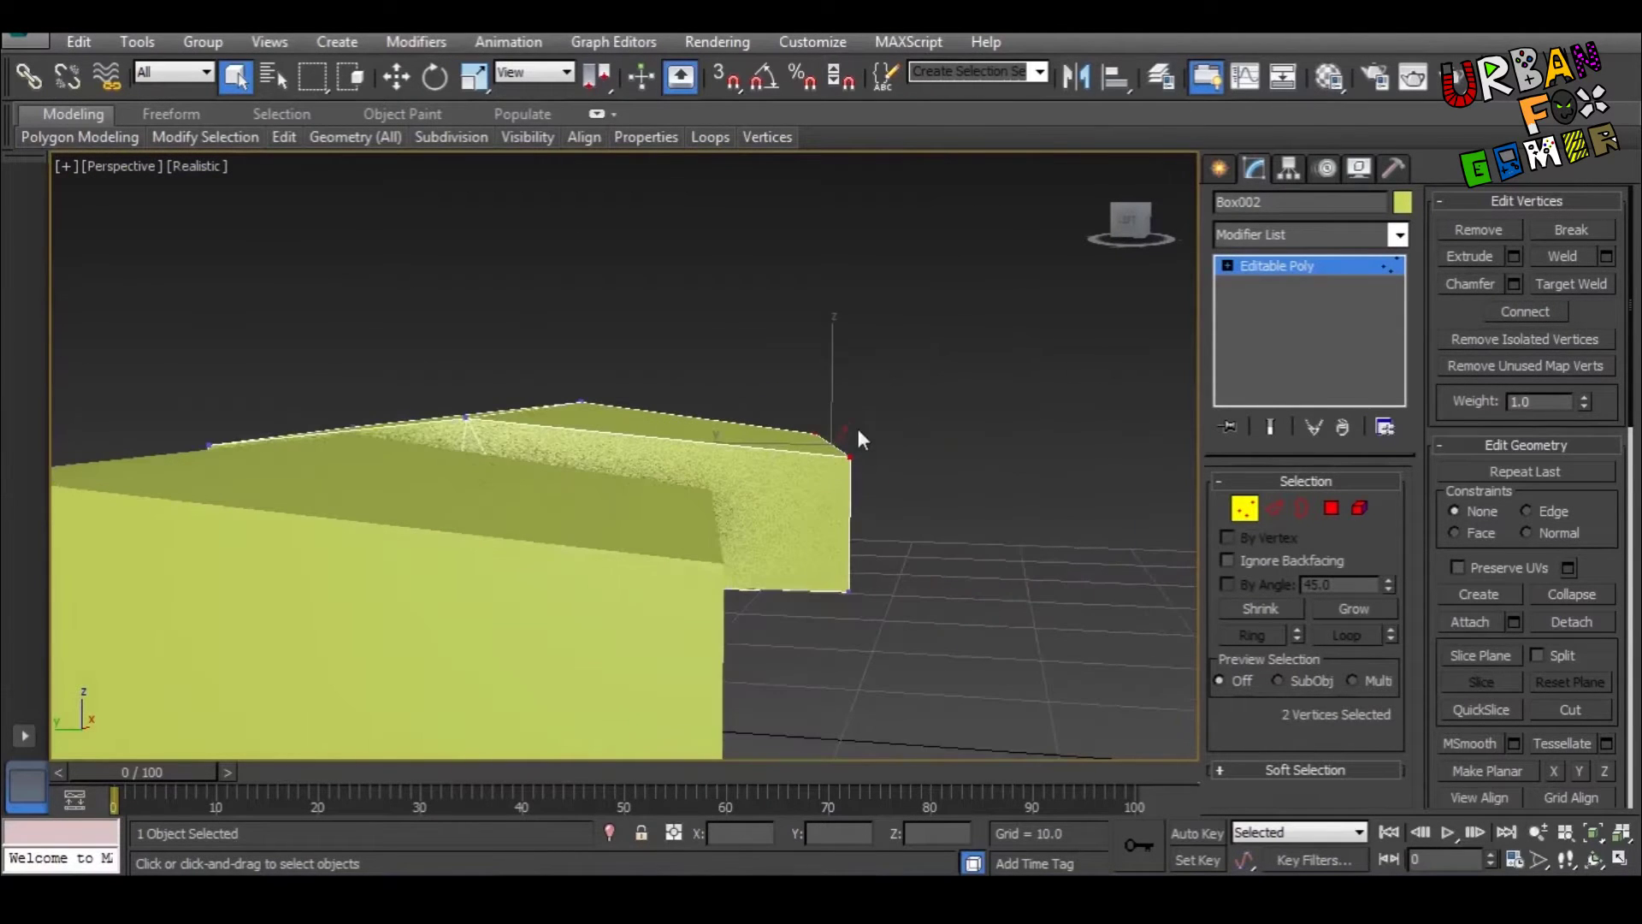
key("w")
left_click_drag(831, 373, 852, 426)
middle_click_drag(853, 425, 670, 617, "alt")
scroll(770, 532, "down", 3)
middle_click_drag(769, 531, 799, 677)
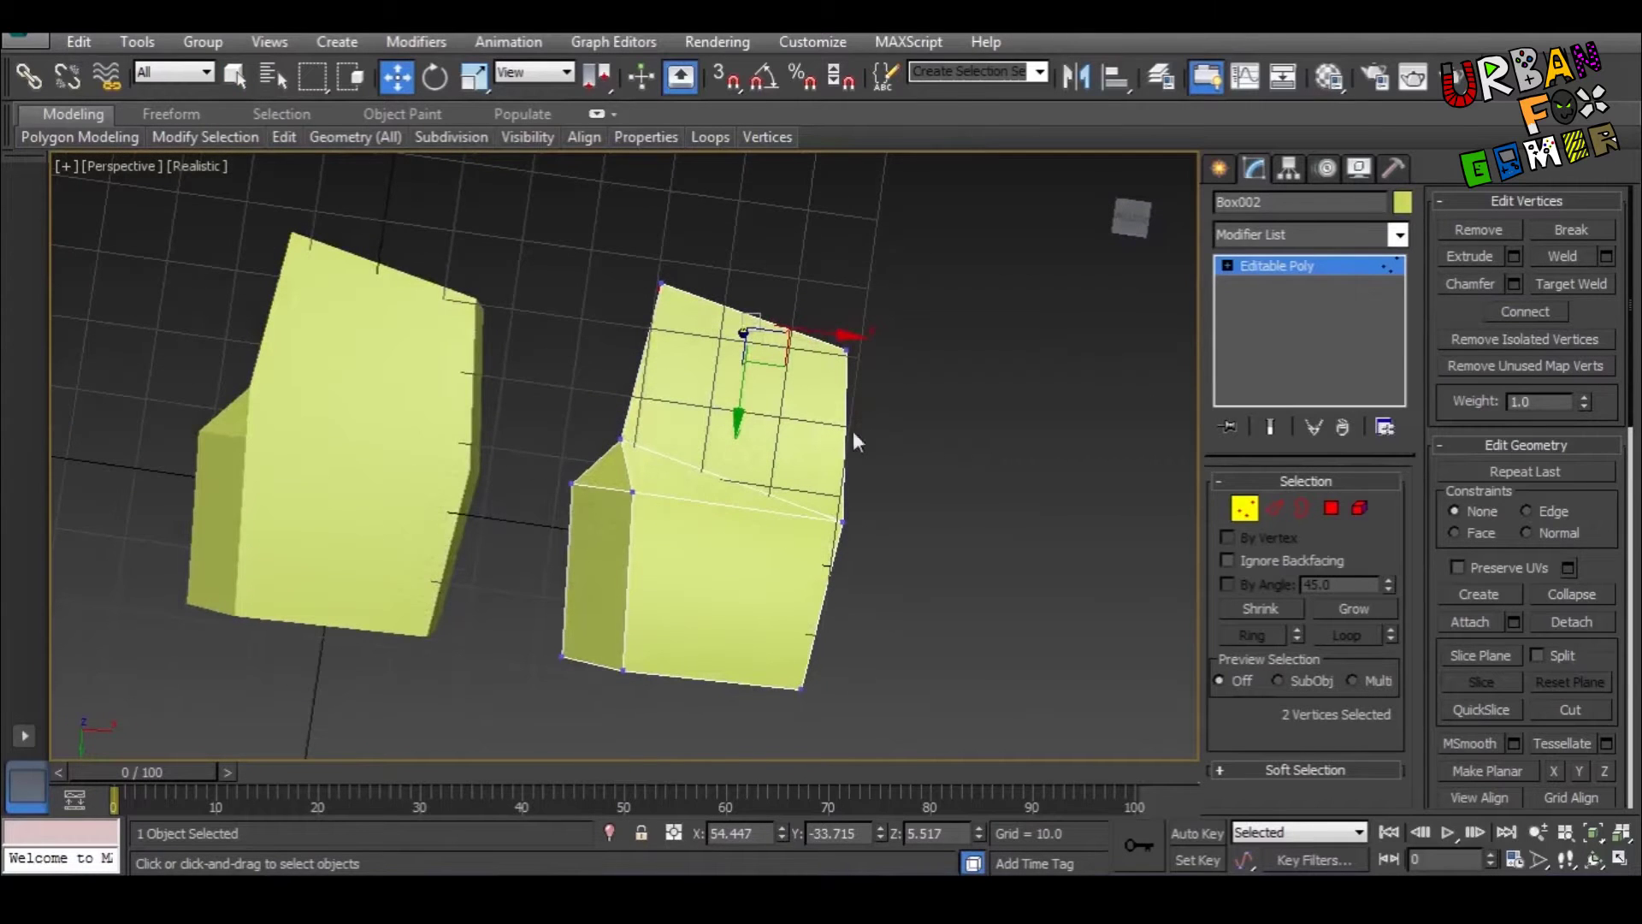
middle_click_drag(747, 553, 855, 625)
left_click(1245, 508)
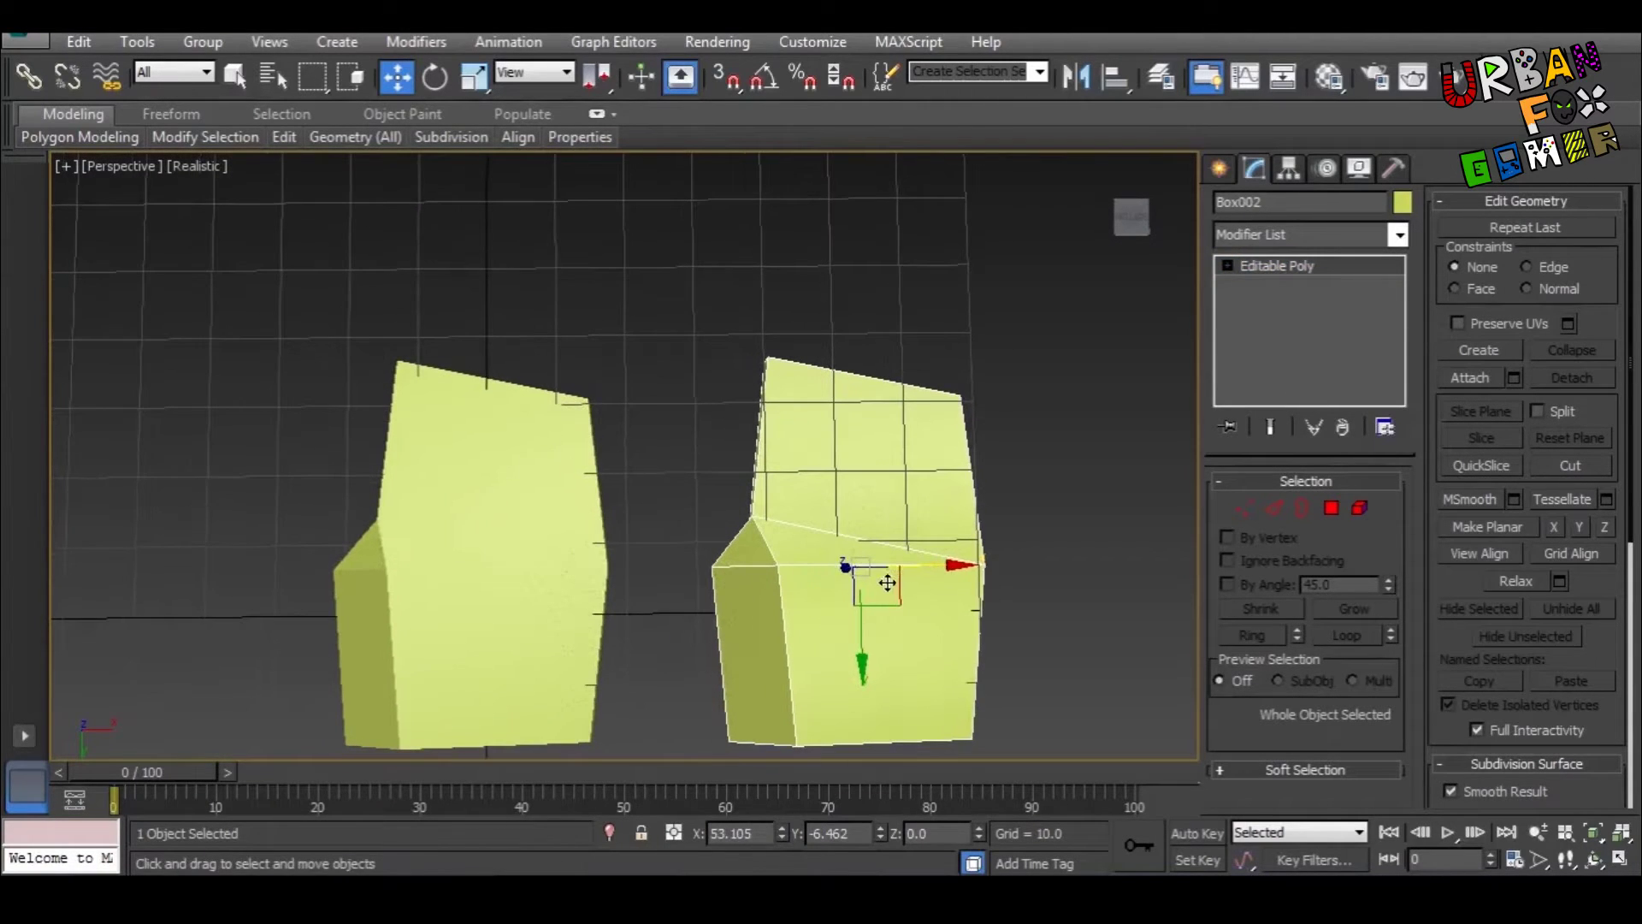
key("q")
left_click(909, 487)
key("ctrl+z")
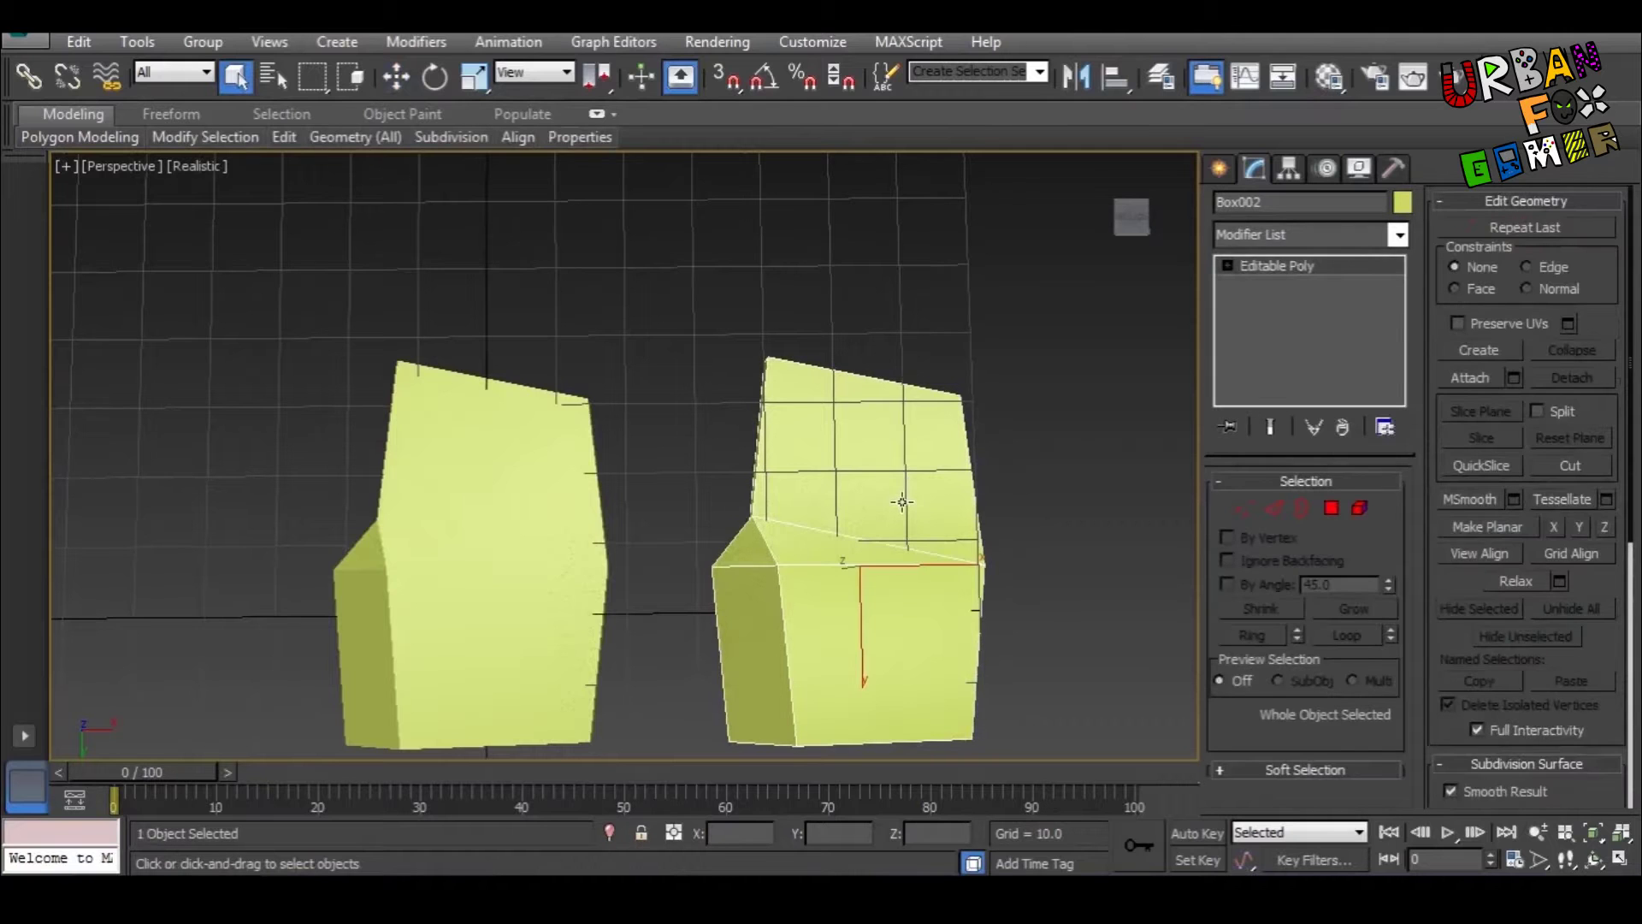
Step: Select the original block
middle_click_drag(902, 502, 749, 553, "alt")
left_click(693, 577)
scroll(590, 580, "up", 3)
scroll(600, 587, "up", 3)
scroll(645, 619, "down", 3)
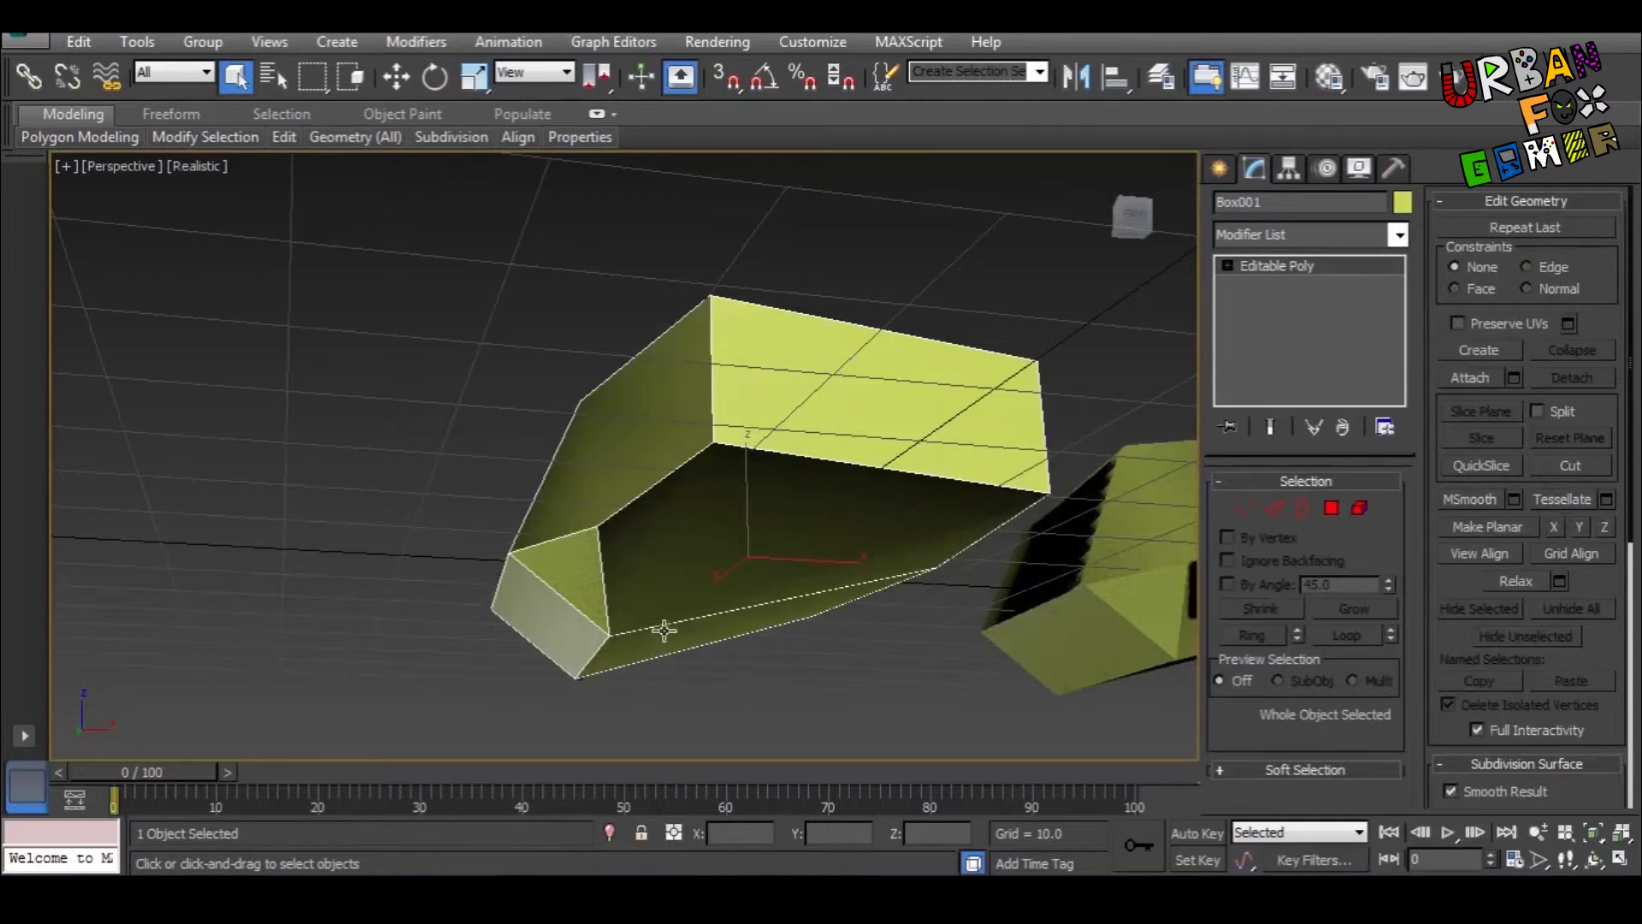
middle_click_drag(669, 626, 720, 576)
scroll(667, 658, "down", 3)
scroll(723, 576, "up", 3)
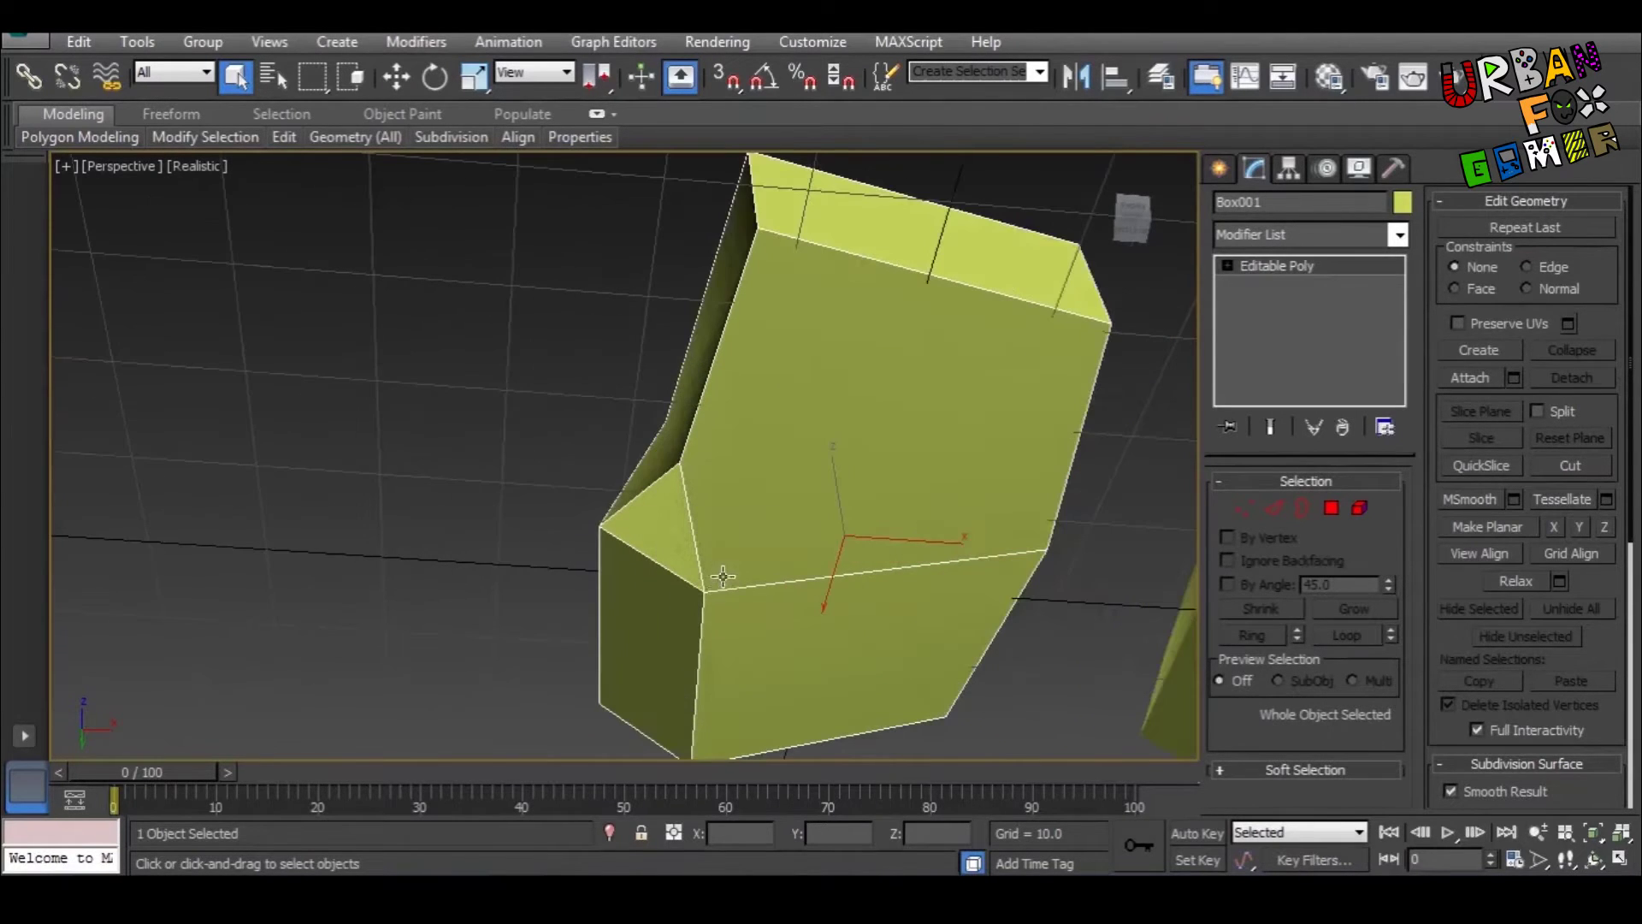
left_click(1245, 508)
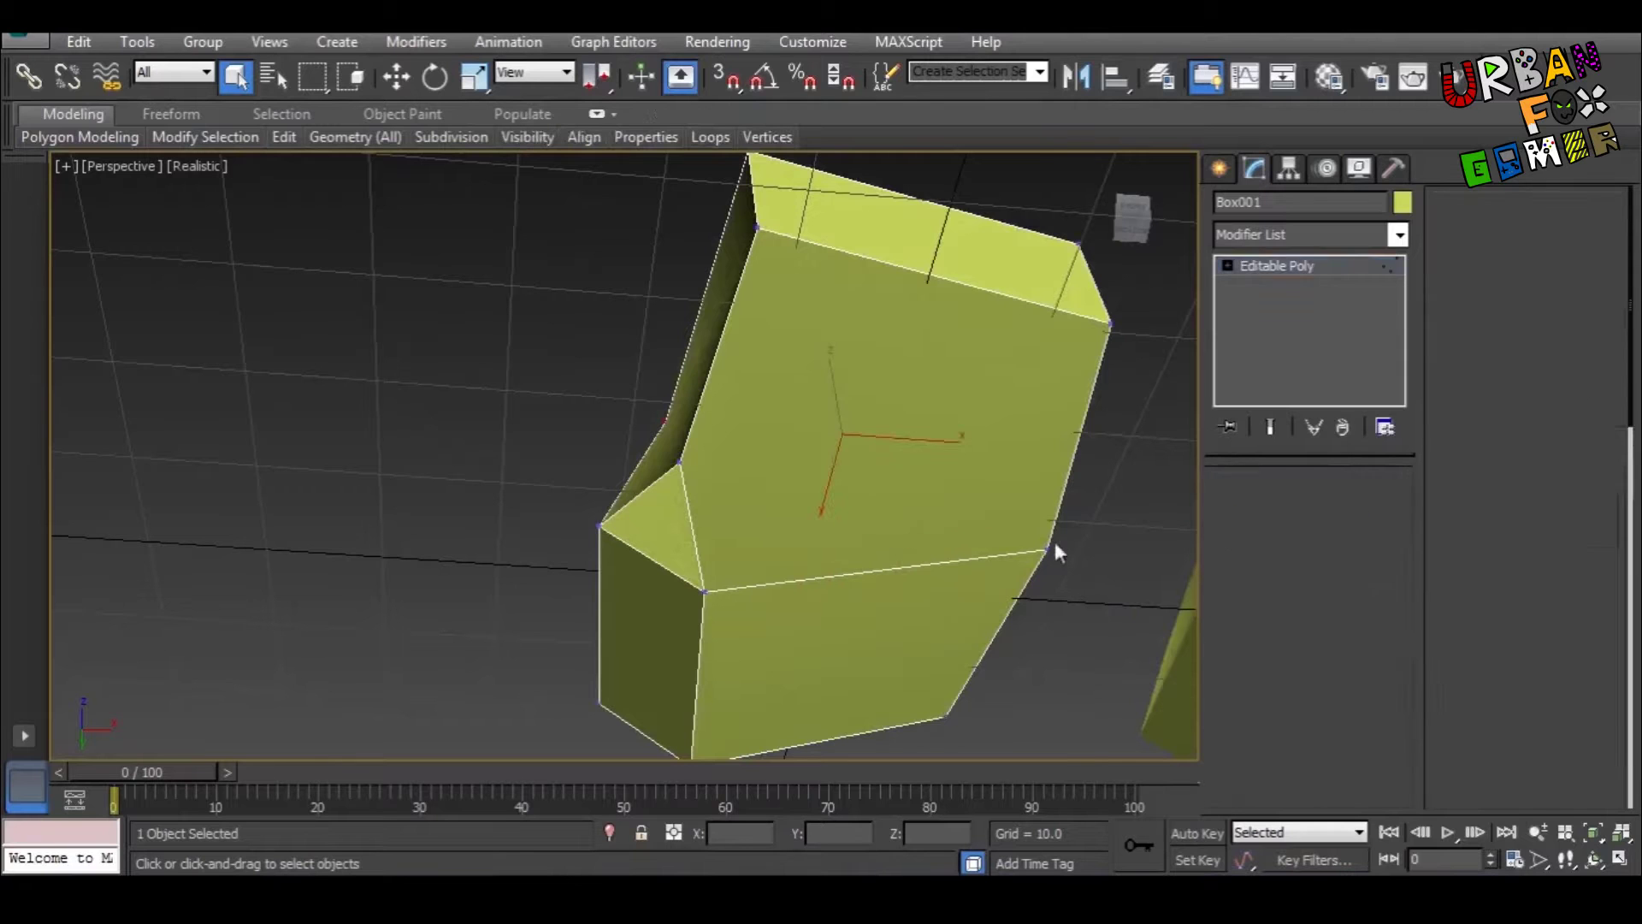
middle_click_drag(1055, 541, 595, 563)
middle_click_drag(494, 476, 671, 671, "alt")
scroll(550, 522, "down", 4)
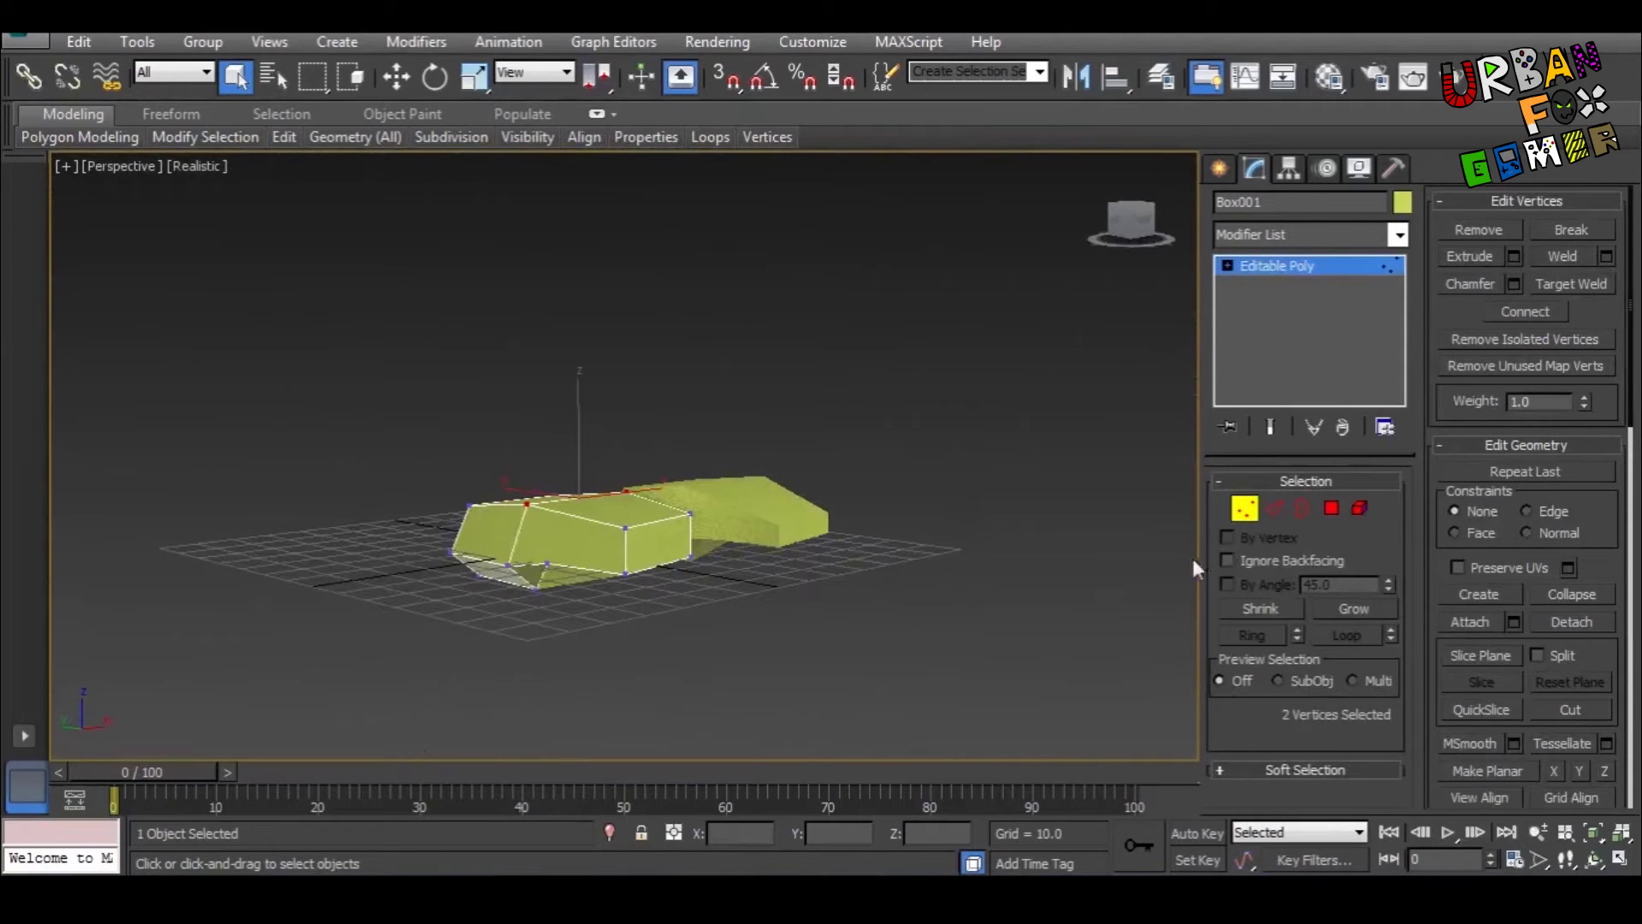
left_click(1247, 511)
middle_click_drag(650, 590, 616, 443, "alt")
scroll(545, 557, "up", 5)
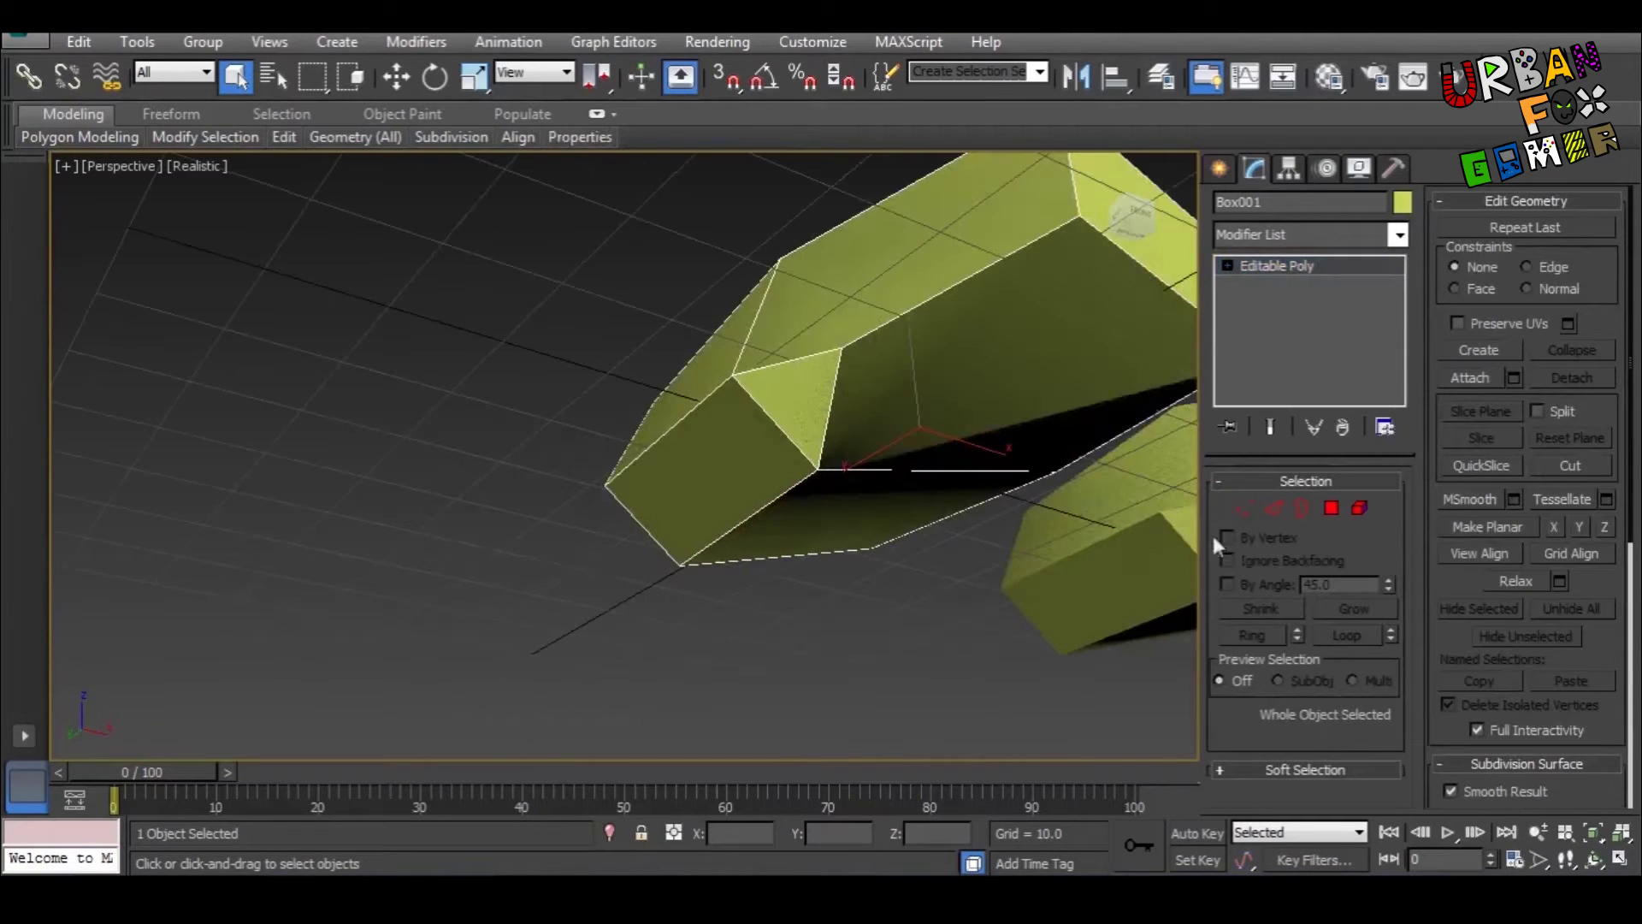
Step: Extrude the small angled face on the original block's side and move it to about X -22.05, Z -10.27
left_click(1331, 507)
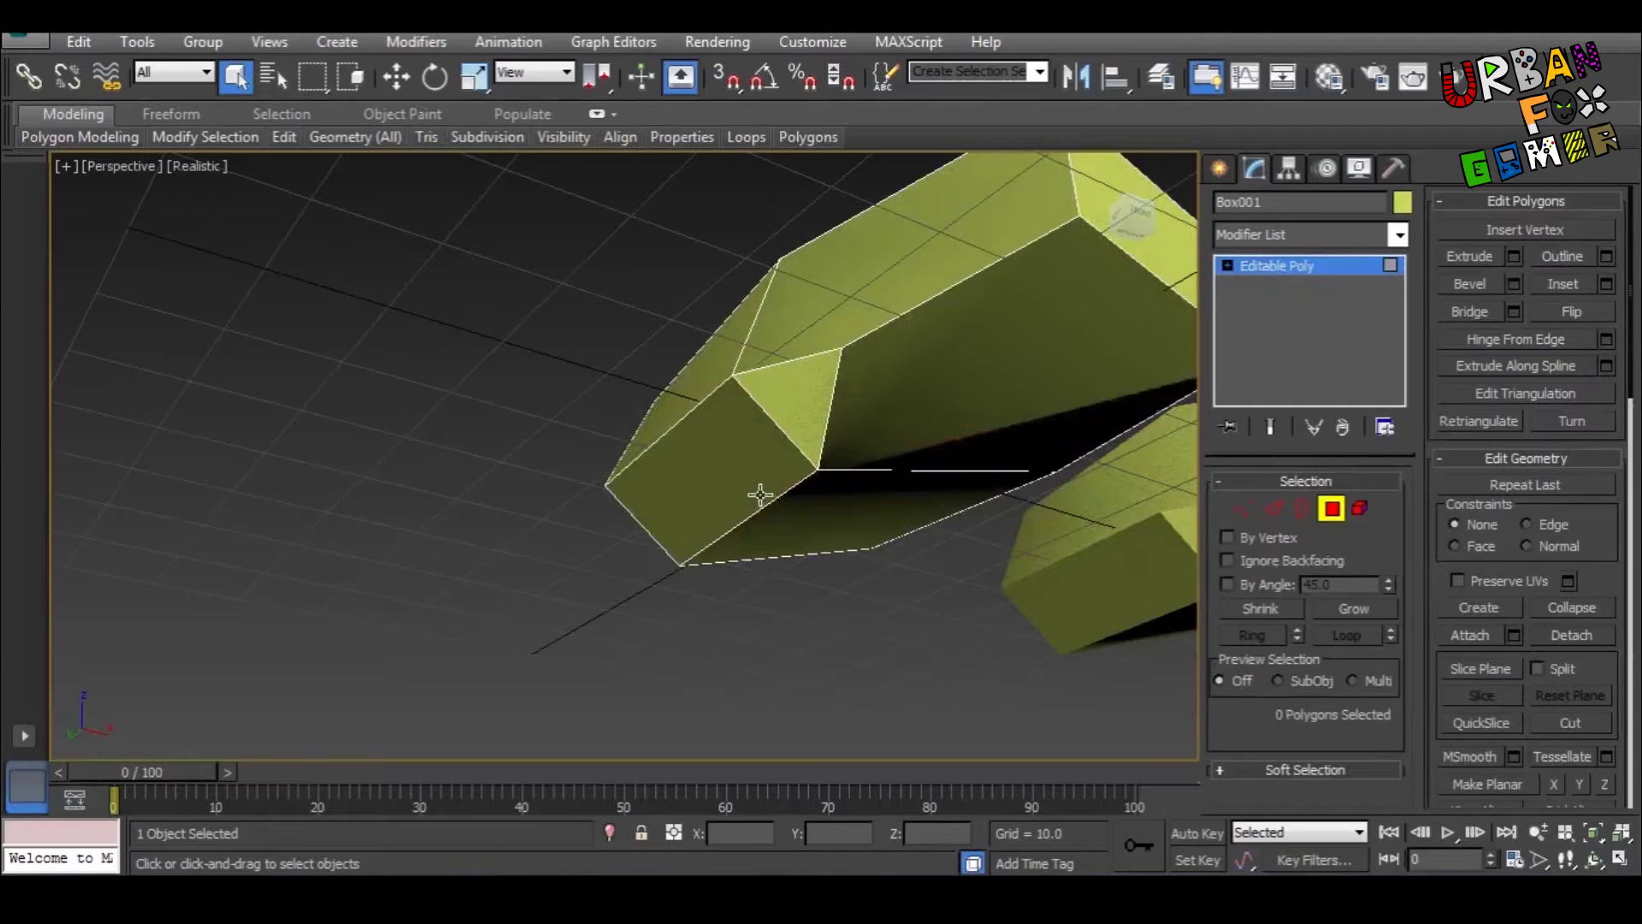
left_click(759, 487)
middle_click_drag(758, 488, 697, 531)
left_click(1469, 255)
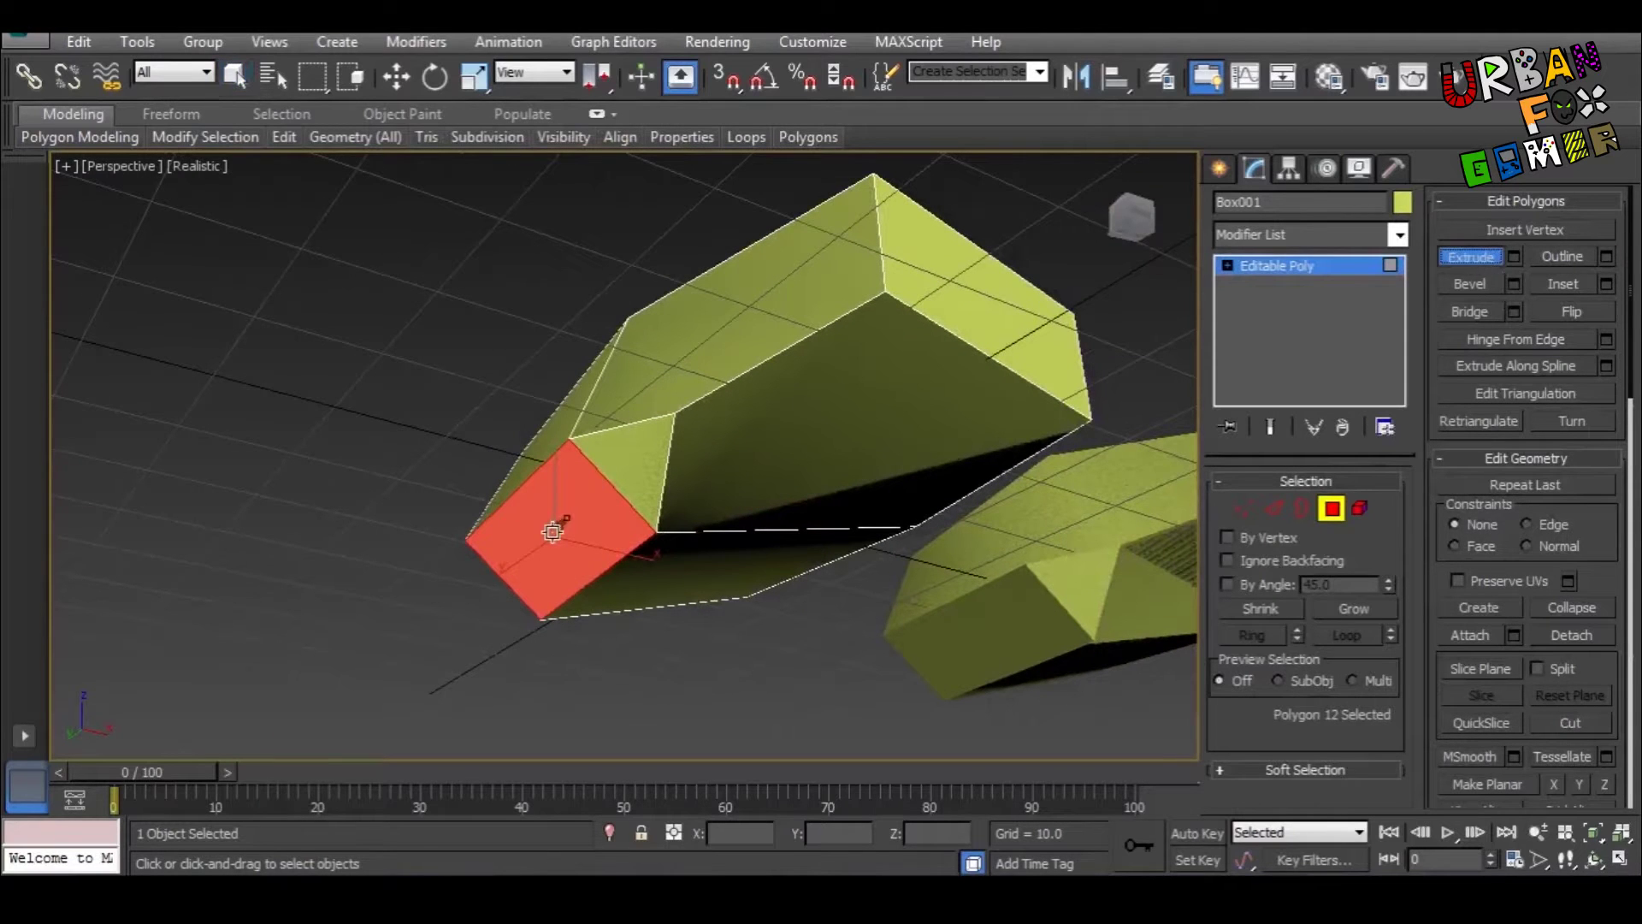
left_click_drag(550, 524, 600, 470)
middle_click_drag(600, 469, 537, 539, "alt")
key("w")
left_click_drag(511, 549, 523, 561)
middle_click_drag(524, 561, 984, 560)
Step: Remove the slanted edge between the extrusion's front side and its outer face, together with its vertices
left_click(1270, 510)
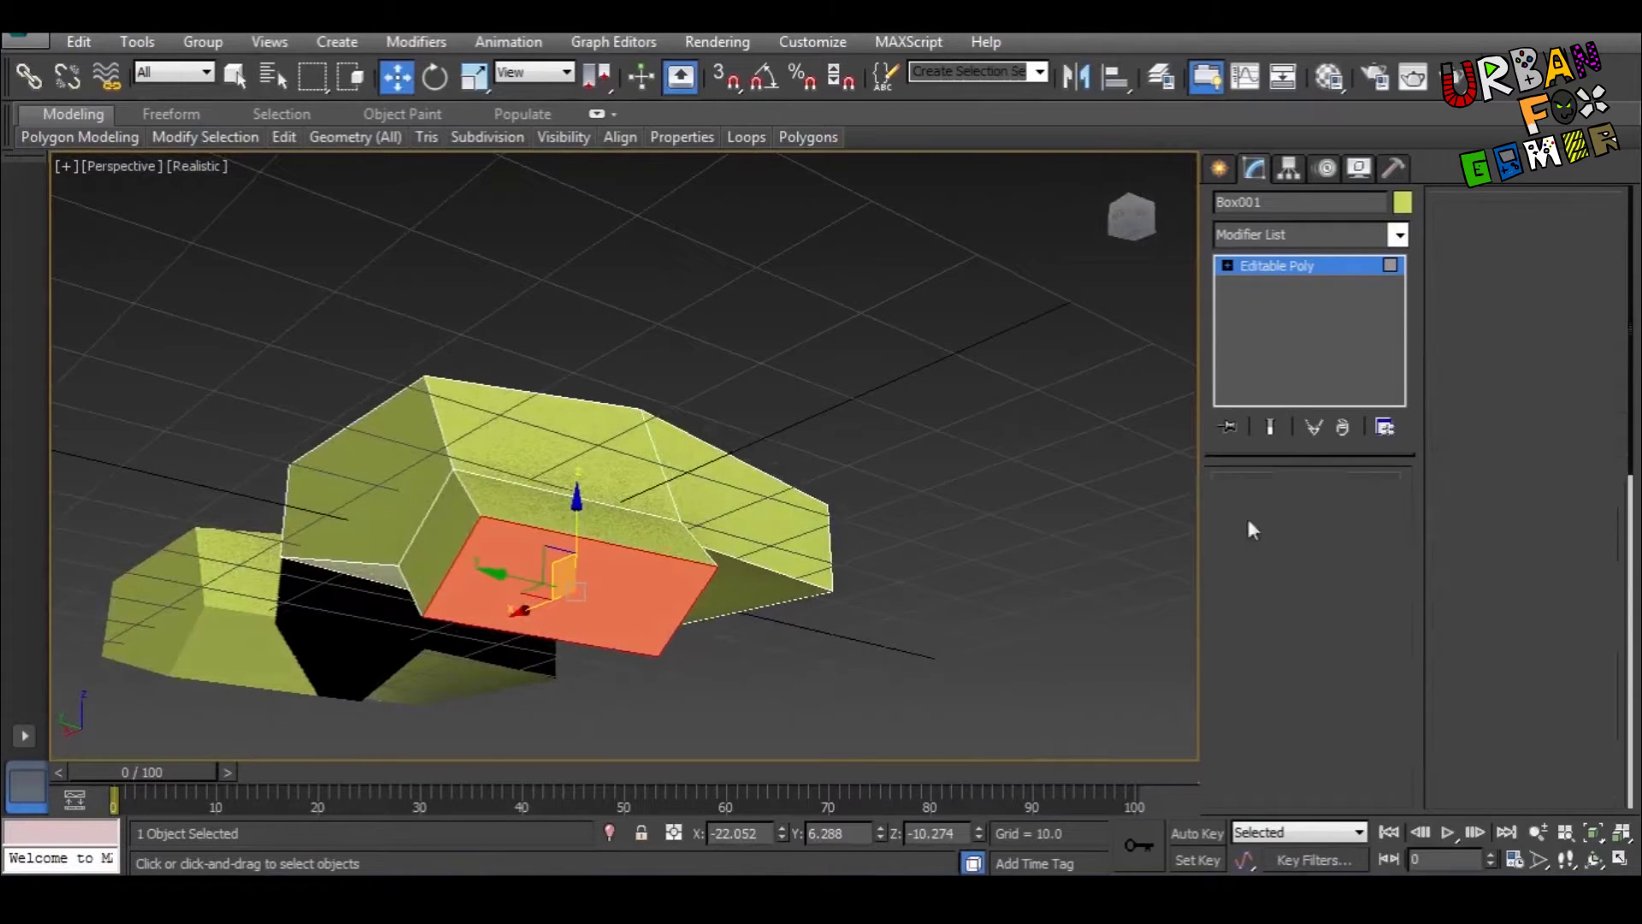
middle_click_drag(525, 572, 838, 589)
scroll(662, 575, "up", 2)
key("q")
left_click(651, 561)
middle_click_drag(765, 462, 733, 597)
scroll(696, 599, "down", 3)
scroll(733, 597, "up", 3)
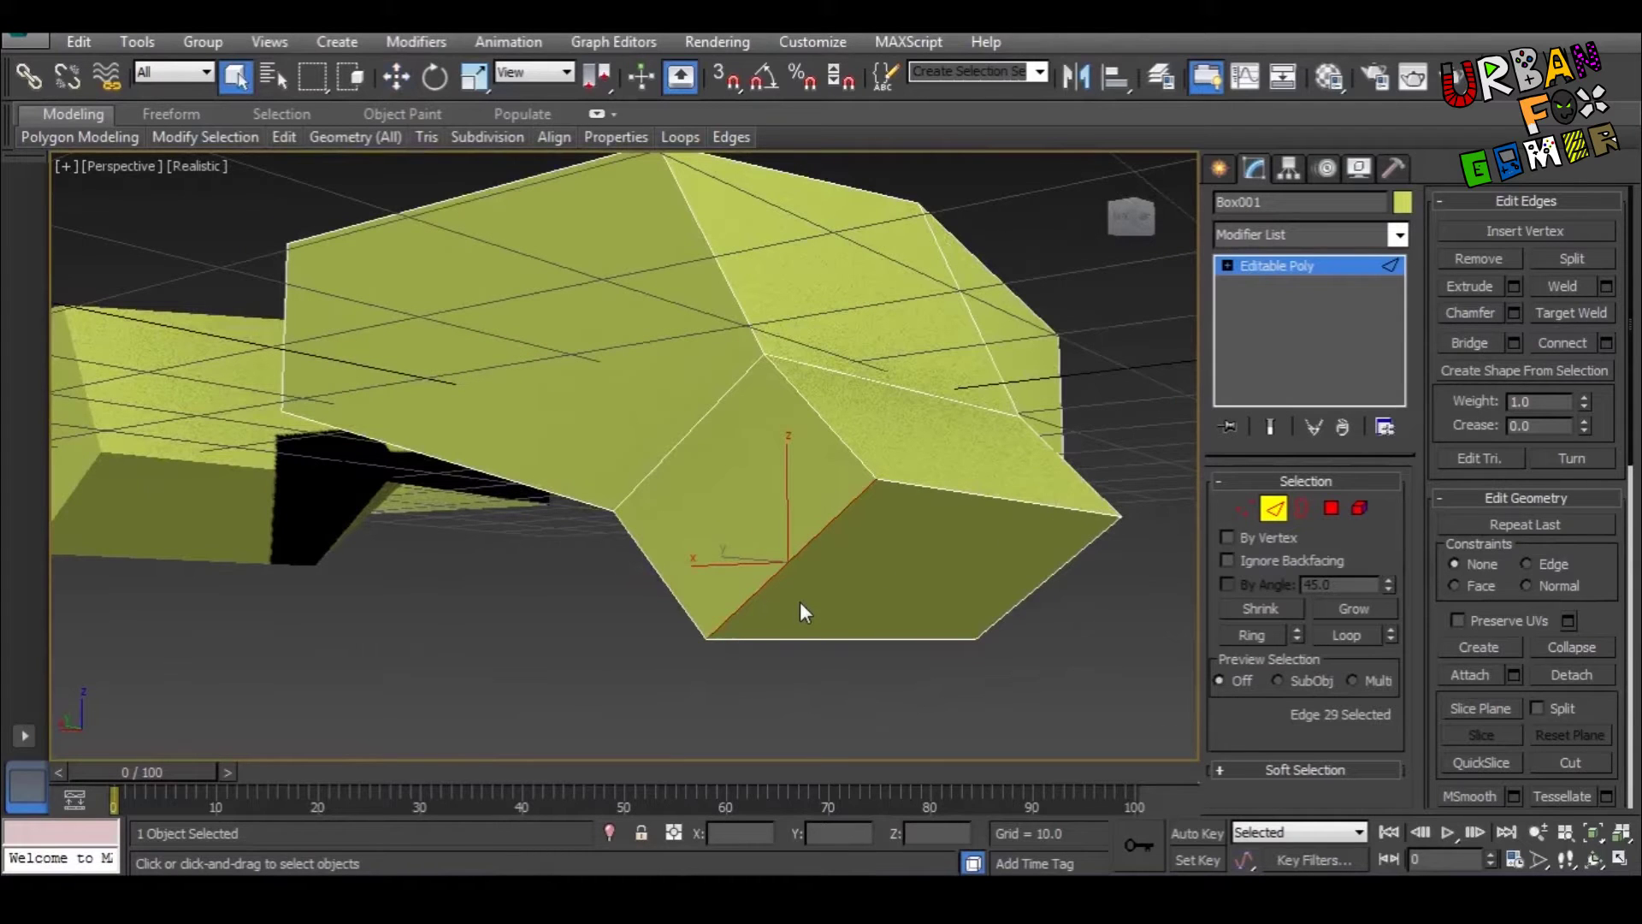
key("ctrl+BackSpace")
Step: Select the wedge's front-facing polygon and extrude it forward along the block's side
middle_click_drag(826, 666, 542, 619, "alt")
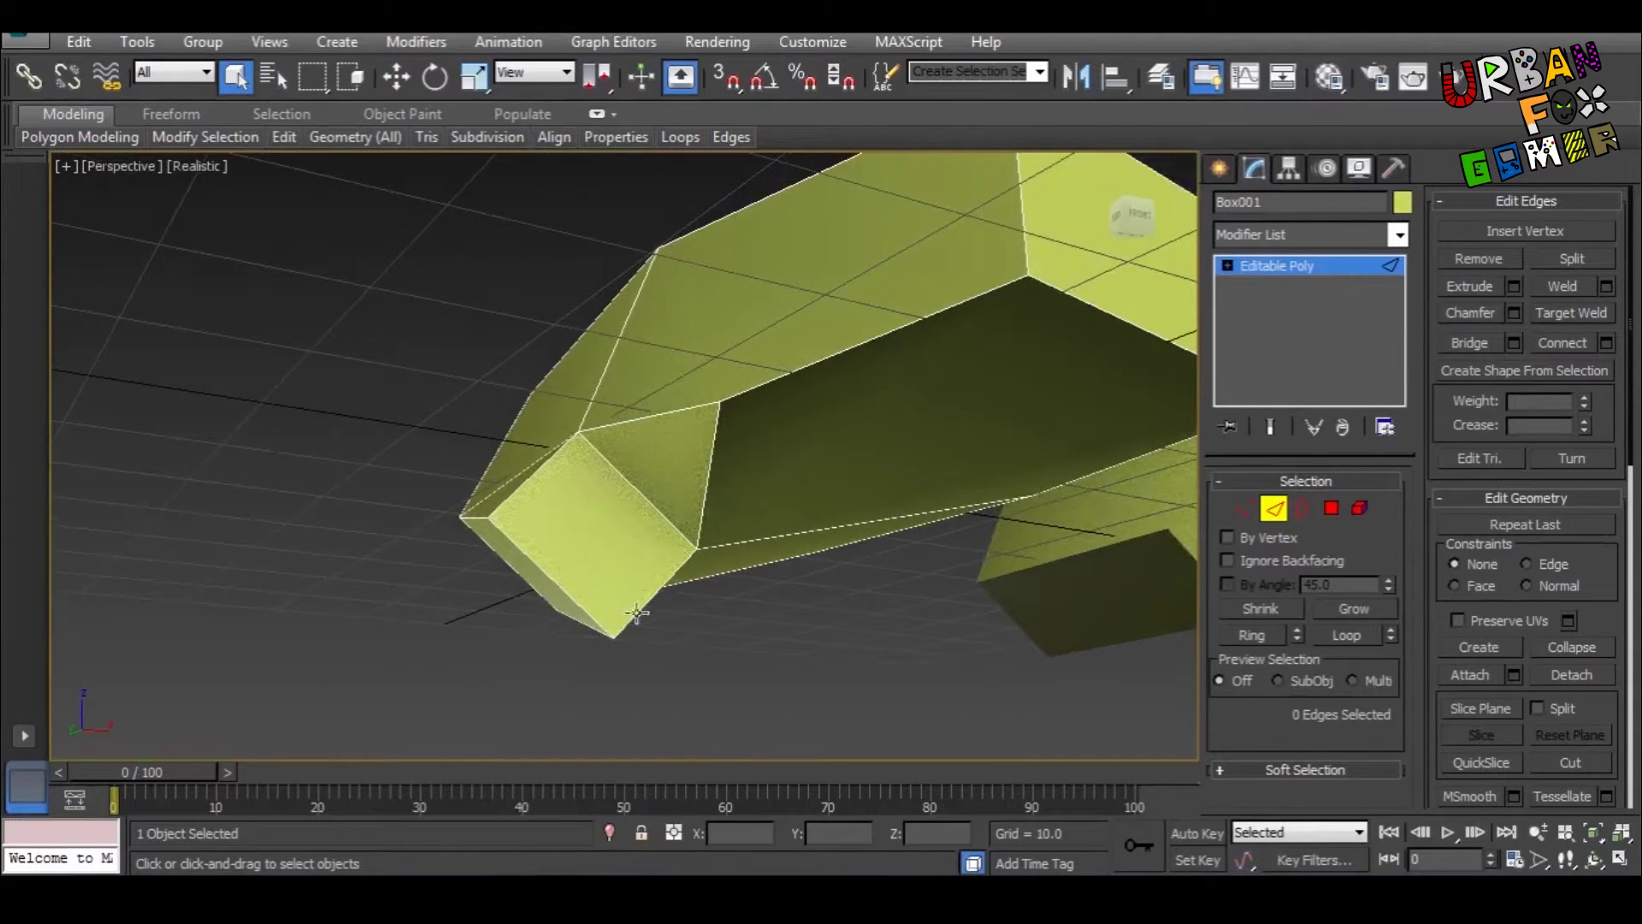
middle_click_drag(637, 612, 578, 648, "alt")
left_click(1330, 510)
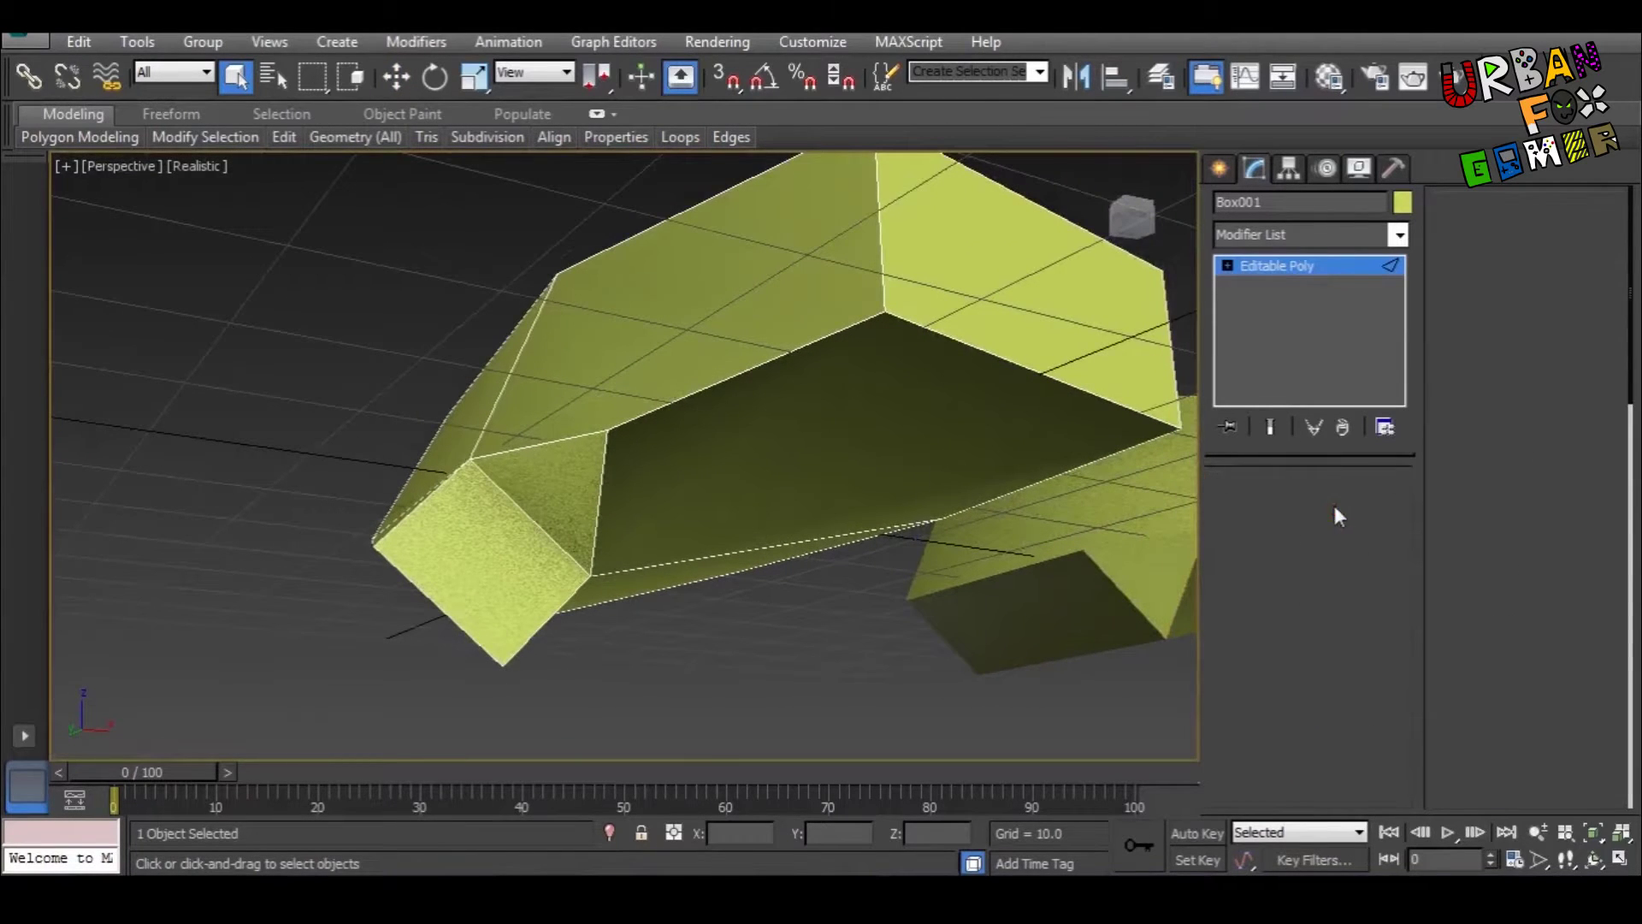
middle_click_drag(752, 598, 483, 603, "alt")
left_click(483, 604, "ctrl")
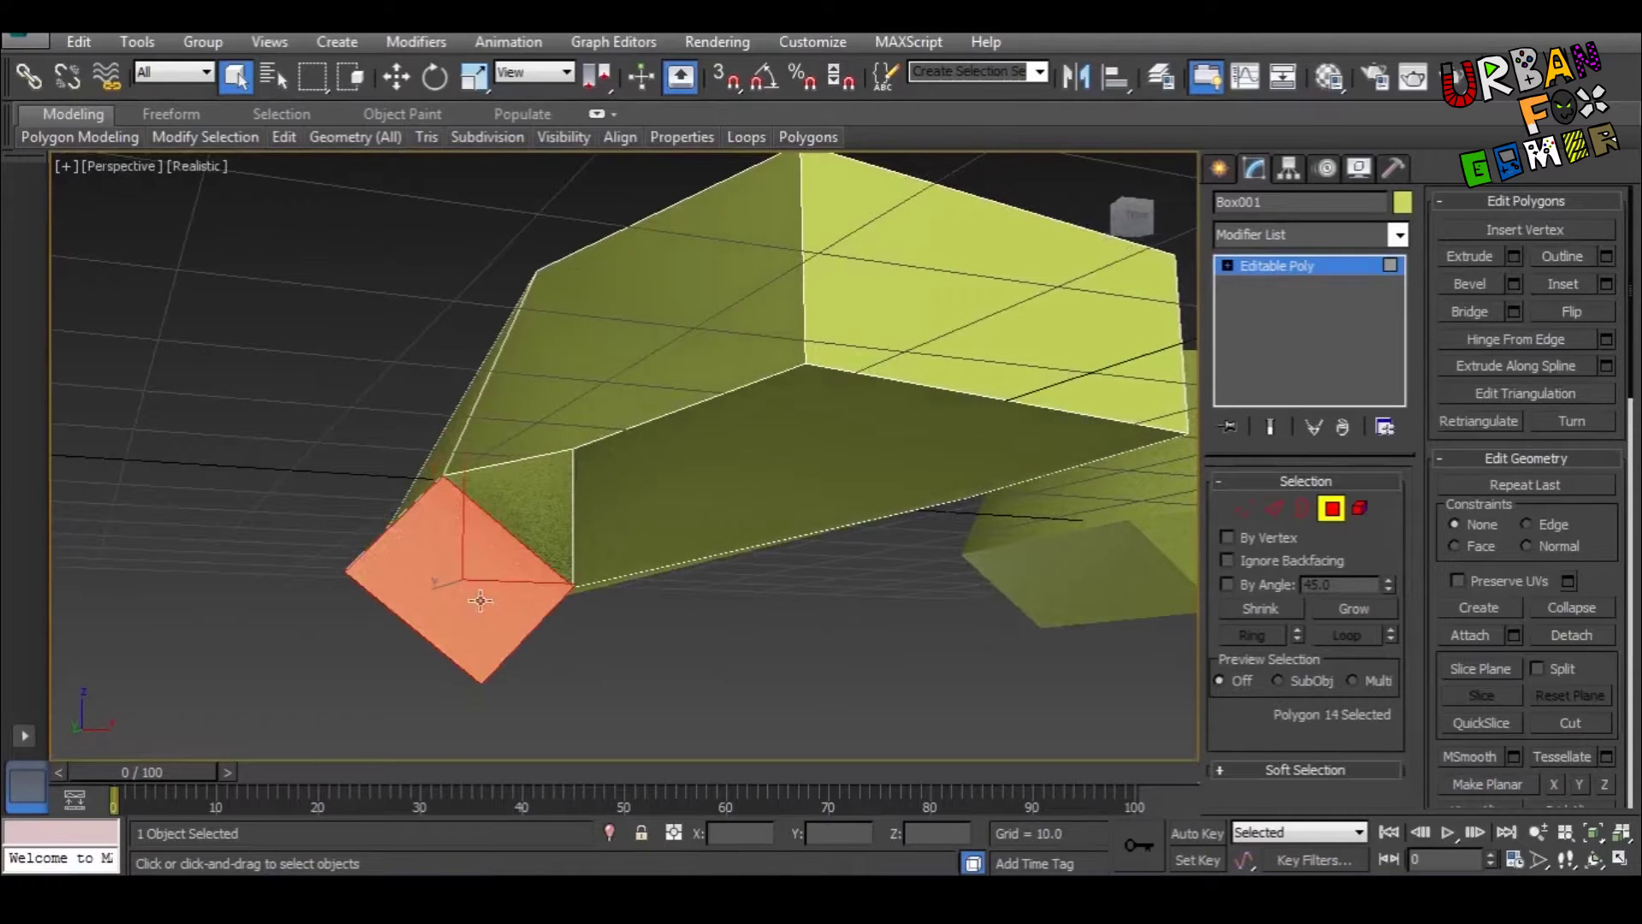
middle_click_drag(663, 586, 680, 590, "alt")
left_click(1469, 256)
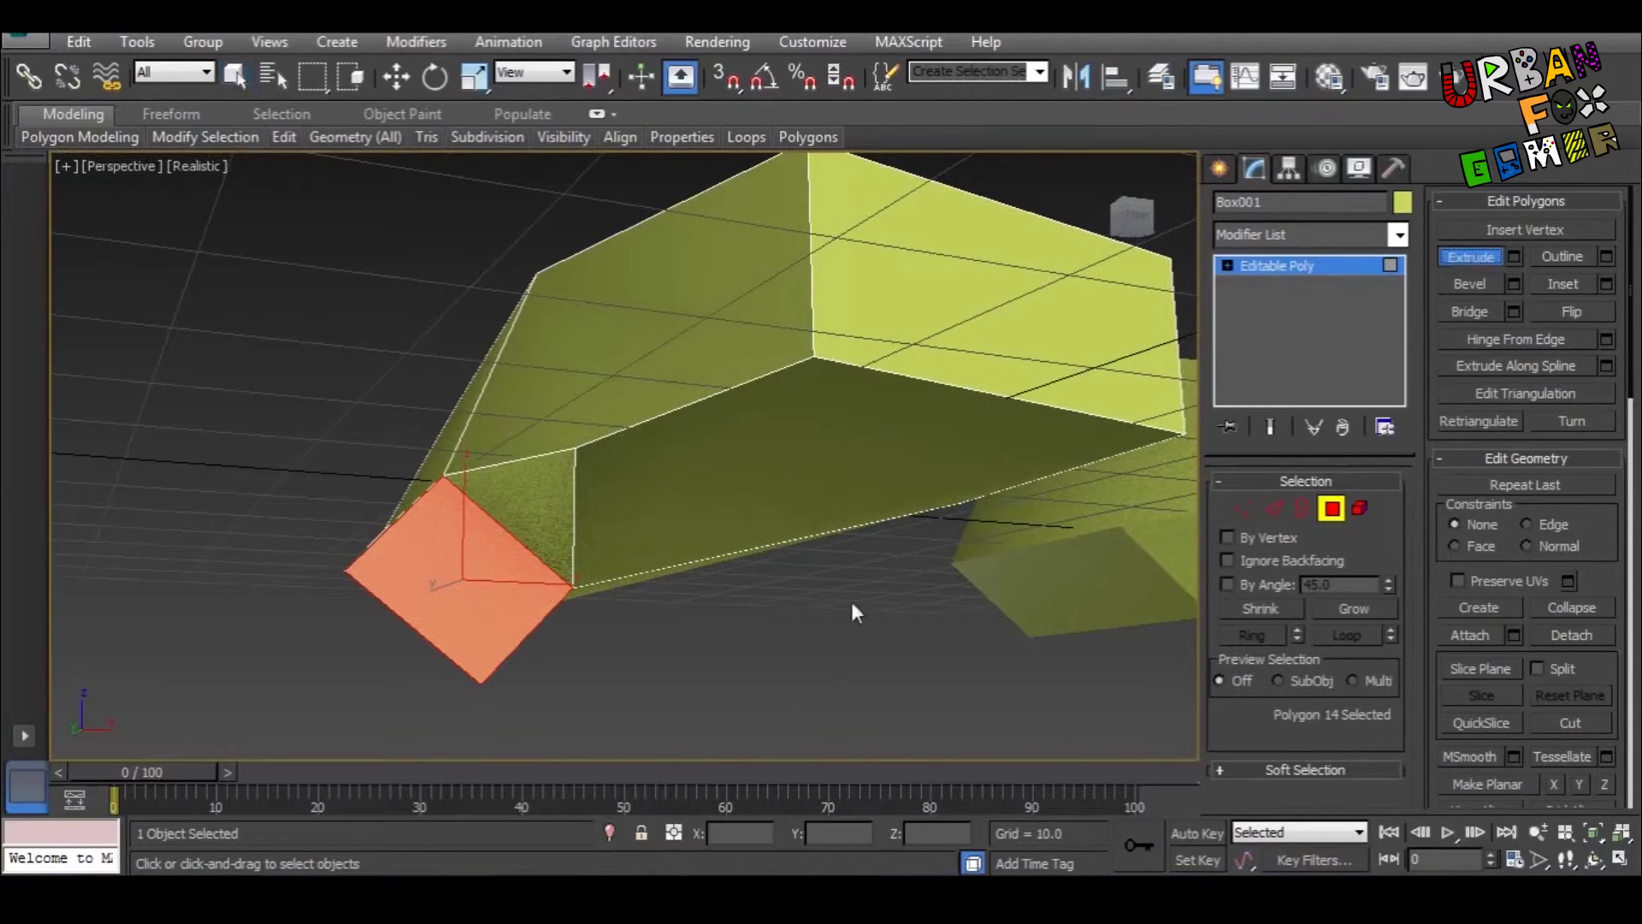
middle_click_drag(850, 598, 934, 516)
middle_click_drag(597, 530, 602, 681)
Step: Scale down the end face of the new extrusion and rotate it to a slight slant
key("r")
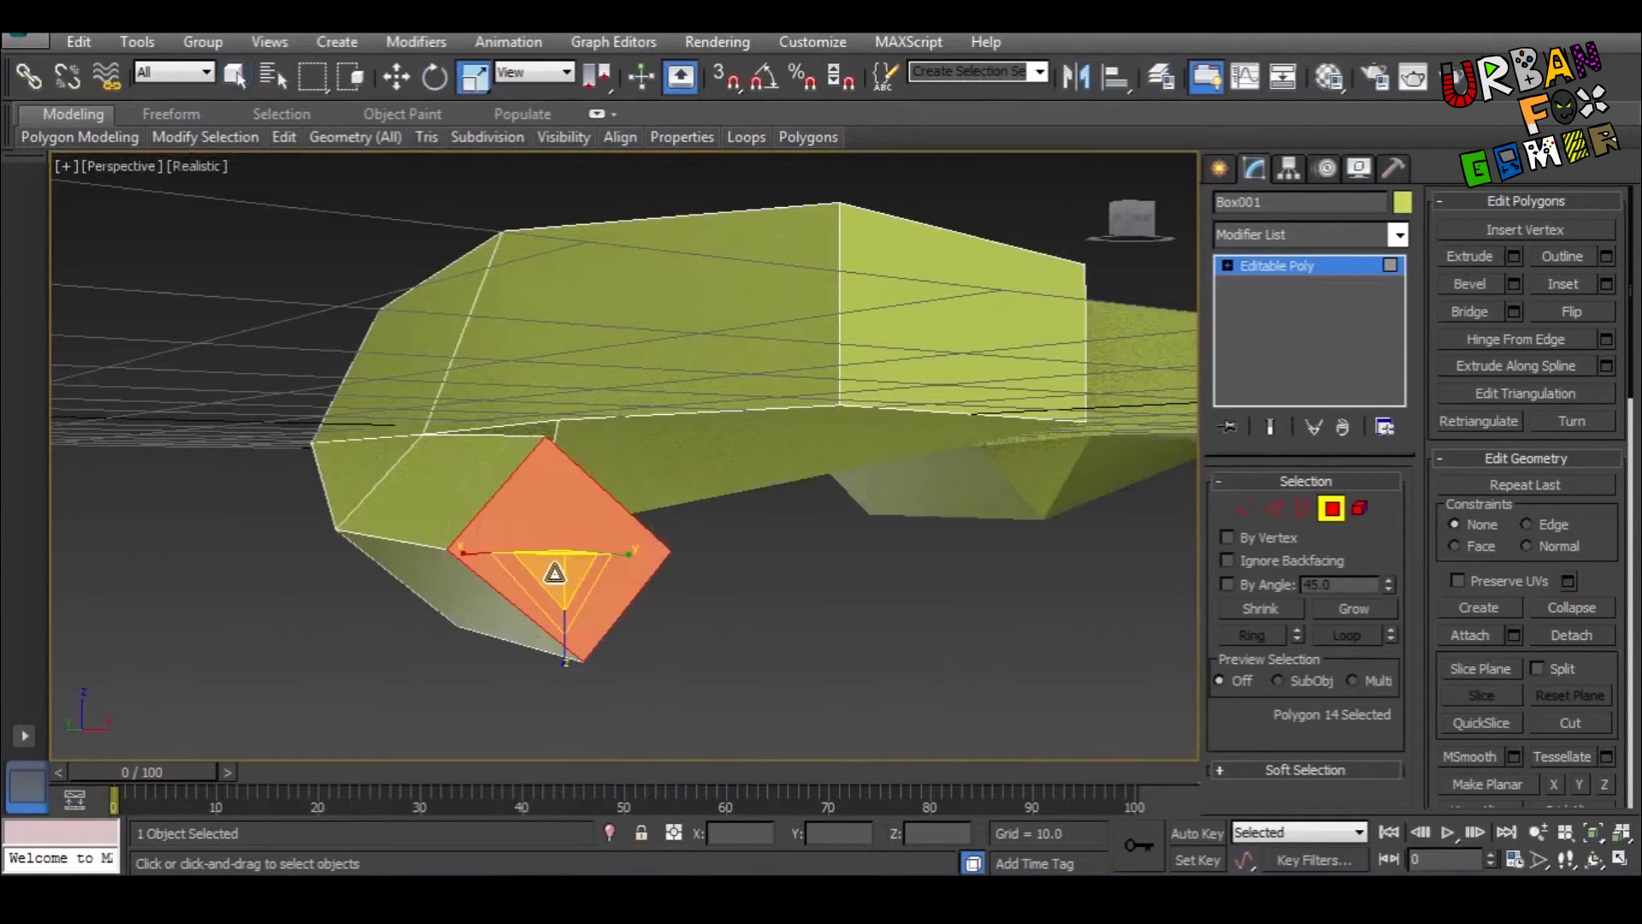
left_click_drag(556, 568, 568, 670)
middle_click_drag(568, 671, 660, 618, "alt")
key("e")
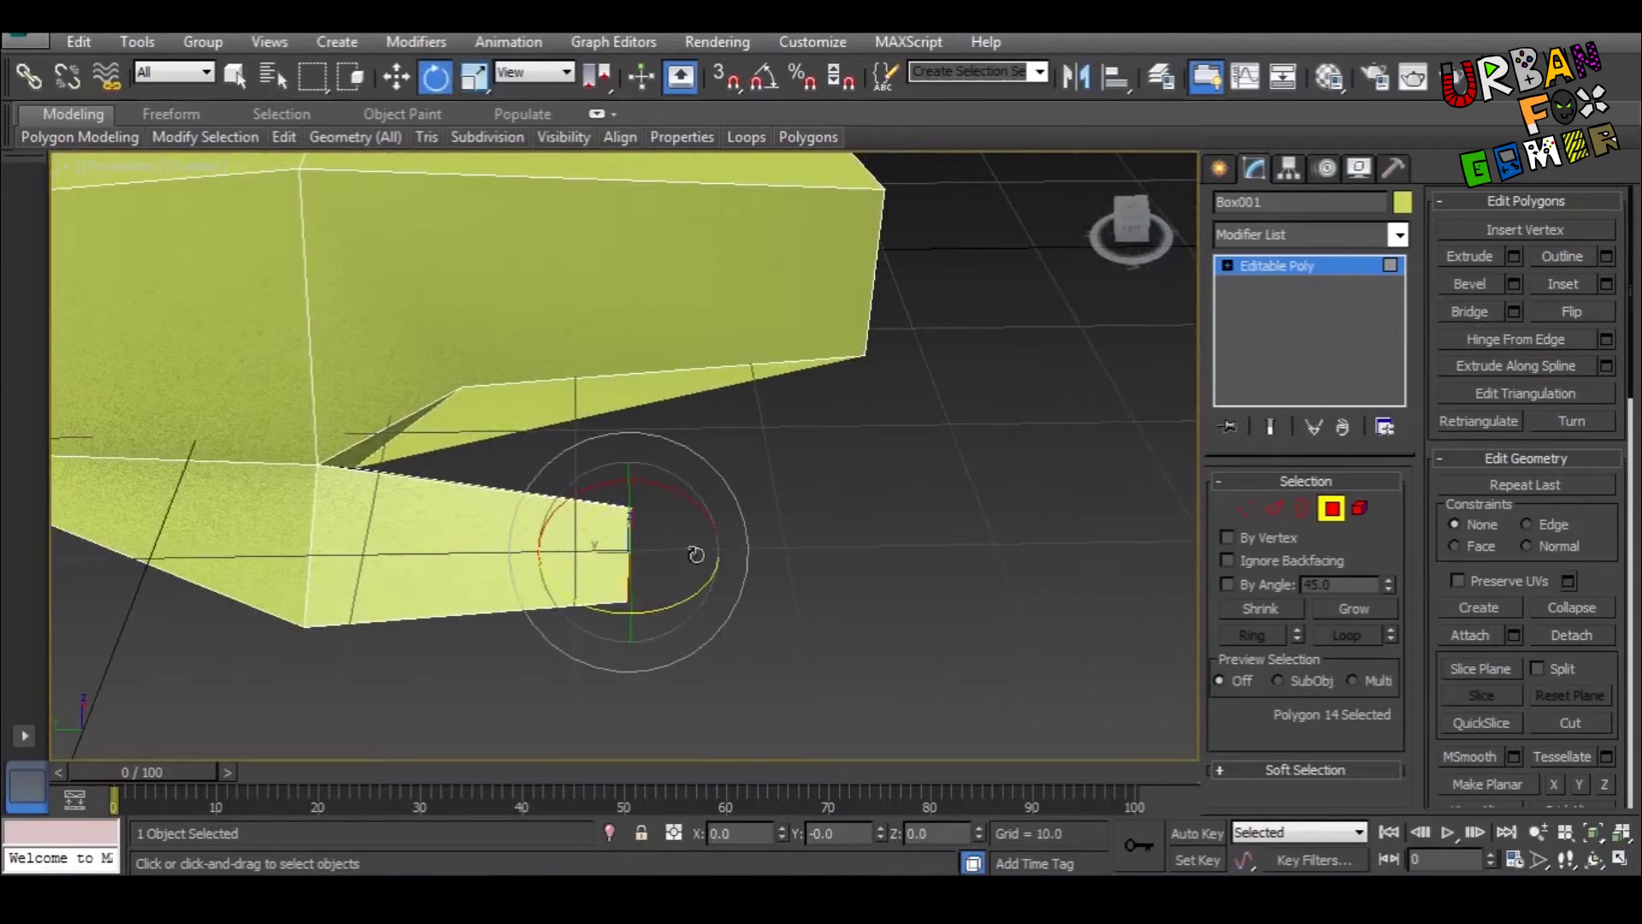
mouse_move(743, 540)
left_mouse_down()
mouse_move(741, 494)
mouse_move(733, 513)
left_mouse_up()
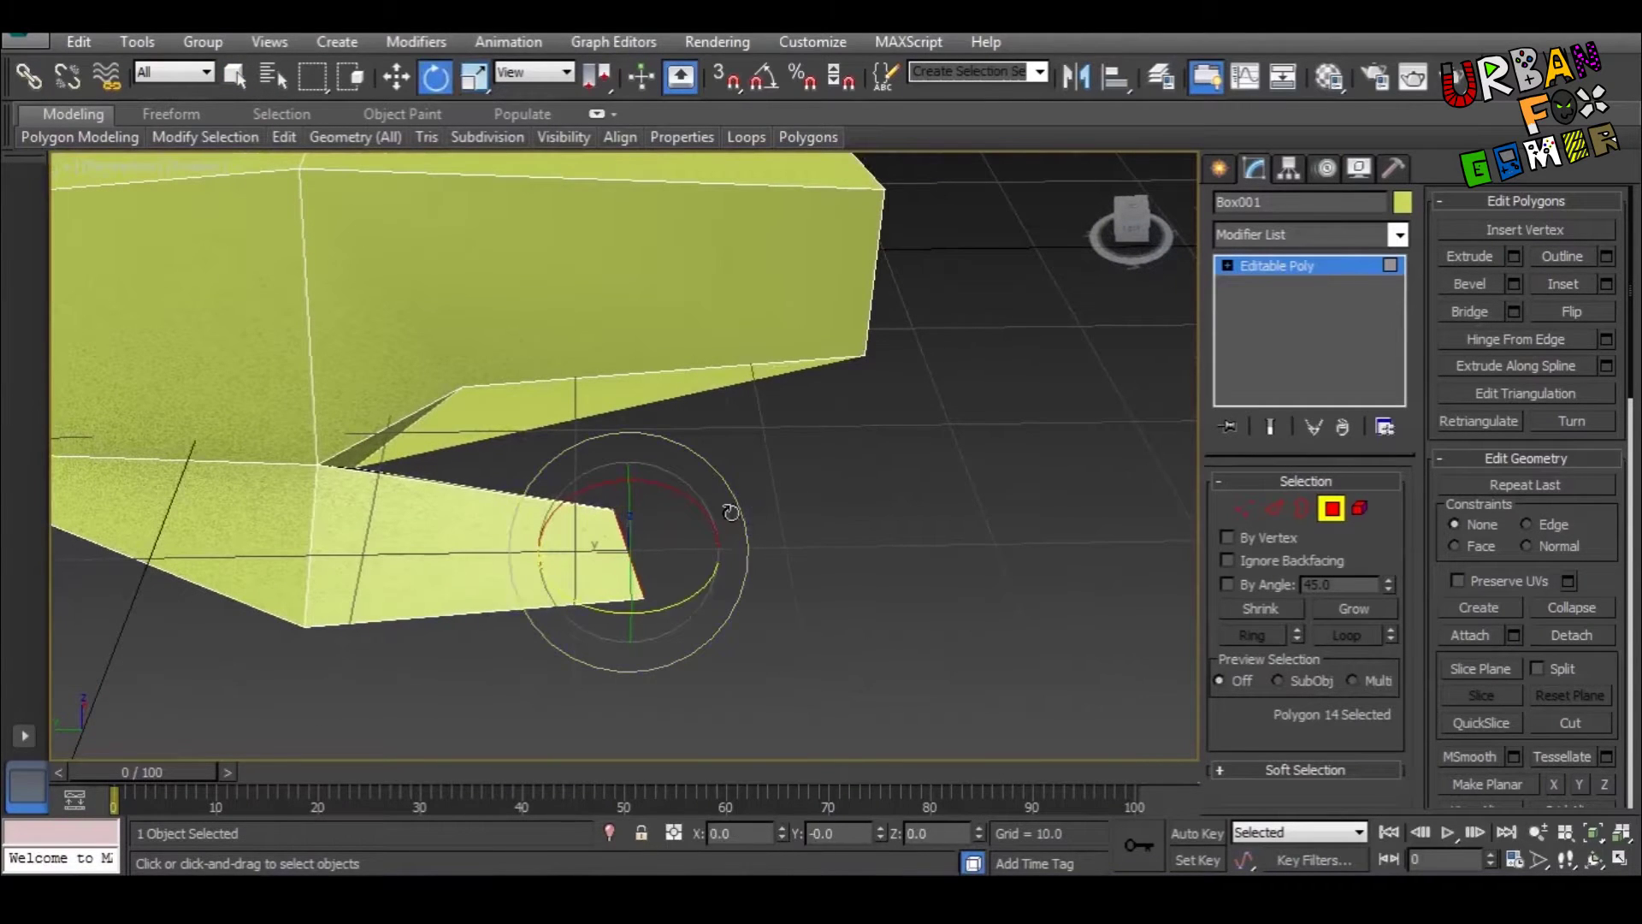
middle_click_drag(733, 513, 817, 511, "alt")
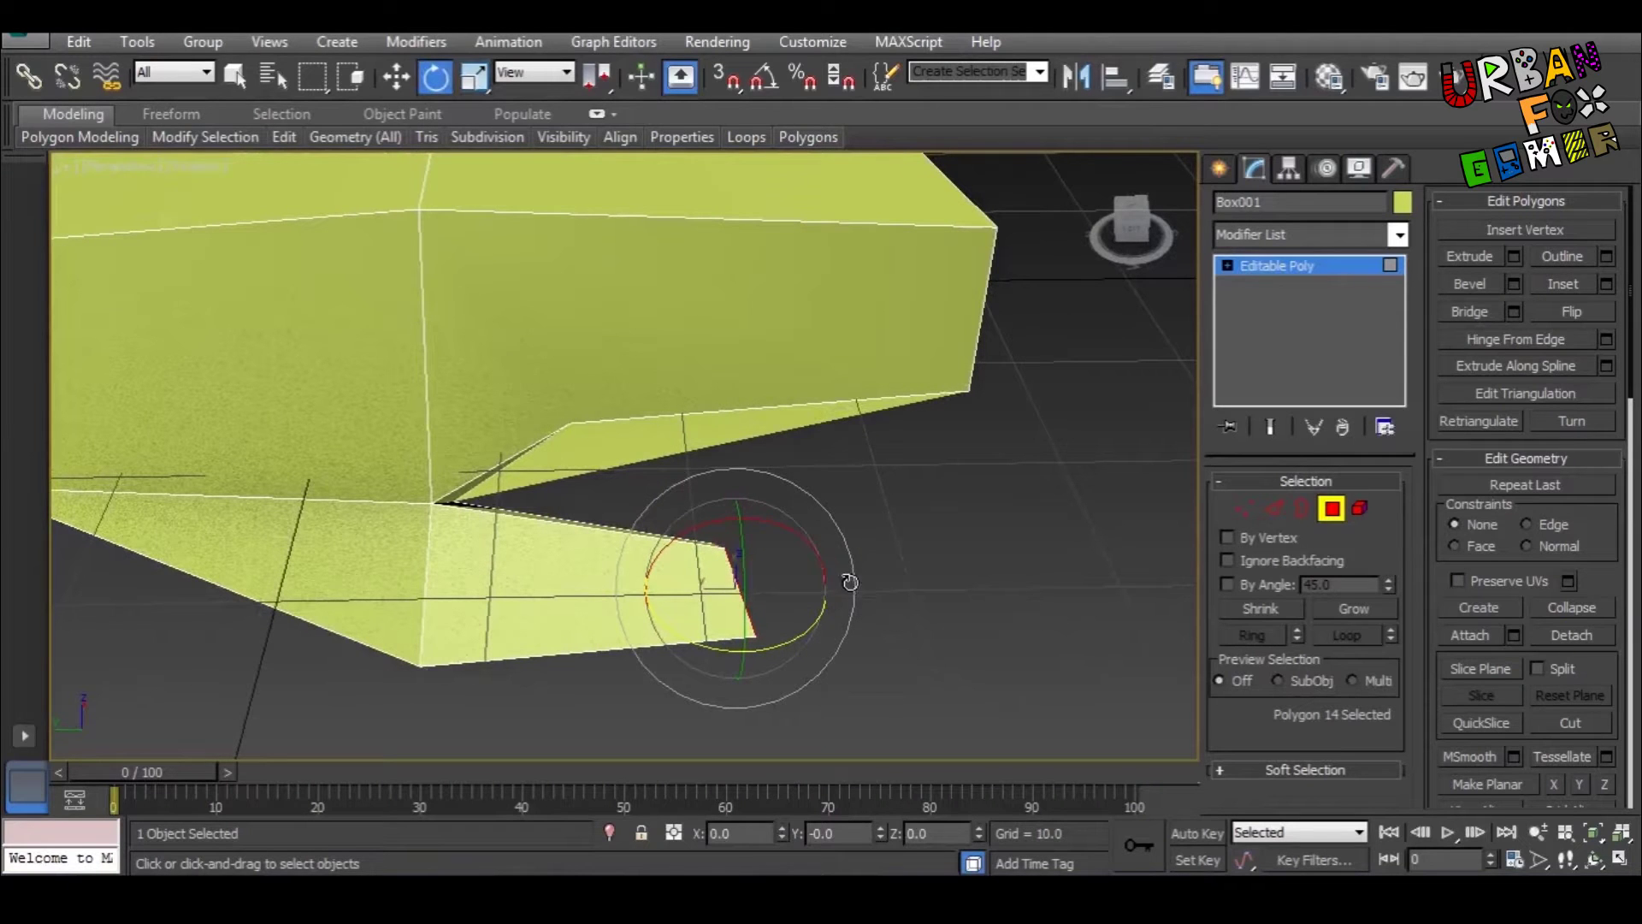
Step: Move the slanted end face to about X -19.84, Y -22.29, Z -6.27
middle_click_drag(827, 609, 836, 649)
scroll(830, 643, "up", 3)
key("w")
middle_click_drag(725, 641, 865, 610)
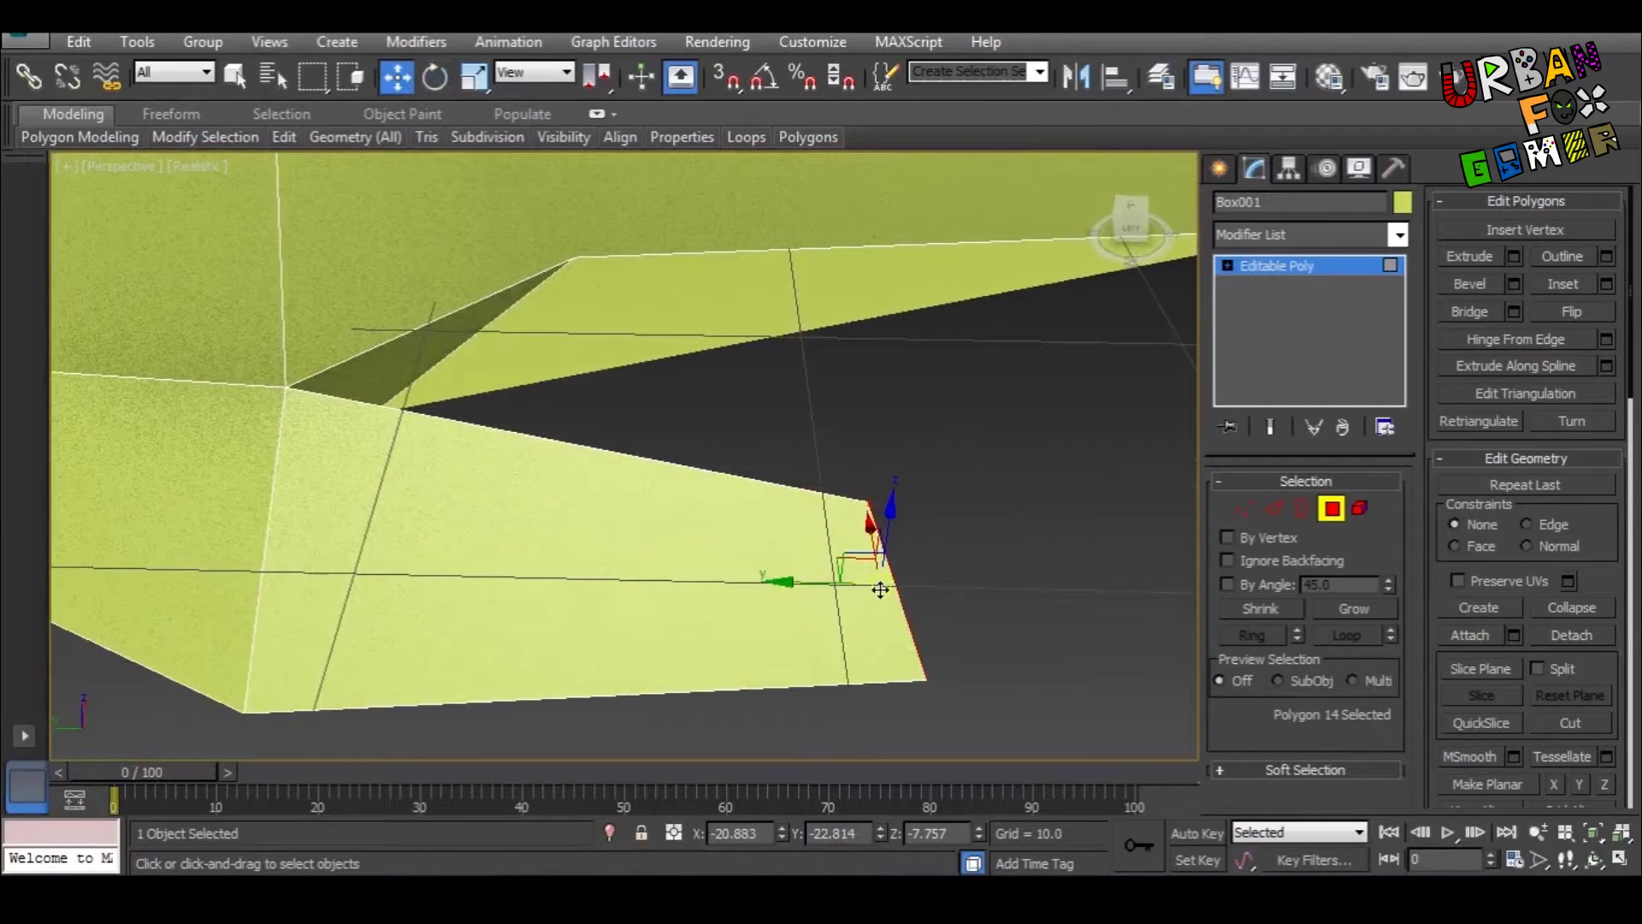
left_click_drag(880, 589, 865, 526)
middle_click_drag(882, 508, 874, 579)
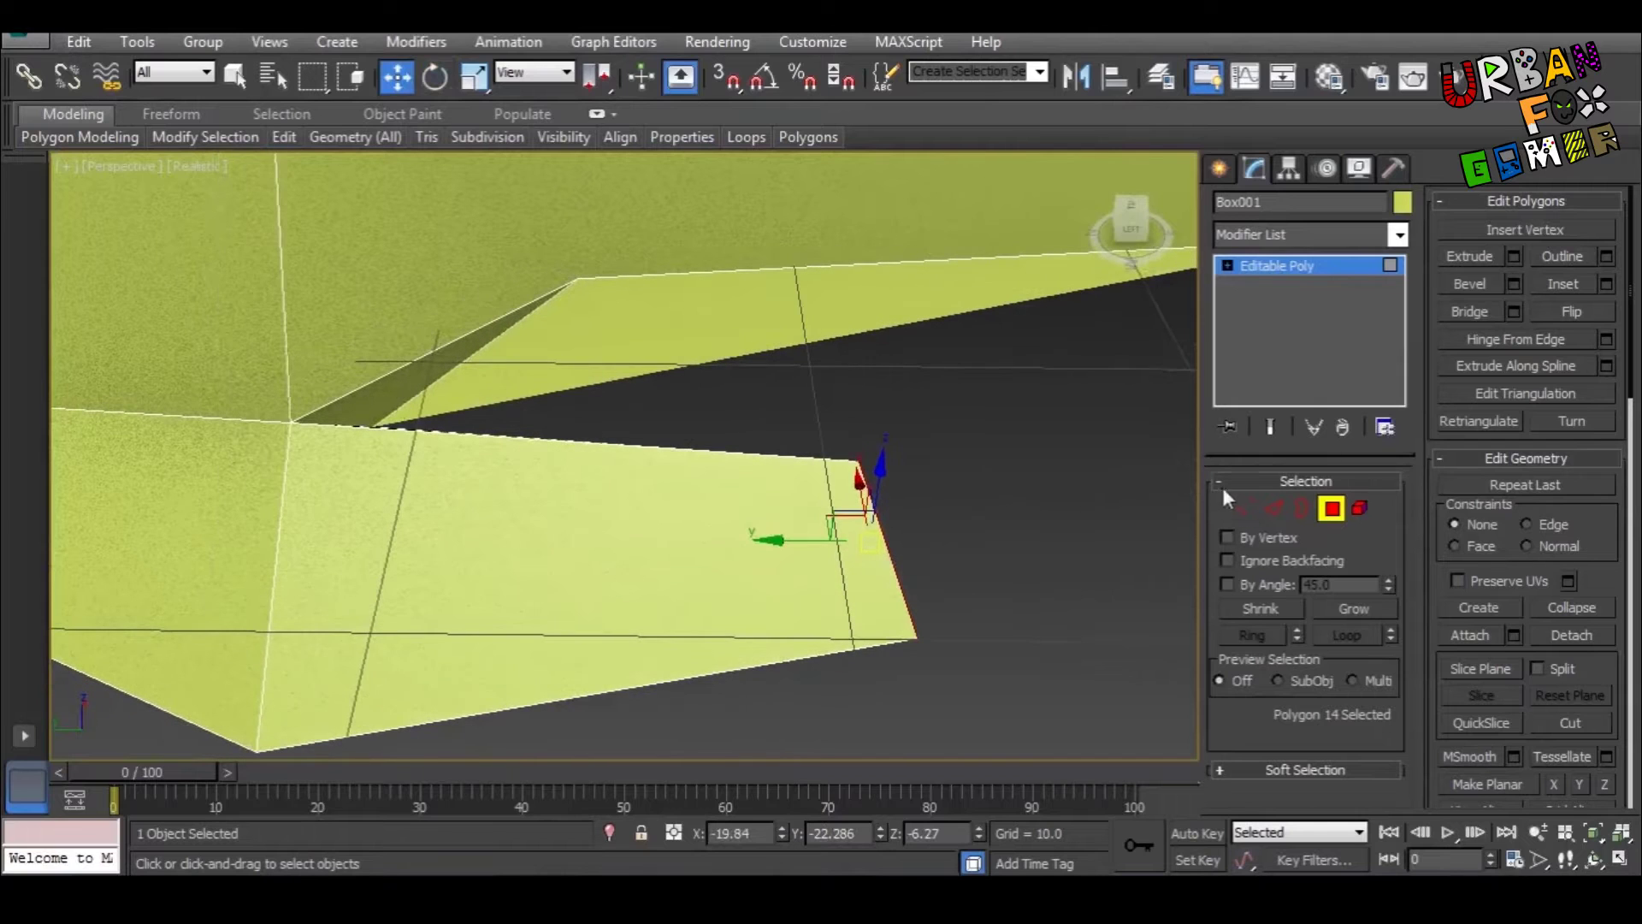
Step: Move the two upper vertices of the extrusion's tip to about X -18.48, Y -21.20, Z -4.94
left_click(1245, 508)
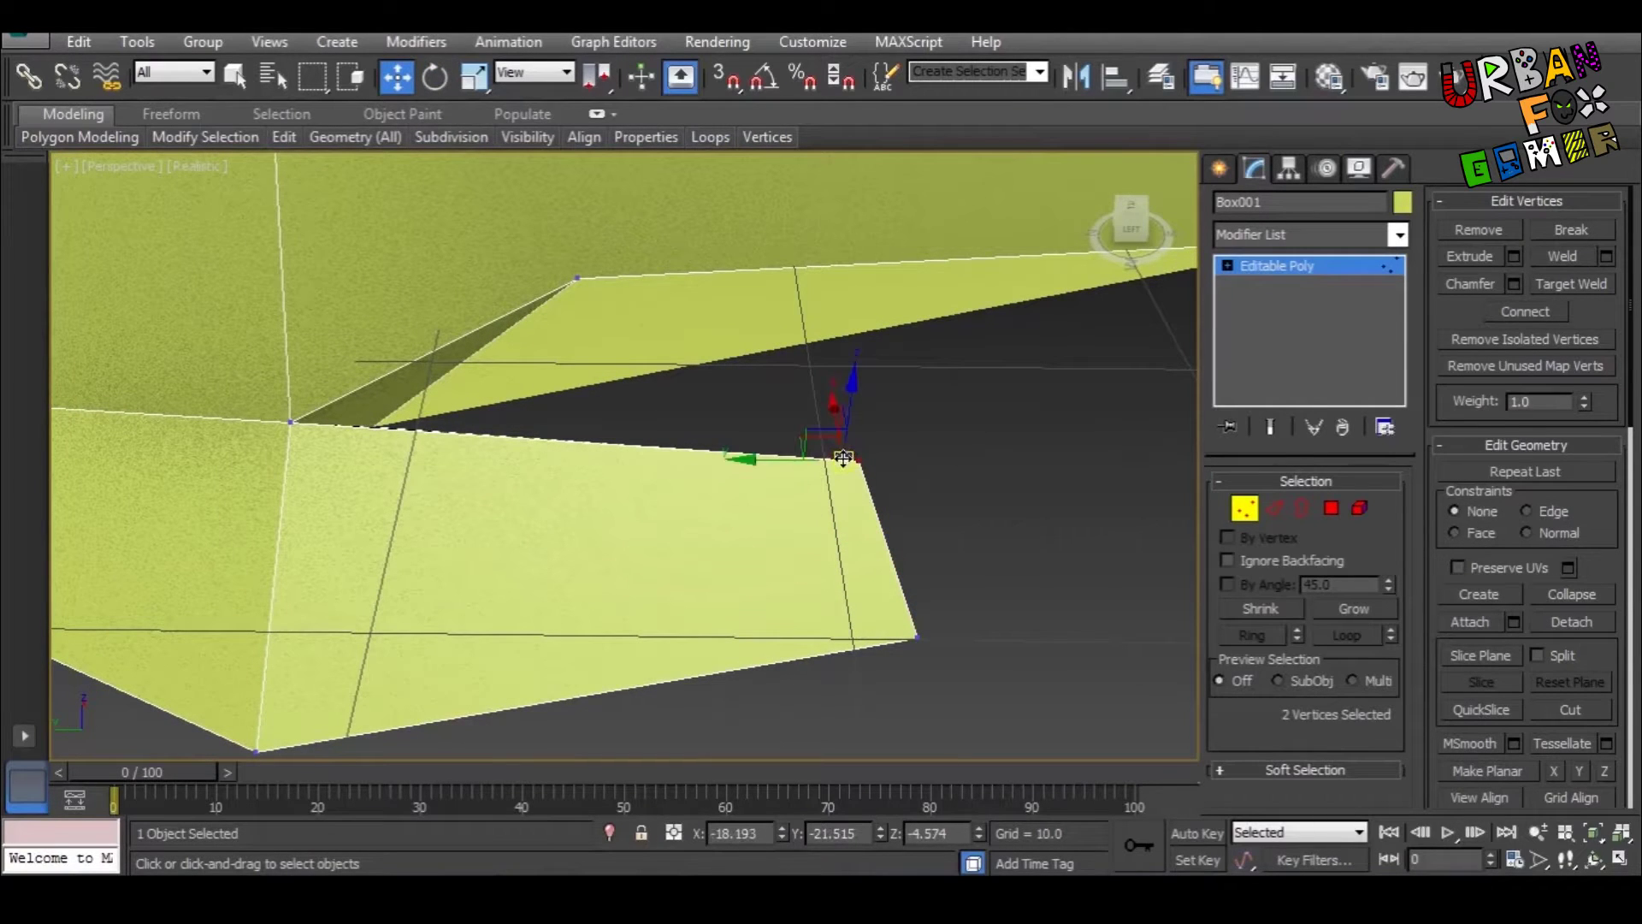
left_click_drag(843, 458, 832, 474)
middle_click_drag(862, 520, 729, 522)
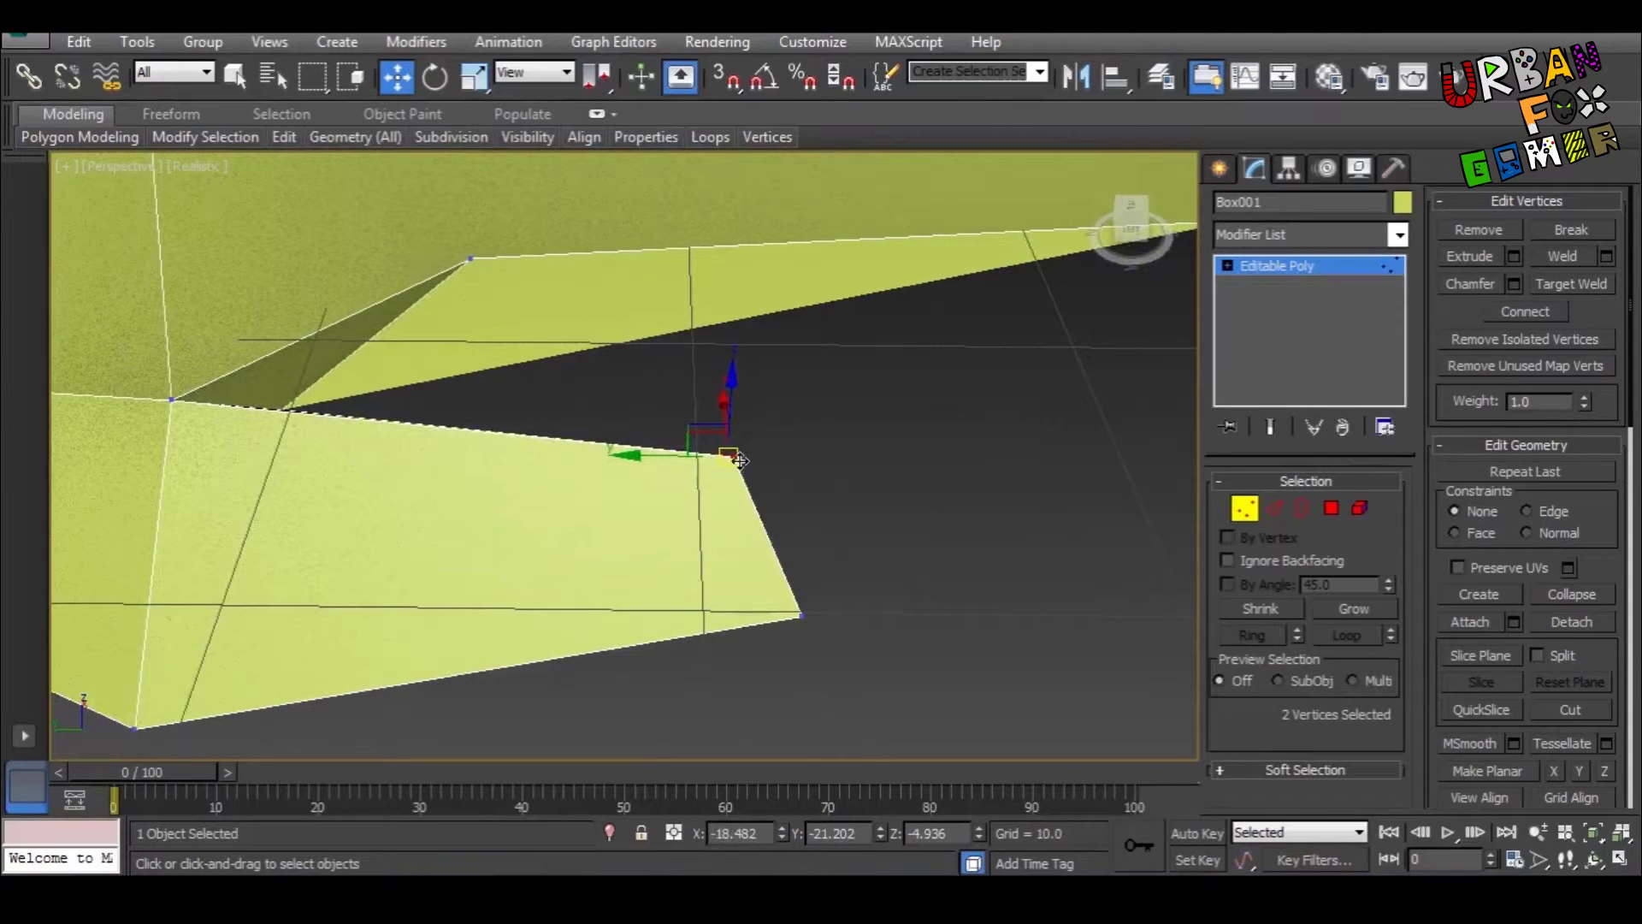
middle_click_drag(737, 461, 632, 418)
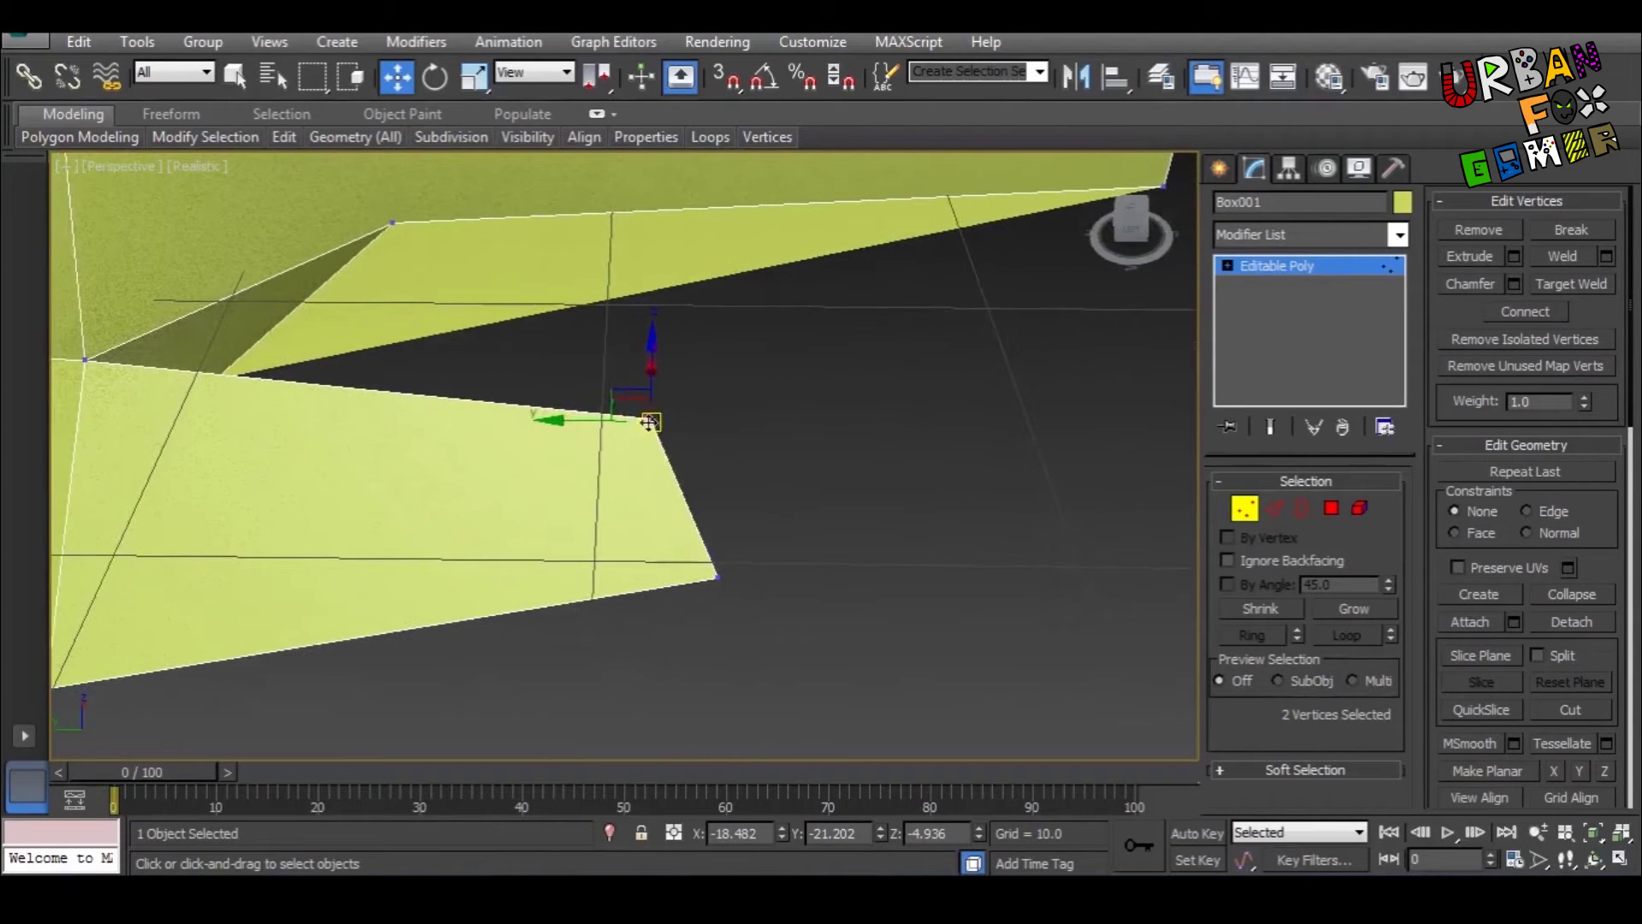
scroll(661, 429, "down", 5)
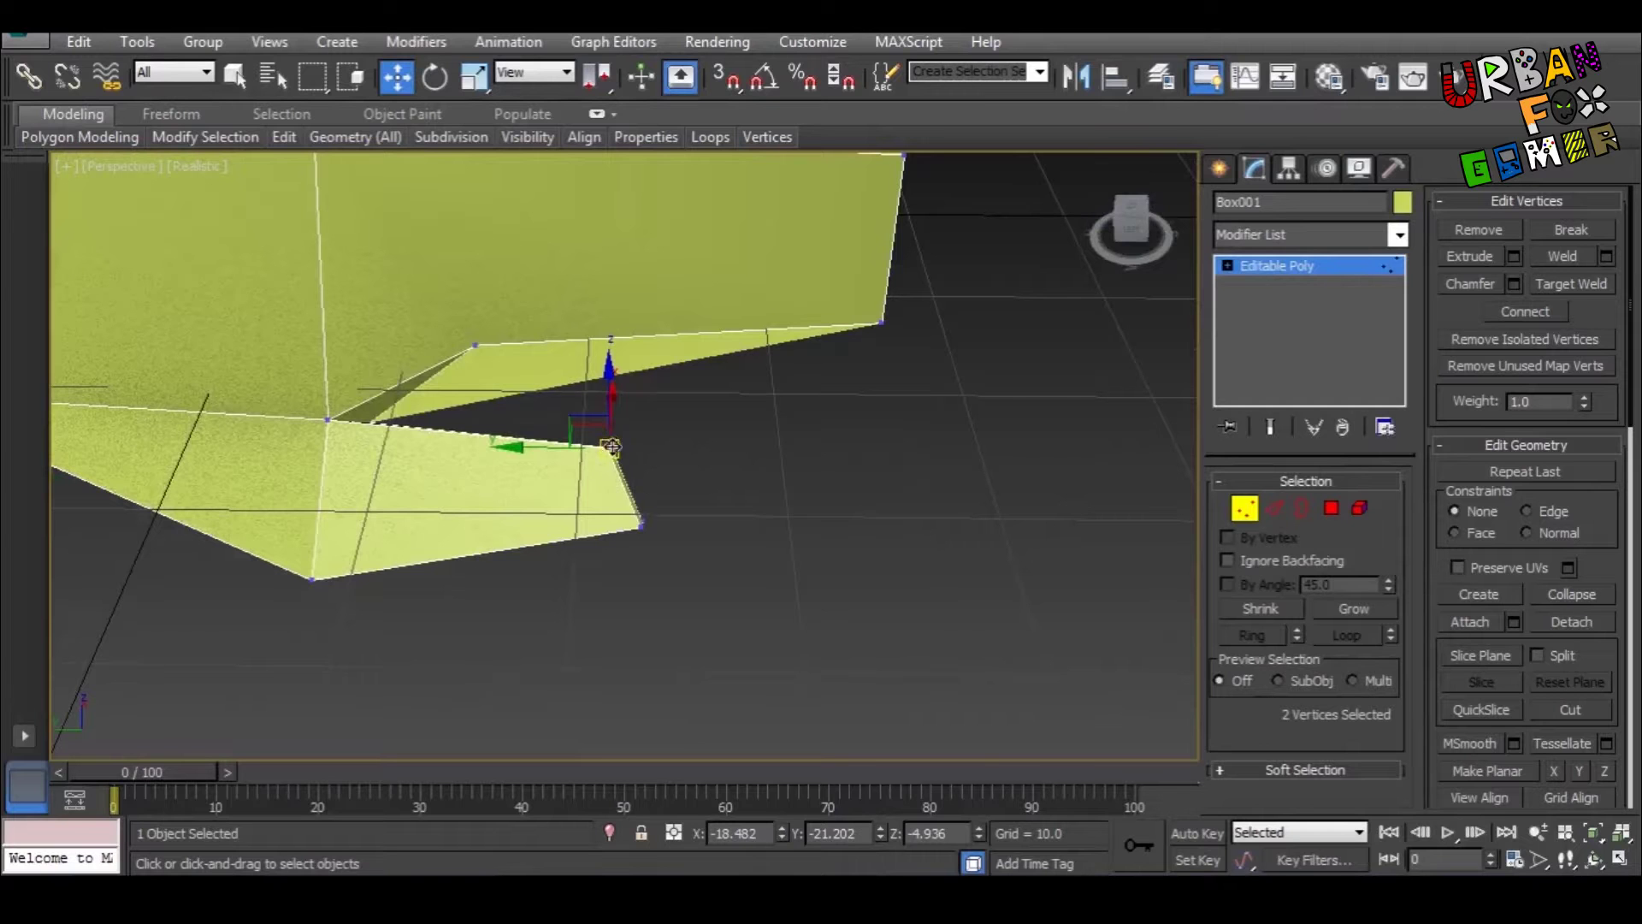
middle_click_drag(605, 446, 415, 409, "alt")
scroll(616, 542, "up", 4)
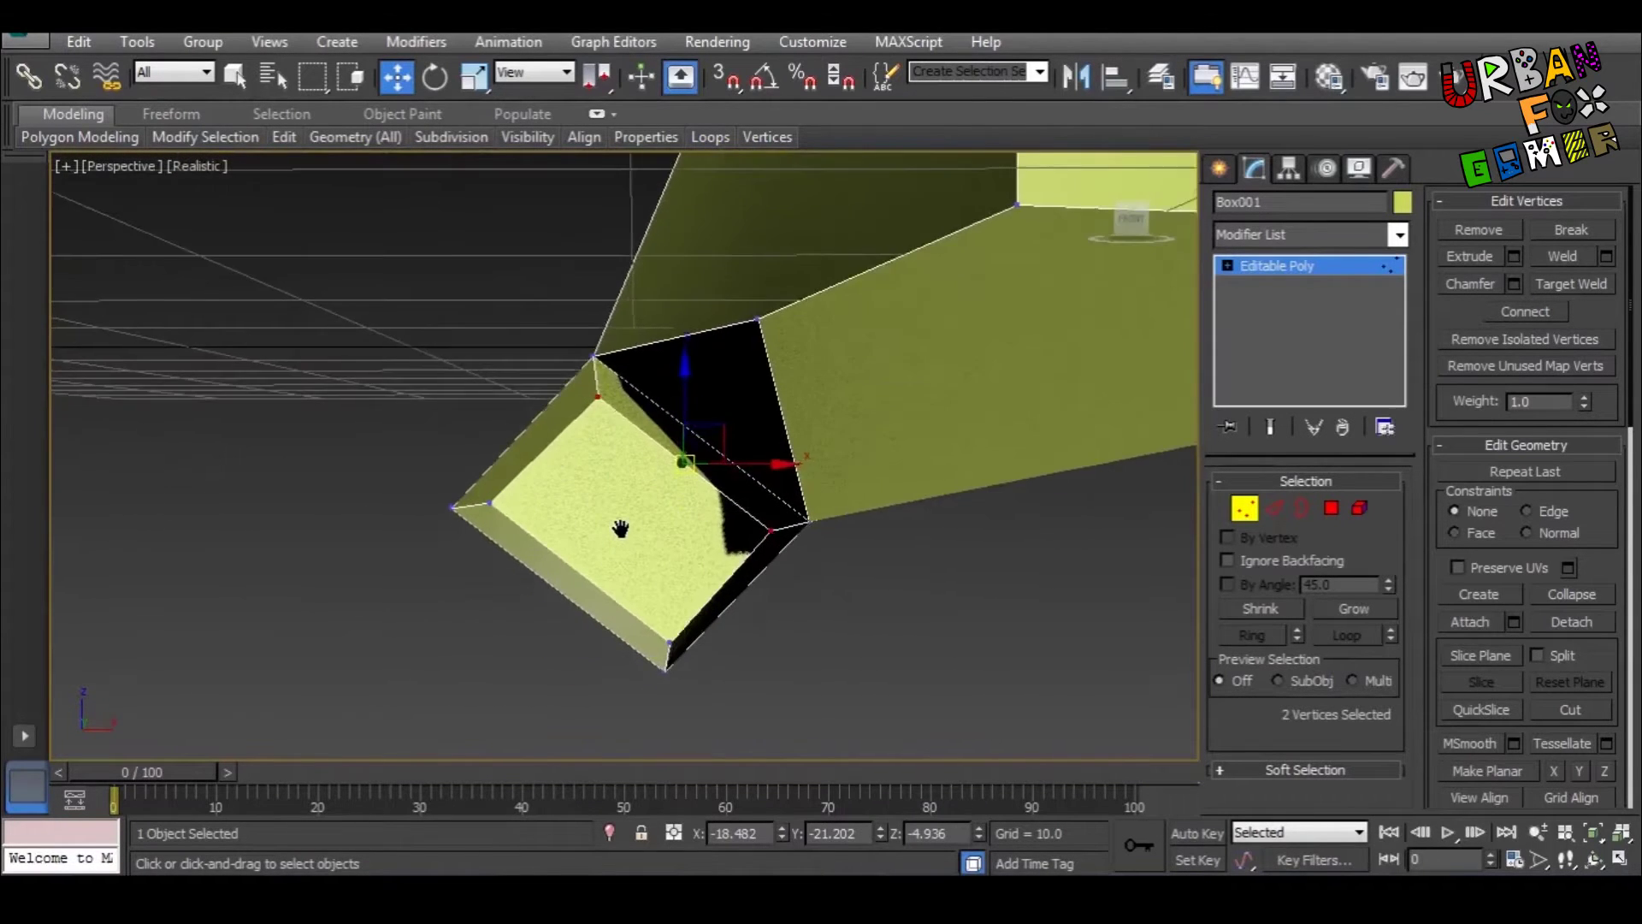
Step: Move the vertex in the notch beside the extrusion back along Y to about -9.28 and leave vertex editing
middle_click_drag(643, 562, 426, 534)
scroll(610, 545, "down", 3)
left_click(349, 472)
scroll(349, 472, "up", 3)
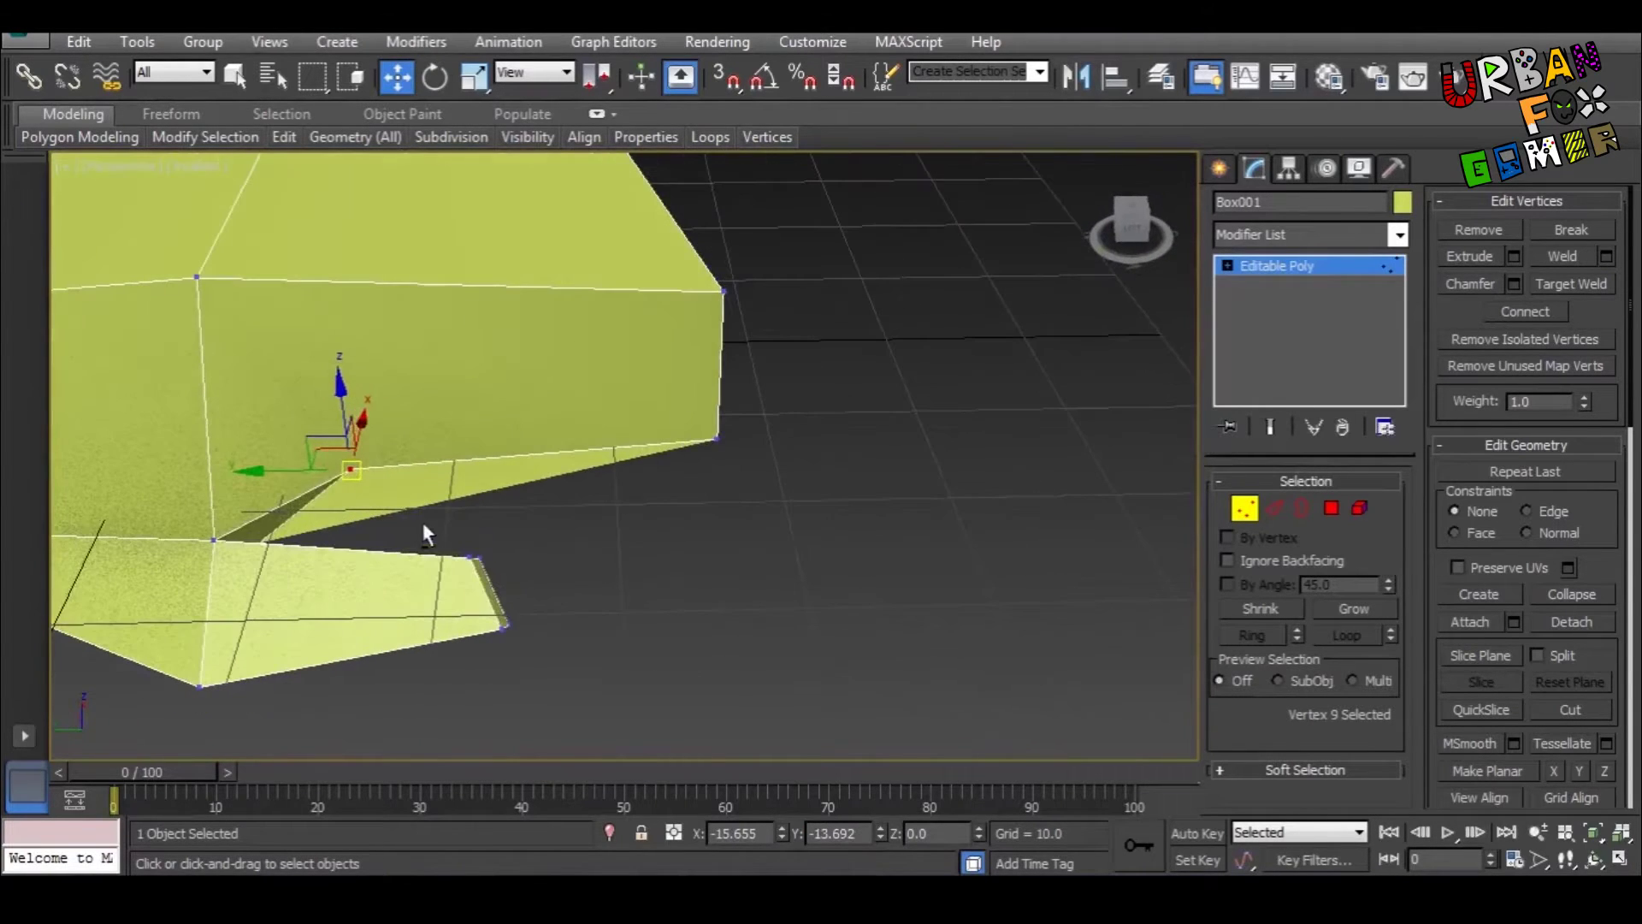
left_click_drag(277, 471, 205, 467)
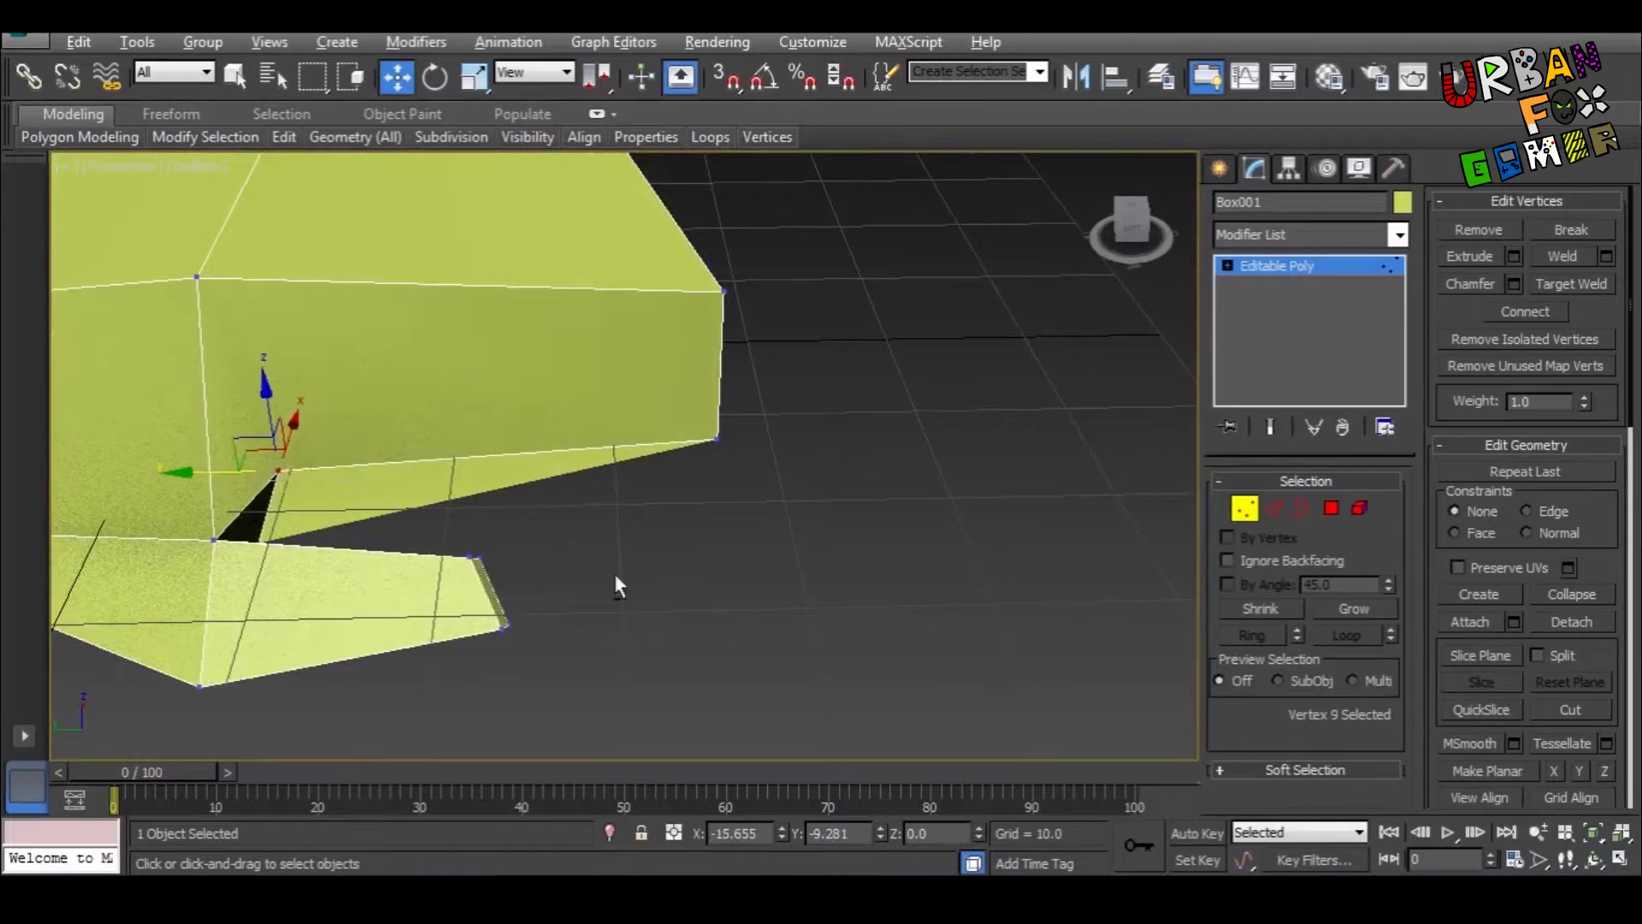
middle_click_drag(614, 573, 469, 530, "alt")
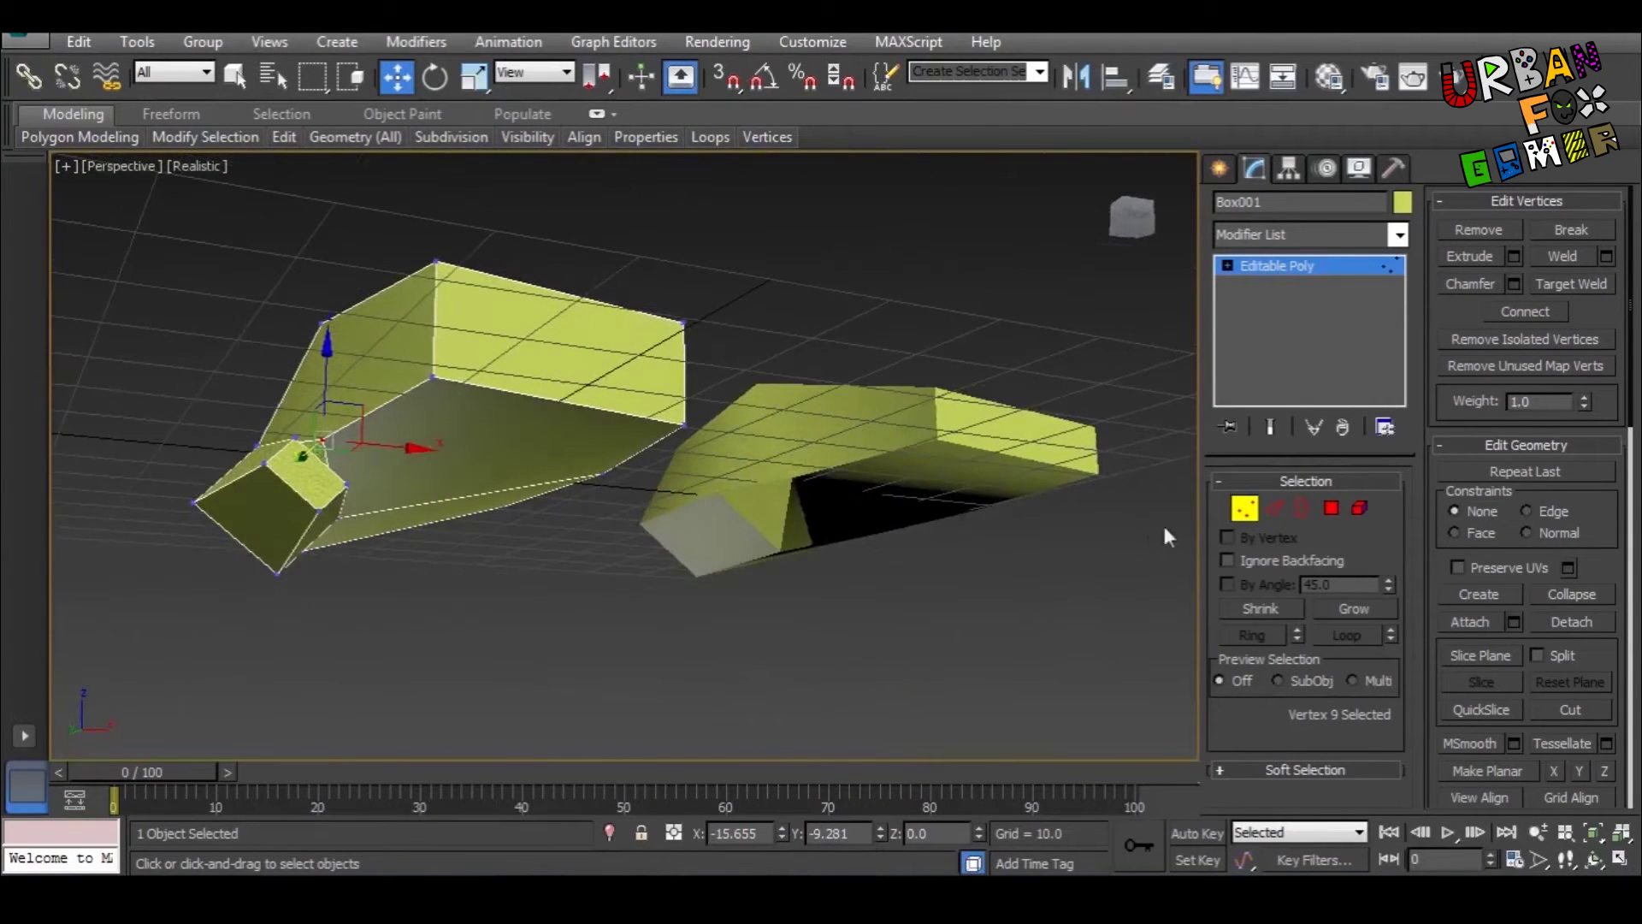
left_click(1244, 509)
Step: Select the edges running across the original block's width and connect them with an edge loop down its middle
middle_click_drag(1141, 530, 727, 459, "alt")
scroll(852, 504, "down", 4)
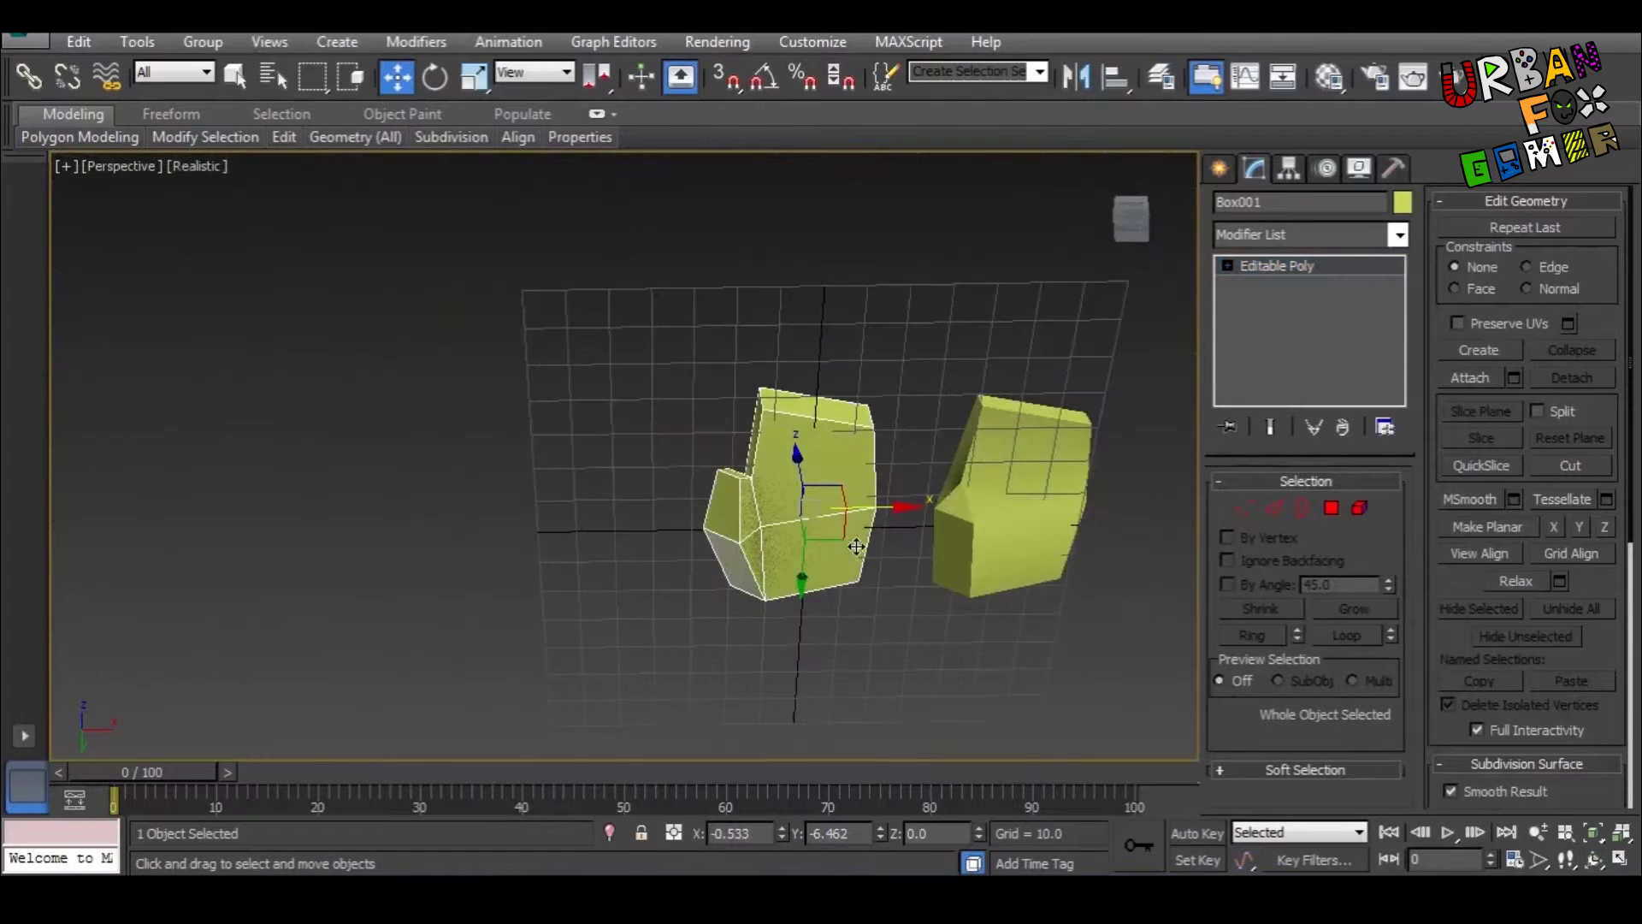
middle_click_drag(852, 504, 862, 462, "alt")
middle_click_drag(843, 540, 847, 572, "alt")
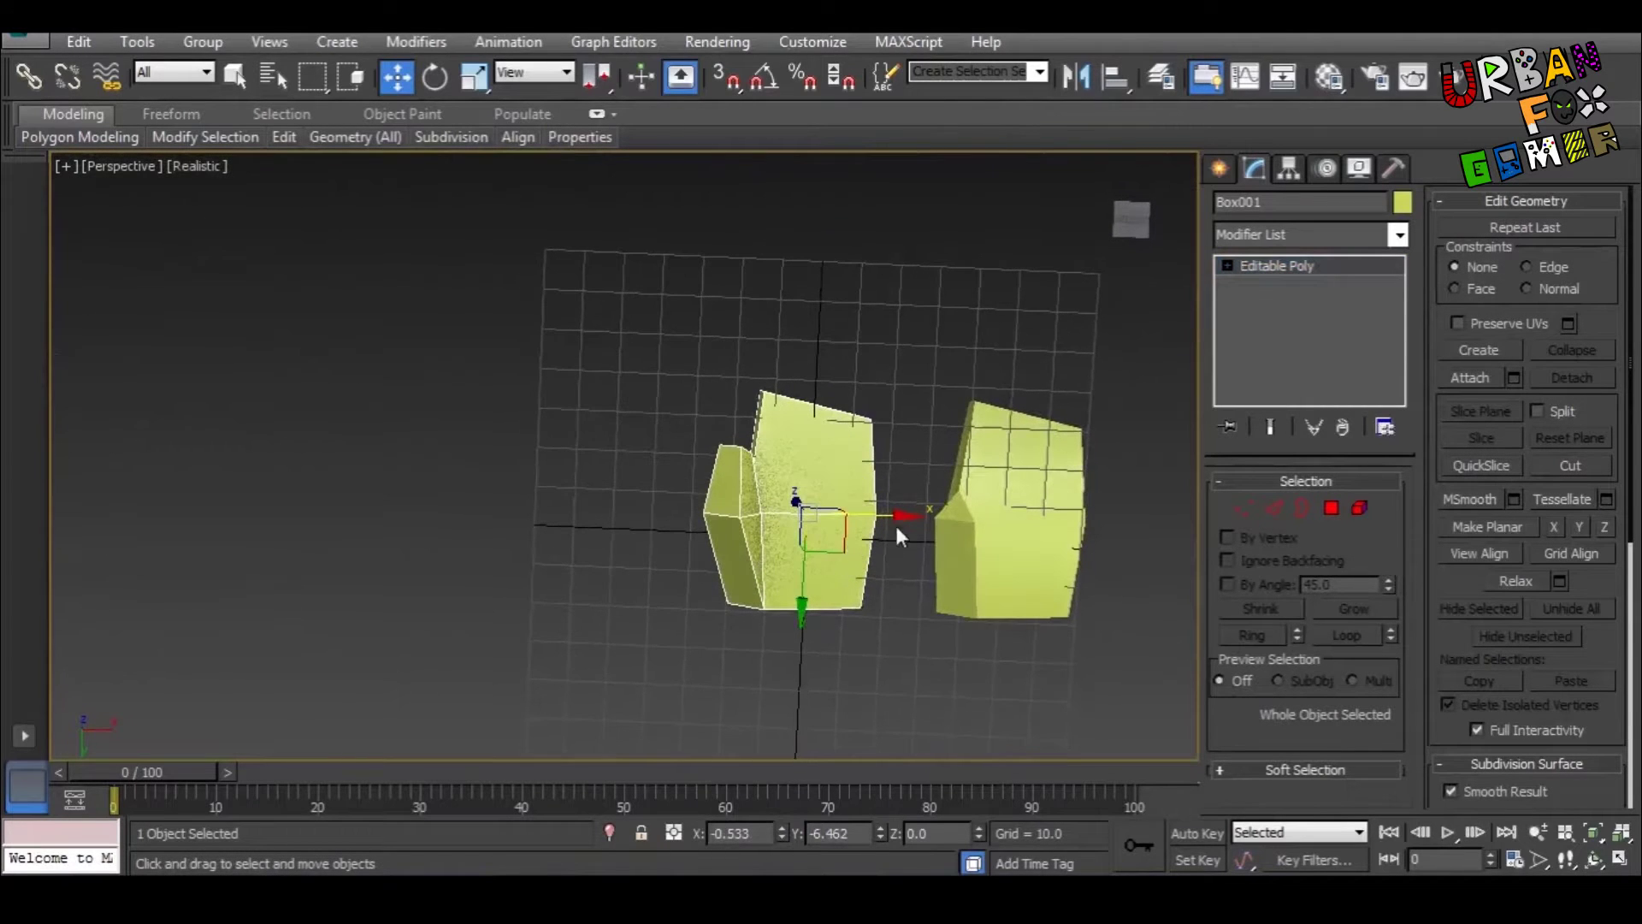
middle_click_drag(895, 516, 873, 465, "alt")
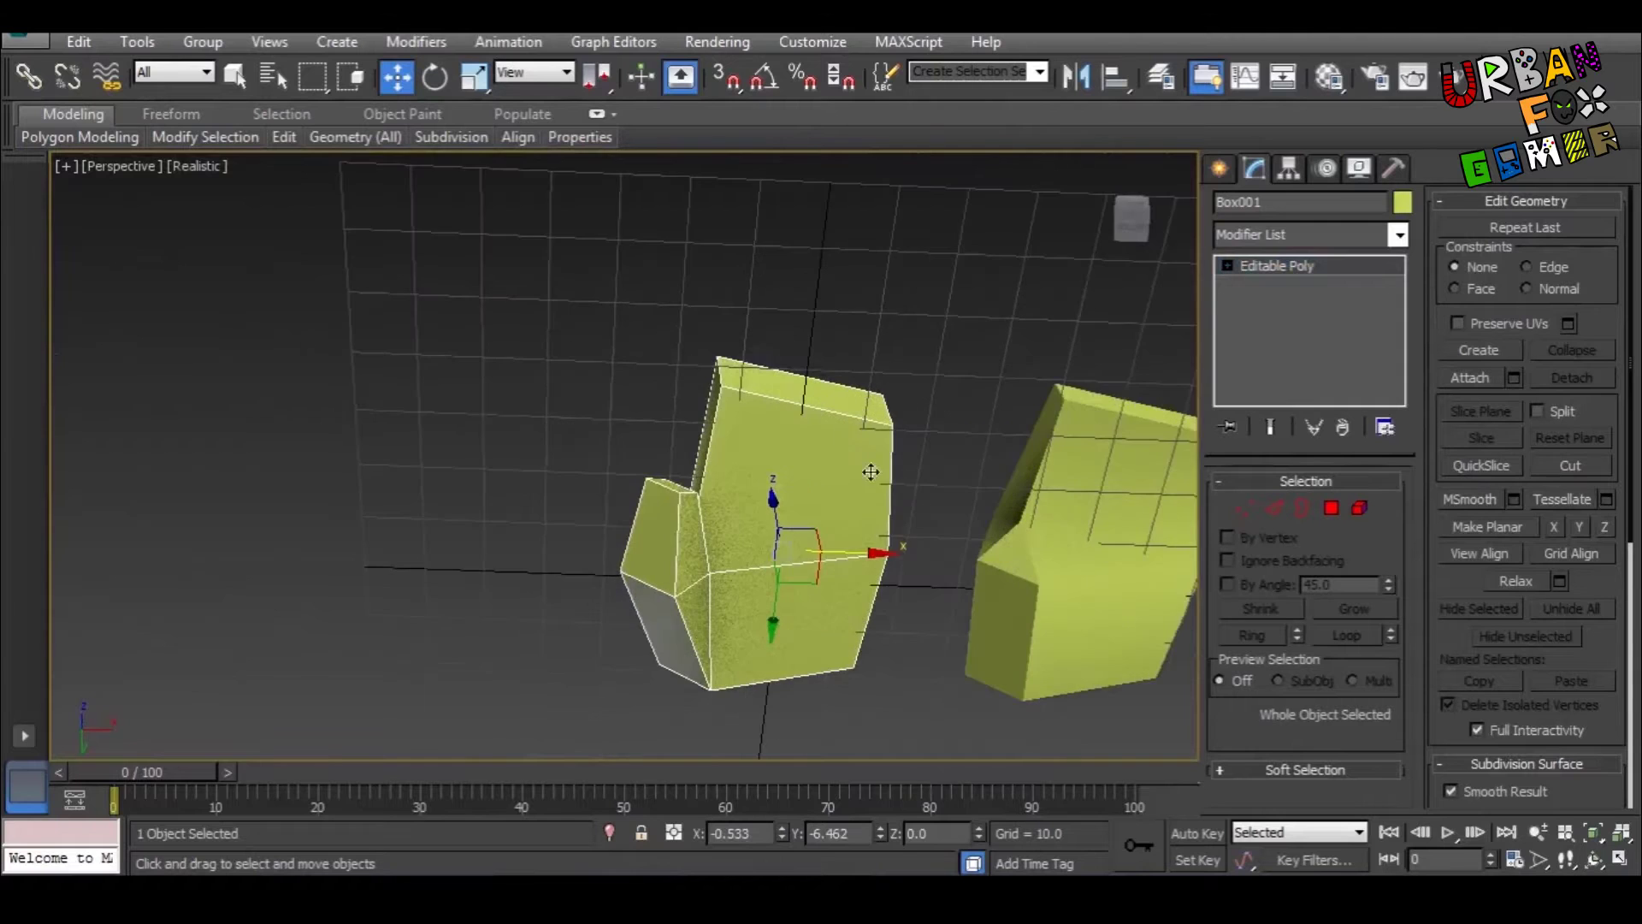
scroll(924, 611, "up", 4)
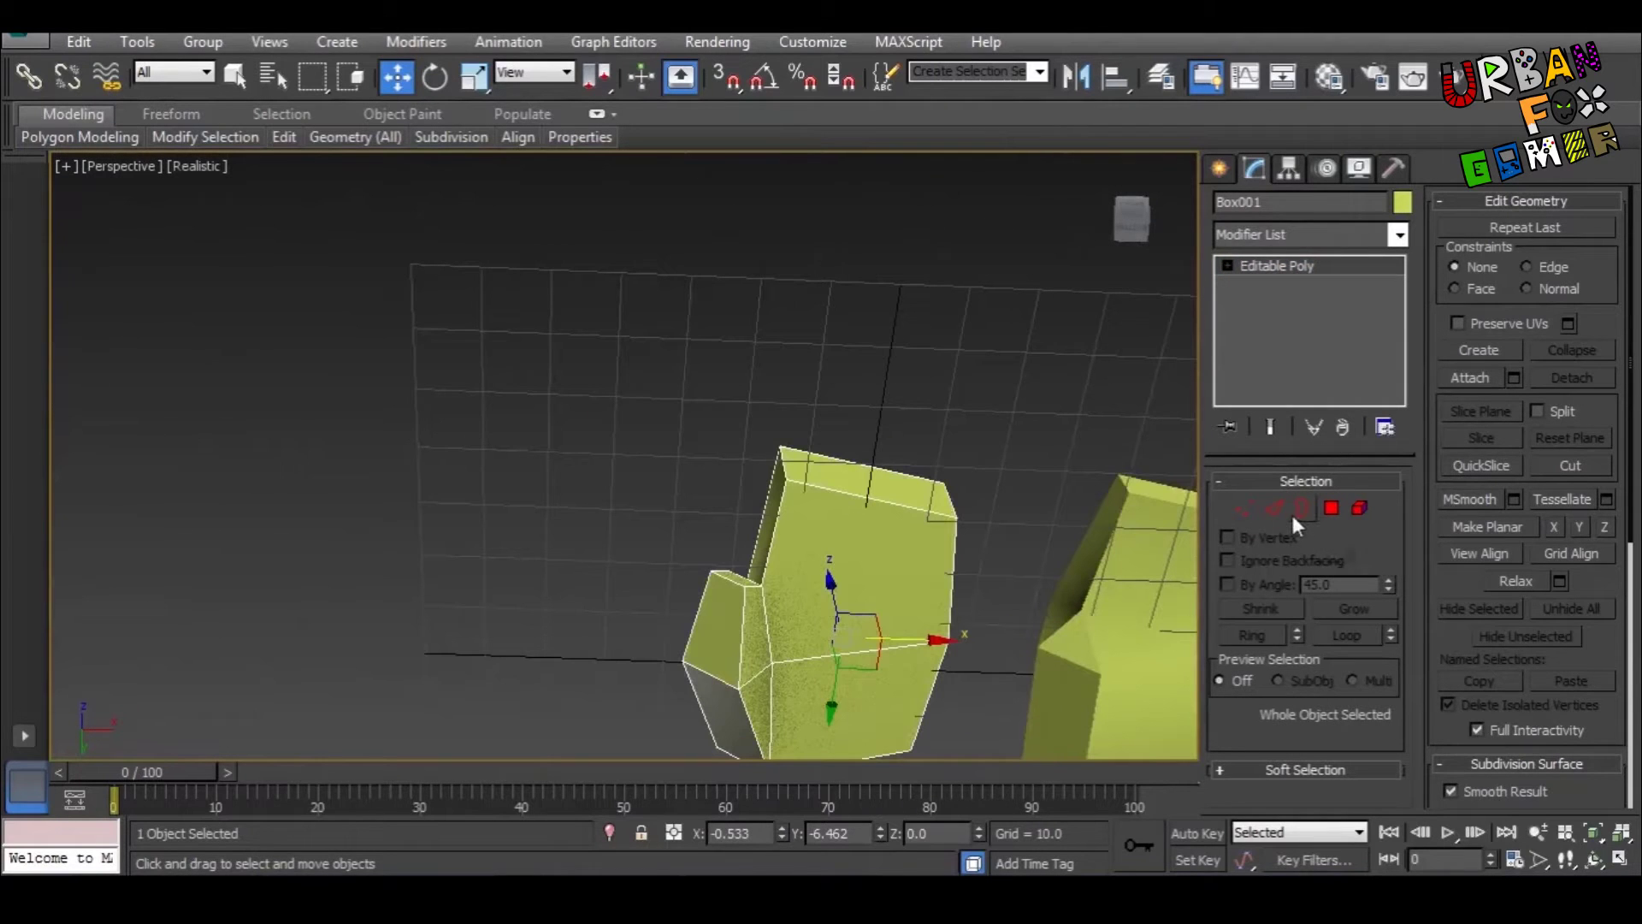
left_click(1281, 508)
middle_click_drag(872, 593, 707, 484)
left_click_drag(695, 272, 696, 325)
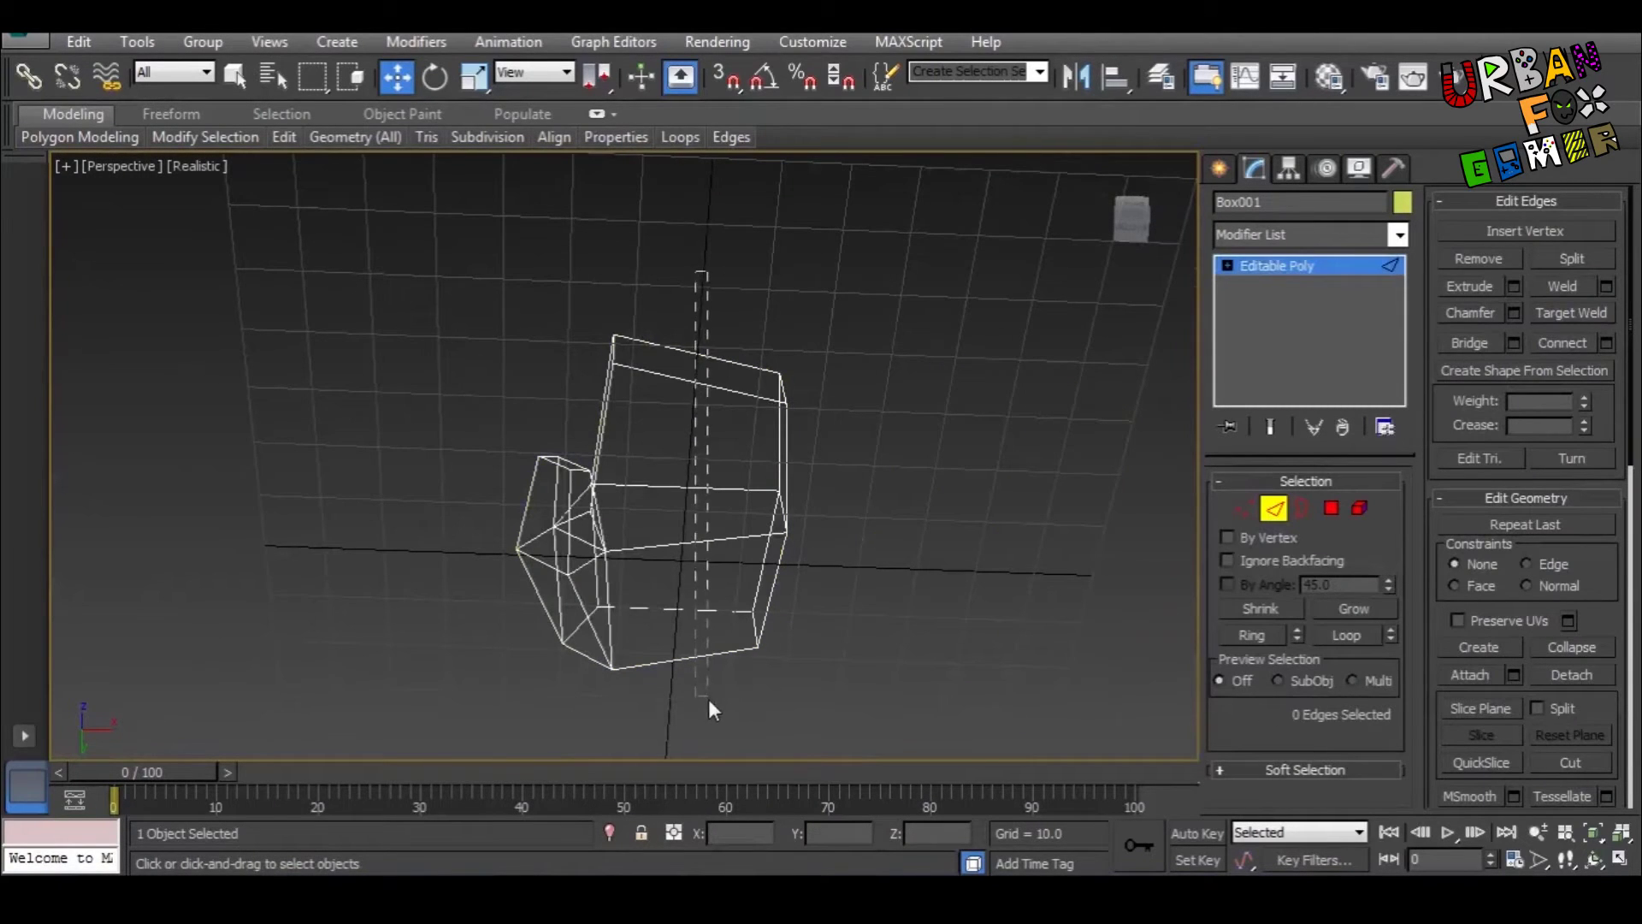
left_click_drag(708, 699, 705, 705)
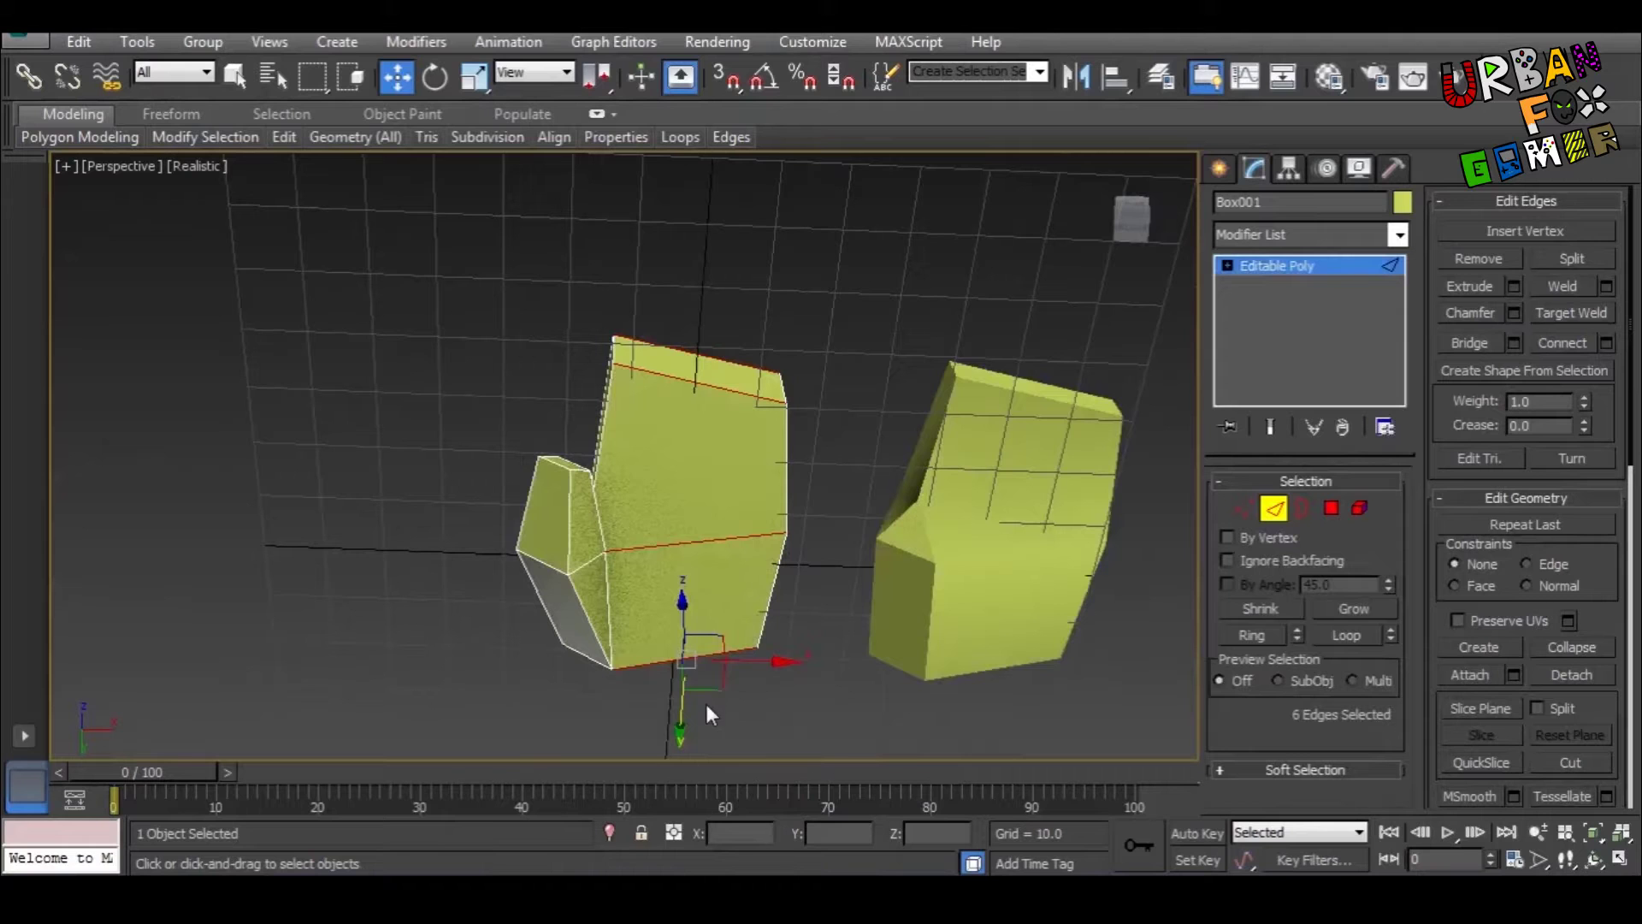
left_click(1553, 340)
middle_click_drag(654, 534, 770, 665)
scroll(799, 522, "up", 3)
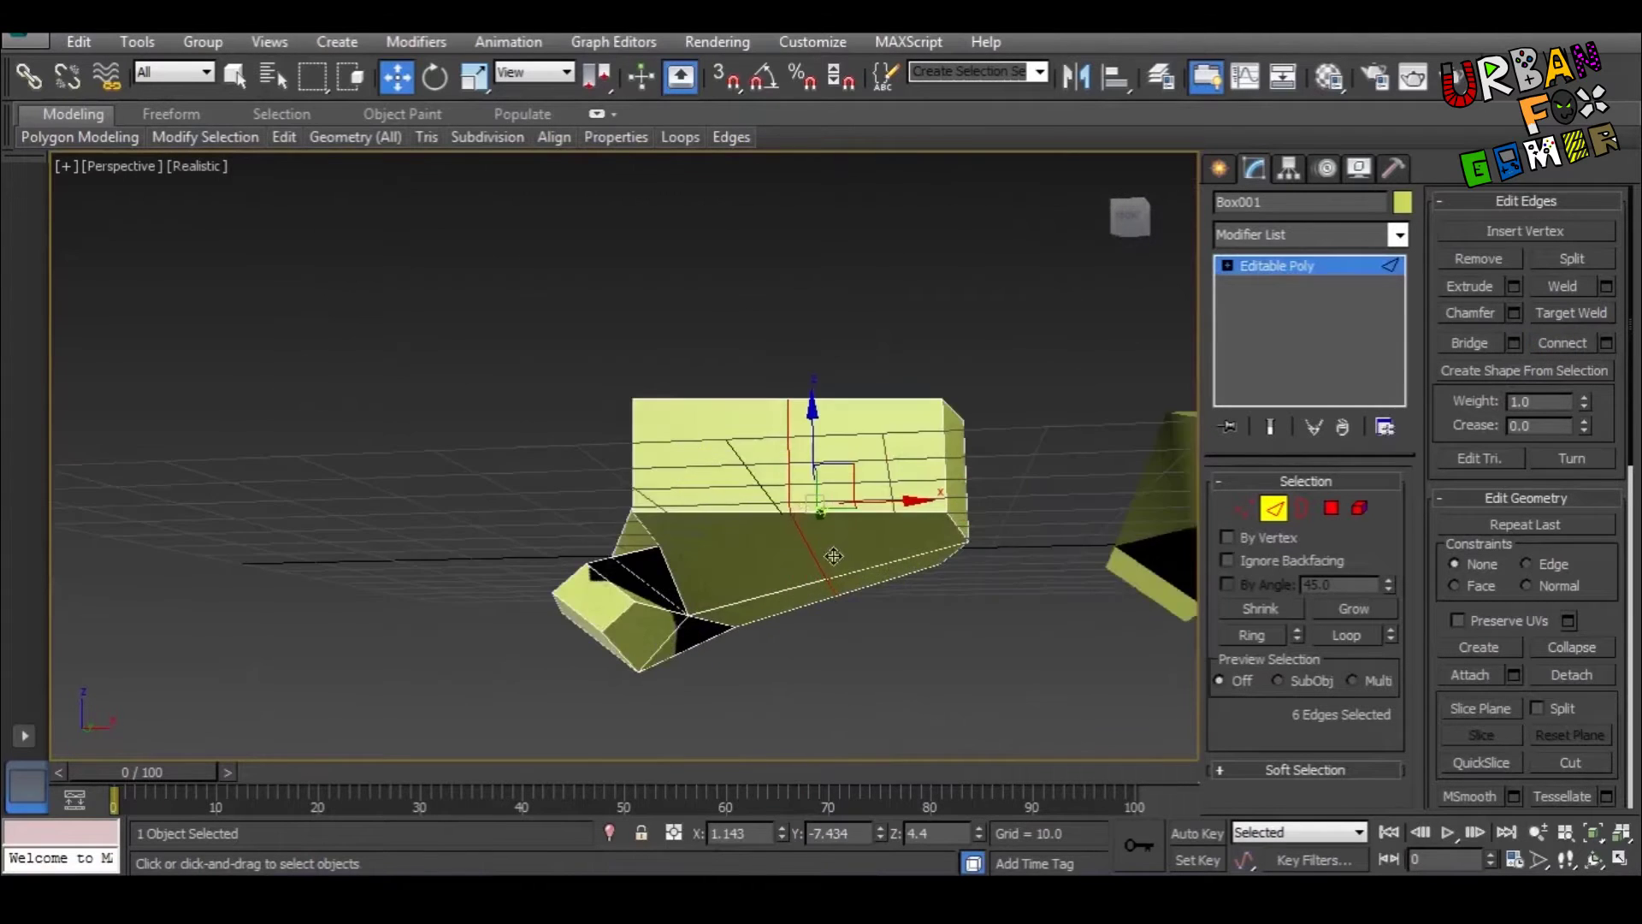
Step: Adjust the block's middle edge loop, moving its rear underside edge to about X -0.08, Y 5.71, Z -0.32
middle_click_drag(830, 538, 882, 571)
left_click_drag(897, 511, 887, 491)
middle_click_drag(886, 492, 942, 571, "alt")
left_click(878, 620)
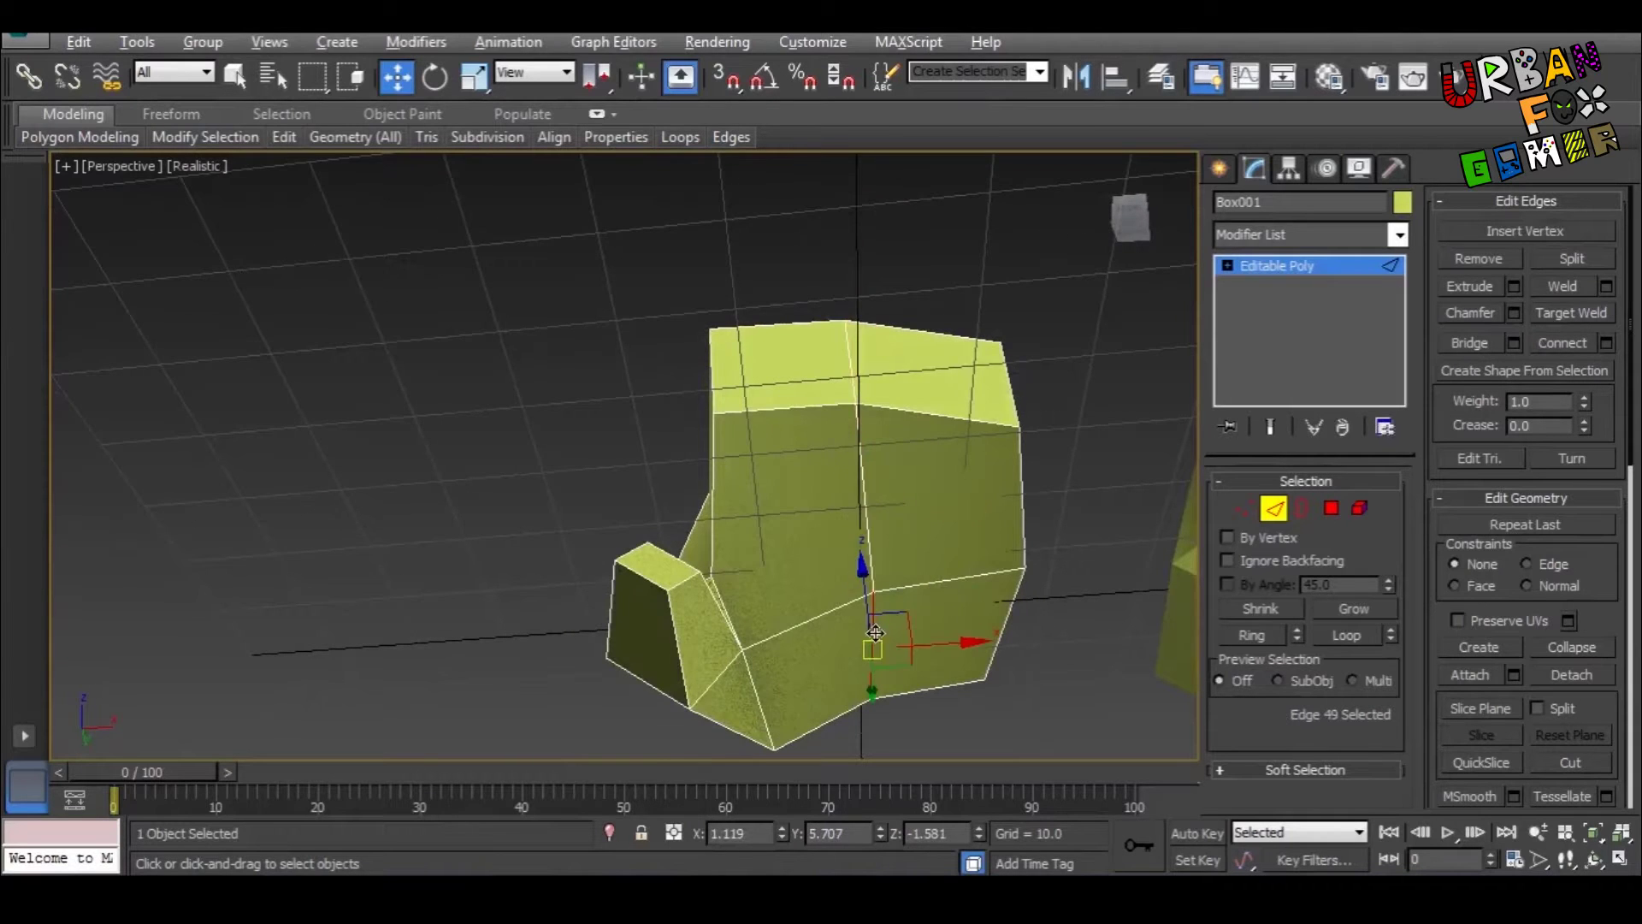
mouse_move(879, 620)
middle_mouse_down("alt")
mouse_move(896, 663)
mouse_move(895, 624)
middle_mouse_up("alt")
left_click_drag(903, 622, 894, 601)
middle_click_drag(894, 601, 1048, 694, "alt")
scroll(1049, 692, "down", 5)
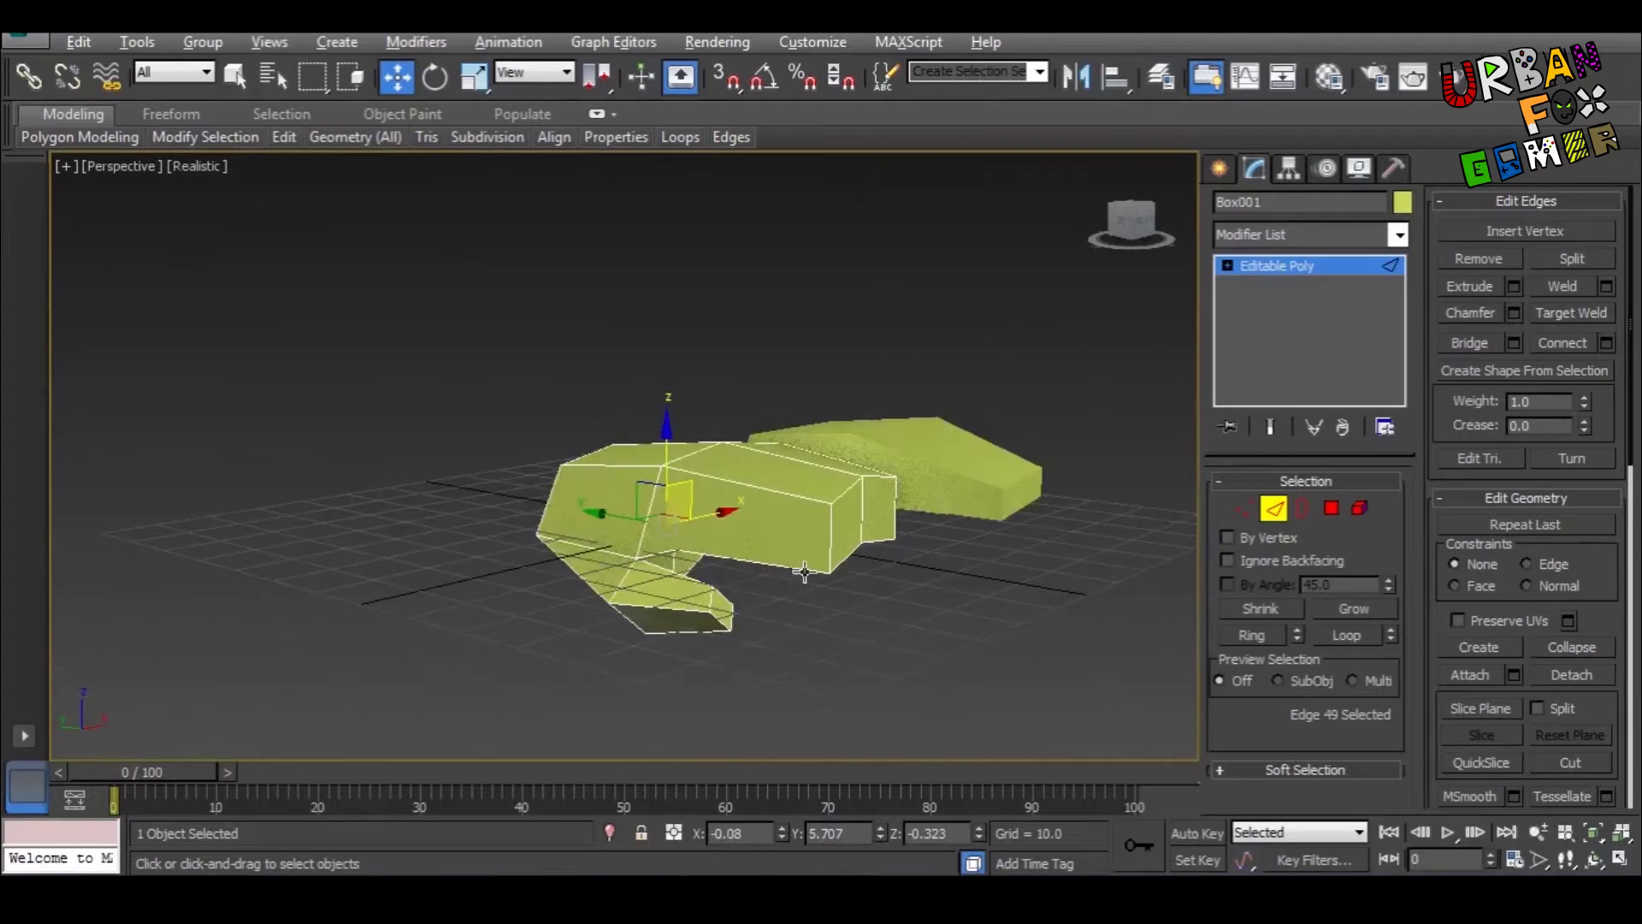
middle_click_drag(801, 568, 821, 616, "alt")
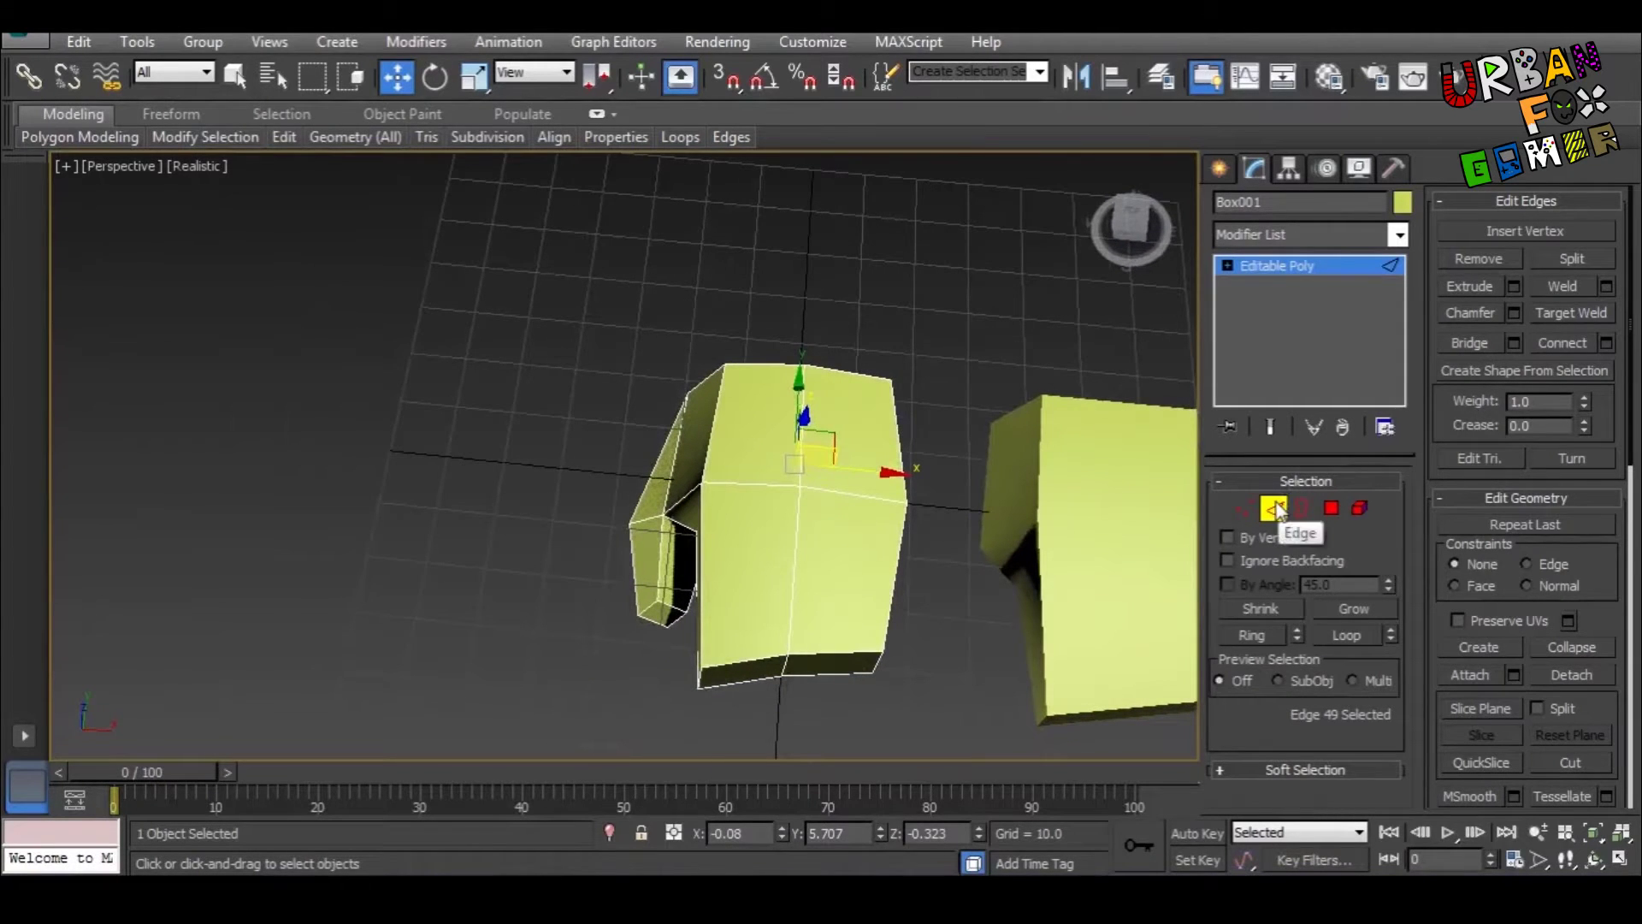
Step: Leave edge editing and clone the whole block as one independent copy at about X -61.49
left_click(1281, 508)
left_click_drag(872, 541, 510, 517, "shift")
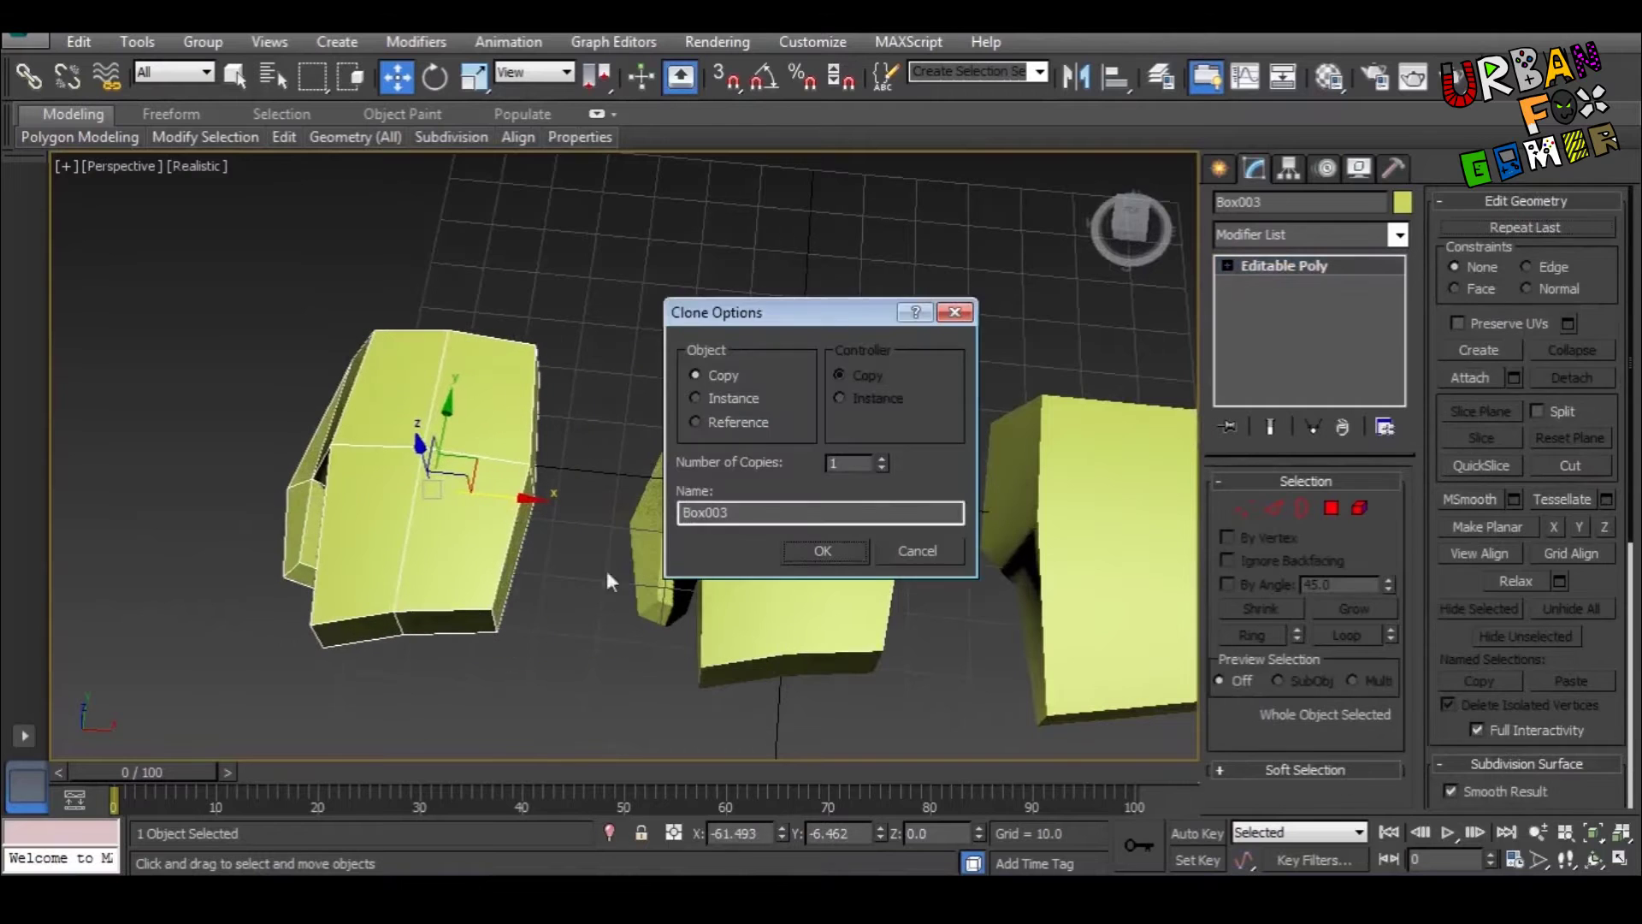
left_click(799, 551)
Step: Pull the middle vertical edge of the original block's front face outward to about X -2.54, Y -42.97
mouse_move(799, 550)
middle_mouse_down("alt")
mouse_move(814, 597)
mouse_move(744, 429)
mouse_move(872, 561)
mouse_move(604, 557)
mouse_move(762, 542)
middle_mouse_up("alt")
scroll(687, 516, "up", 5)
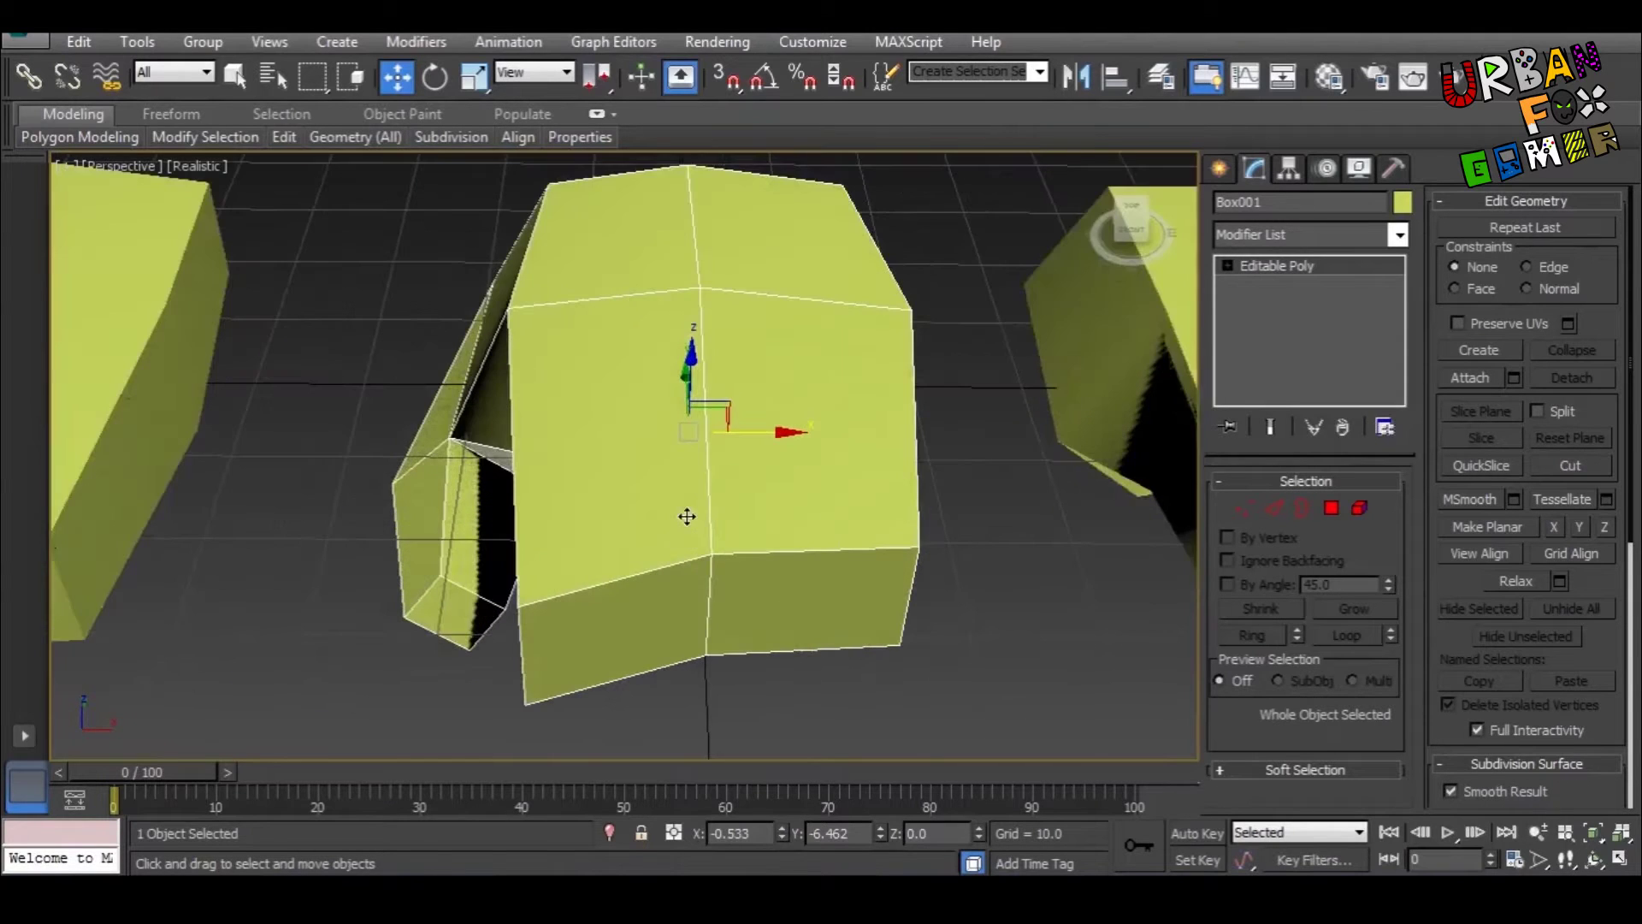
middle_click_drag(691, 599, 956, 592, "alt")
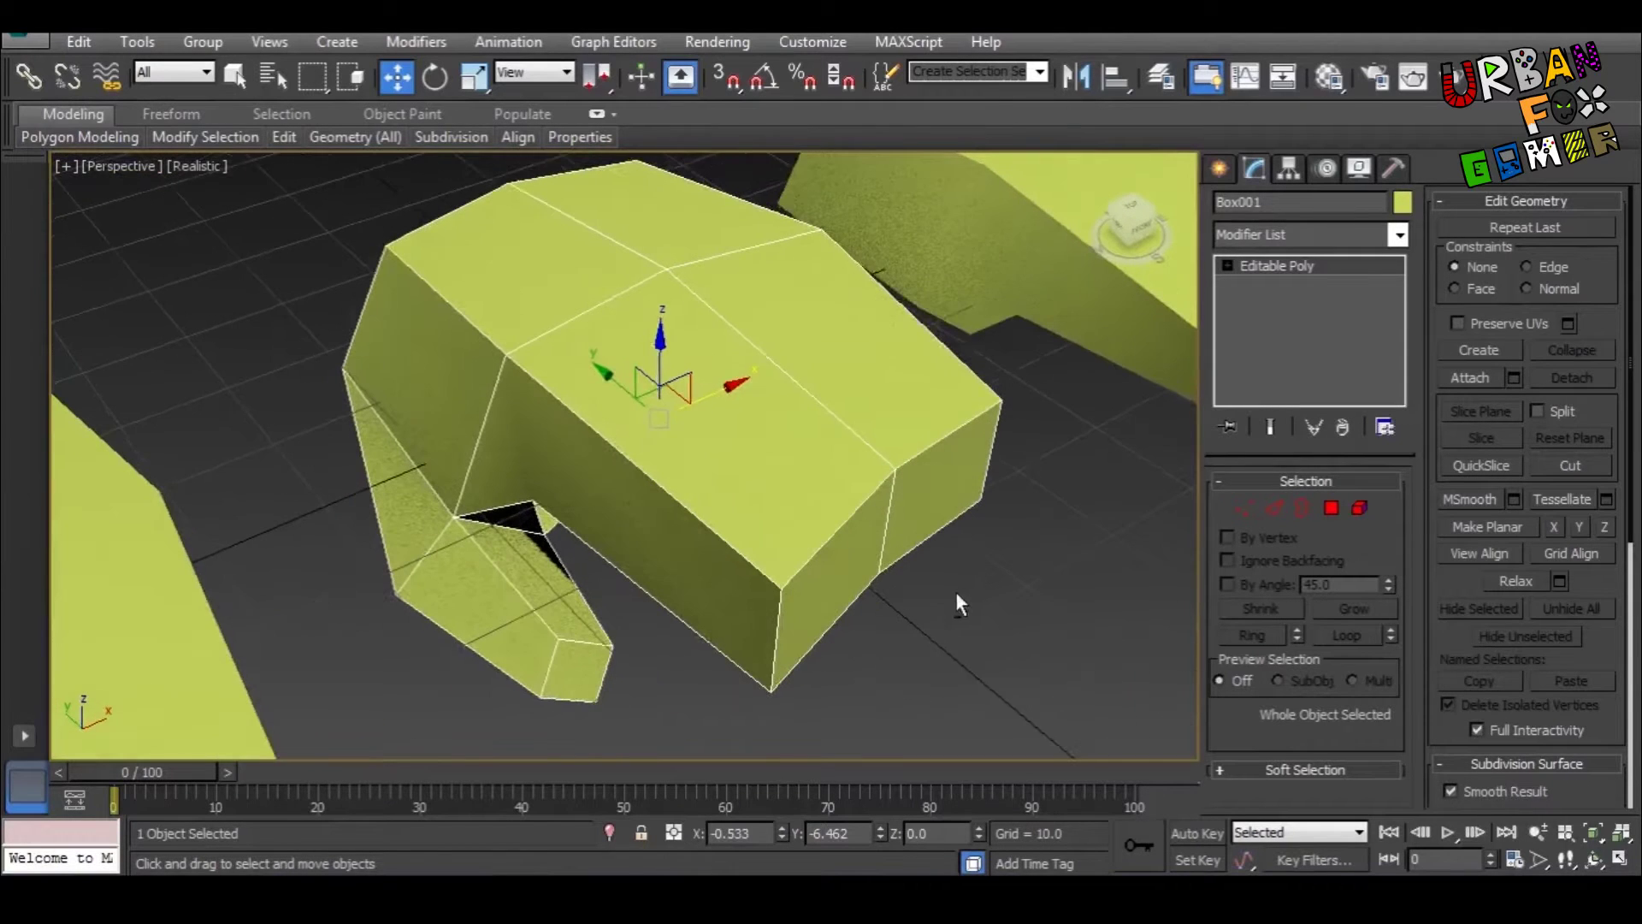
left_click(1273, 508)
left_click(886, 514)
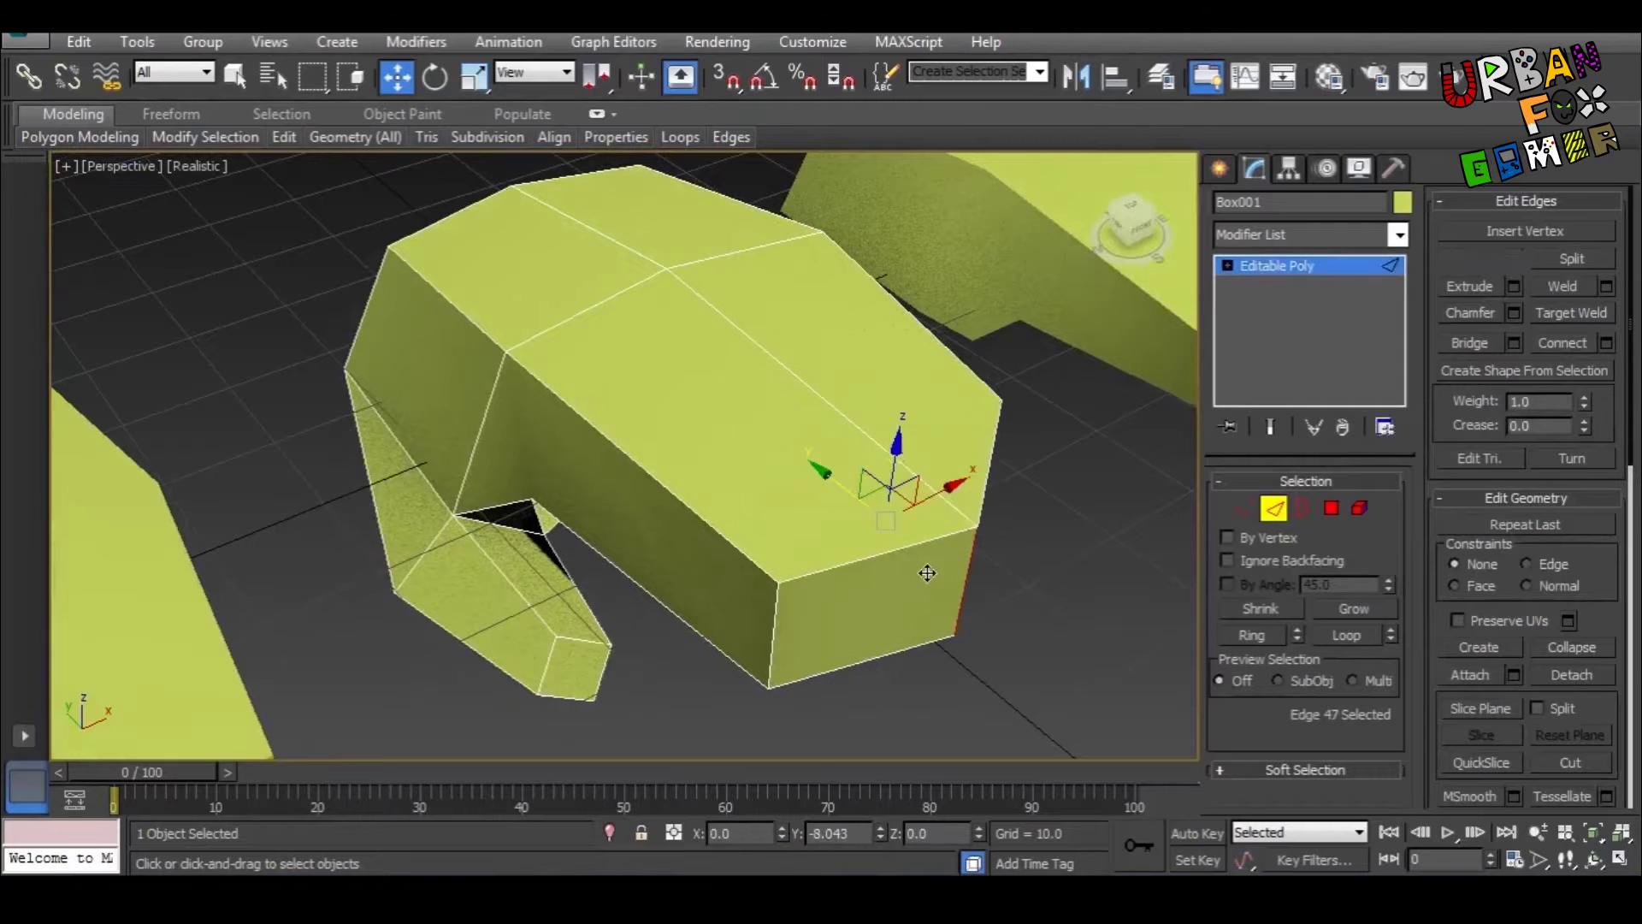
middle_click_drag(927, 567, 817, 549, "alt")
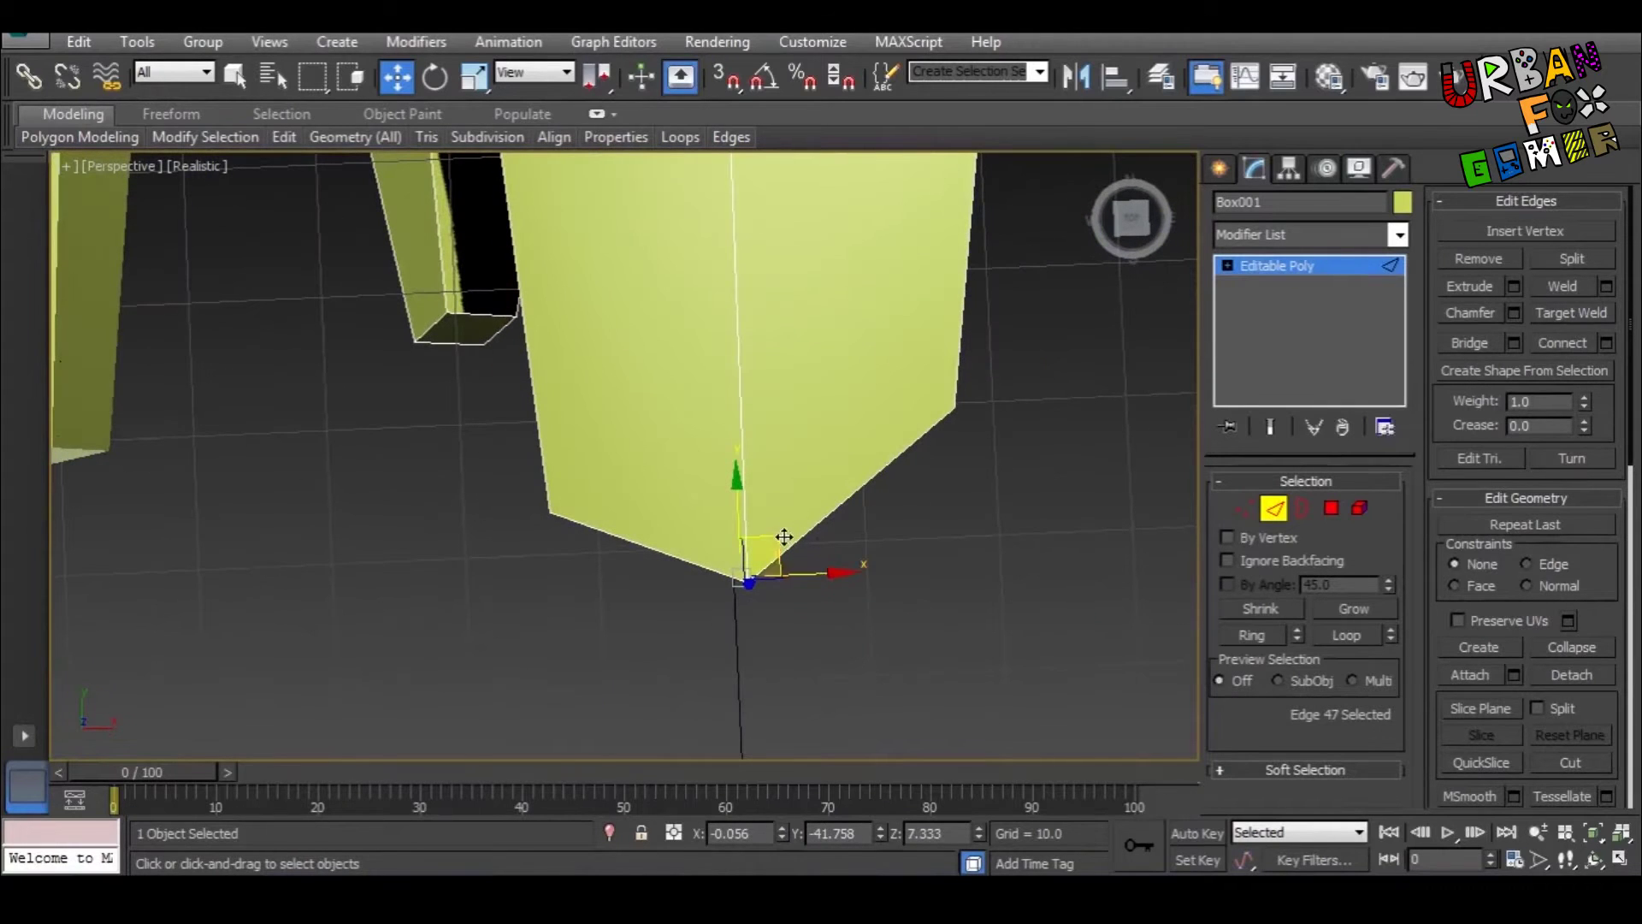
left_click_drag(785, 536, 747, 557)
middle_click_drag(939, 550, 915, 438, "alt")
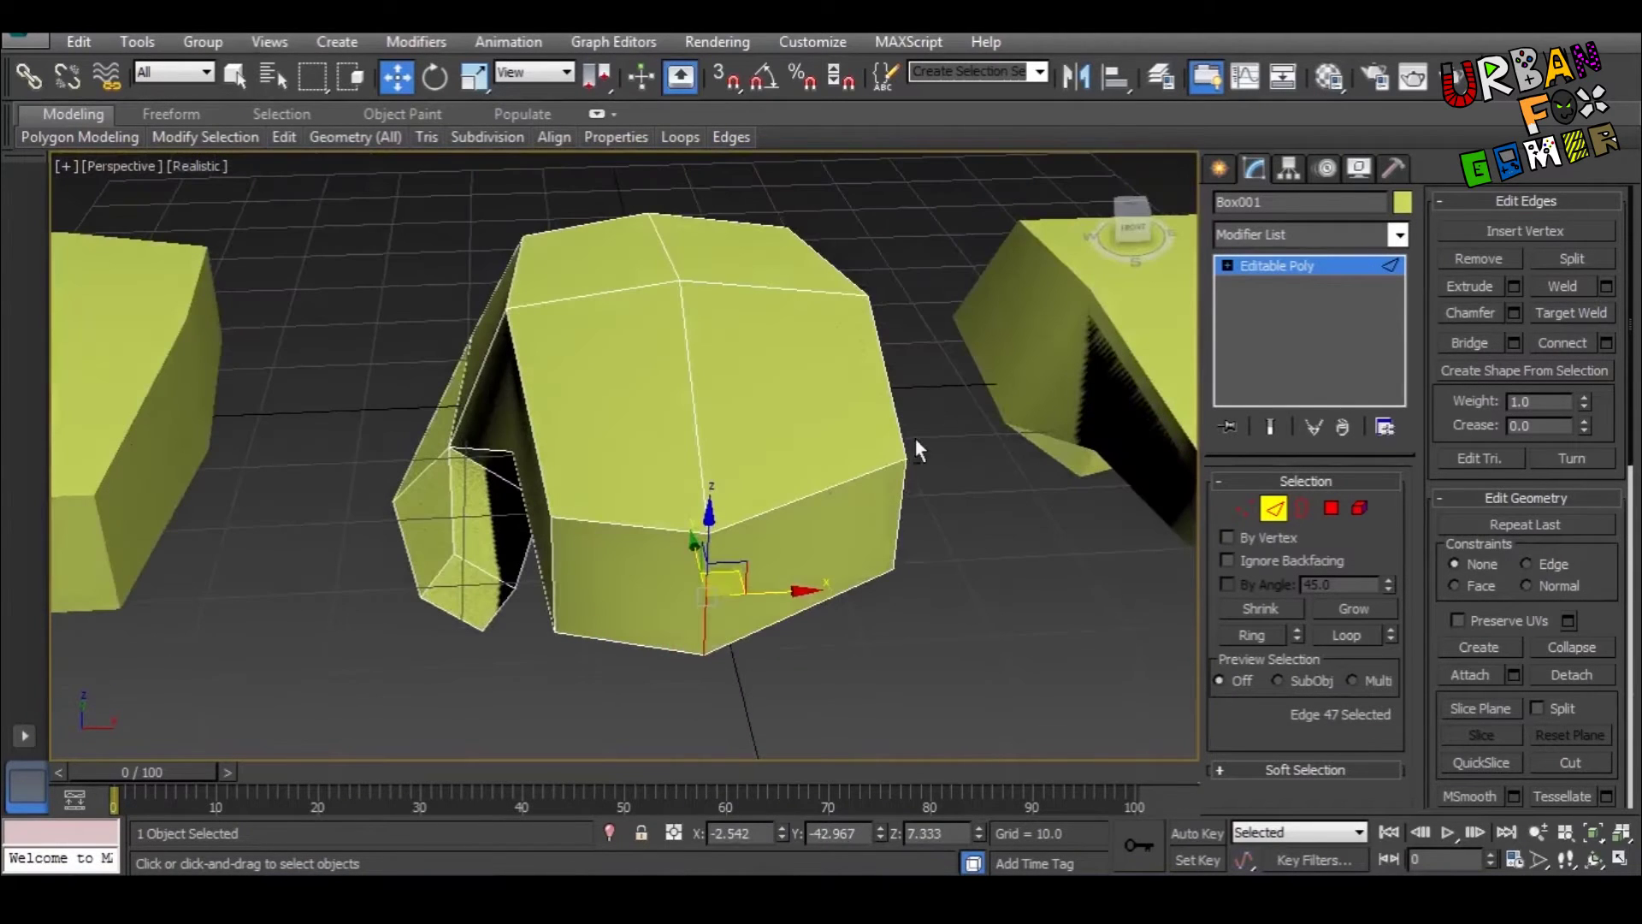
Step: Scale the front face's two outer vertical edges down along Z, to about 39% and 75%
left_click(898, 509)
key("r")
left_click_drag(912, 516, 912, 531)
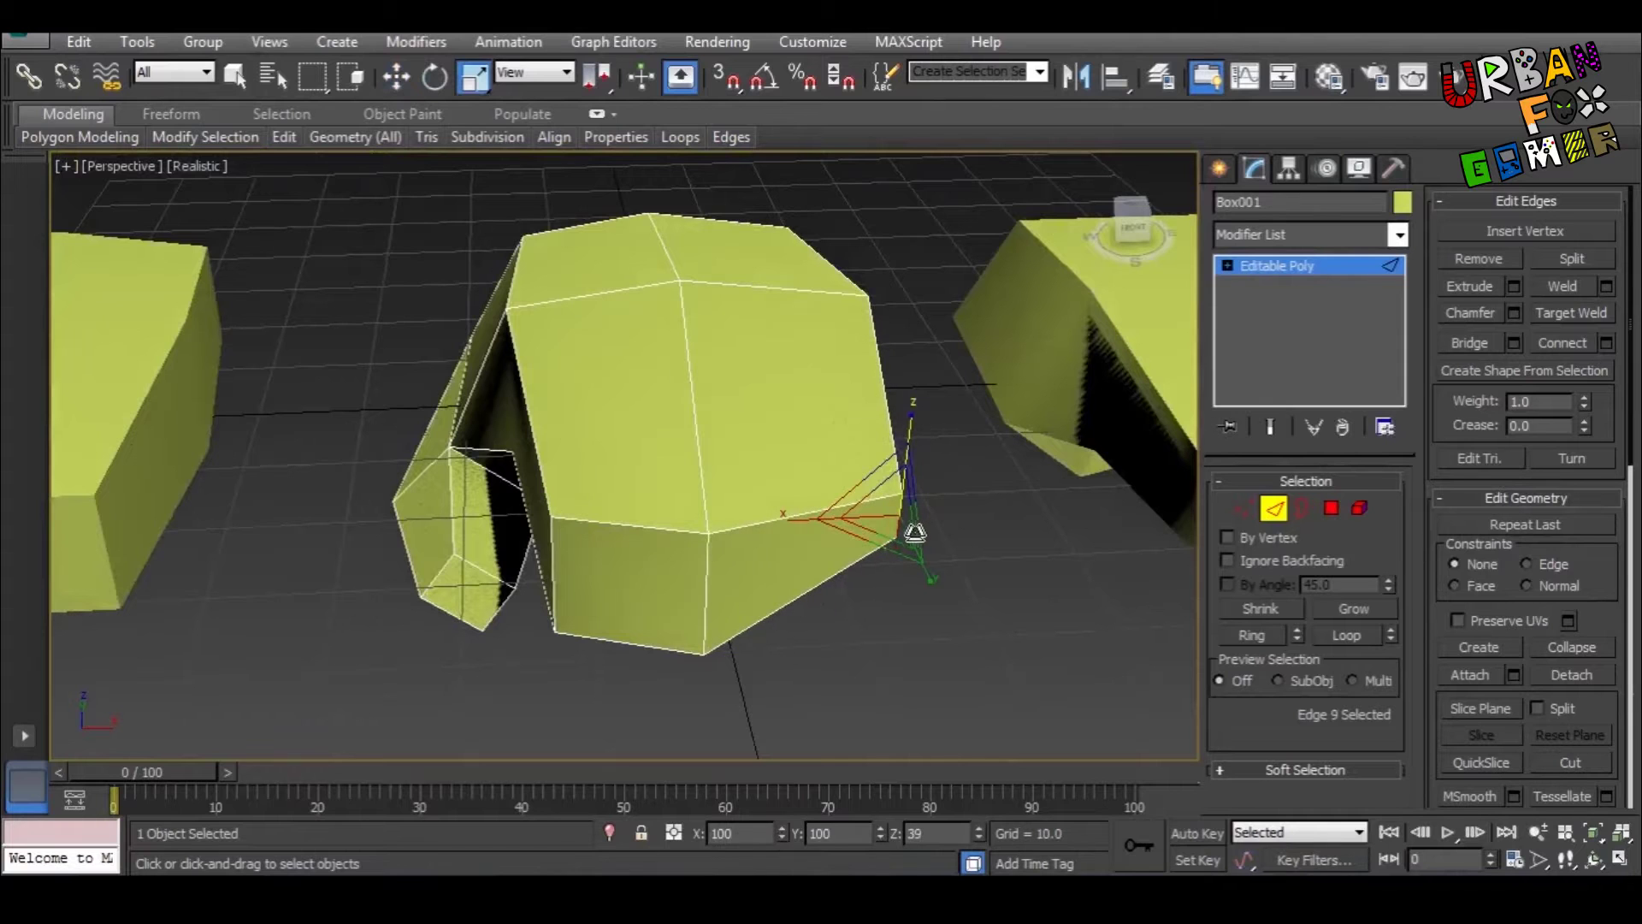
middle_click_drag(912, 531, 906, 453, "alt")
left_click(541, 547)
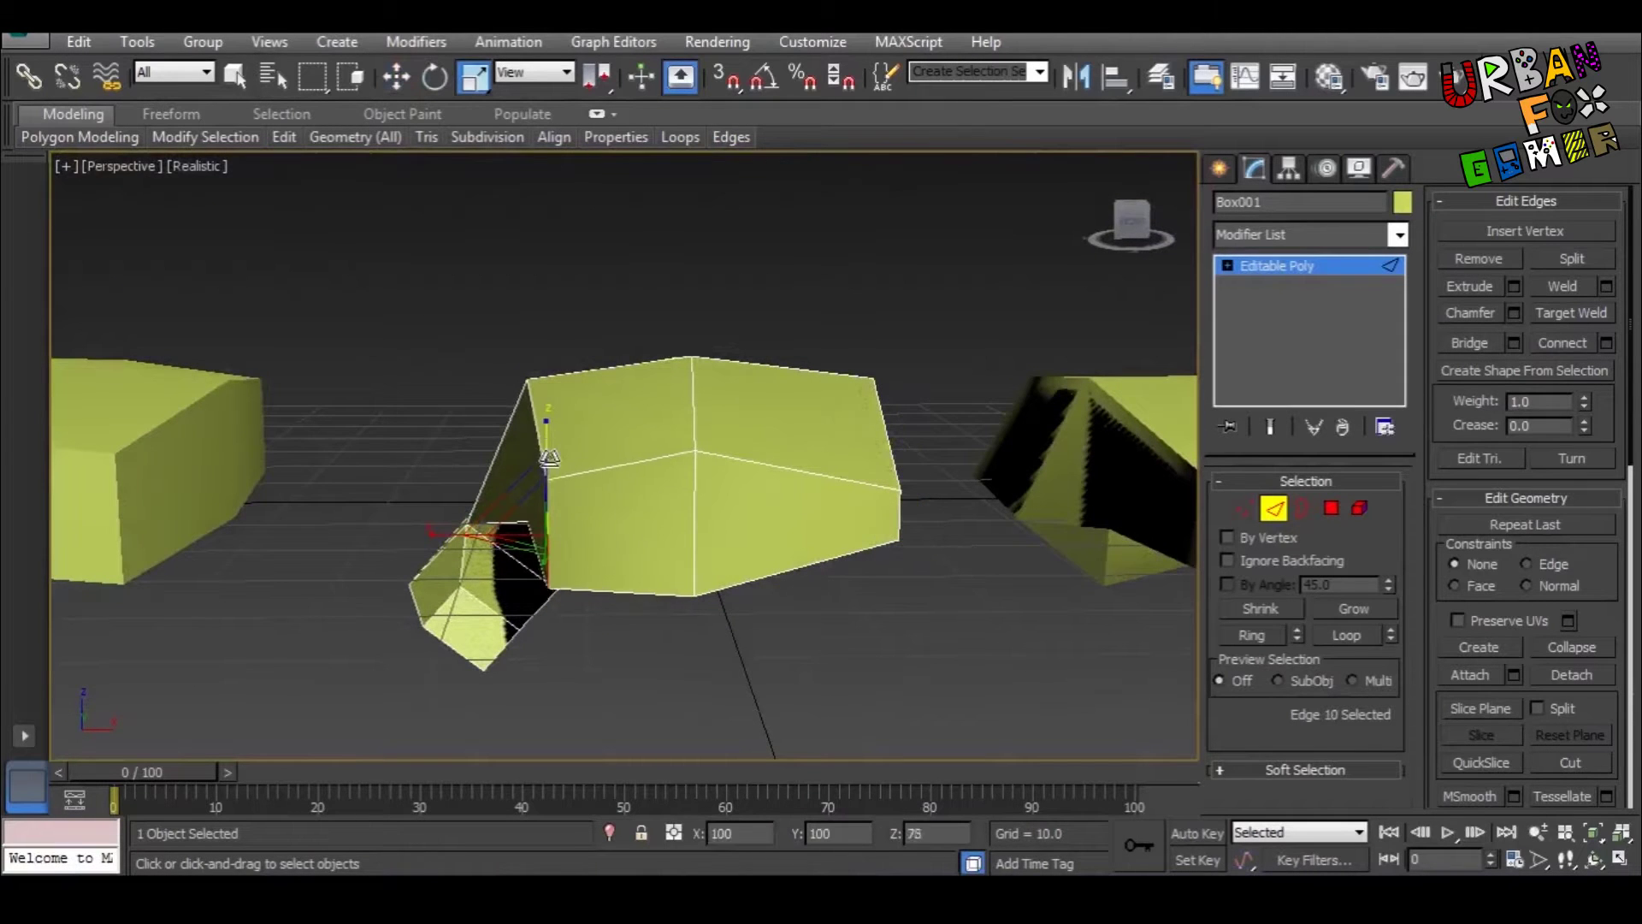
middle_click_drag(552, 468, 707, 535, "alt")
Step: Select the front face's three vertical edges, rotate them about 30° around X, and lower them along Z
left_click(818, 484, "ctrl")
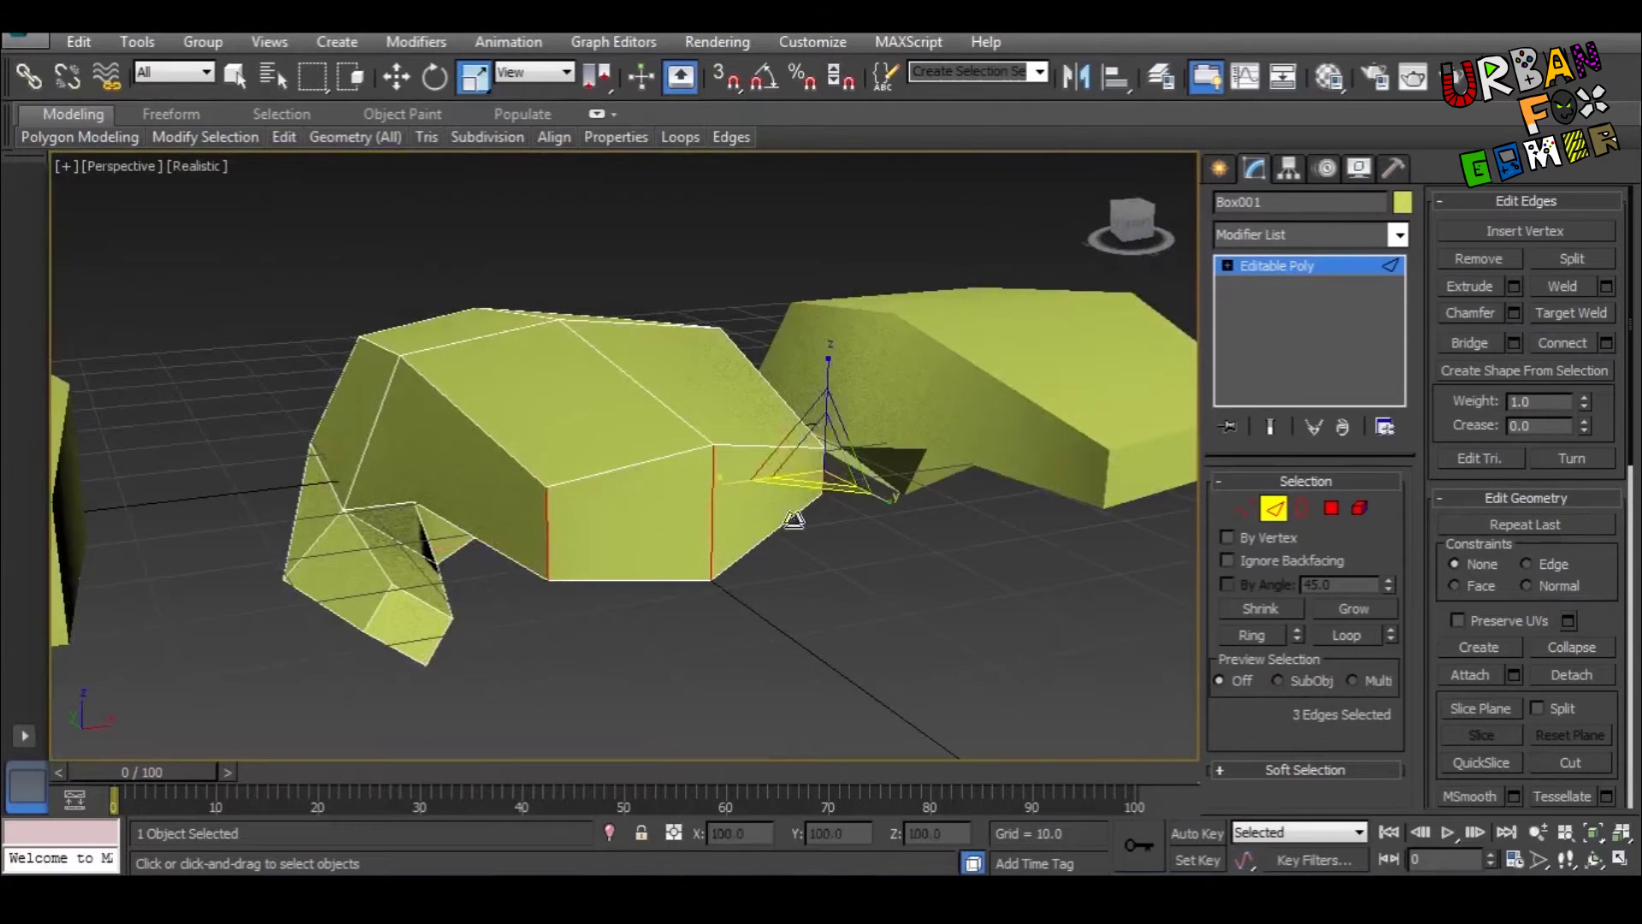
middle_click_drag(819, 484, 843, 557, "alt")
key("e")
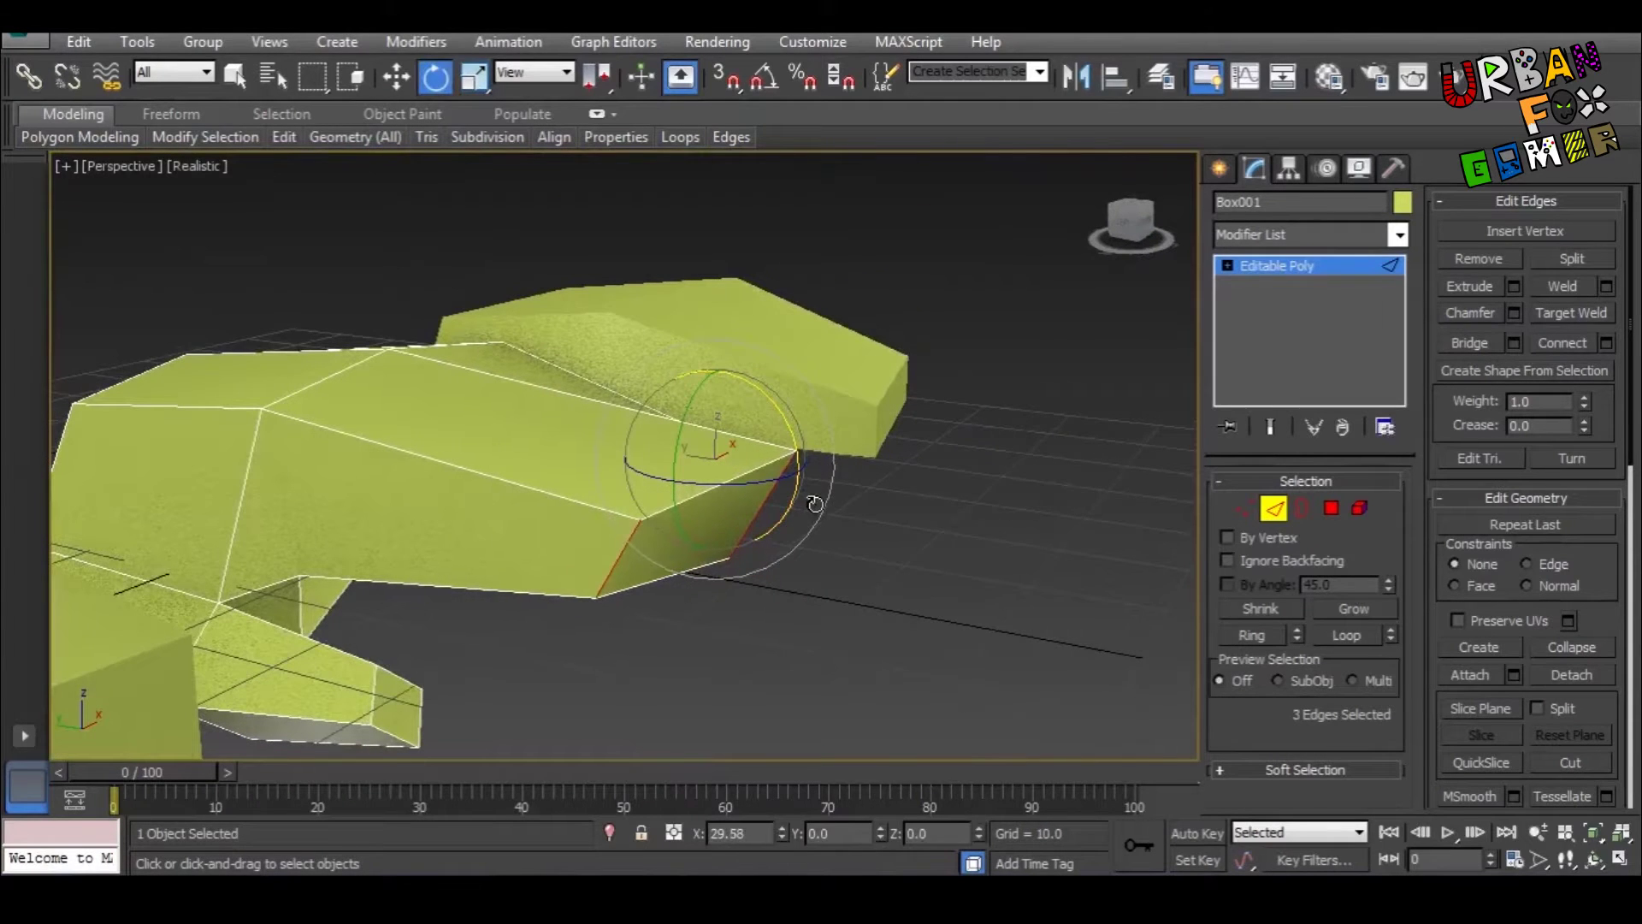
middle_click_drag(812, 500, 848, 551, "alt")
key("w")
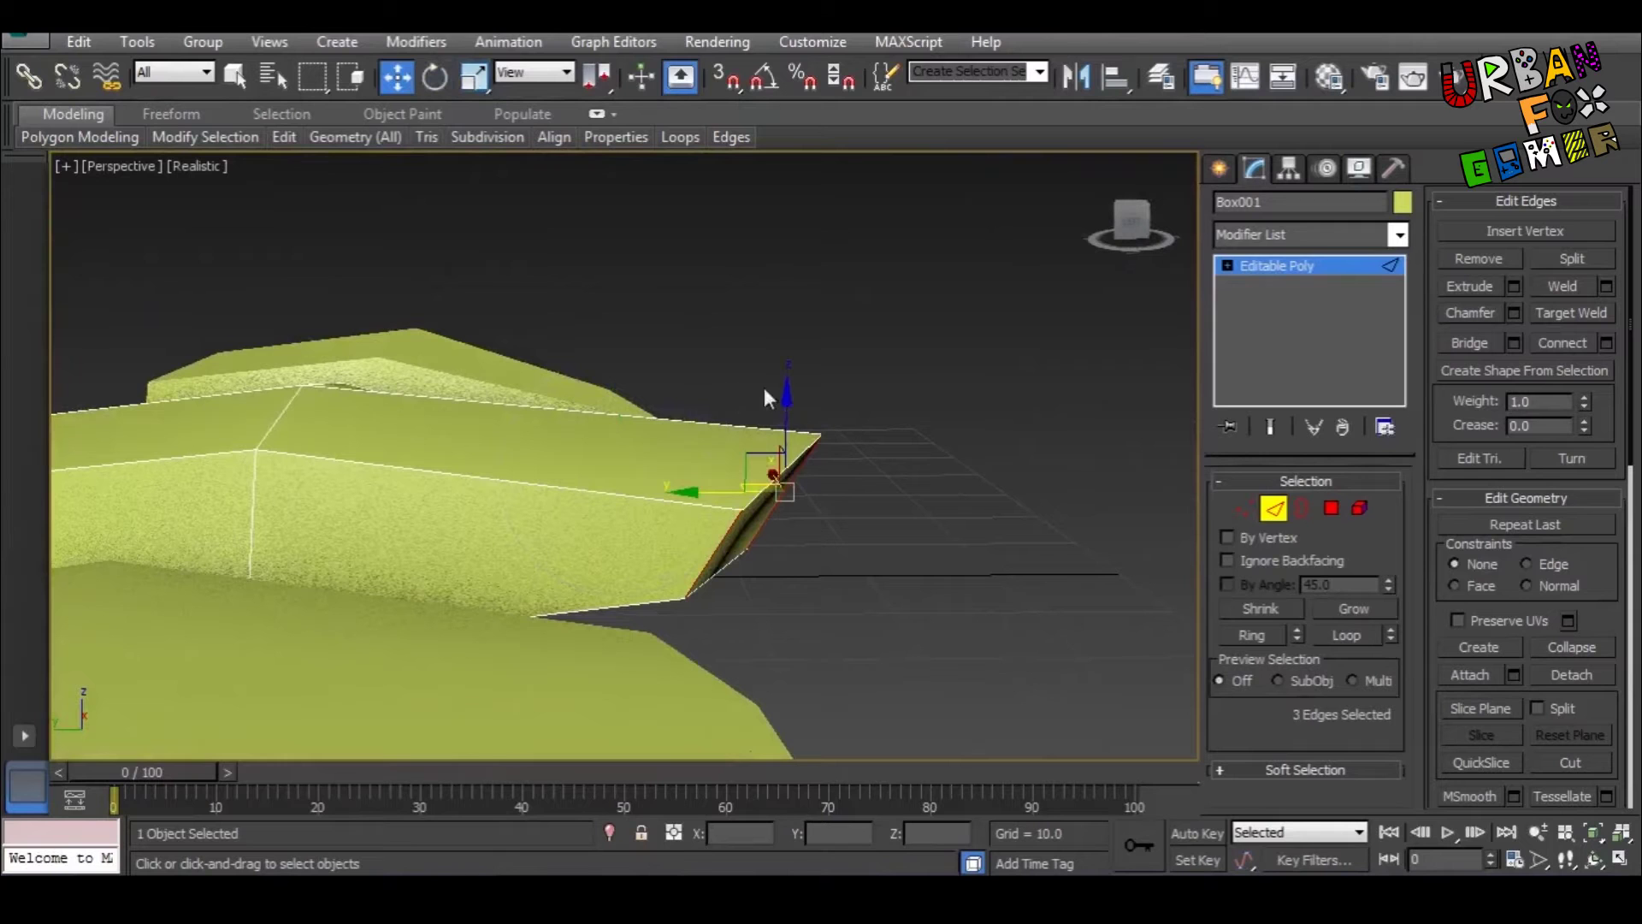
left_click_drag(769, 392, 786, 462)
key("r")
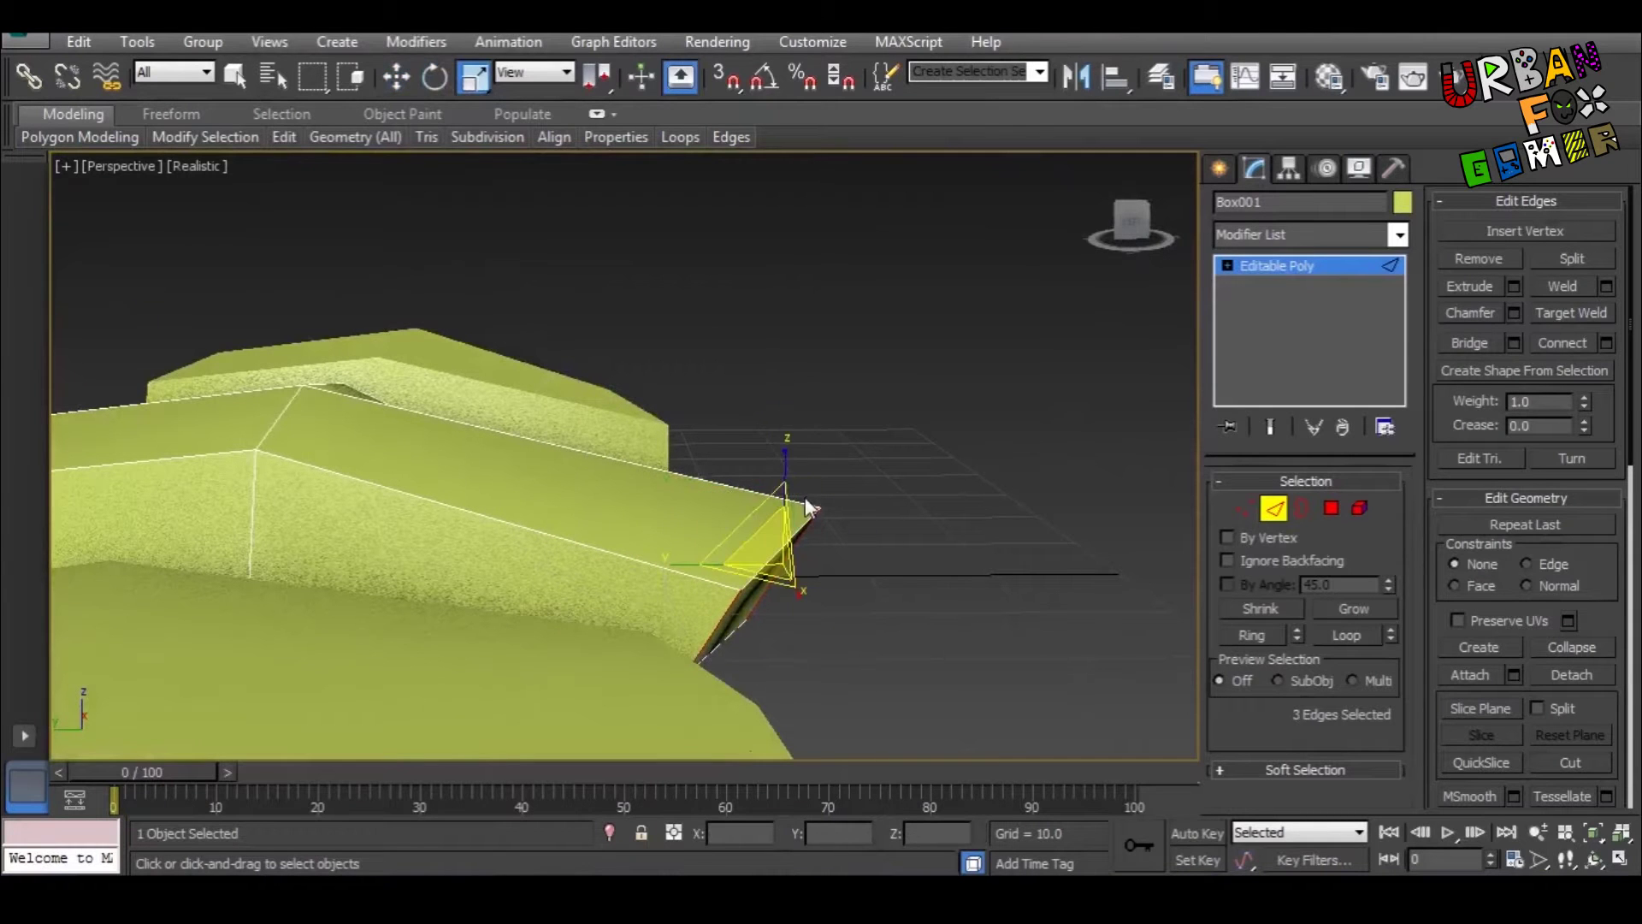
middle_click_drag(788, 470, 725, 536, "alt")
Step: Lower the middle edge of the front face to about Z 0.18
left_click(835, 654)
left_click(741, 562)
key("w")
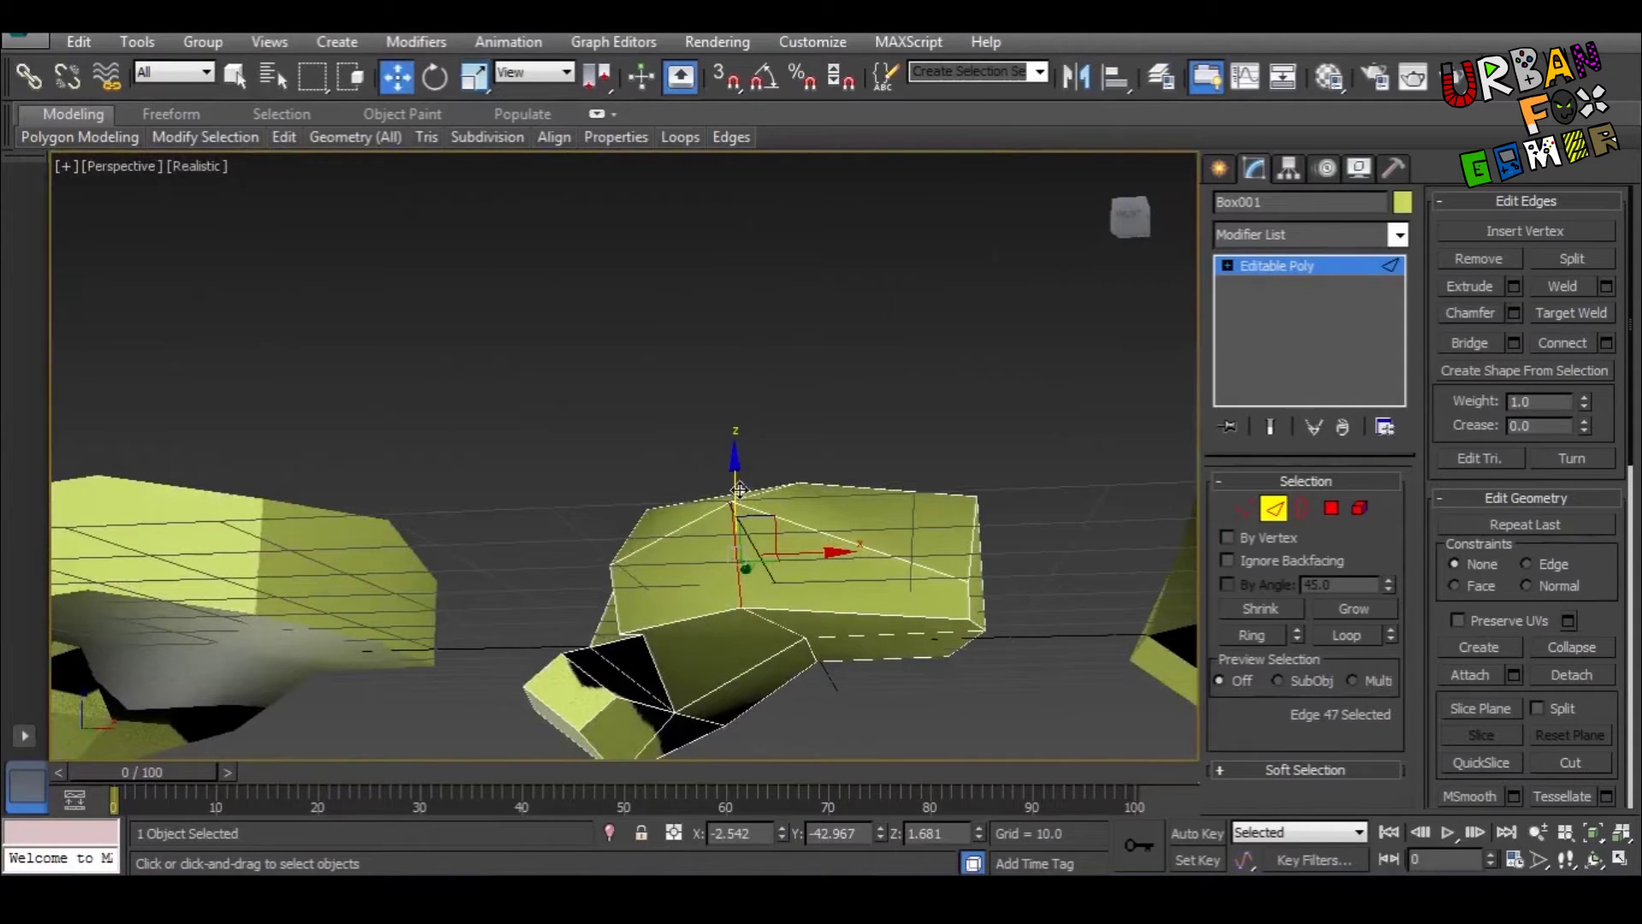
left_click_drag(740, 490, 744, 510)
middle_click_drag(744, 510, 885, 443, "alt")
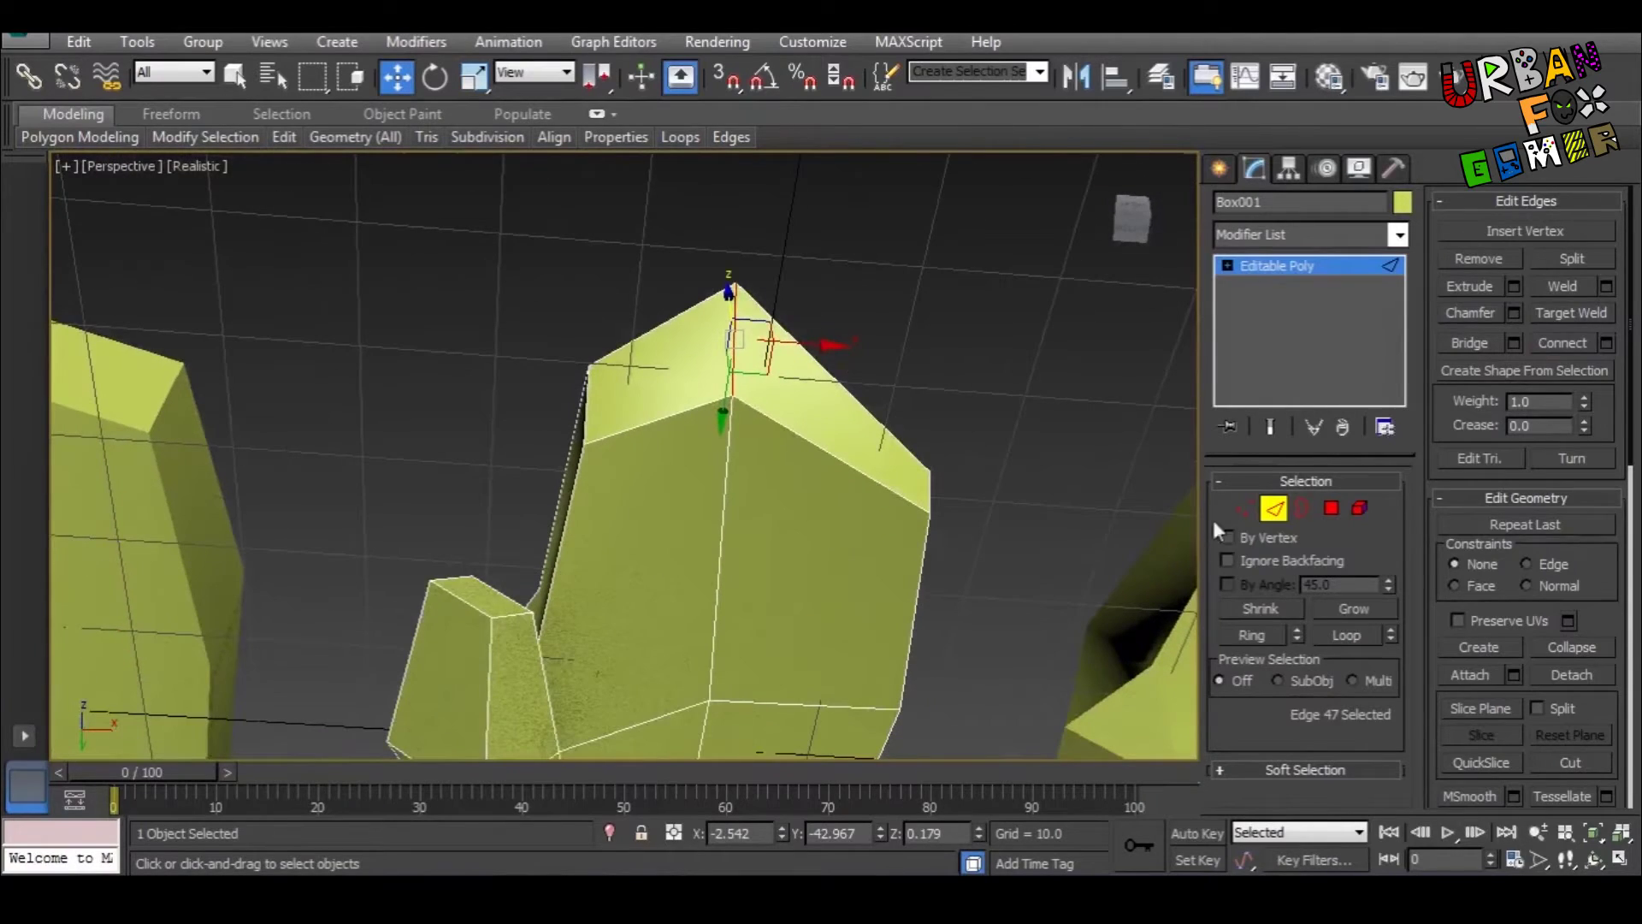
Step: Move the central vertex on the block's underside to about X 0.08, Y -6.46, Z 2.41
key("1")
middle_click_drag(1093, 571, 891, 758, "alt")
left_click(719, 669)
middle_click_drag(719, 670, 716, 611, "alt")
left_click_drag(716, 610, 717, 552)
scroll(729, 577, "down", 5)
middle_click_drag(729, 576, 462, 634, "alt")
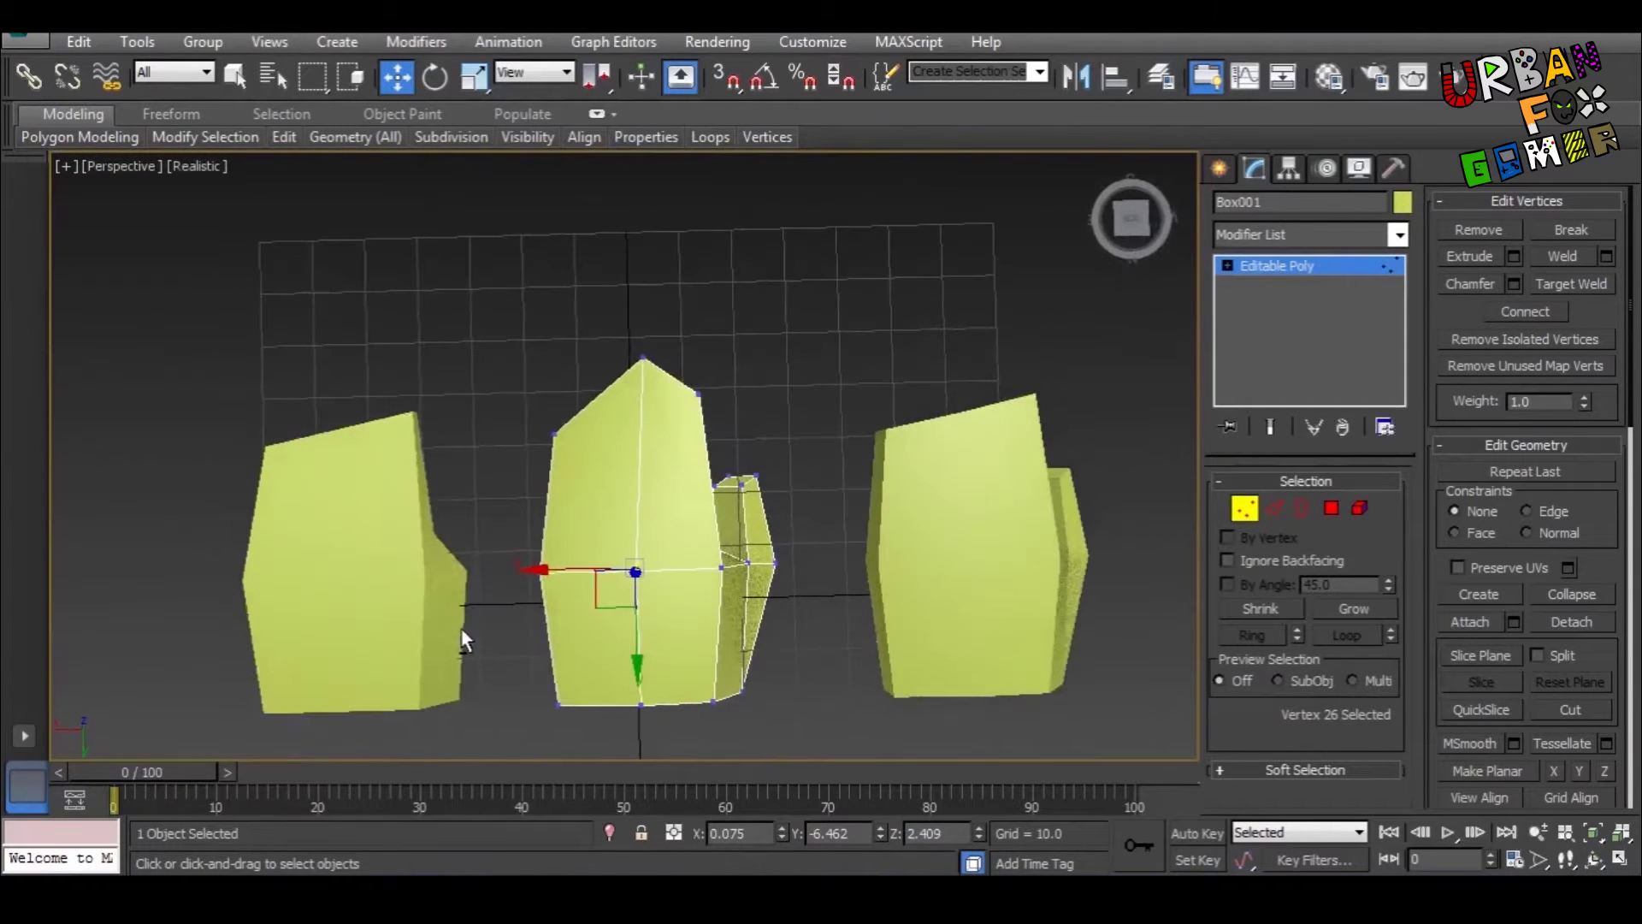
Step: Select the two vertices at the center of the block's top and underside and move them along Y to about -8.75
middle_click_drag(672, 605, 729, 599)
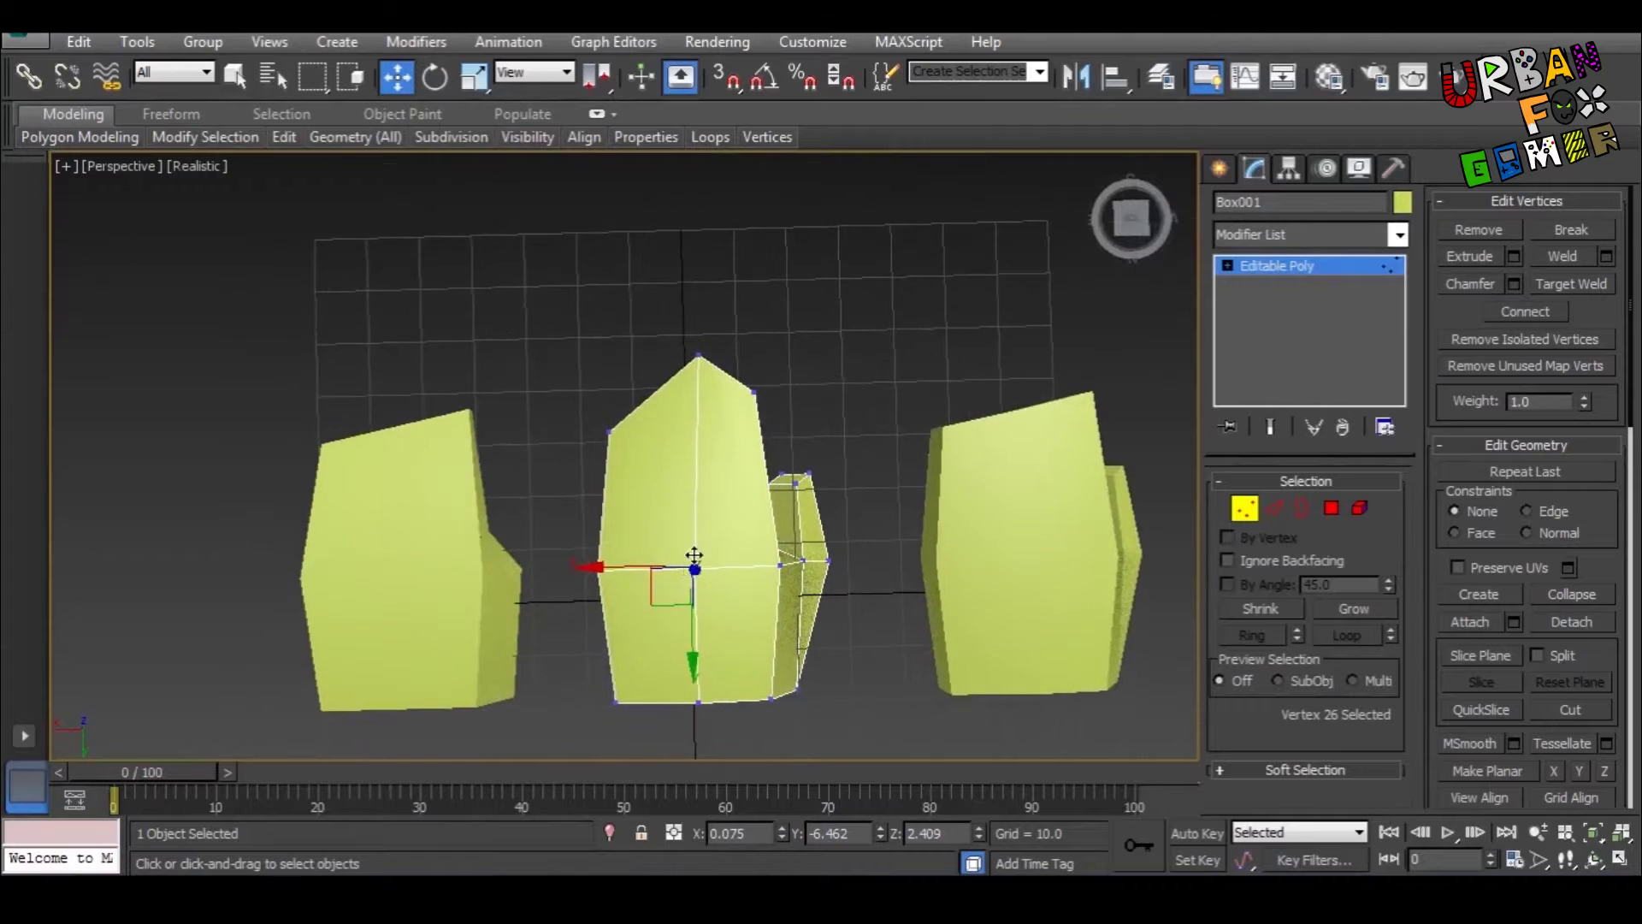
scroll(696, 554, "up", 5)
left_click_drag(645, 531, 737, 674)
middle_click_drag(743, 683, 759, 631, "alt")
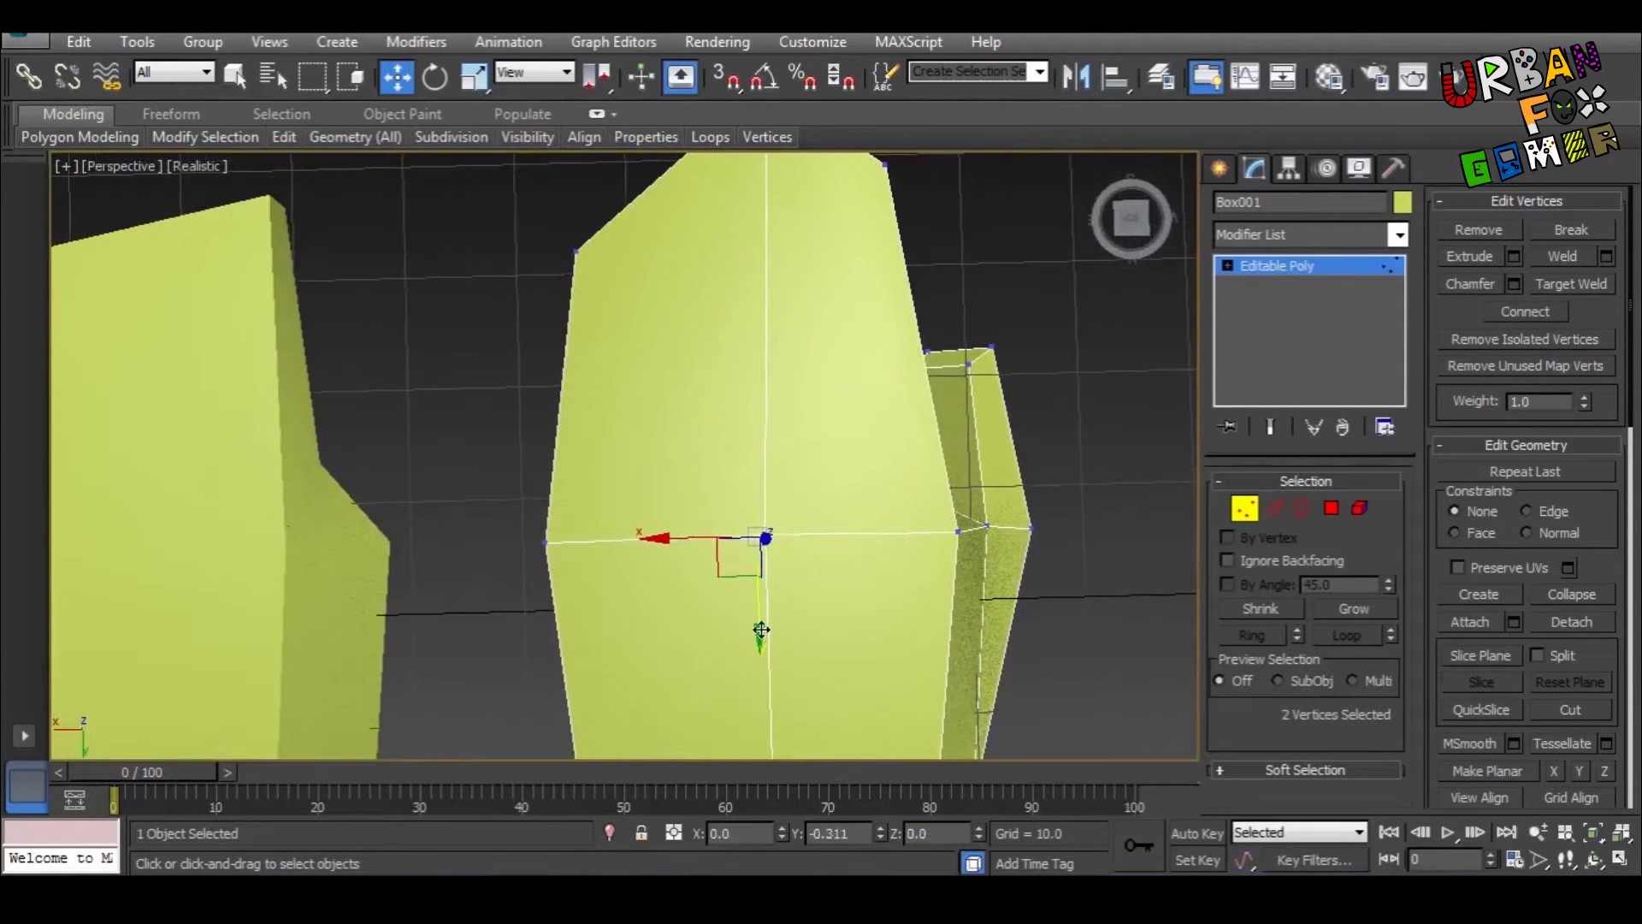
left_click_drag(761, 625, 768, 605)
scroll(816, 630, "down", 2)
middle_click_drag(823, 631, 761, 574)
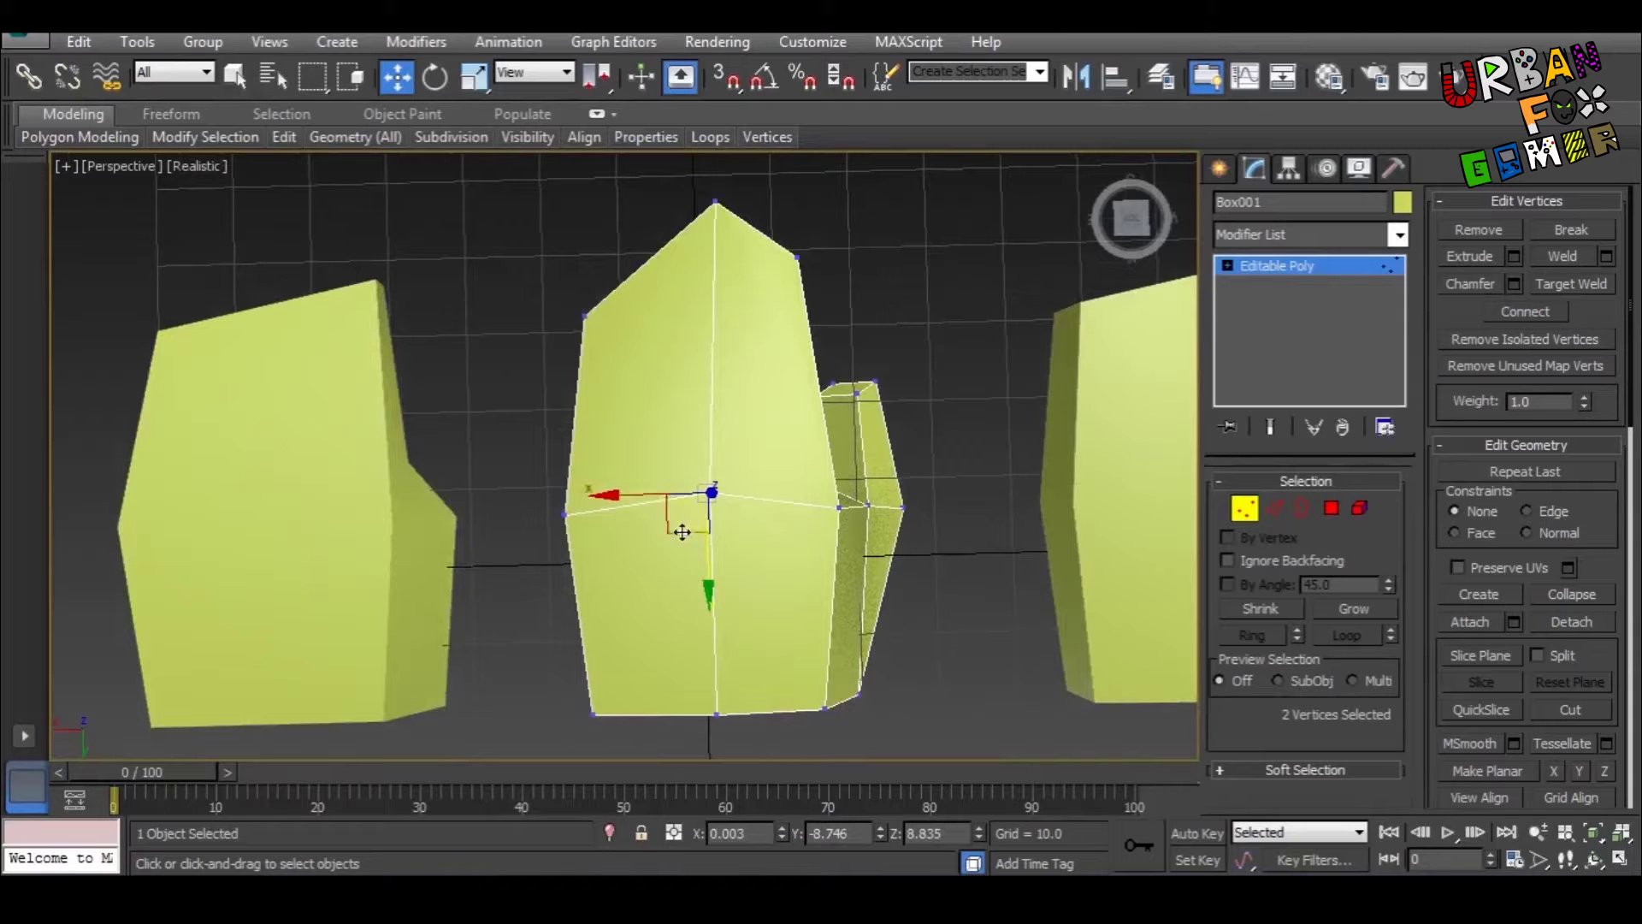
Step: Examine the reshaped block's outline and rear corner vertices alongside the neighboring copies
middle_click_drag(773, 572, 854, 623)
scroll(732, 526, "down", 3)
middle_click_drag(679, 443, 803, 461)
scroll(752, 522, "up", 3)
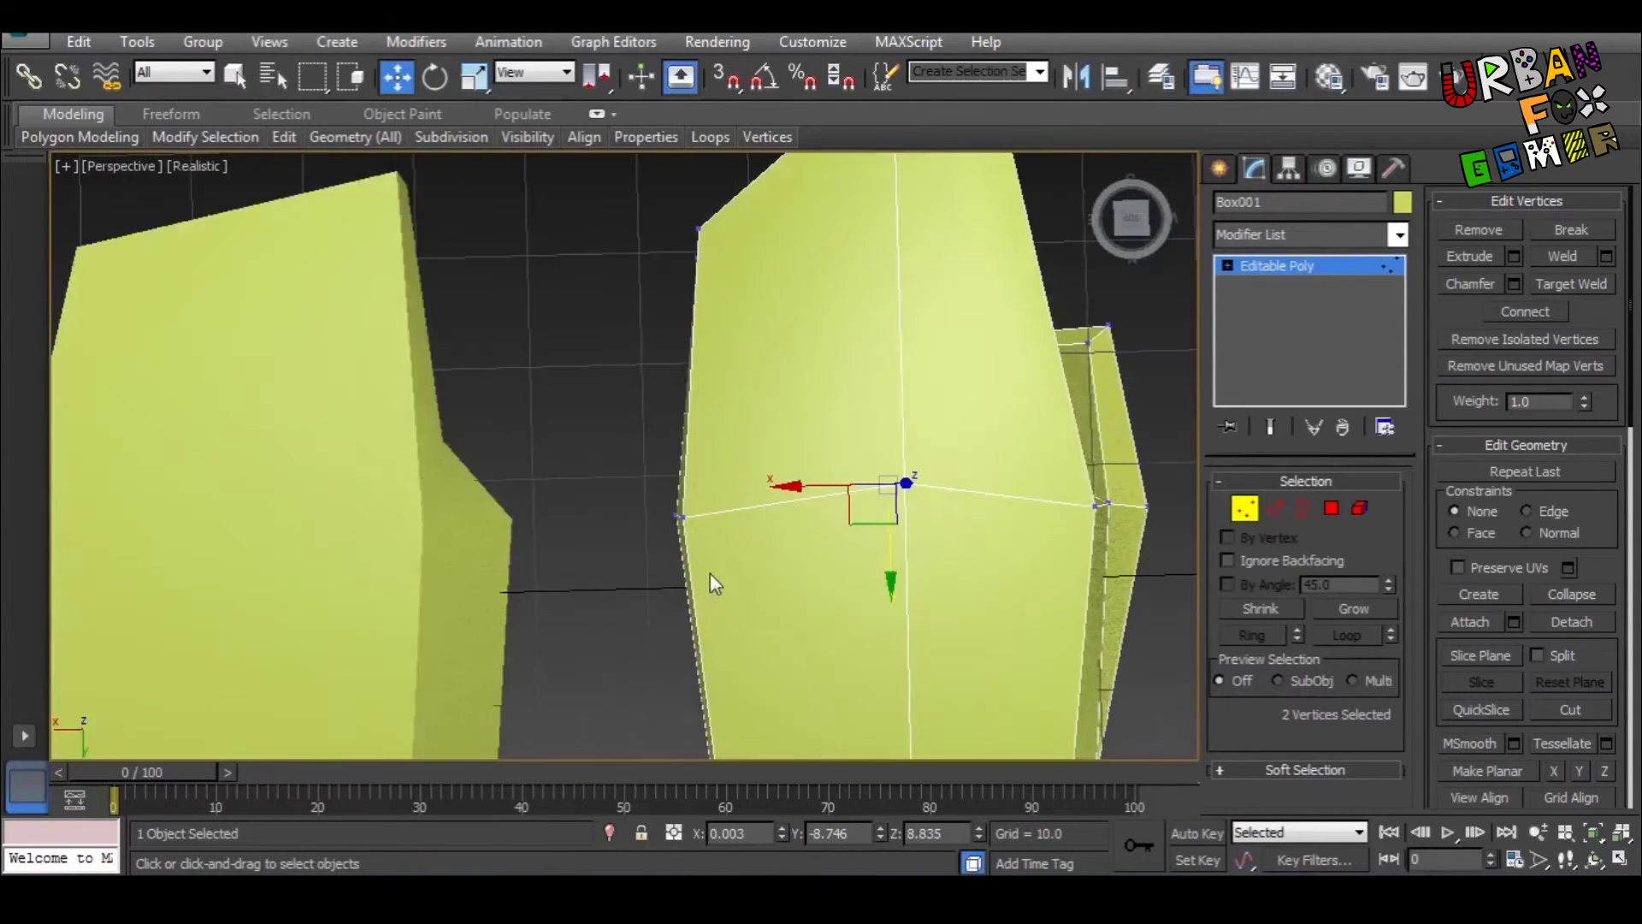
middle_click_drag(710, 575, 584, 532, "alt")
left_click_drag(695, 691, 695, 691)
middle_click_drag(695, 691, 490, 671)
scroll(648, 665, "down", 2)
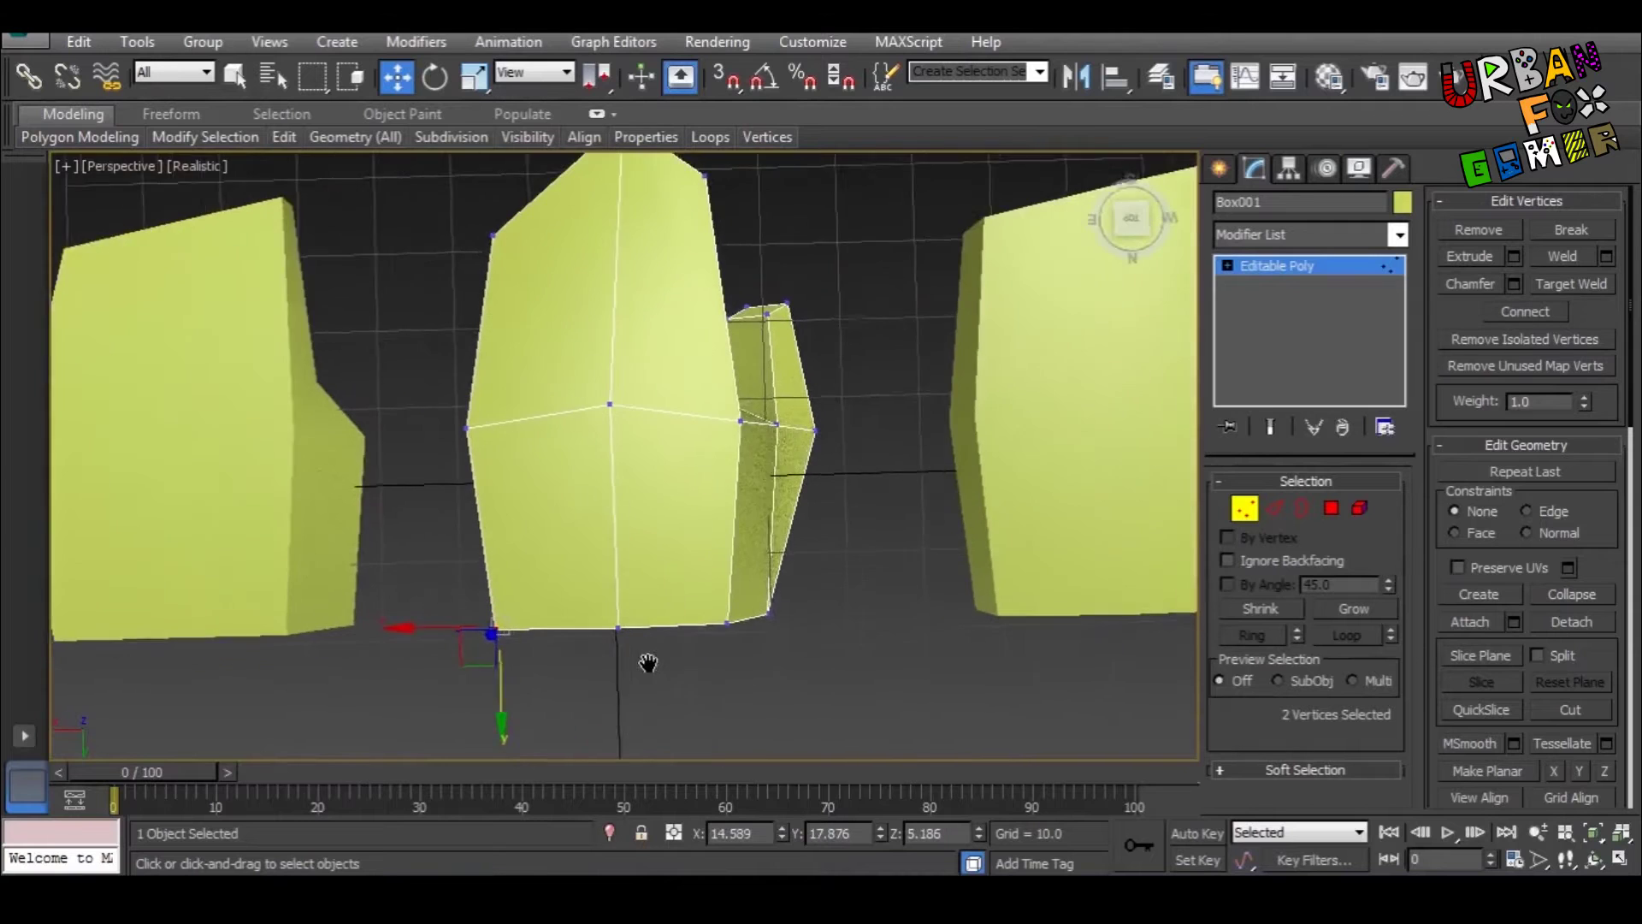
scroll(669, 683, "up", 2)
scroll(795, 606, "down", 2)
middle_click_drag(794, 602, 835, 632, "alt")
scroll(714, 628, "down", 4)
middle_click_drag(689, 664, 1193, 532)
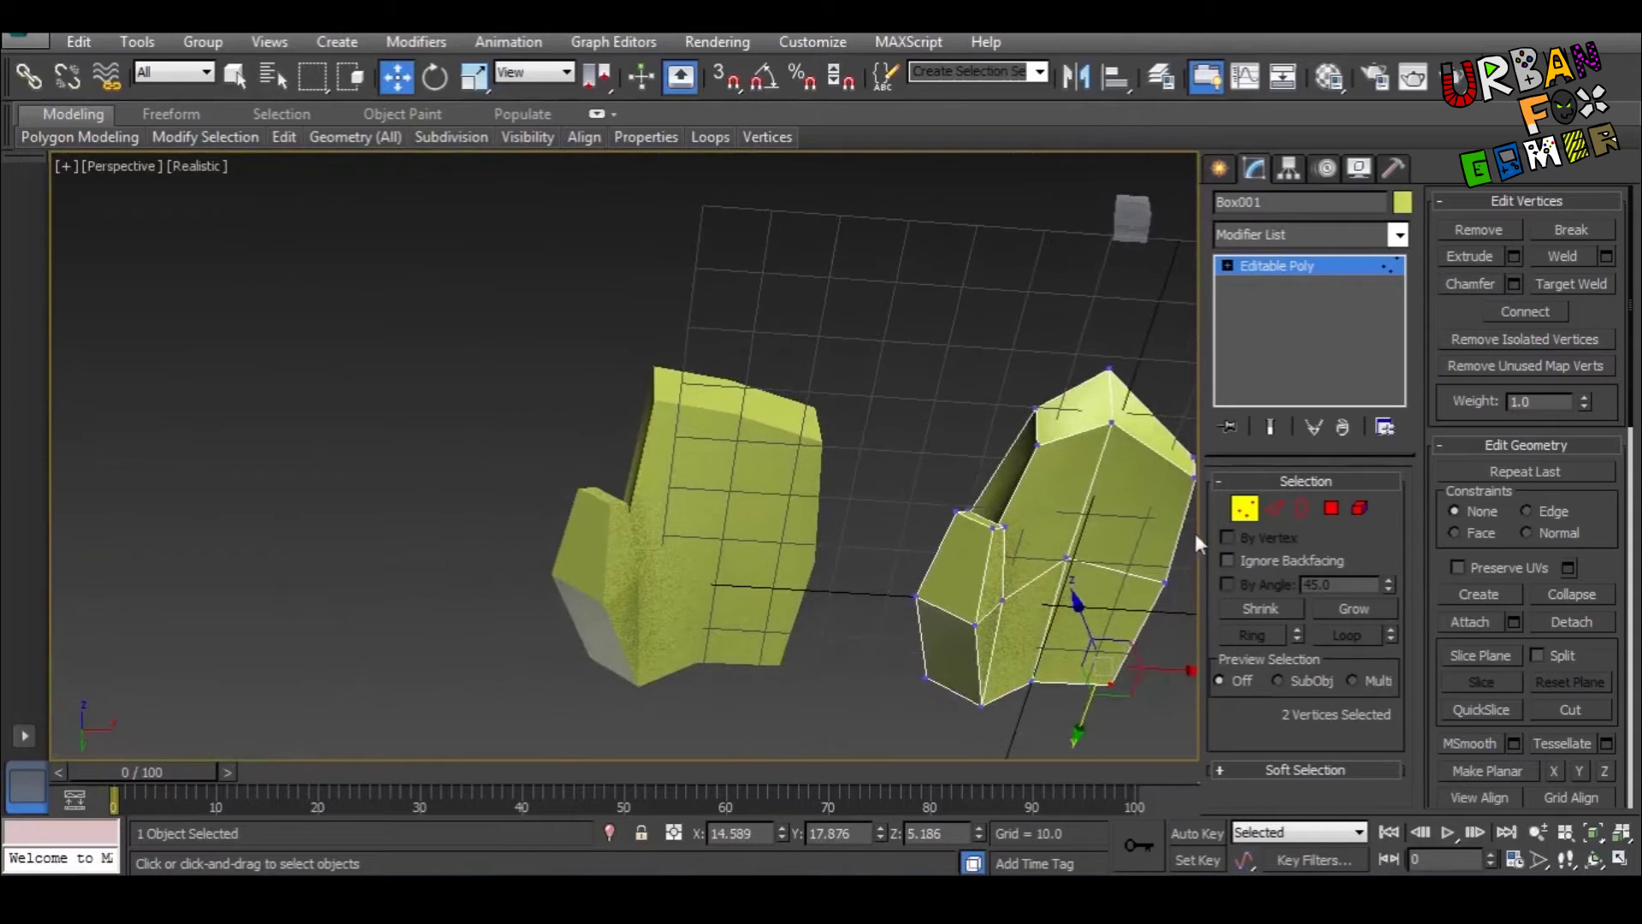
Step: Leave vertex editing and move the copy beside the original farther away along X
left_click(1257, 513)
left_click(672, 609)
middle_click_drag(671, 609, 556, 592)
middle_click_drag(751, 631, 761, 565, "alt")
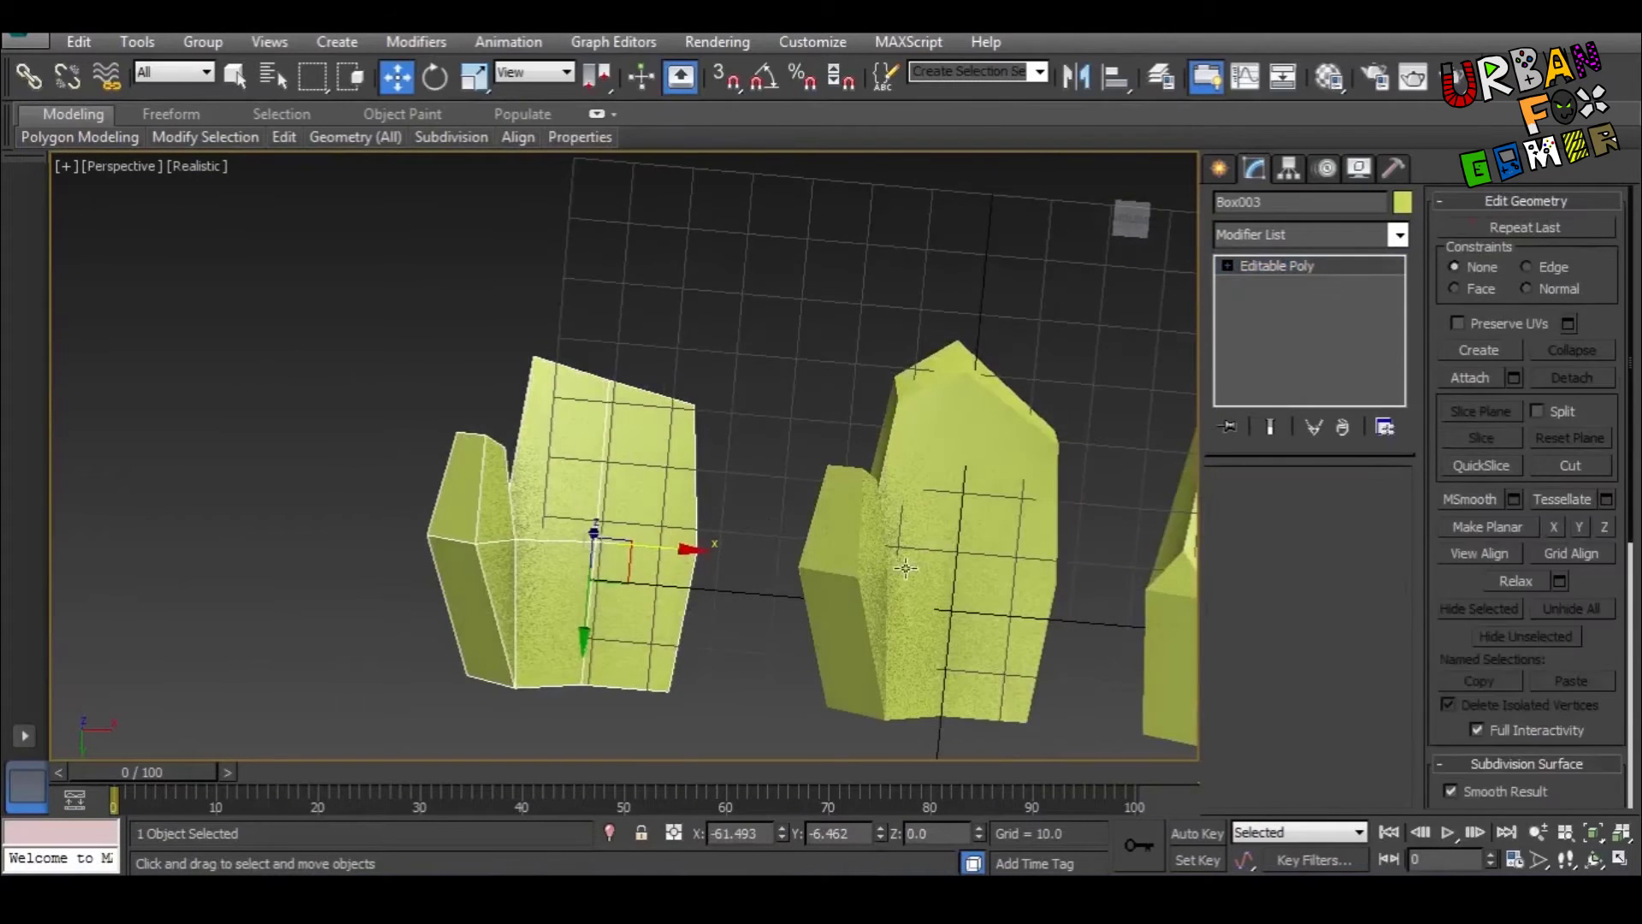
left_click(1001, 619)
middle_click_drag(1000, 619, 659, 553)
middle_click_drag(627, 476, 834, 640, "alt")
middle_click_drag(721, 673, 645, 533, "alt")
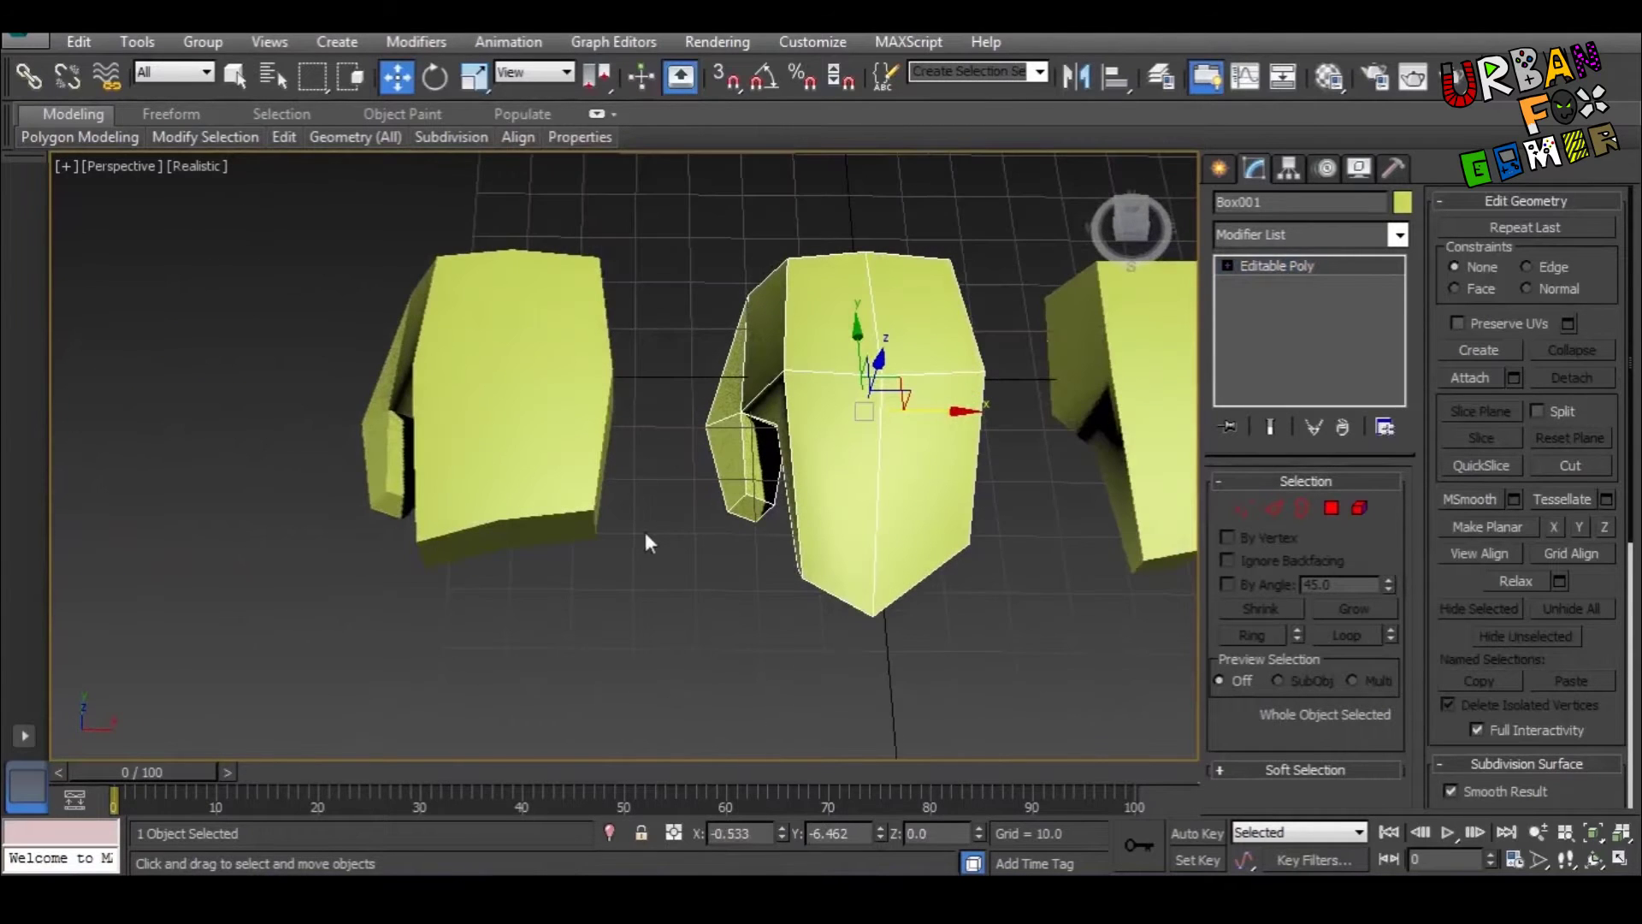
left_click(593, 475)
left_click_drag(610, 416, 273, 412)
Step: Clone the reshaped original block as one independent copy in the gap beside it
left_click(826, 423)
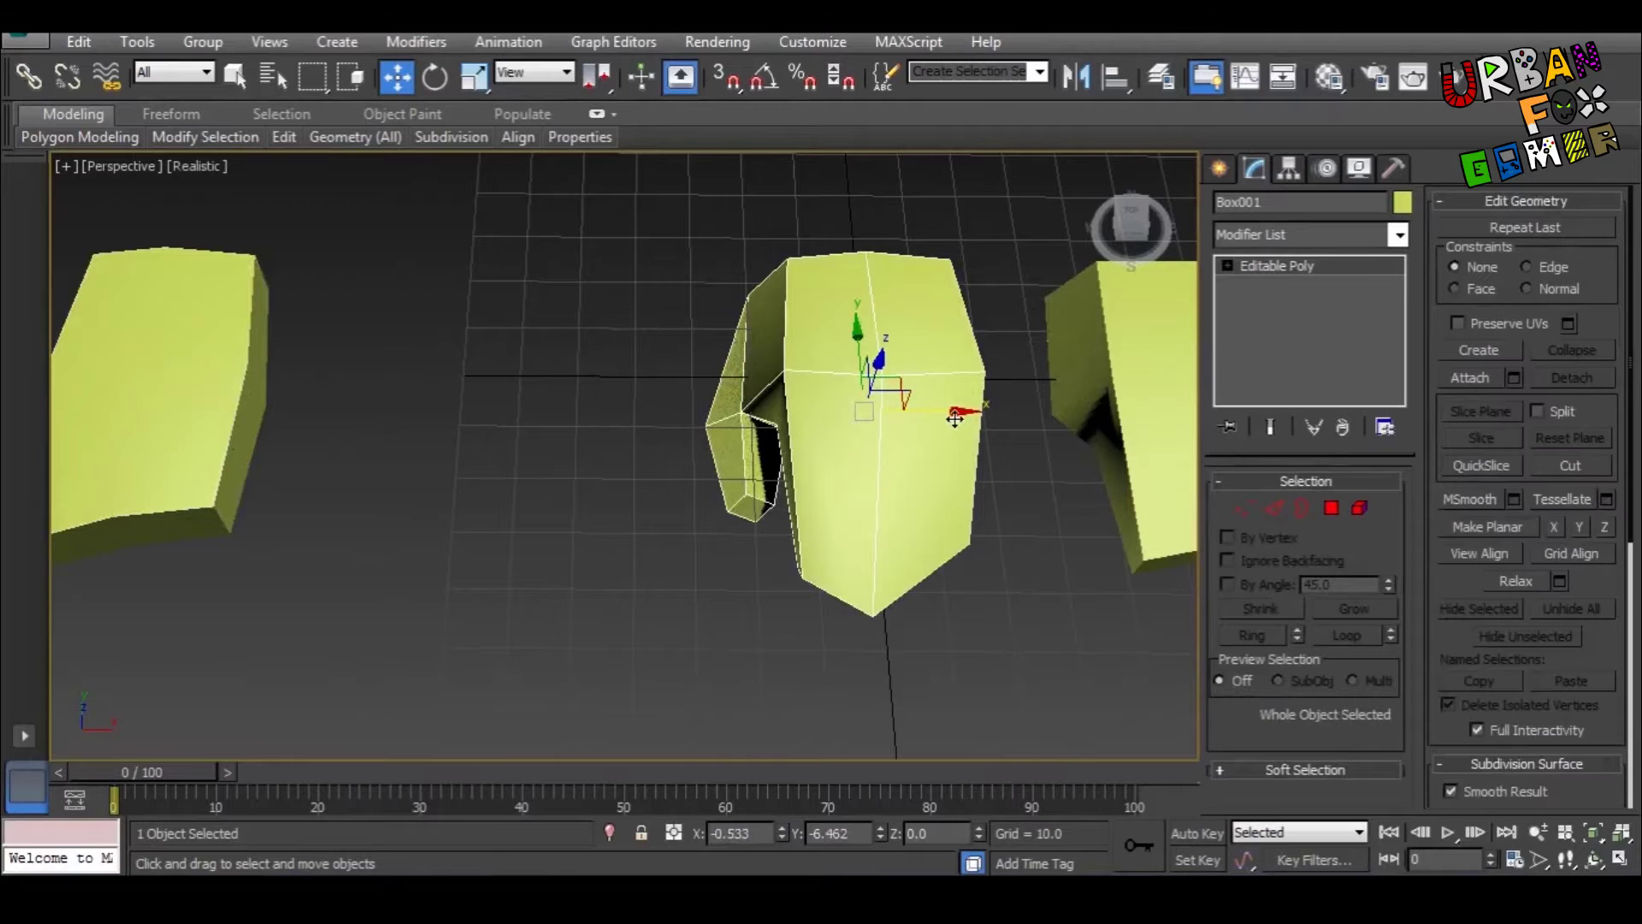
left_click_drag(955, 417, 636, 419, "shift")
left_click(821, 552)
mouse_move(822, 552)
middle_mouse_down("alt")
mouse_move(799, 623)
mouse_move(1129, 465)
middle_mouse_up("alt")
Step: Select the lengthwise edges of the new copy's front section and connect them with a crosswise edge loop
left_click(1273, 508)
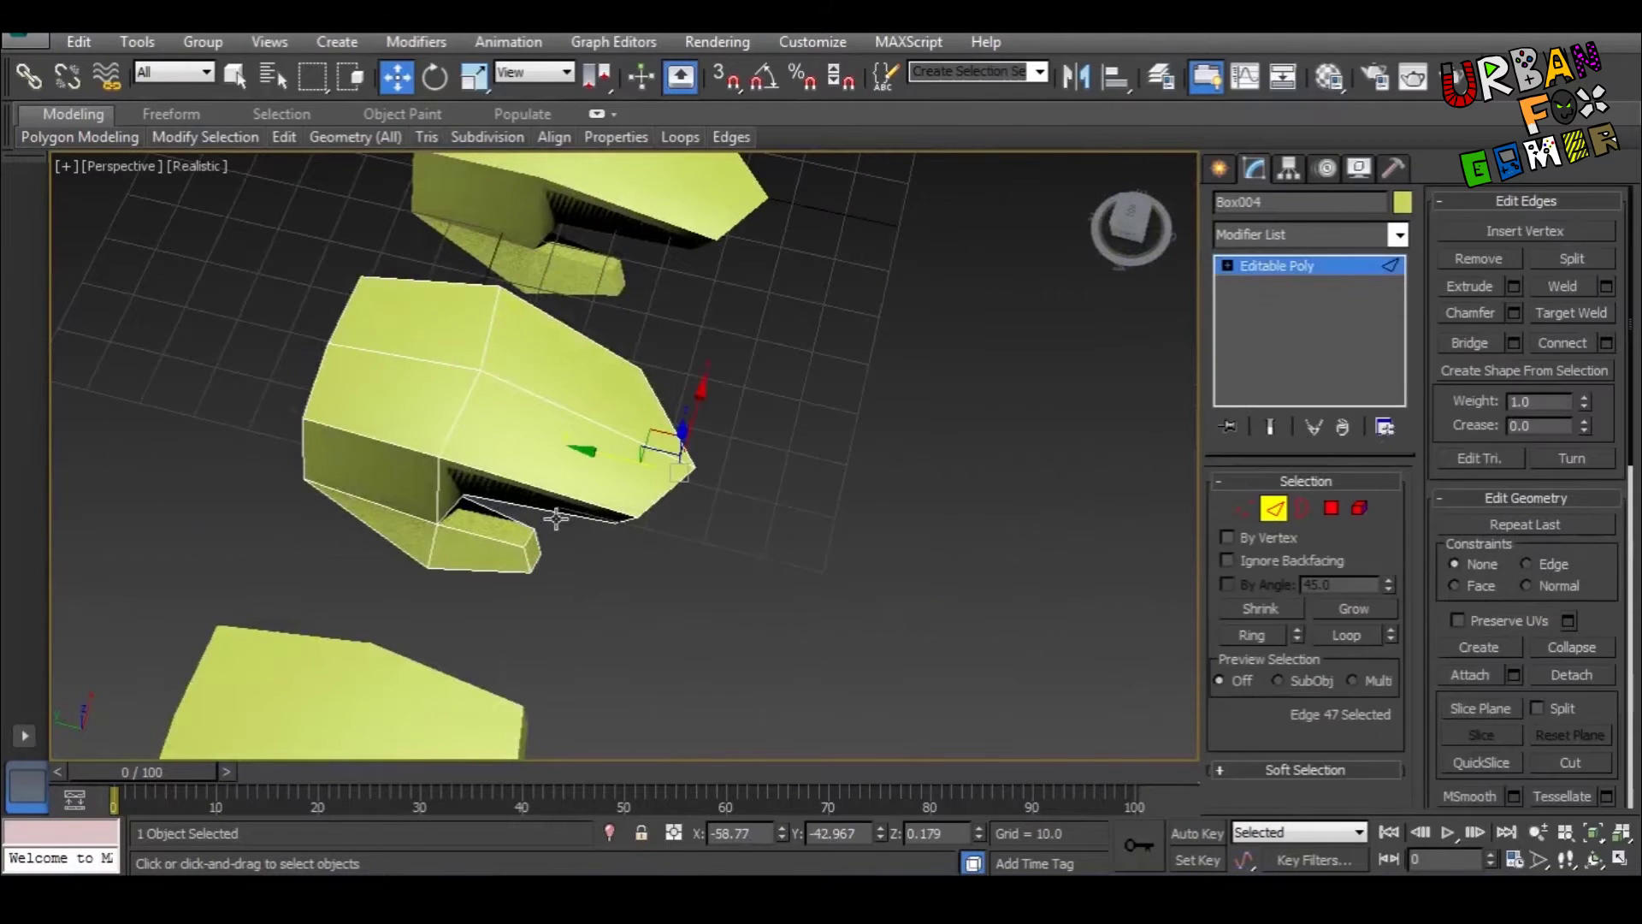
middle_click_drag(552, 516, 577, 467, "alt")
key("q")
double_click(590, 537)
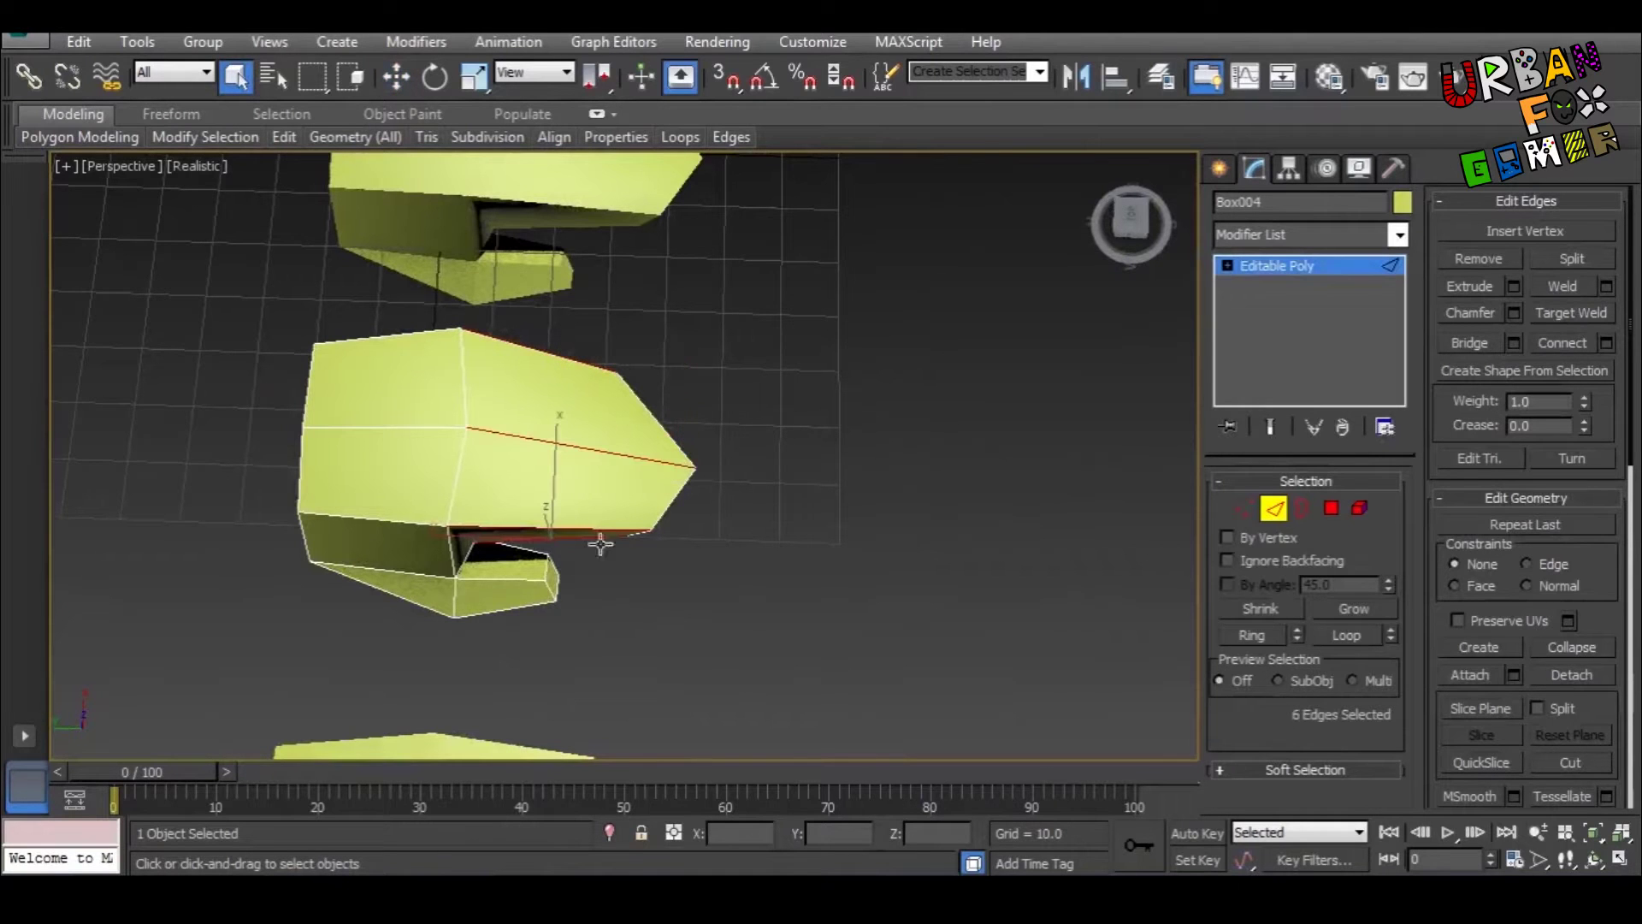
left_click(1561, 342)
middle_click_drag(1103, 505, 993, 381, "alt")
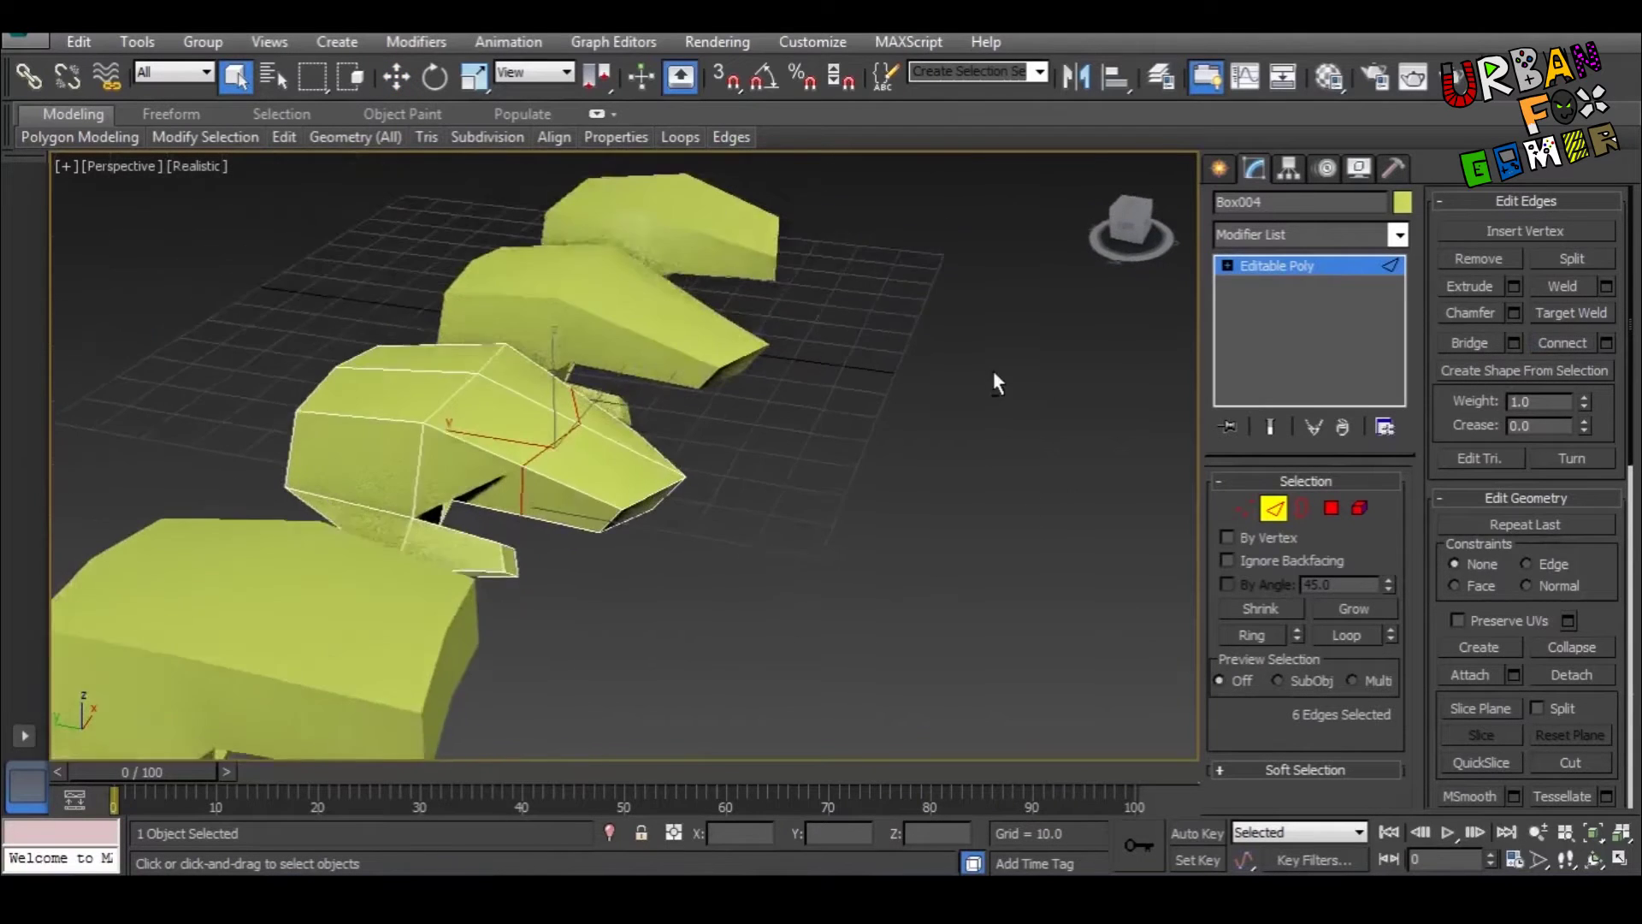
scroll(696, 474, "down", 1)
scroll(696, 475, "up", 5)
middle_click_drag(654, 462, 921, 568)
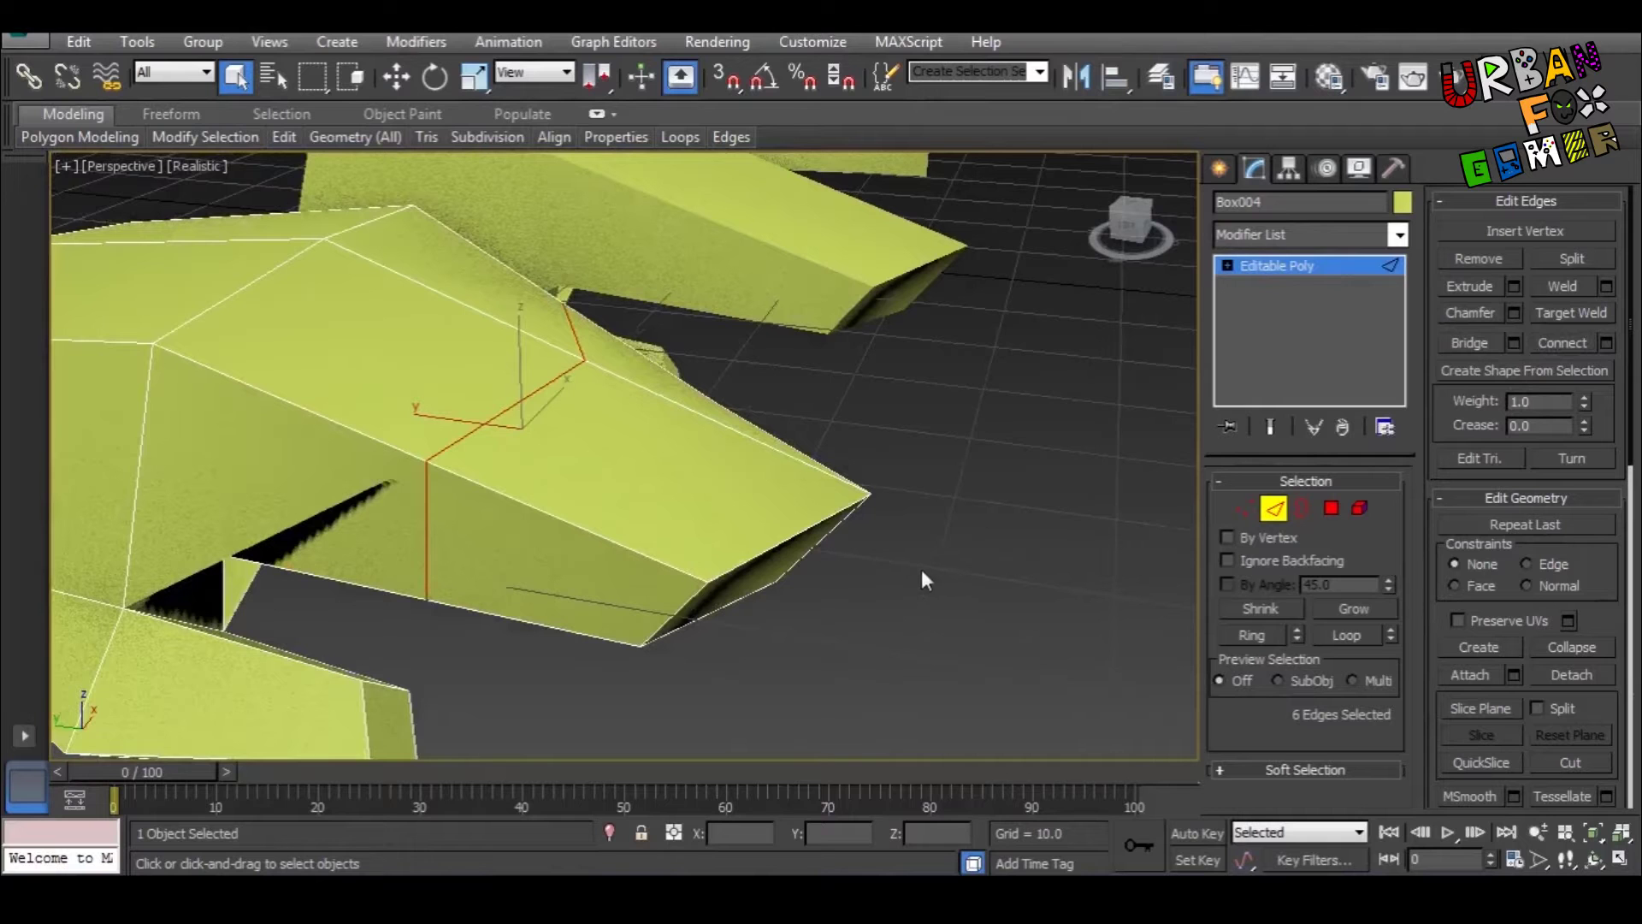
Step: Select all polygons of the new copy's front section beyond the edge loop, rotate them downward and lower them slightly
key("e")
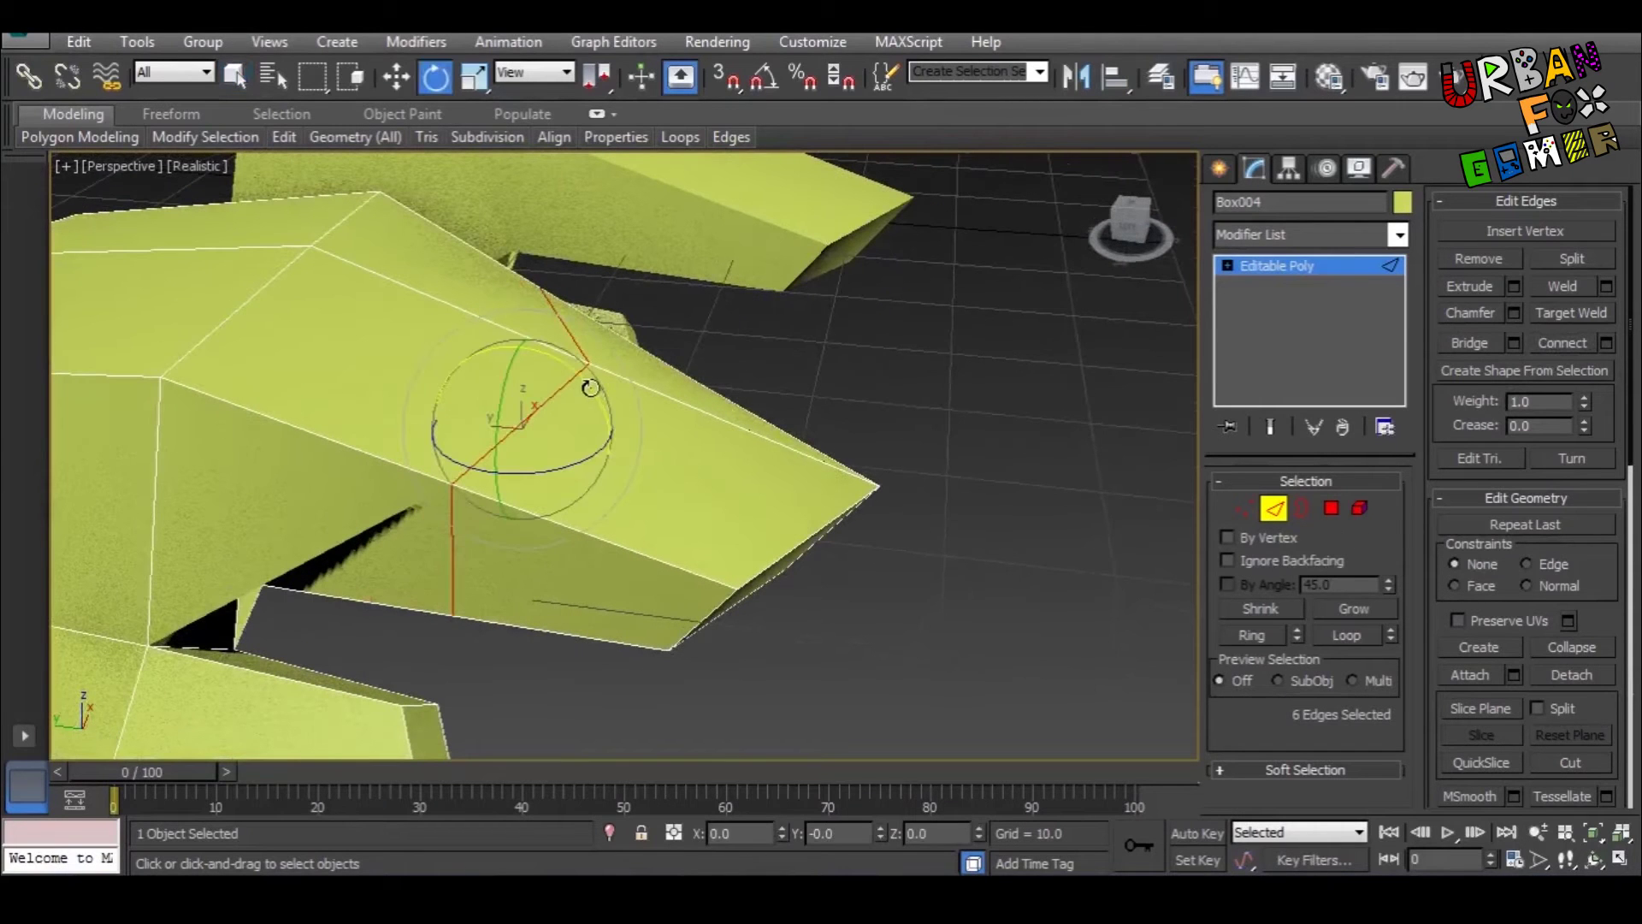
middle_click_drag(590, 387, 941, 615, "alt")
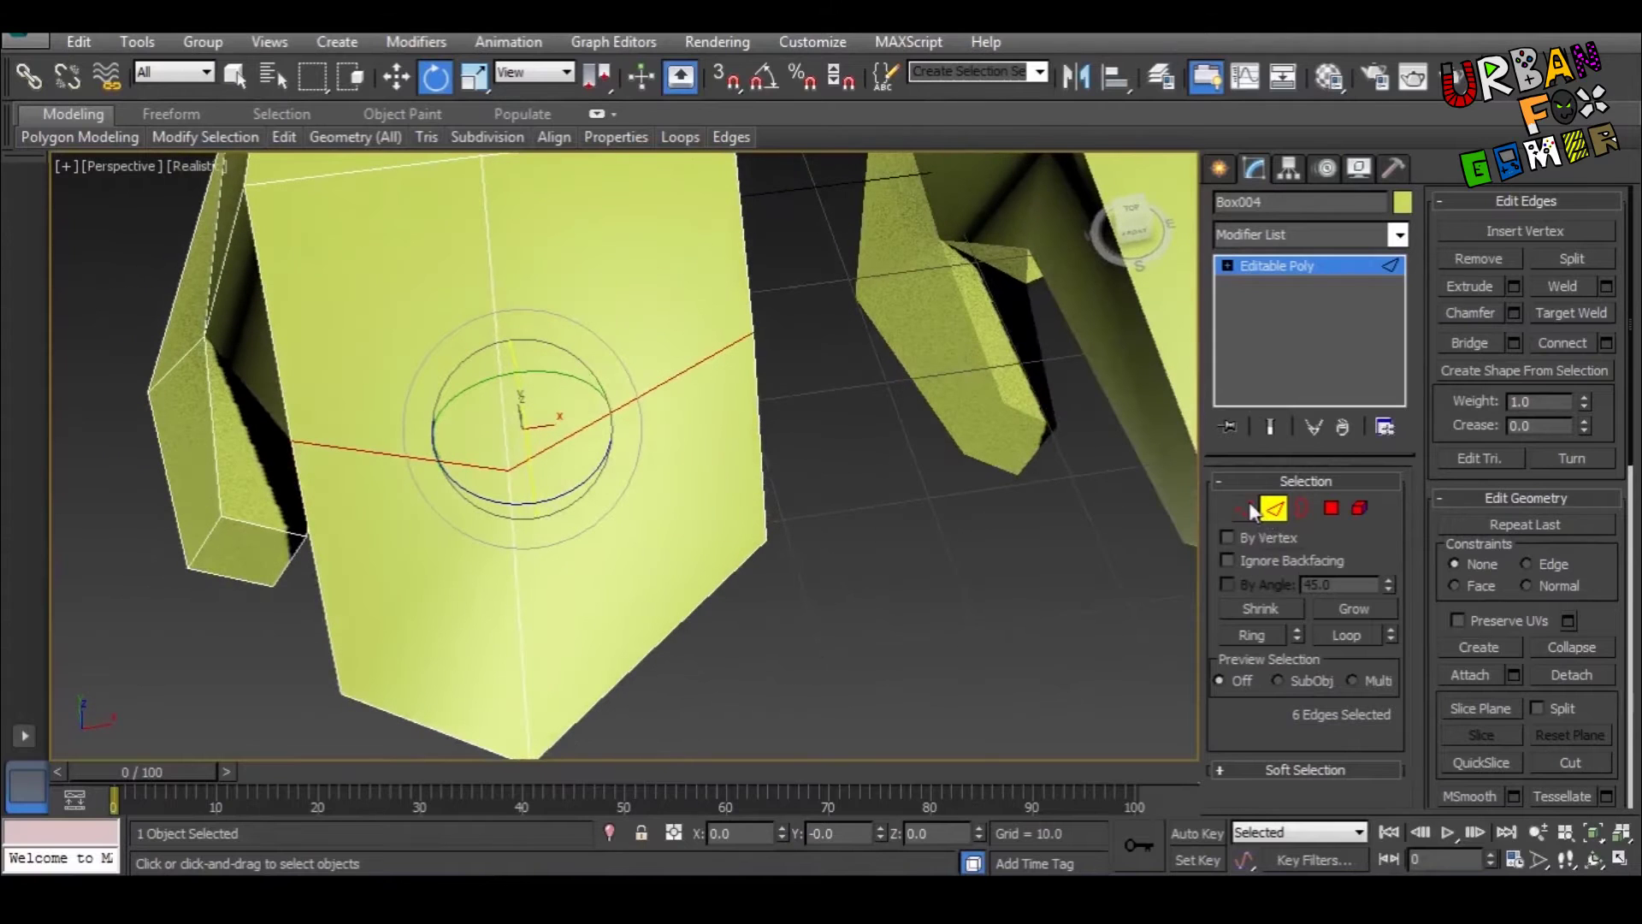
left_click(1302, 508)
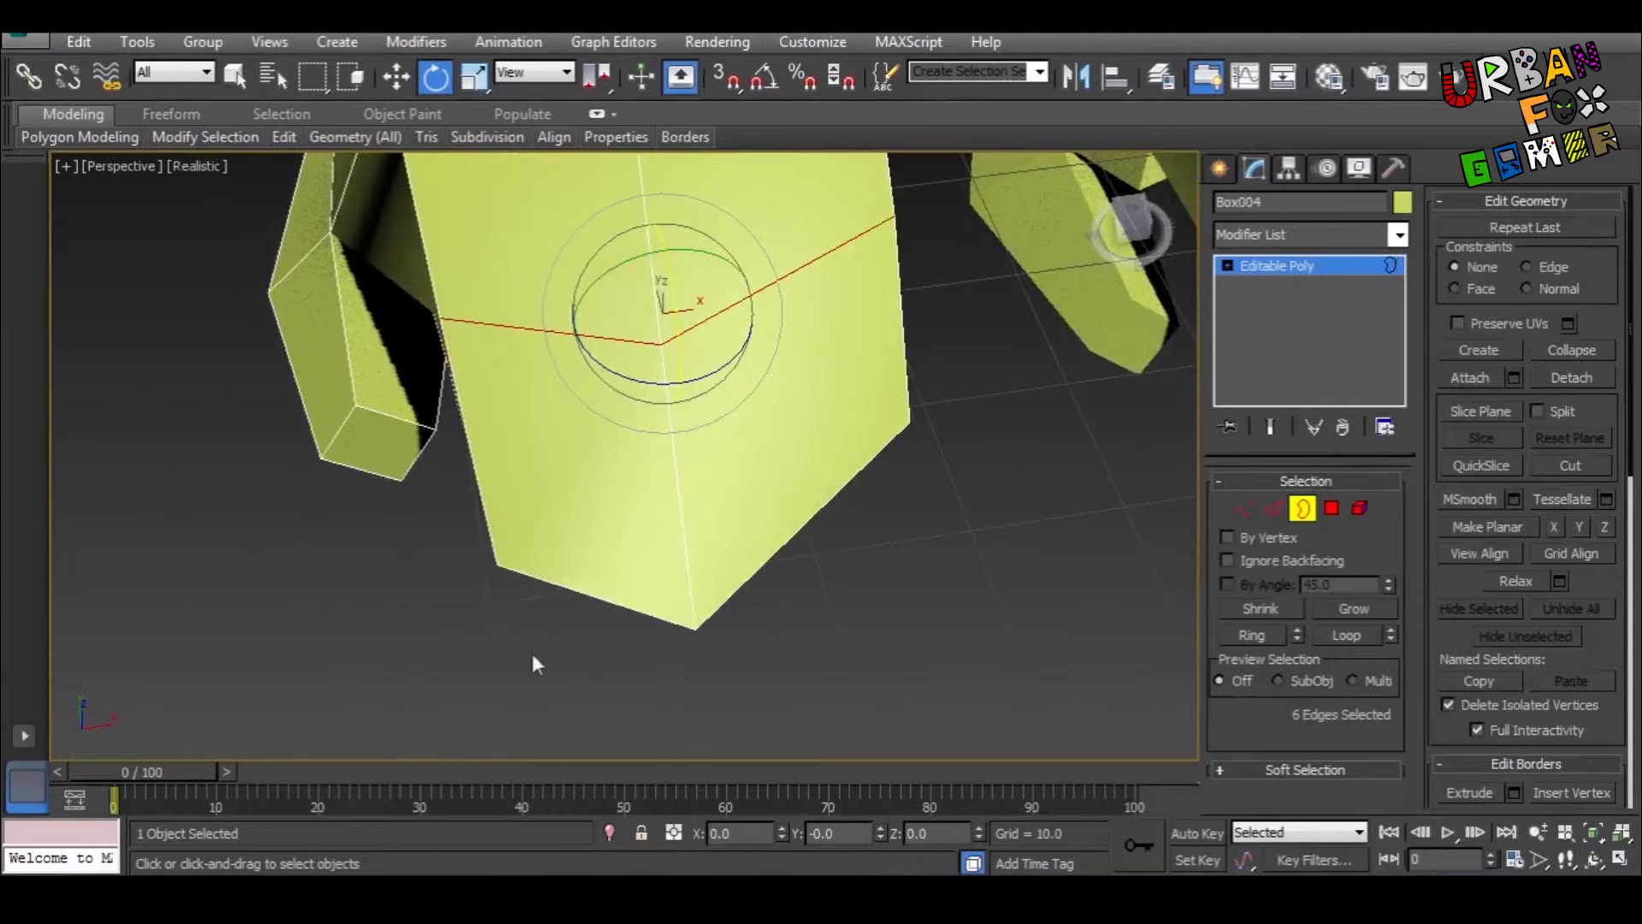
left_click_drag(558, 661, 736, 604)
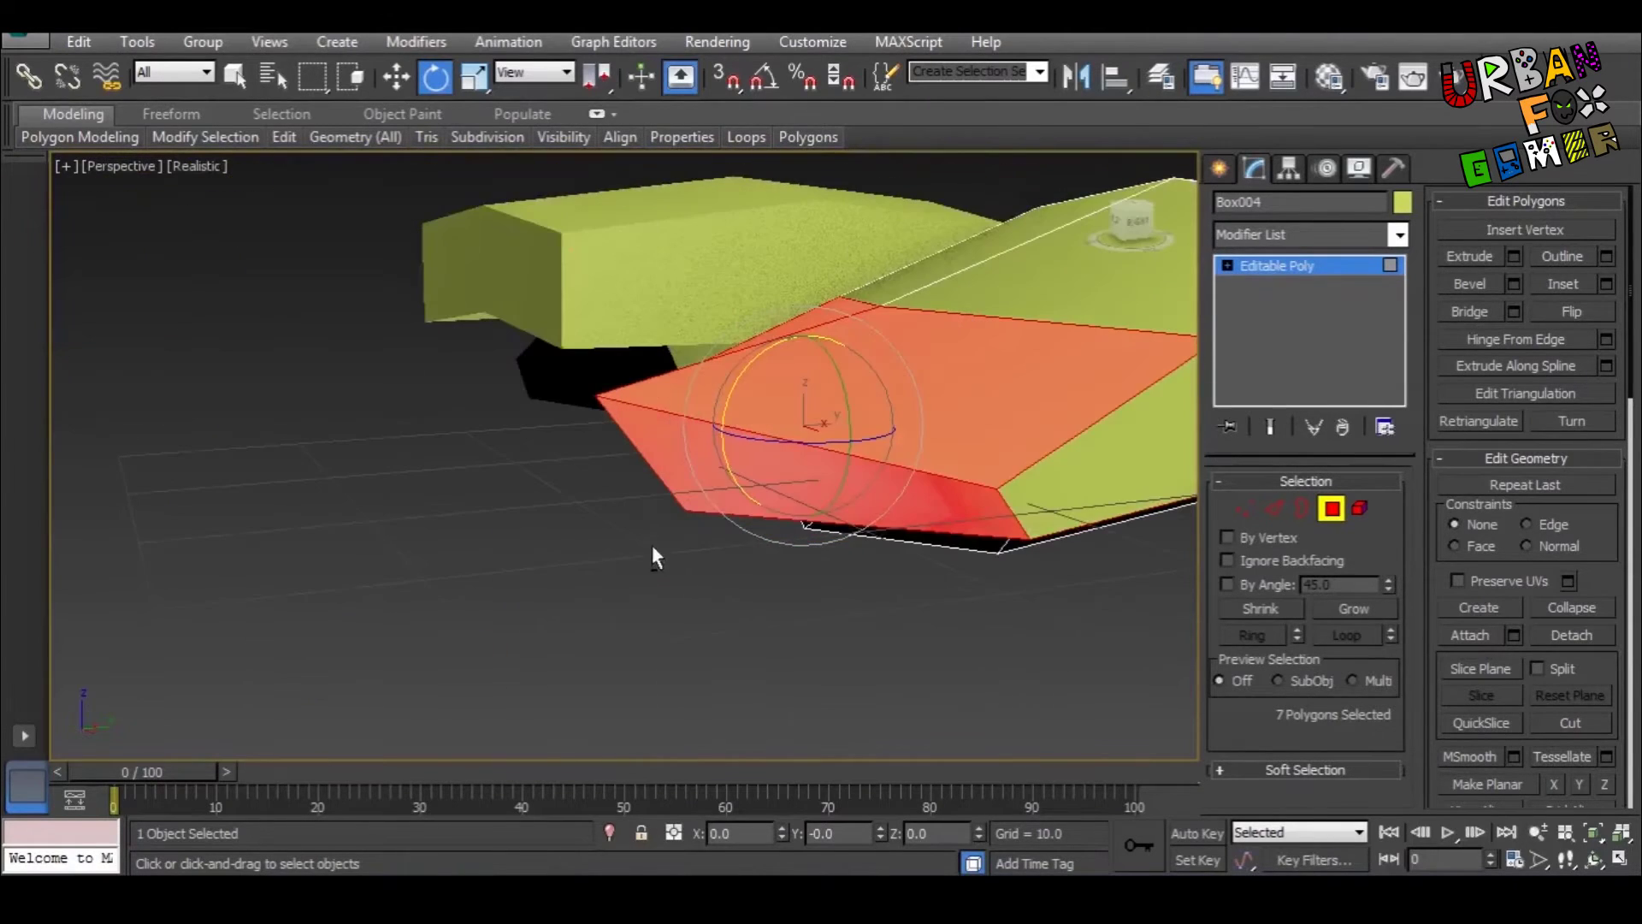
left_click(1074, 504, "ctrl")
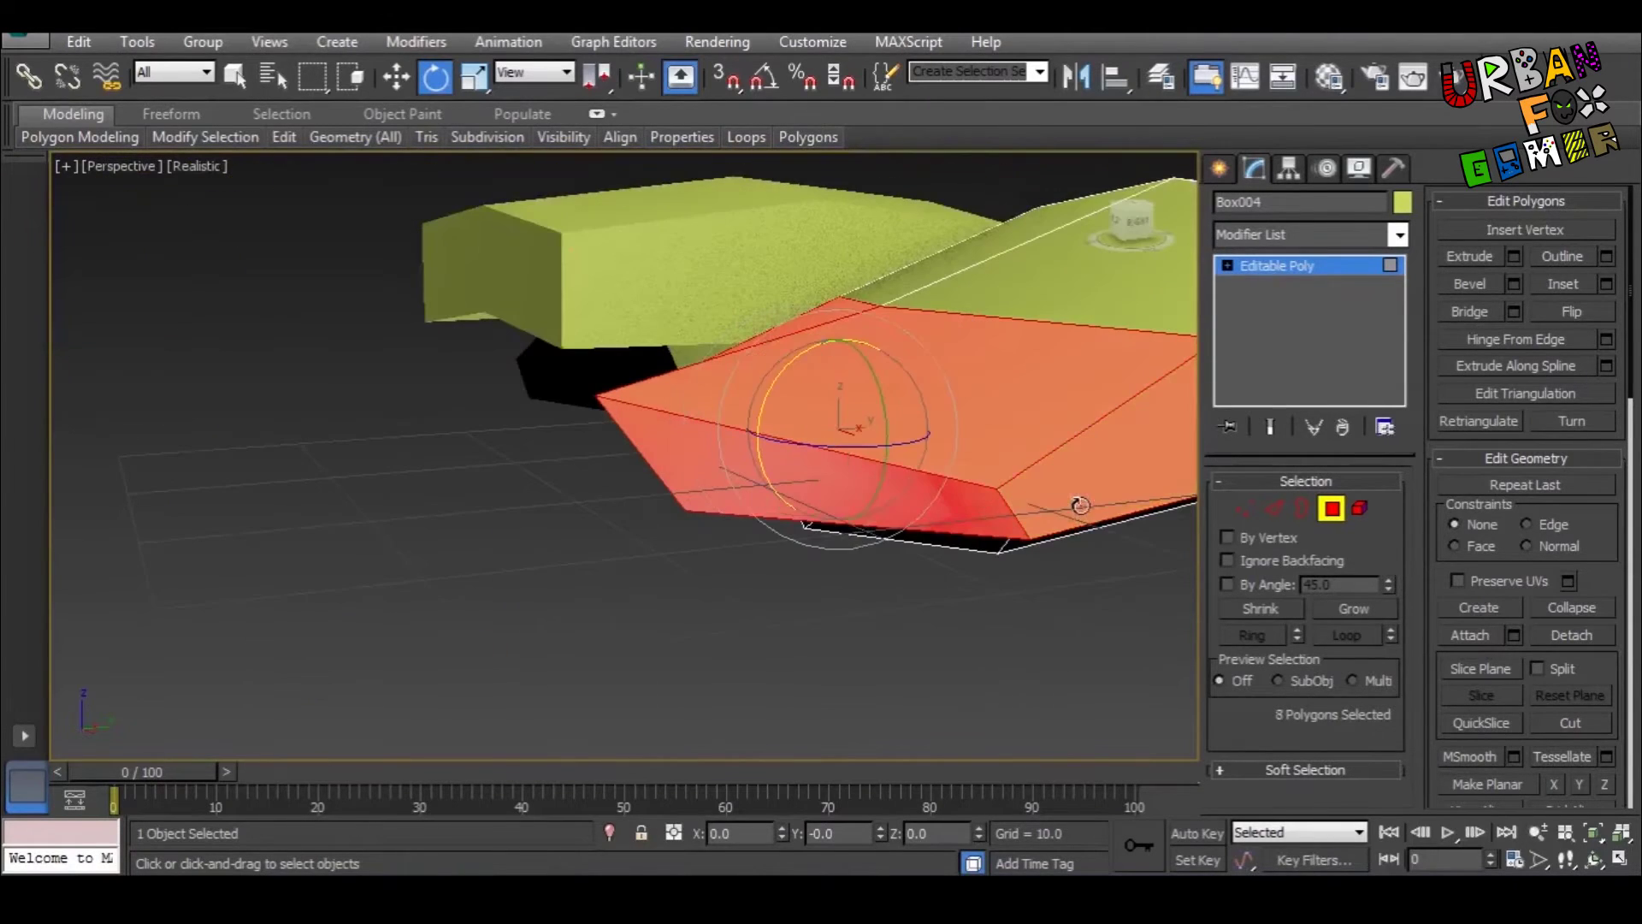
middle_click_drag(1074, 505, 1059, 575, "alt")
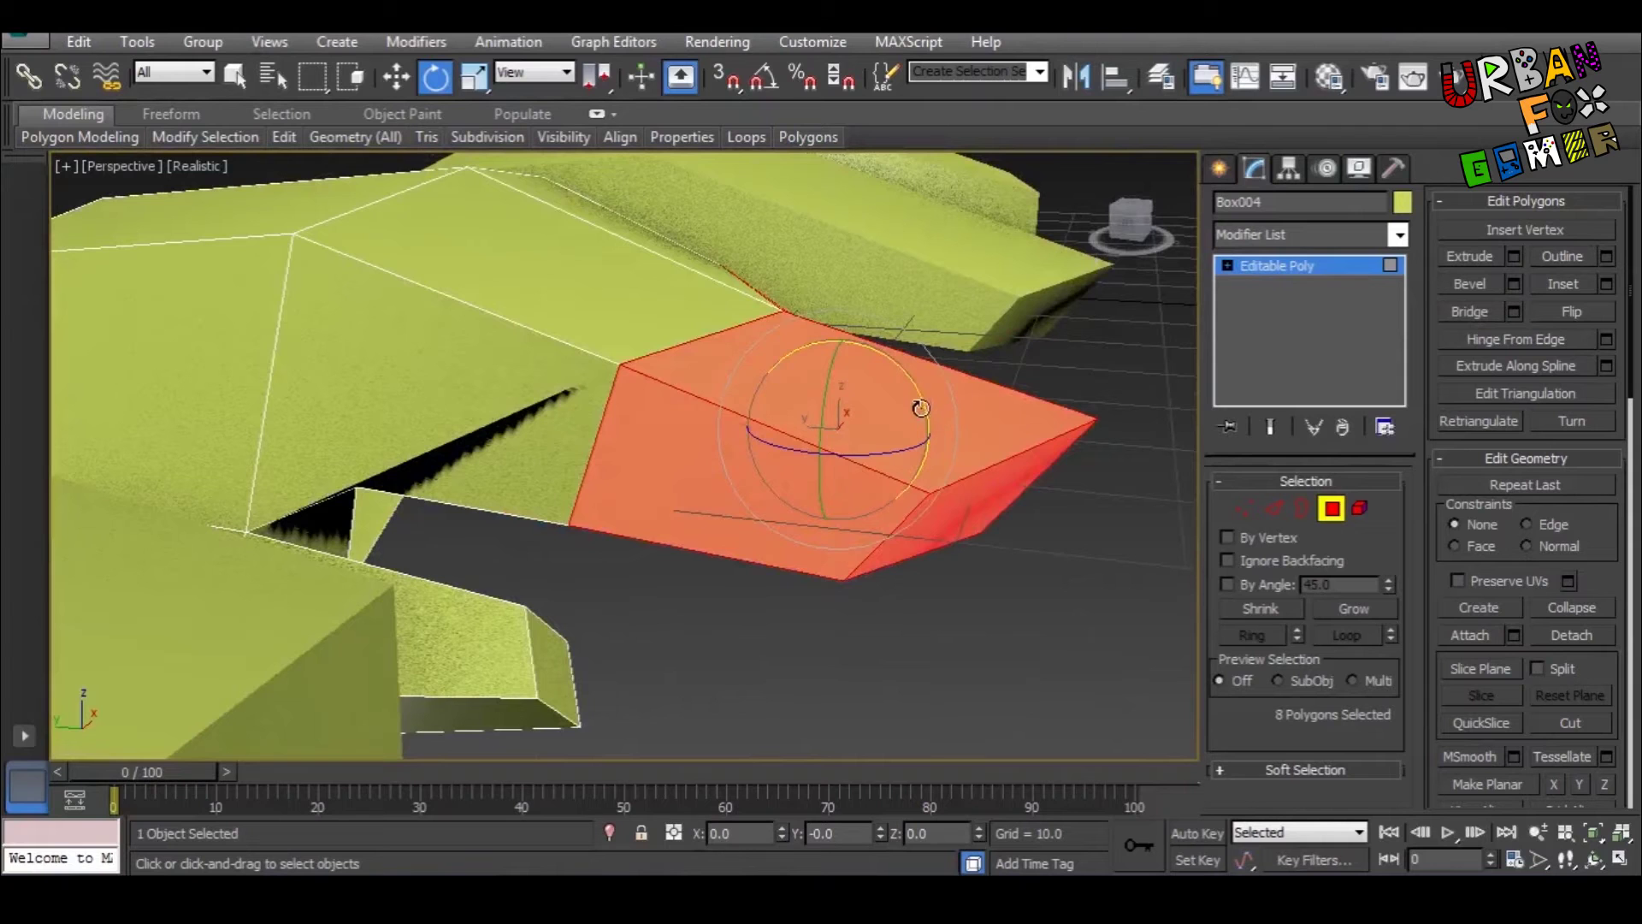
left_click_drag(920, 408, 935, 444)
key("w")
mouse_move(934, 444)
middle_mouse_down("alt")
mouse_move(947, 500)
mouse_move(929, 444)
middle_mouse_up("alt")
left_click_drag(819, 401, 834, 447)
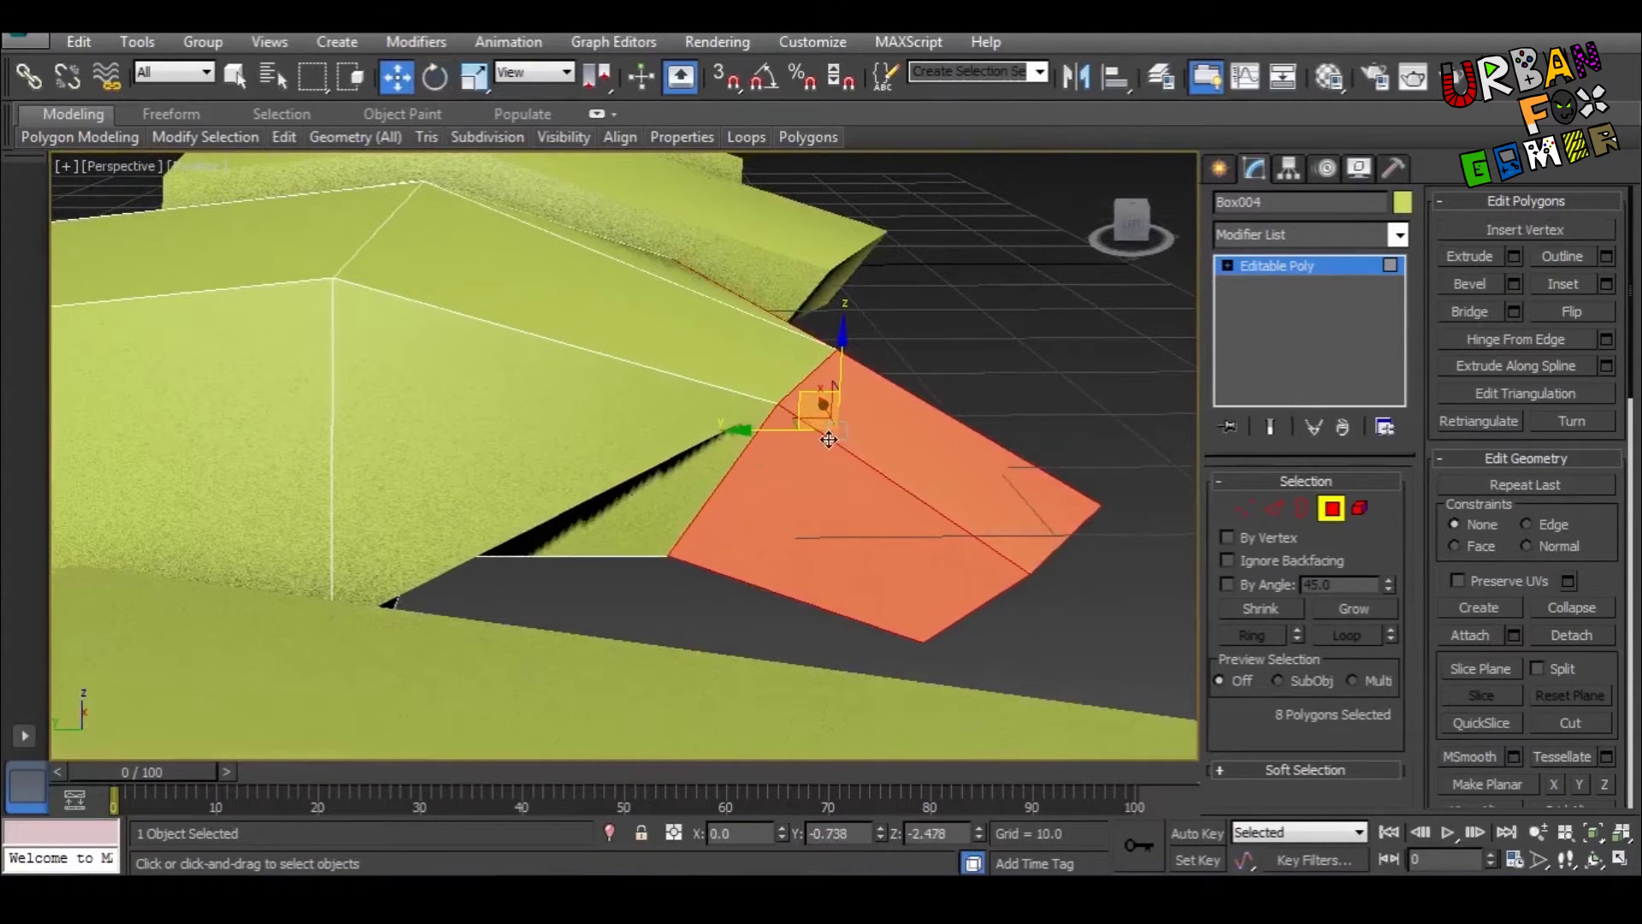
Step: Rotate the selected front section a little further downward to strengthen the bend at the edge loop
scroll(847, 500, "down", 5)
middle_click_drag(903, 557, 859, 472, "alt")
key("e")
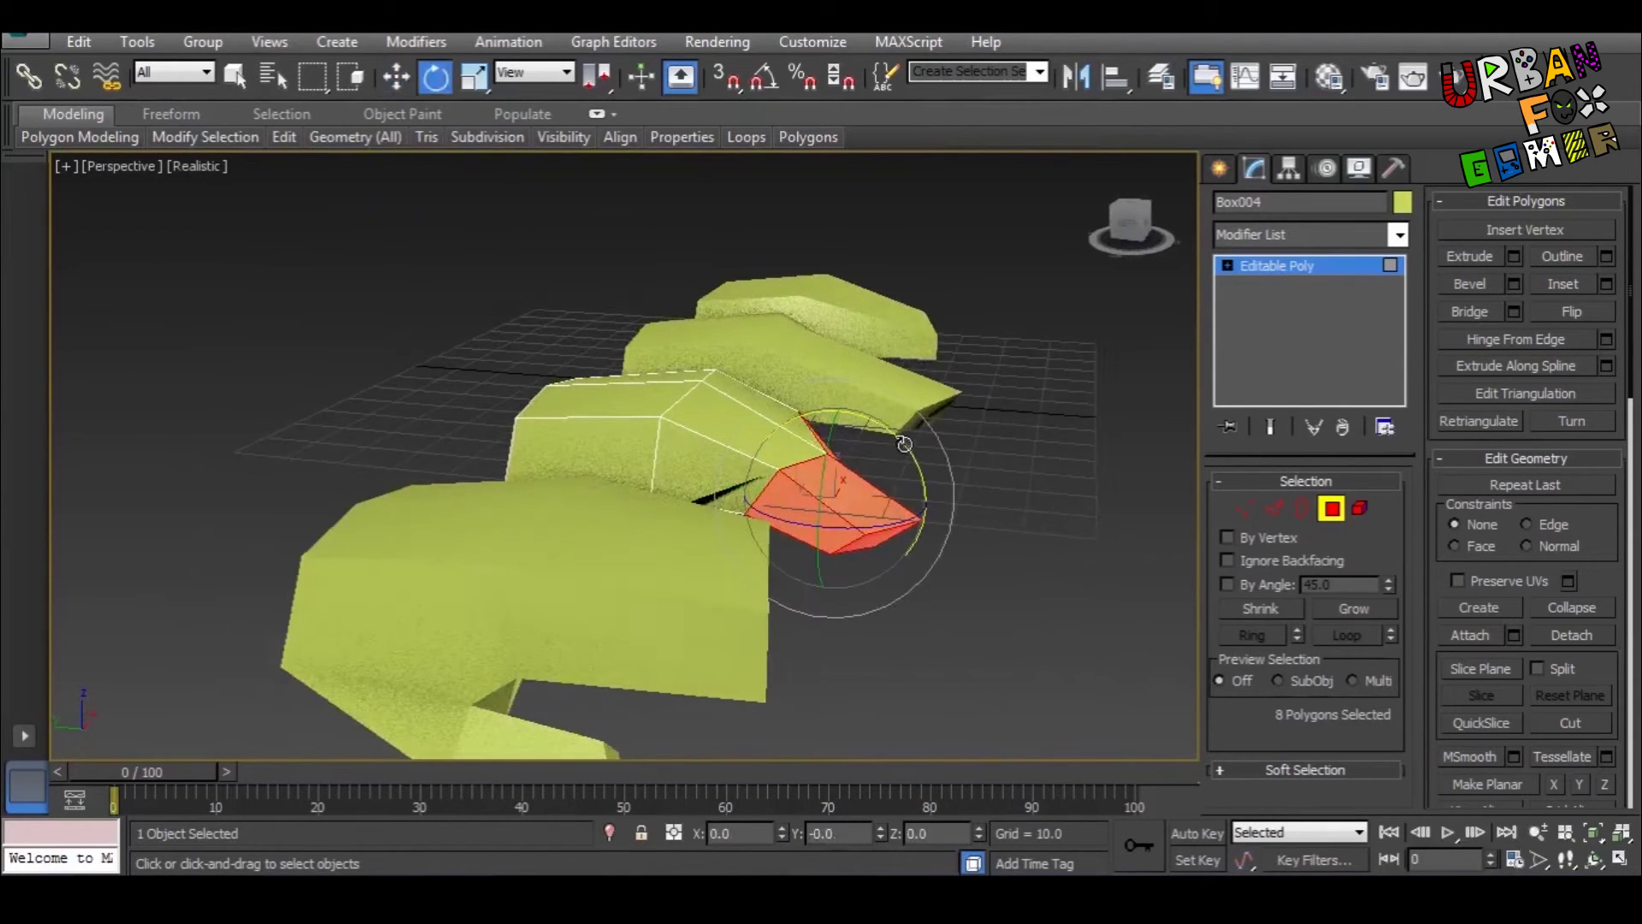
left_click_drag(904, 443, 911, 454)
middle_click_drag(911, 451, 809, 524, "alt")
scroll(989, 531, "up", 2)
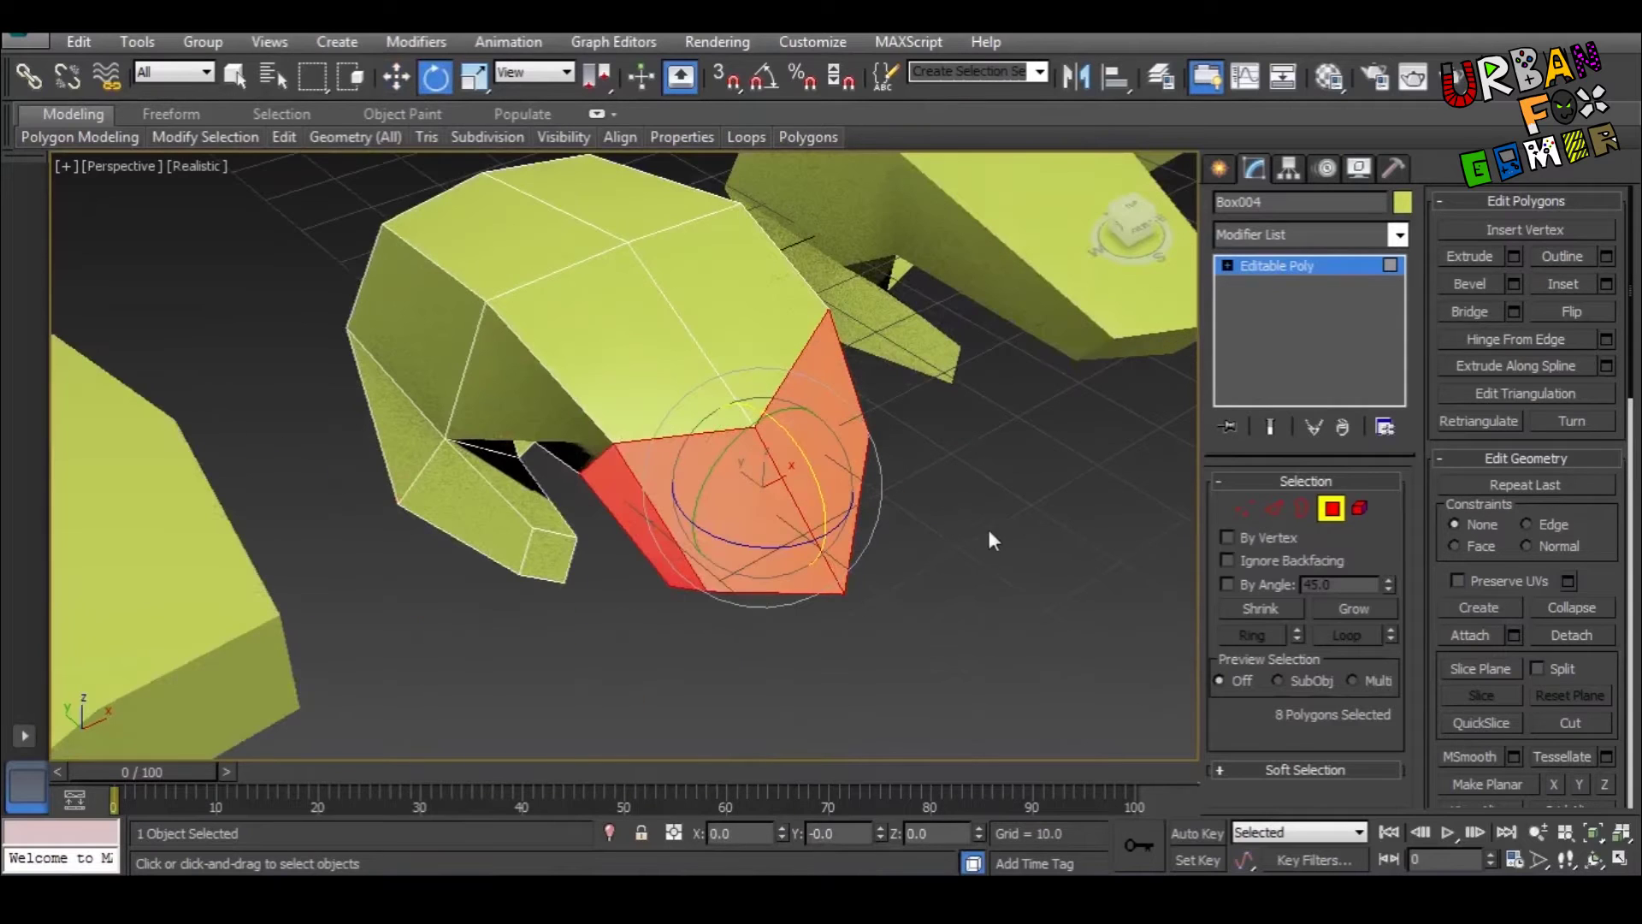
Step: Select two vertices of the new edge loop in wireframe display and move them slightly back and up
left_click(1237, 510)
middle_click_drag(1112, 522, 865, 558, "alt")
middle_click_drag(376, 504, 561, 513)
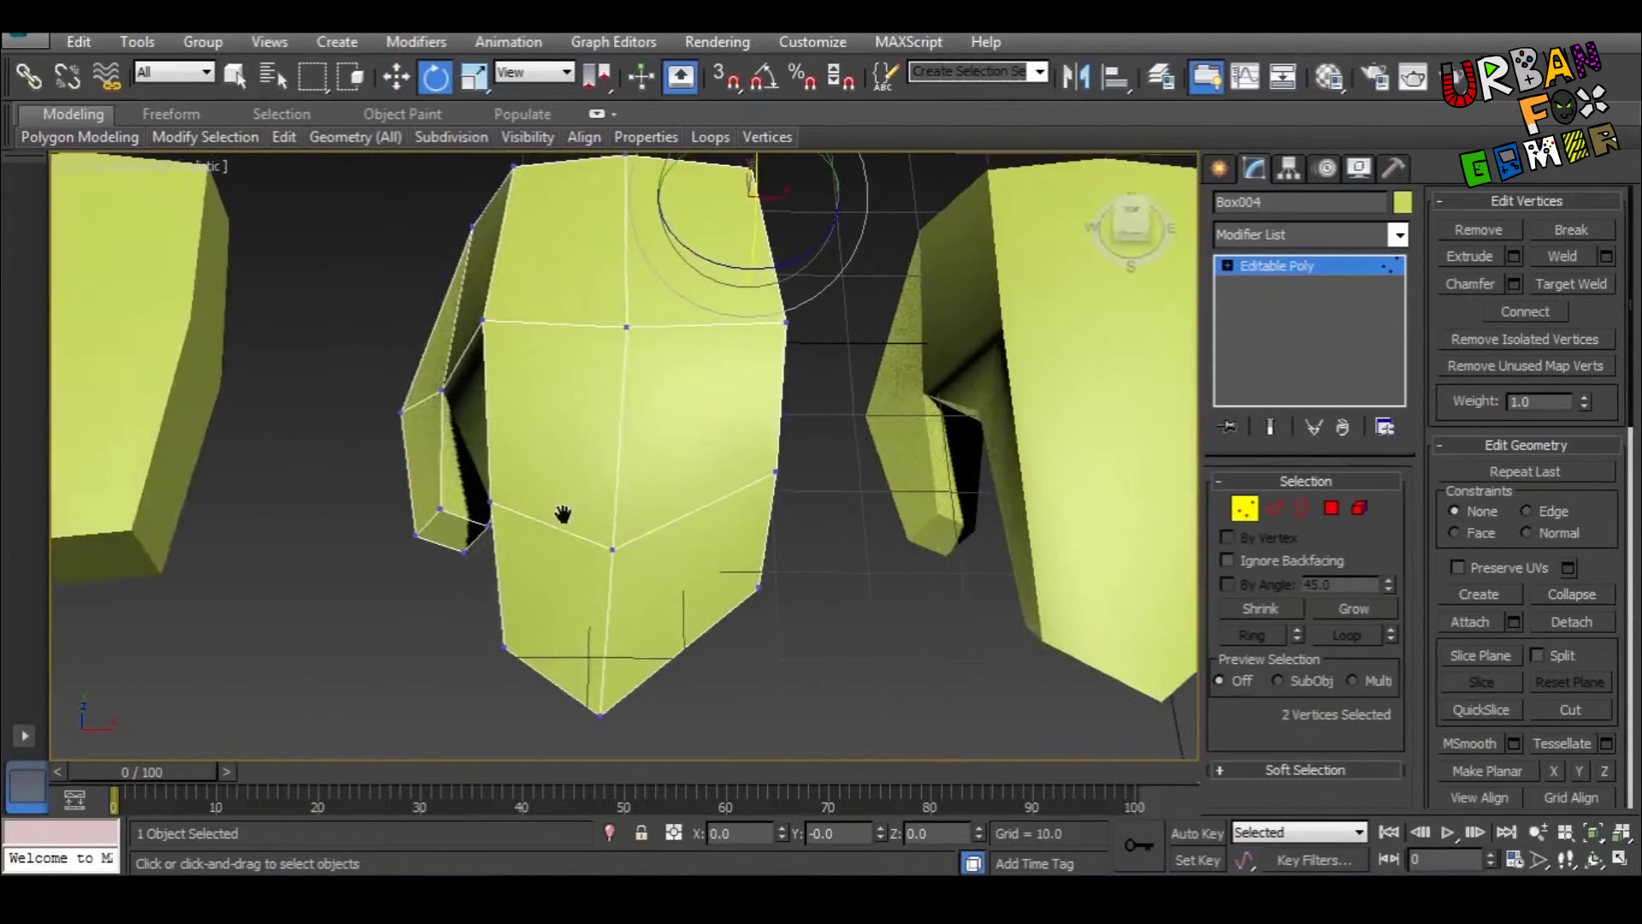
key("F3")
middle_click_drag(630, 587, 602, 480, "alt")
key("w")
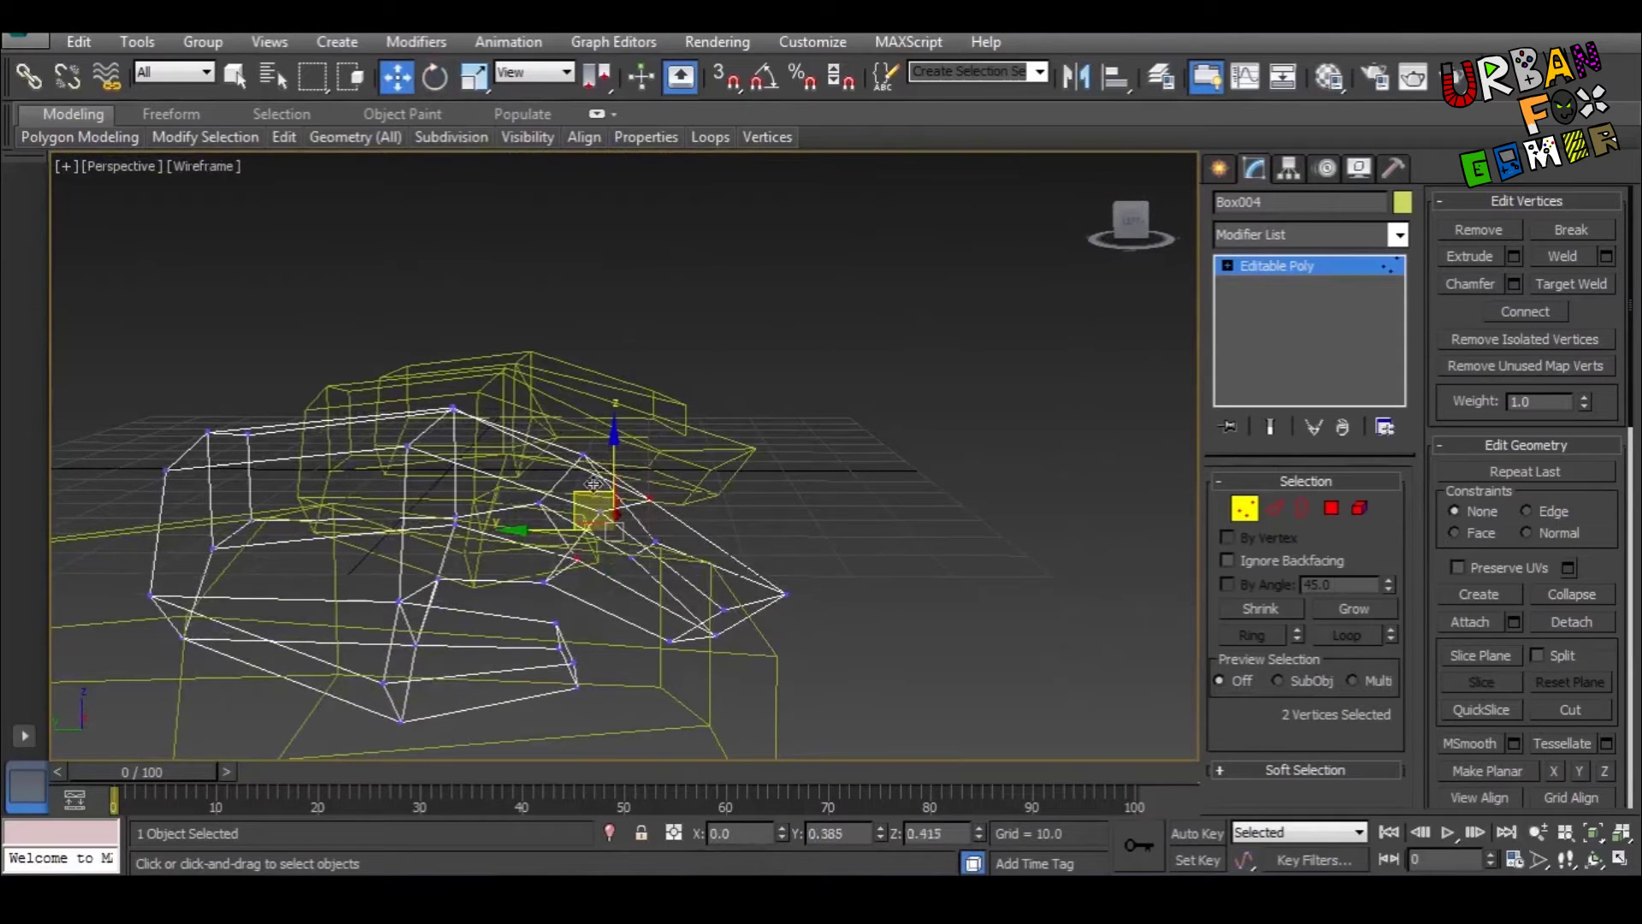
left_click_drag(594, 483, 558, 442)
Step: Return to shaded display and shift the front section's four lengthwise centre vertices about 1 unit along X
key("F3")
middle_click_drag(675, 554, 772, 549, "alt")
scroll(773, 549, "down", 3)
scroll(772, 556, "up", 5)
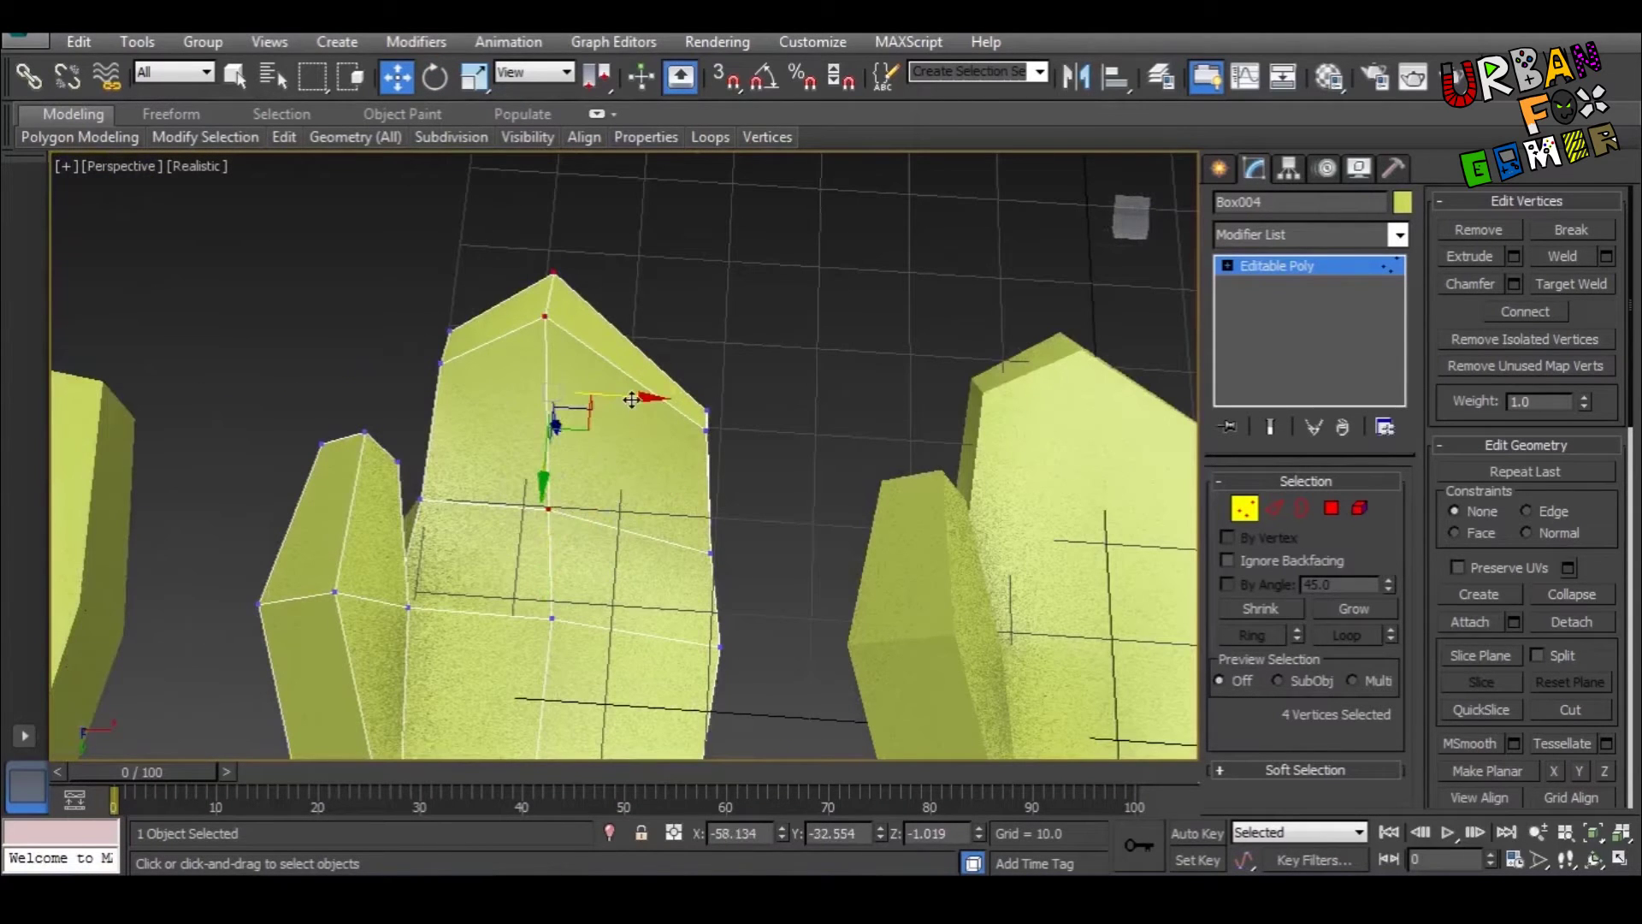
left_click_drag(631, 399, 643, 399)
scroll(700, 558, "down", 4)
scroll(672, 476, "up", 4)
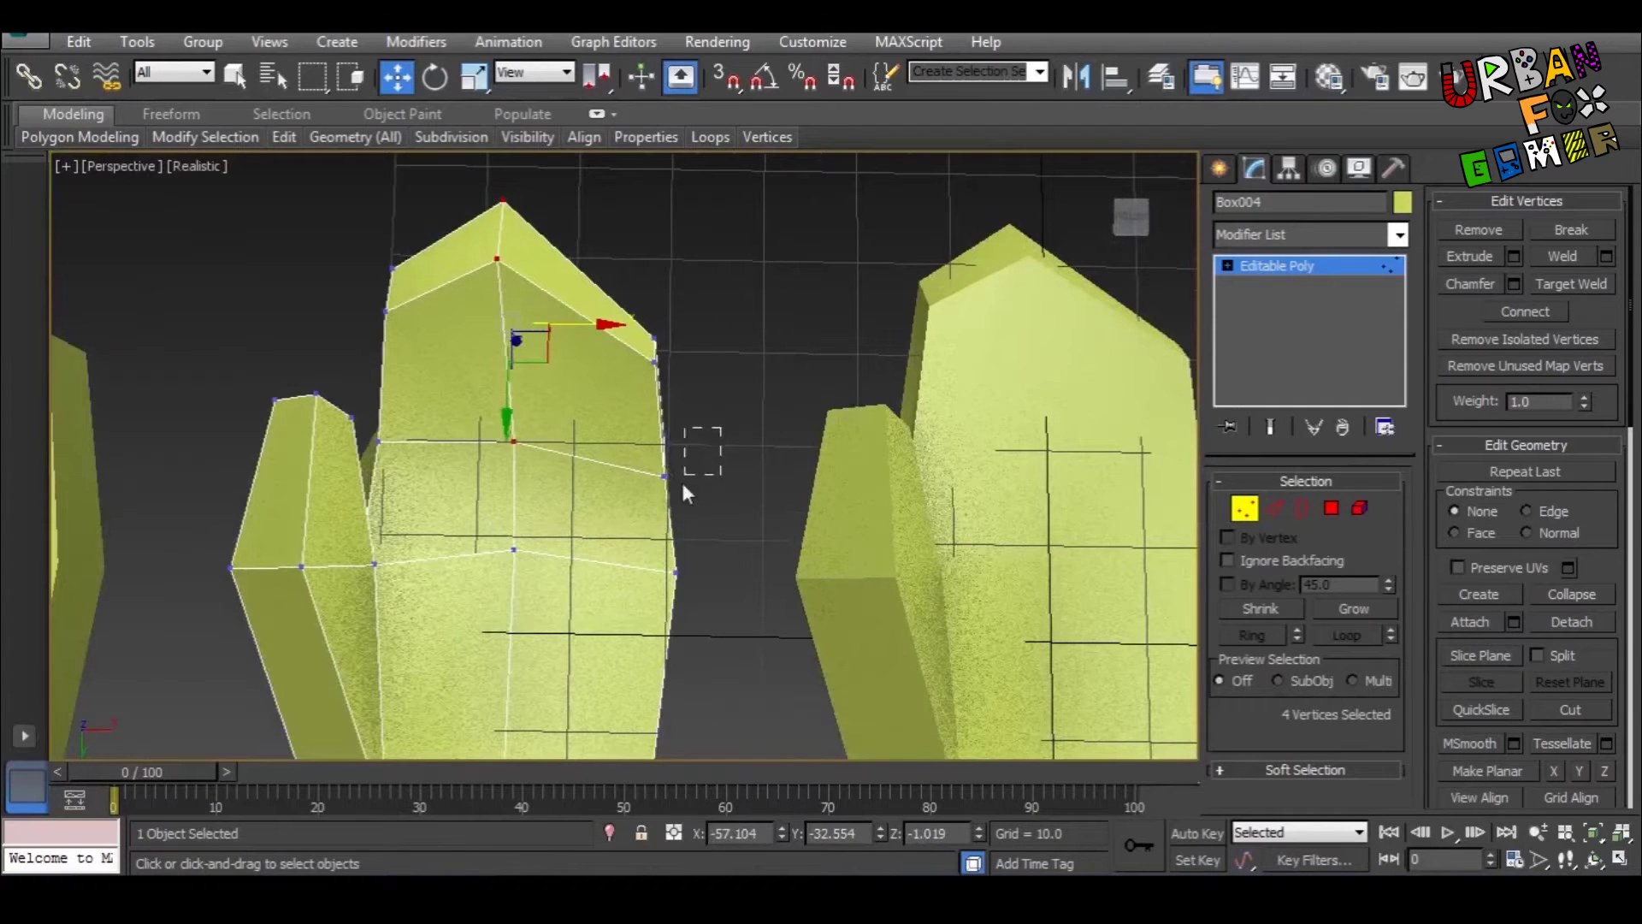
Step: Select the edge loop's two vertices on the side away from the thumb and display the blocks with edged faces
scroll(657, 532, "down", 5)
middle_click_drag(656, 531, 913, 781, "alt")
scroll(684, 586, "up", 5)
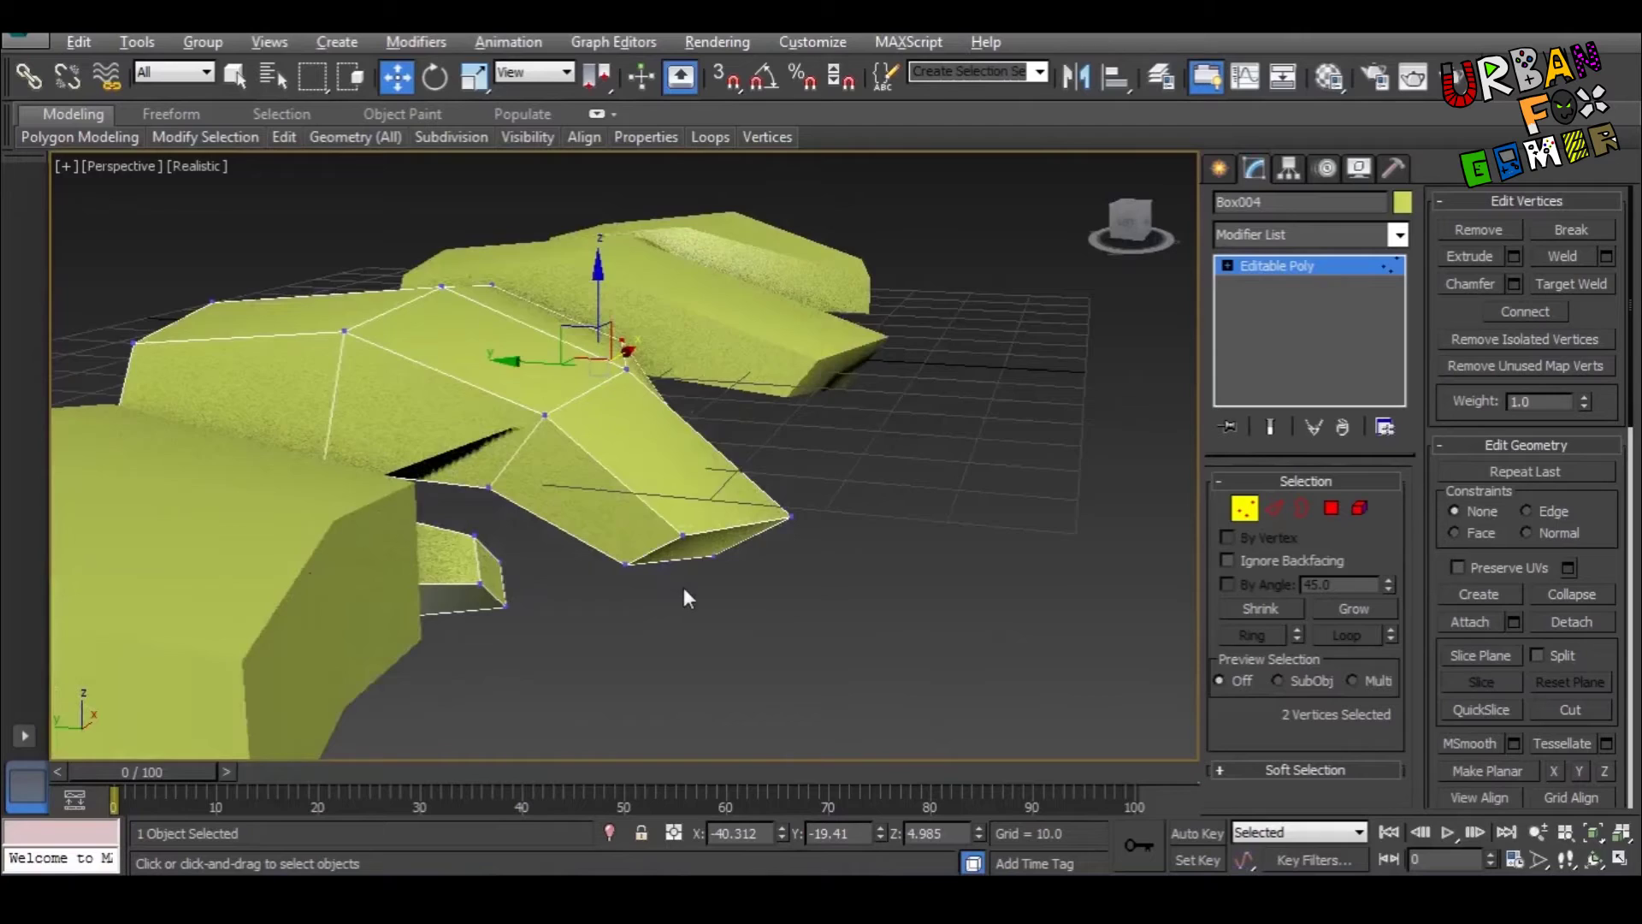
middle_click_drag(688, 621, 801, 442, "alt")
middle_click_drag(671, 562, 547, 440, "alt")
mouse_move(560, 563)
middle_mouse_down("alt")
mouse_move(396, 367)
mouse_move(406, 412)
mouse_move(641, 411)
mouse_move(807, 440)
mouse_move(864, 510)
mouse_move(871, 459)
mouse_move(853, 484)
mouse_move(733, 257)
mouse_move(690, 382)
mouse_move(784, 399)
mouse_move(565, 396)
middle_mouse_up("alt")
key("q")
key("F3")
key("F3")
key("F4")
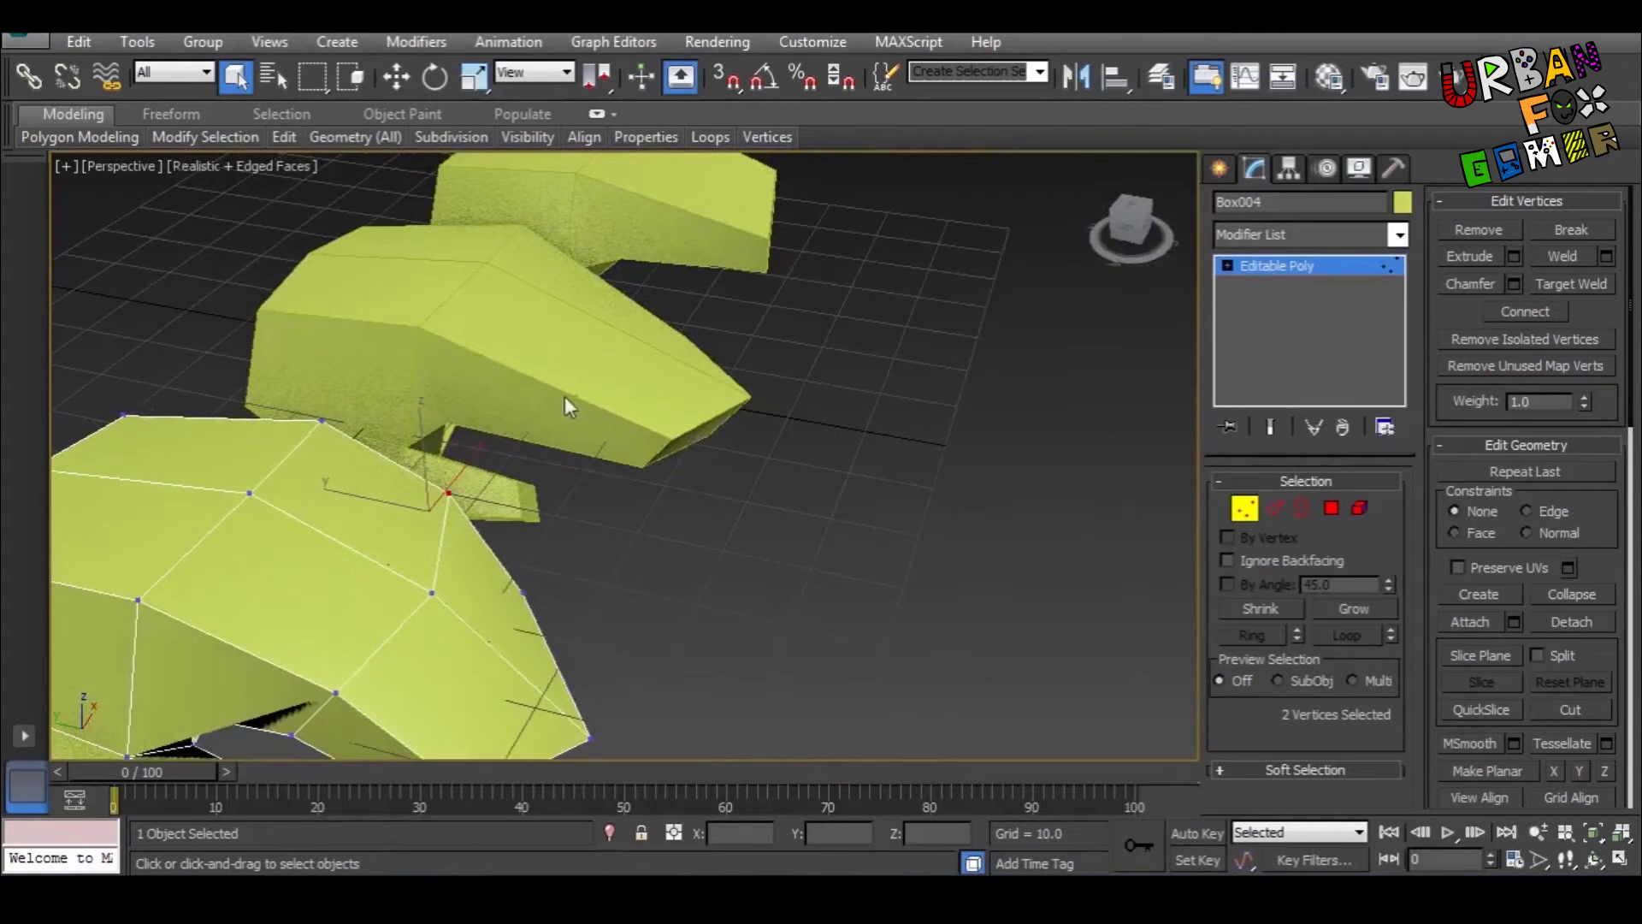
middle_click_drag(665, 460, 1129, 537, "alt")
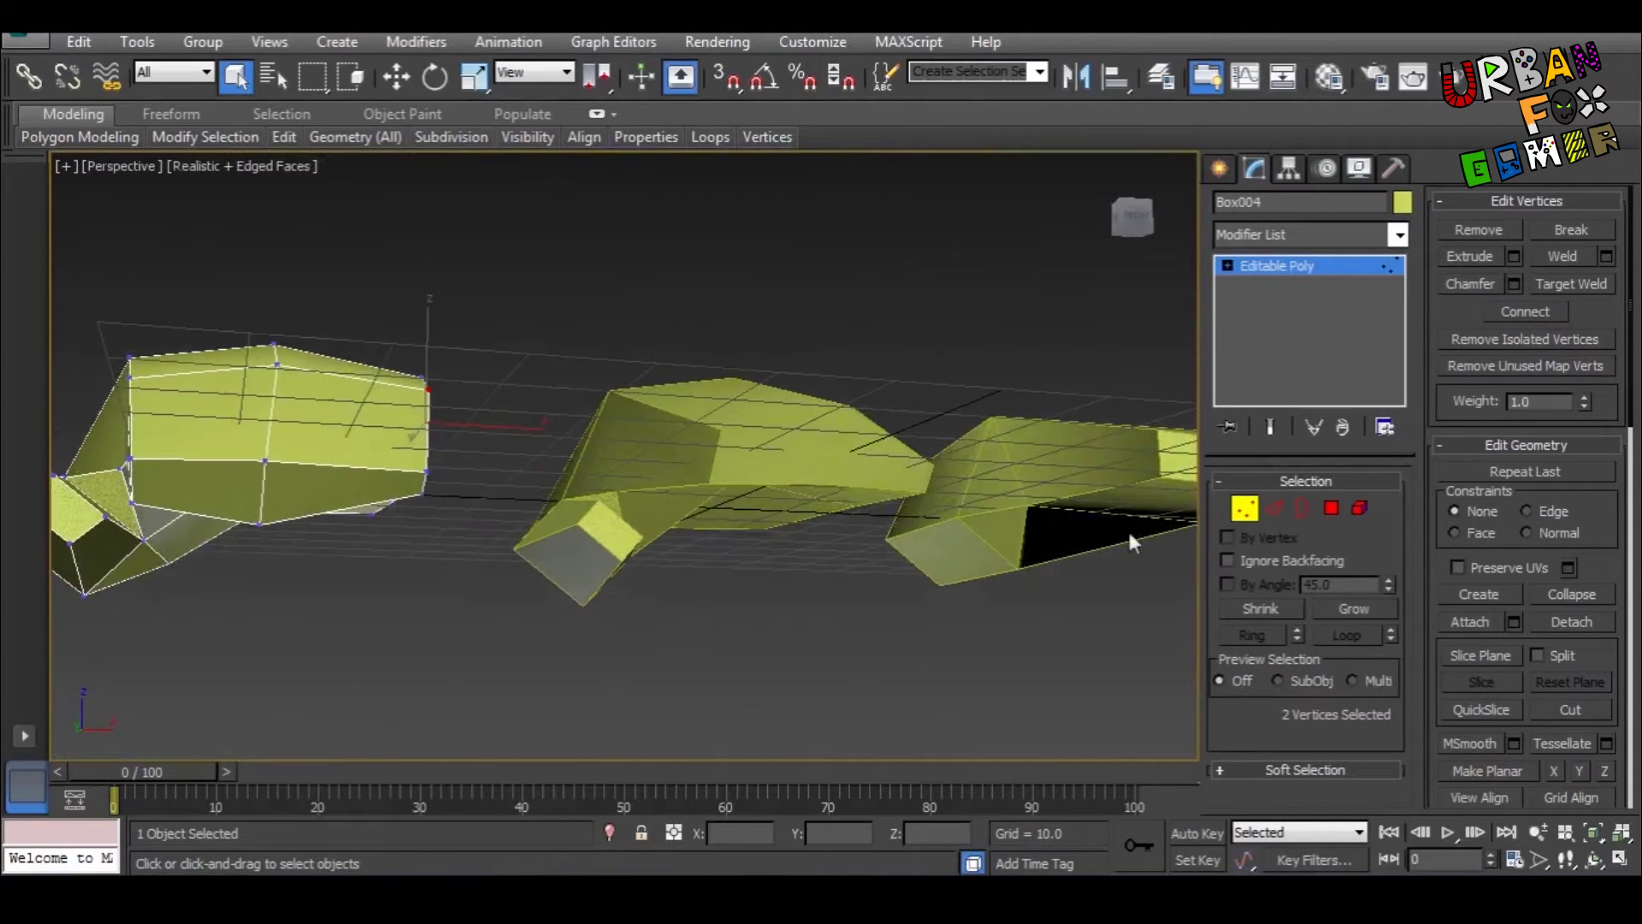
Step: Connect the upper side vertex and the underside vertices behind the thumb on the original block
left_click(1245, 510)
left_click(831, 537)
middle_click_drag(831, 537, 807, 479, "alt")
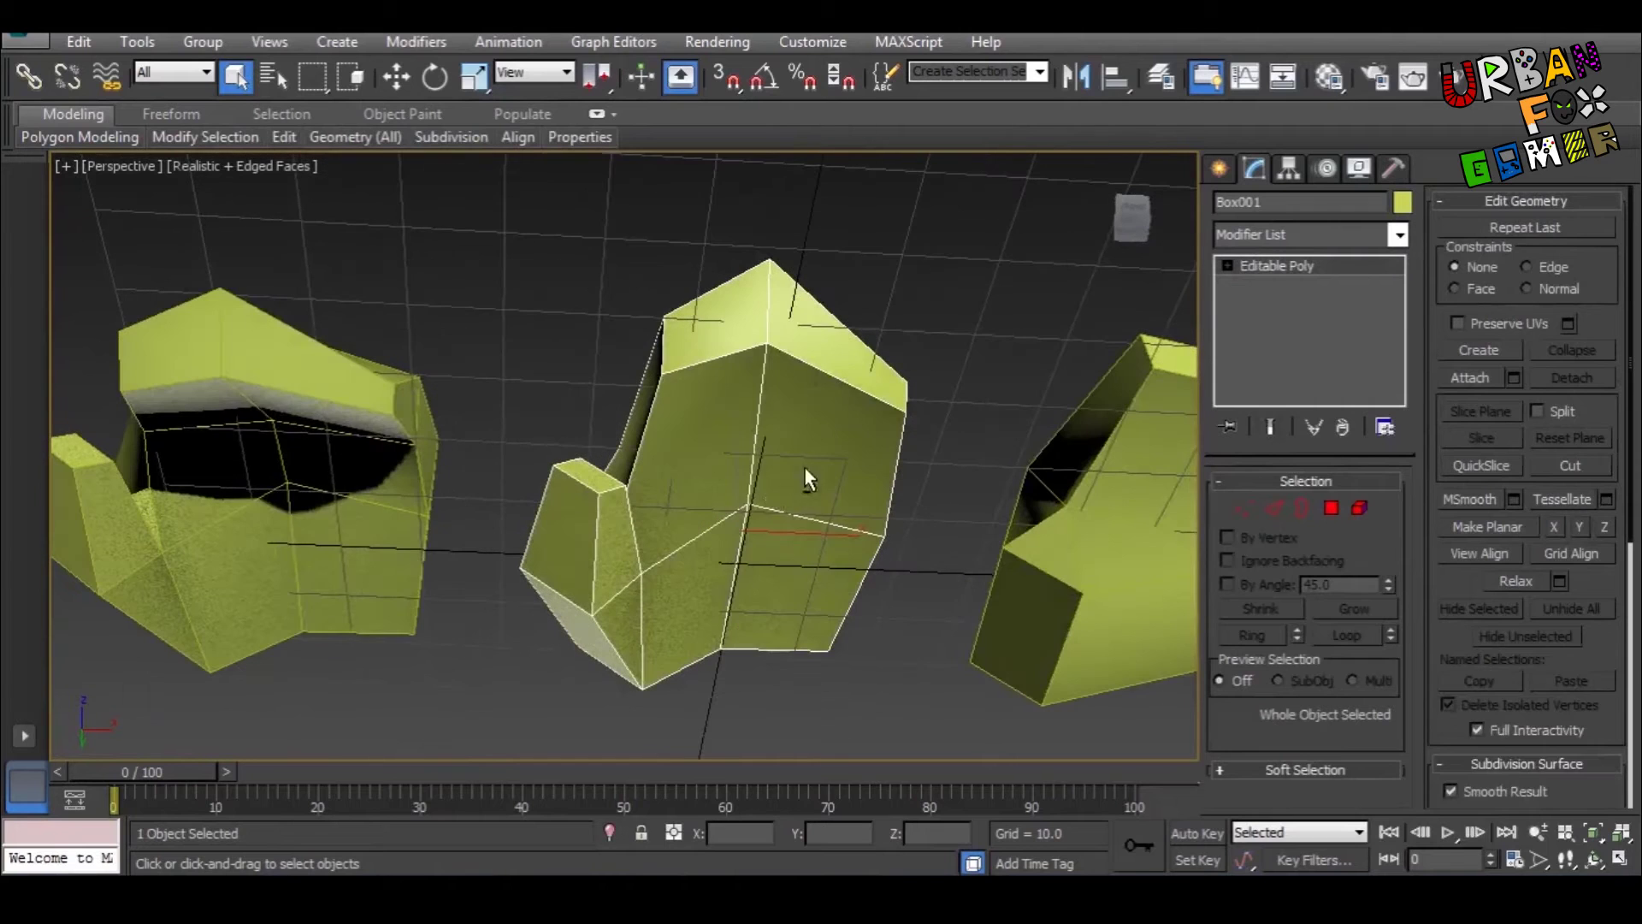
left_click(1245, 508)
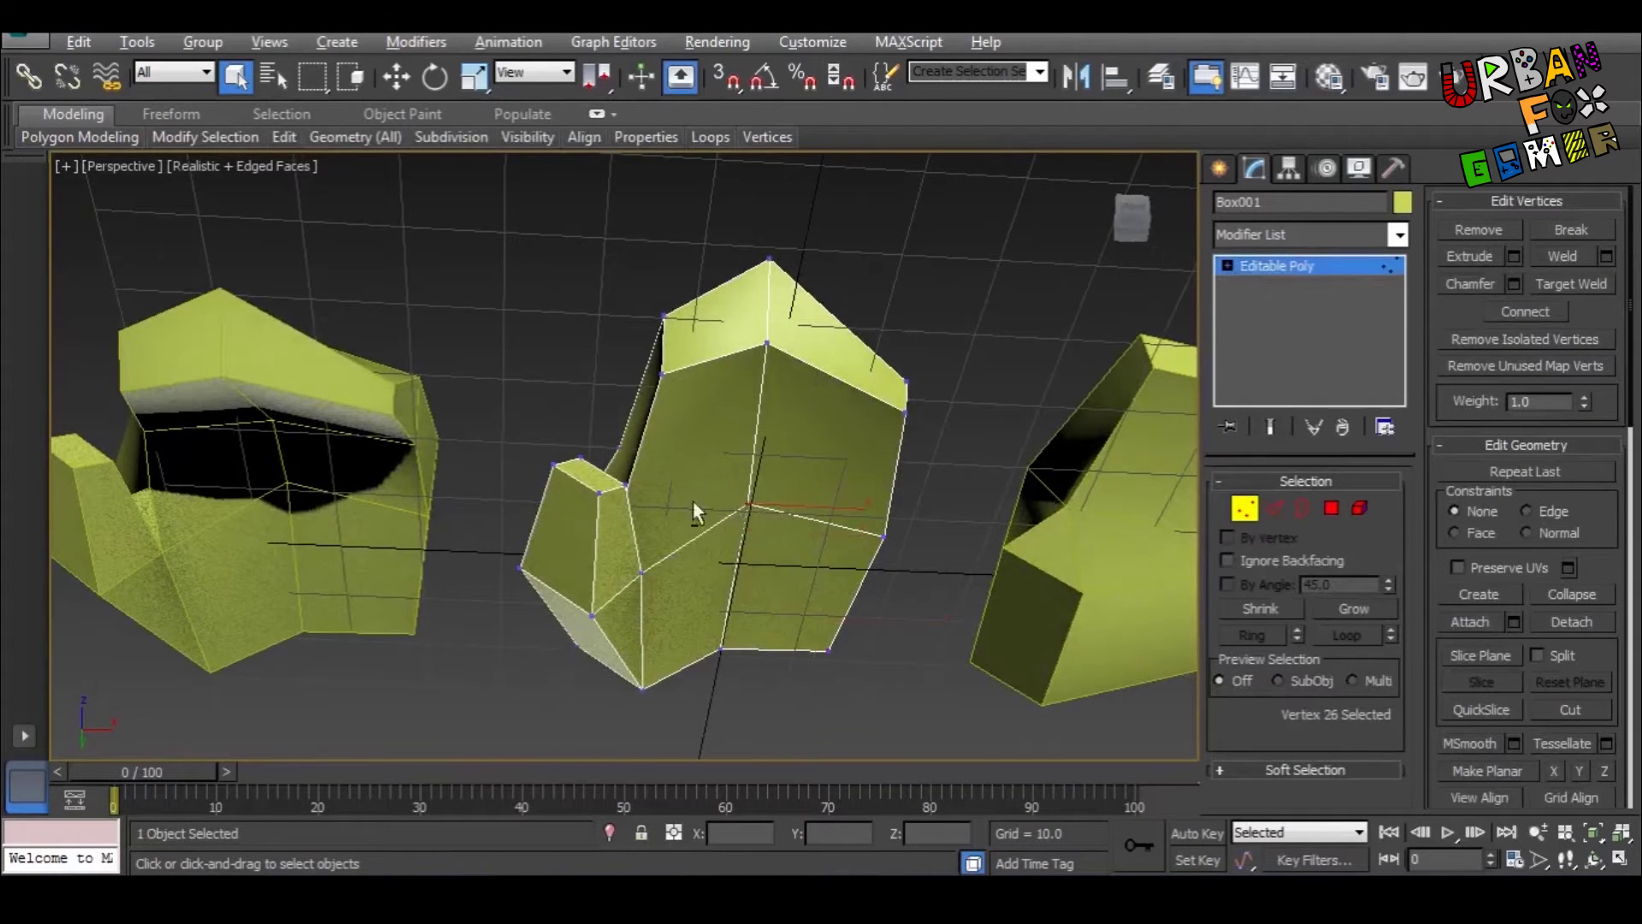
middle_click_drag(694, 504, 630, 522, "alt")
middle_click_drag(612, 425, 629, 400, "alt")
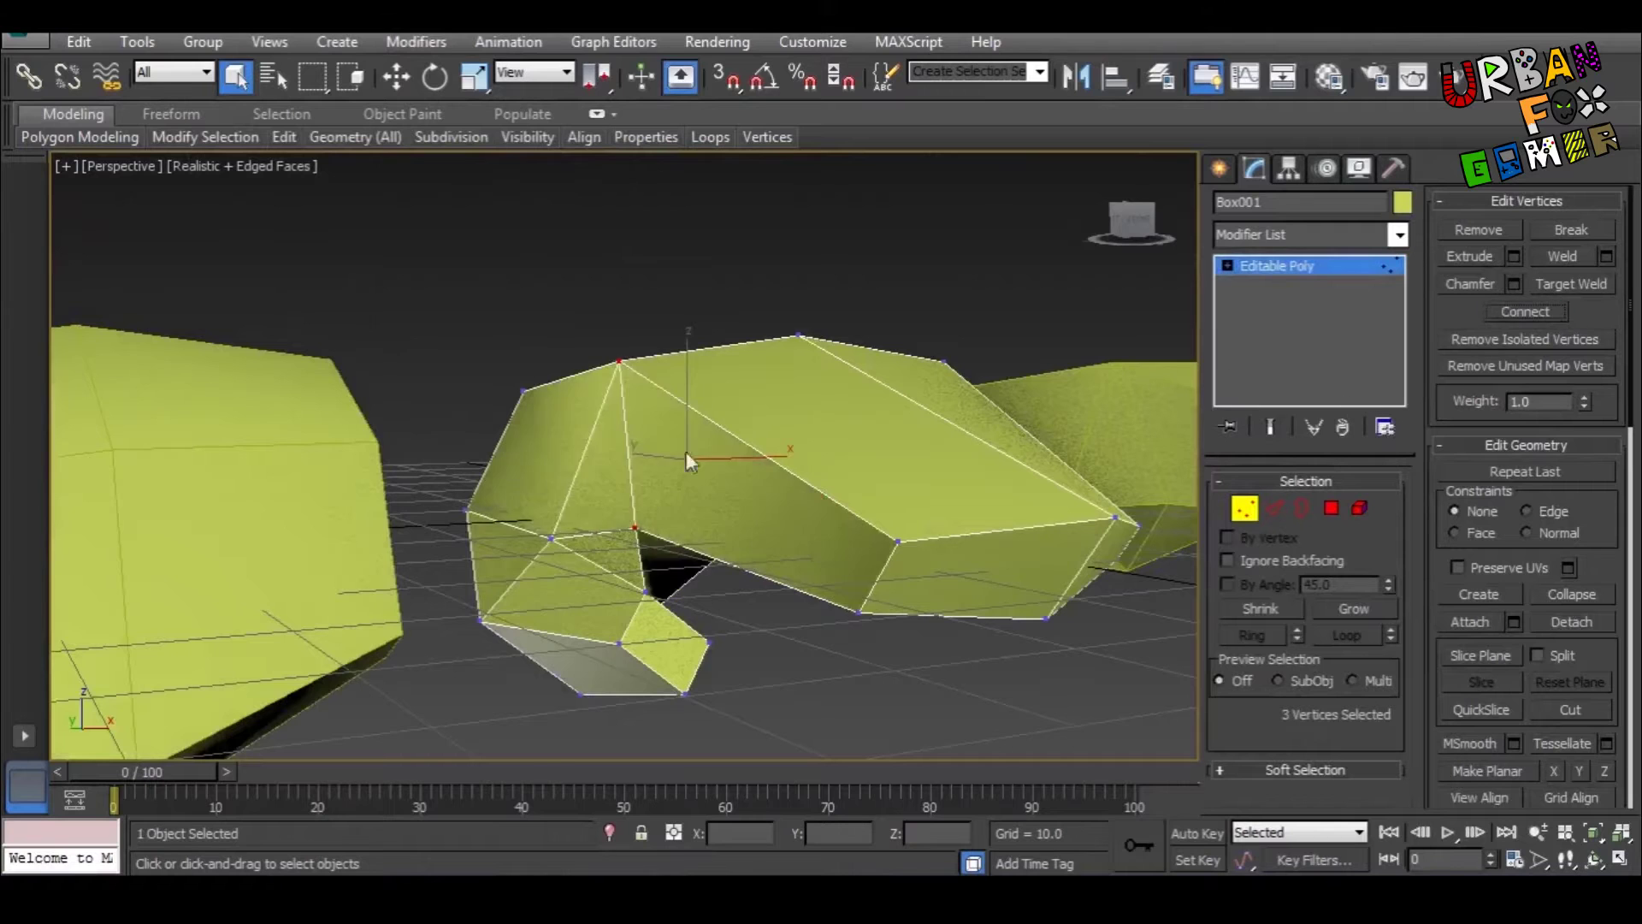
middle_click_drag(689, 462, 1214, 511, "alt")
Step: Connect the matching three vertices behind the thumb on the bent copy, and leave vertex editing with nothing selected
left_click(1245, 511)
left_click(513, 495)
key("z")
scroll(677, 497, "down", 3)
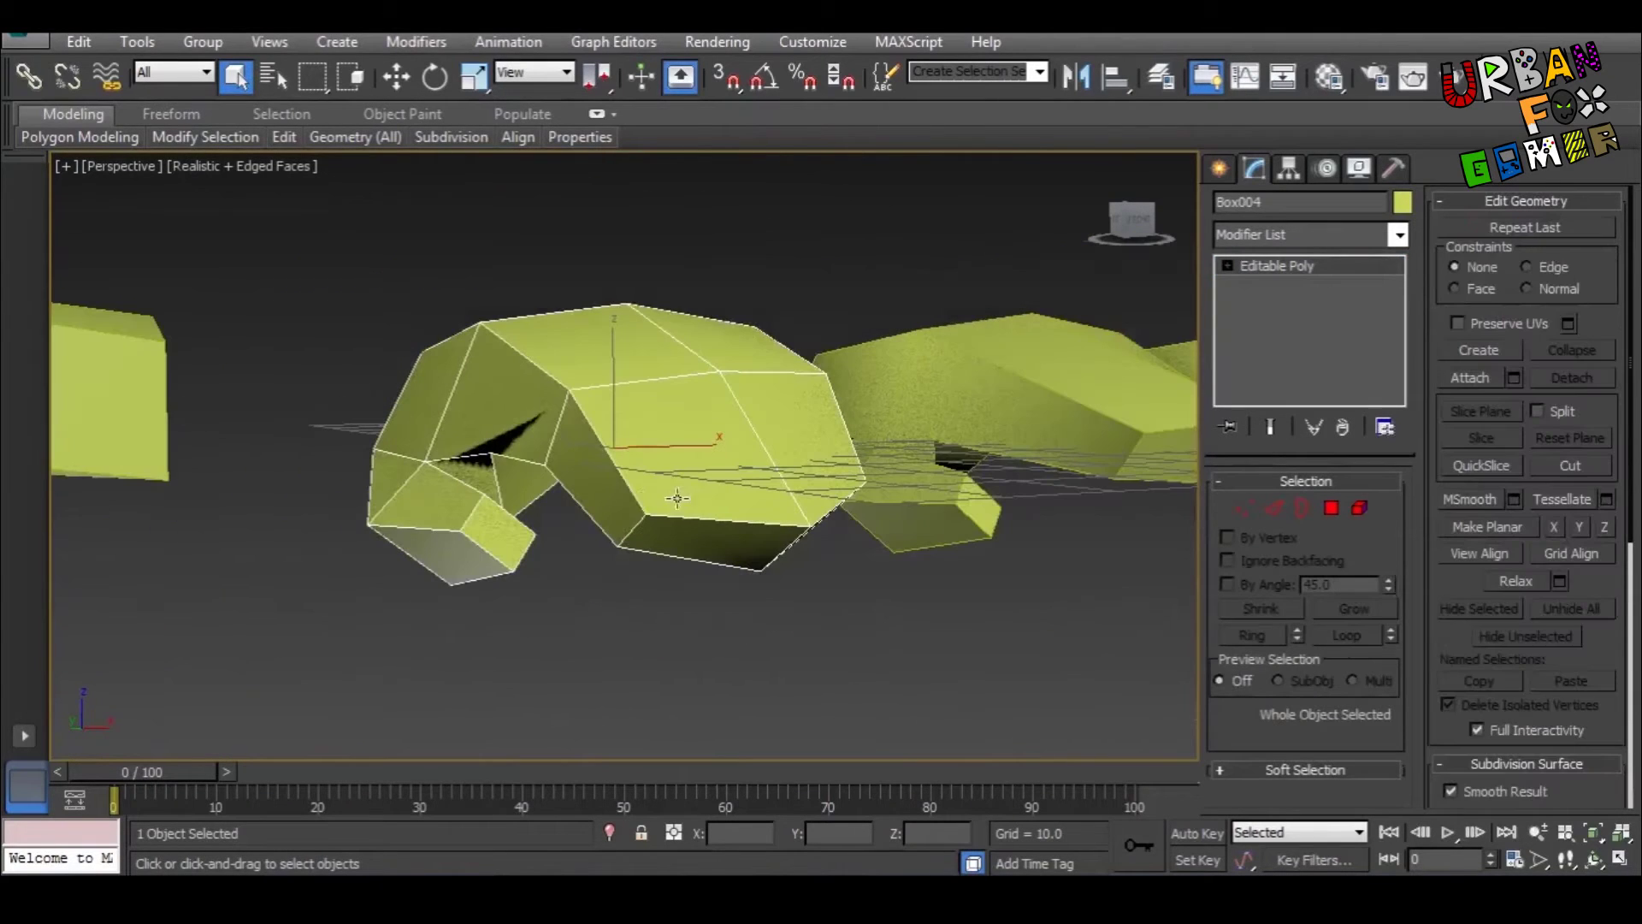
left_click(1244, 506)
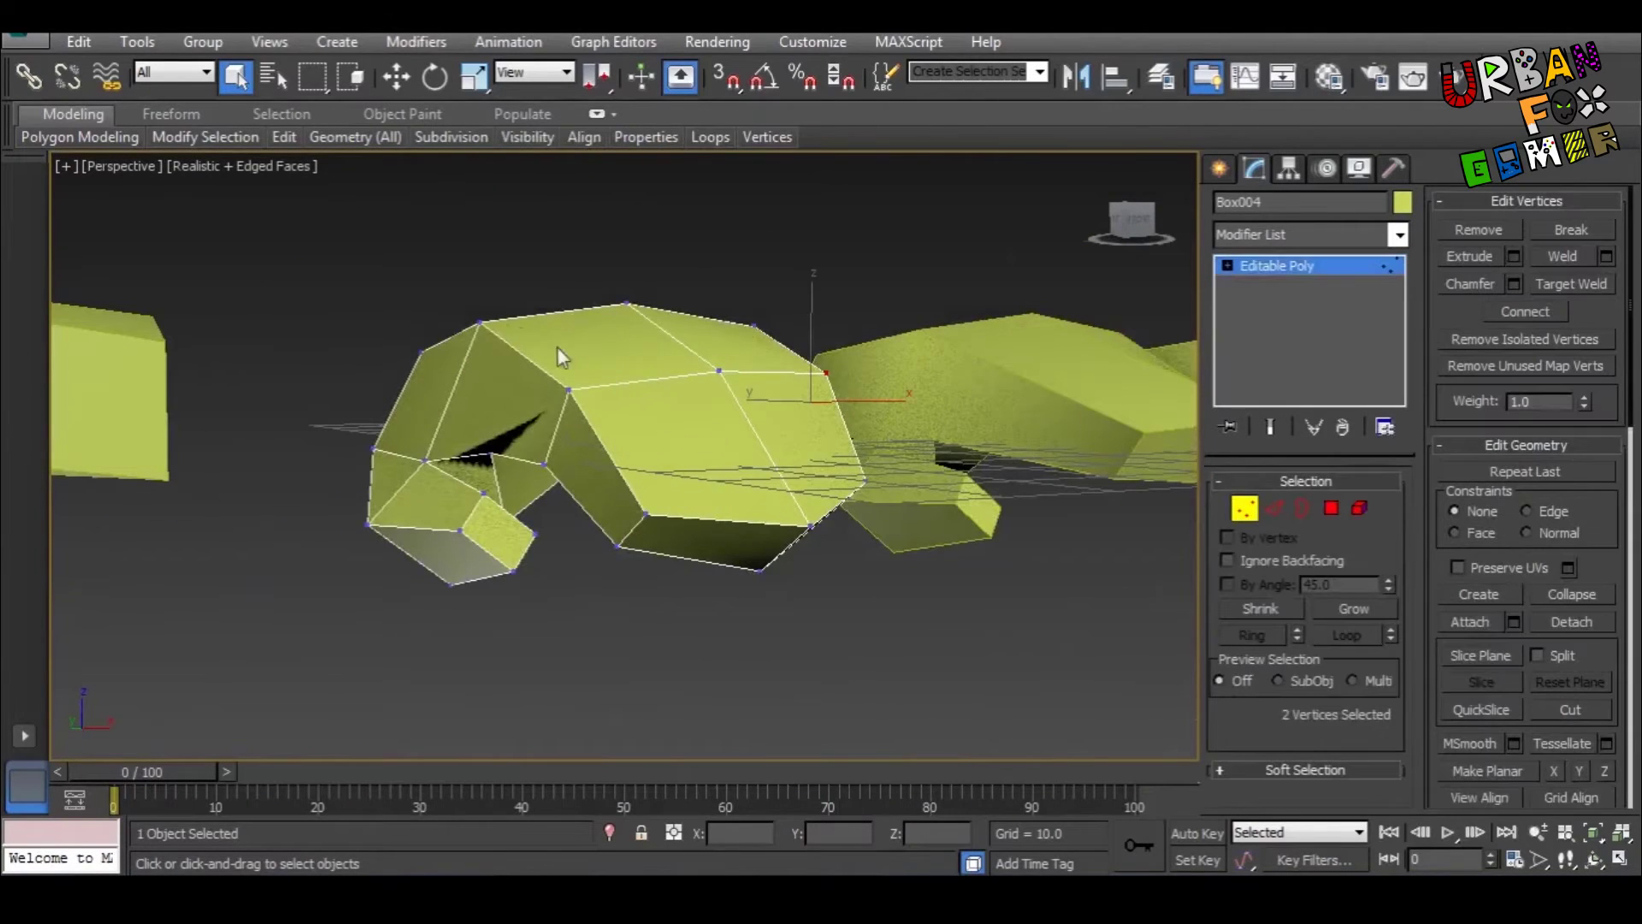
left_click(483, 328)
middle_click_drag(491, 449, 638, 436, "alt")
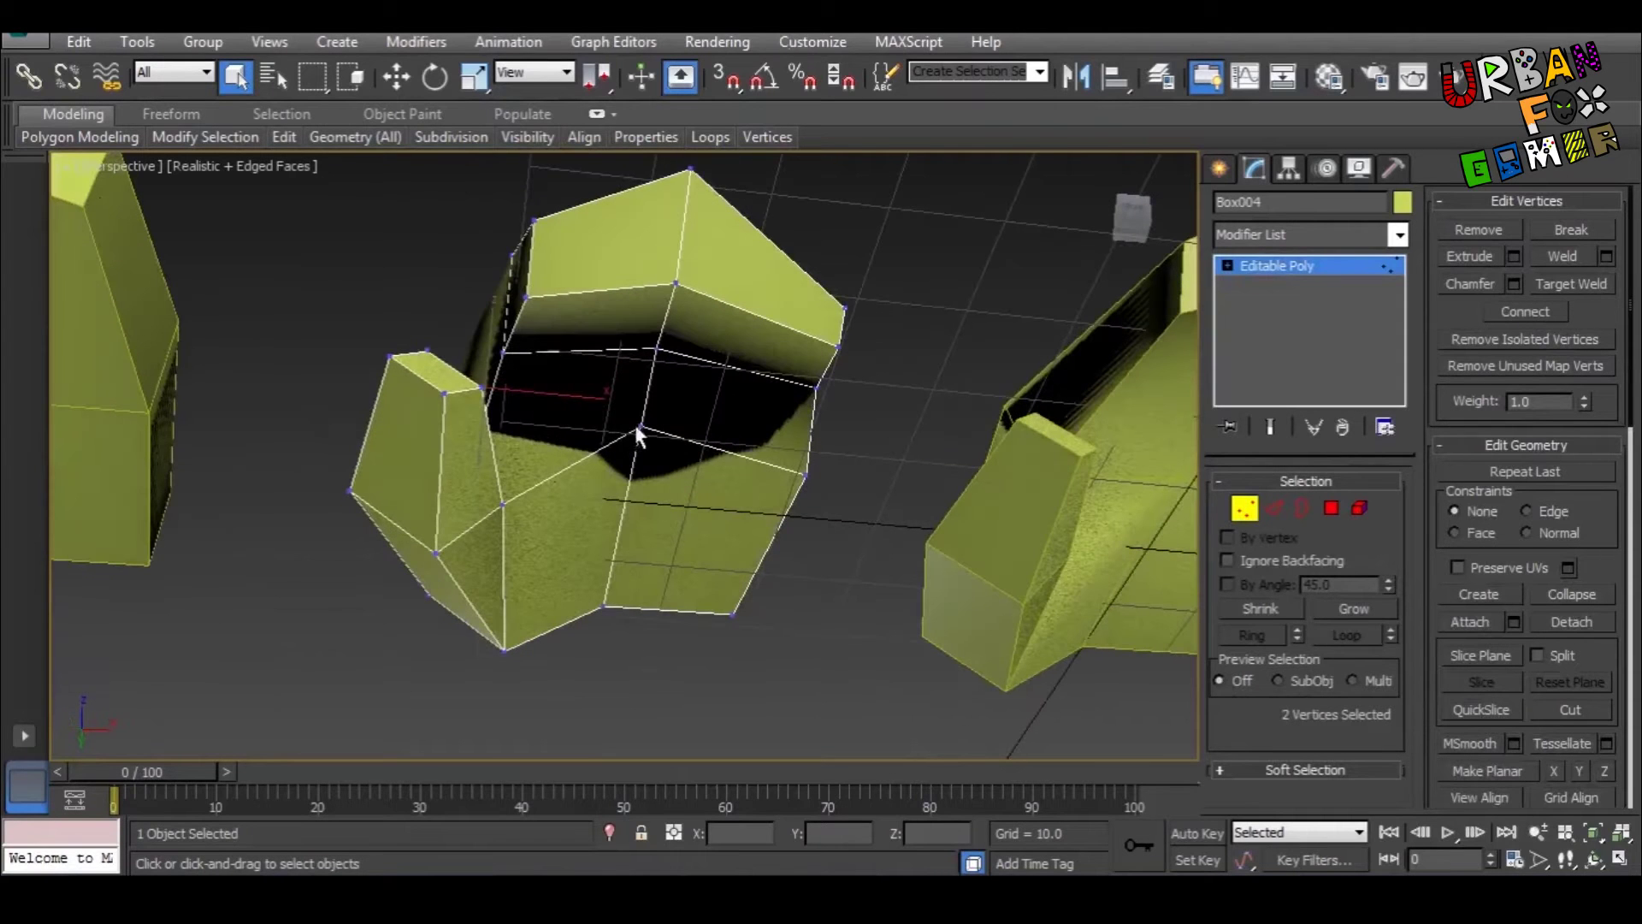
left_click(1505, 319)
scroll(895, 413, "down", 5)
middle_click_drag(900, 395, 918, 545, "alt")
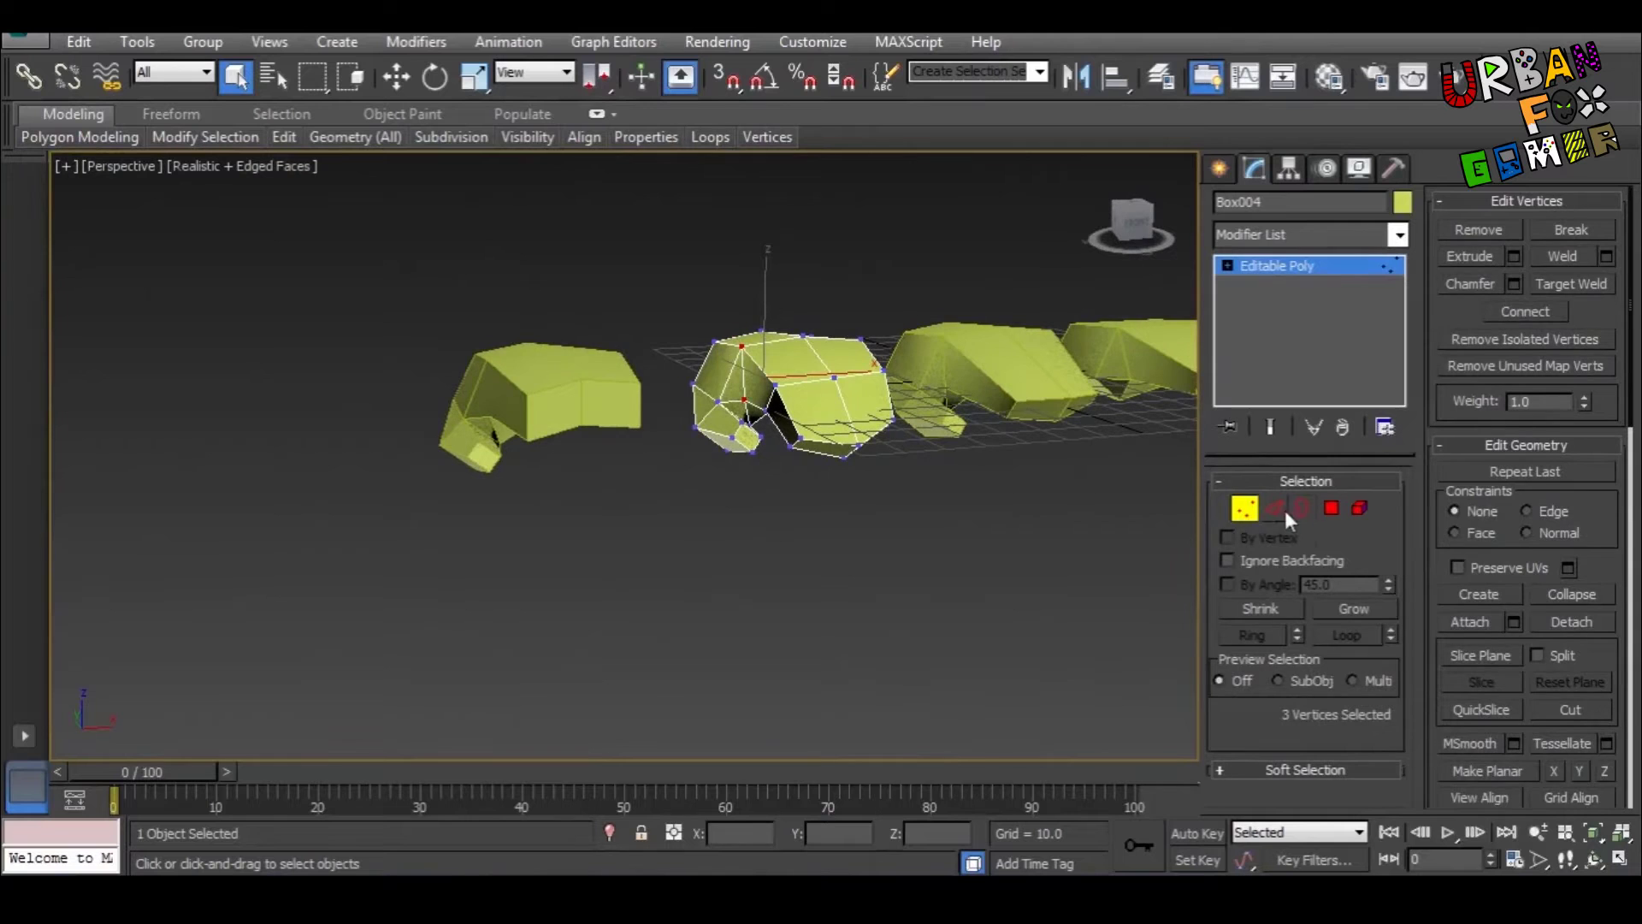
left_click(1251, 508)
middle_click_drag(1026, 411, 721, 543, "alt")
left_click(590, 470)
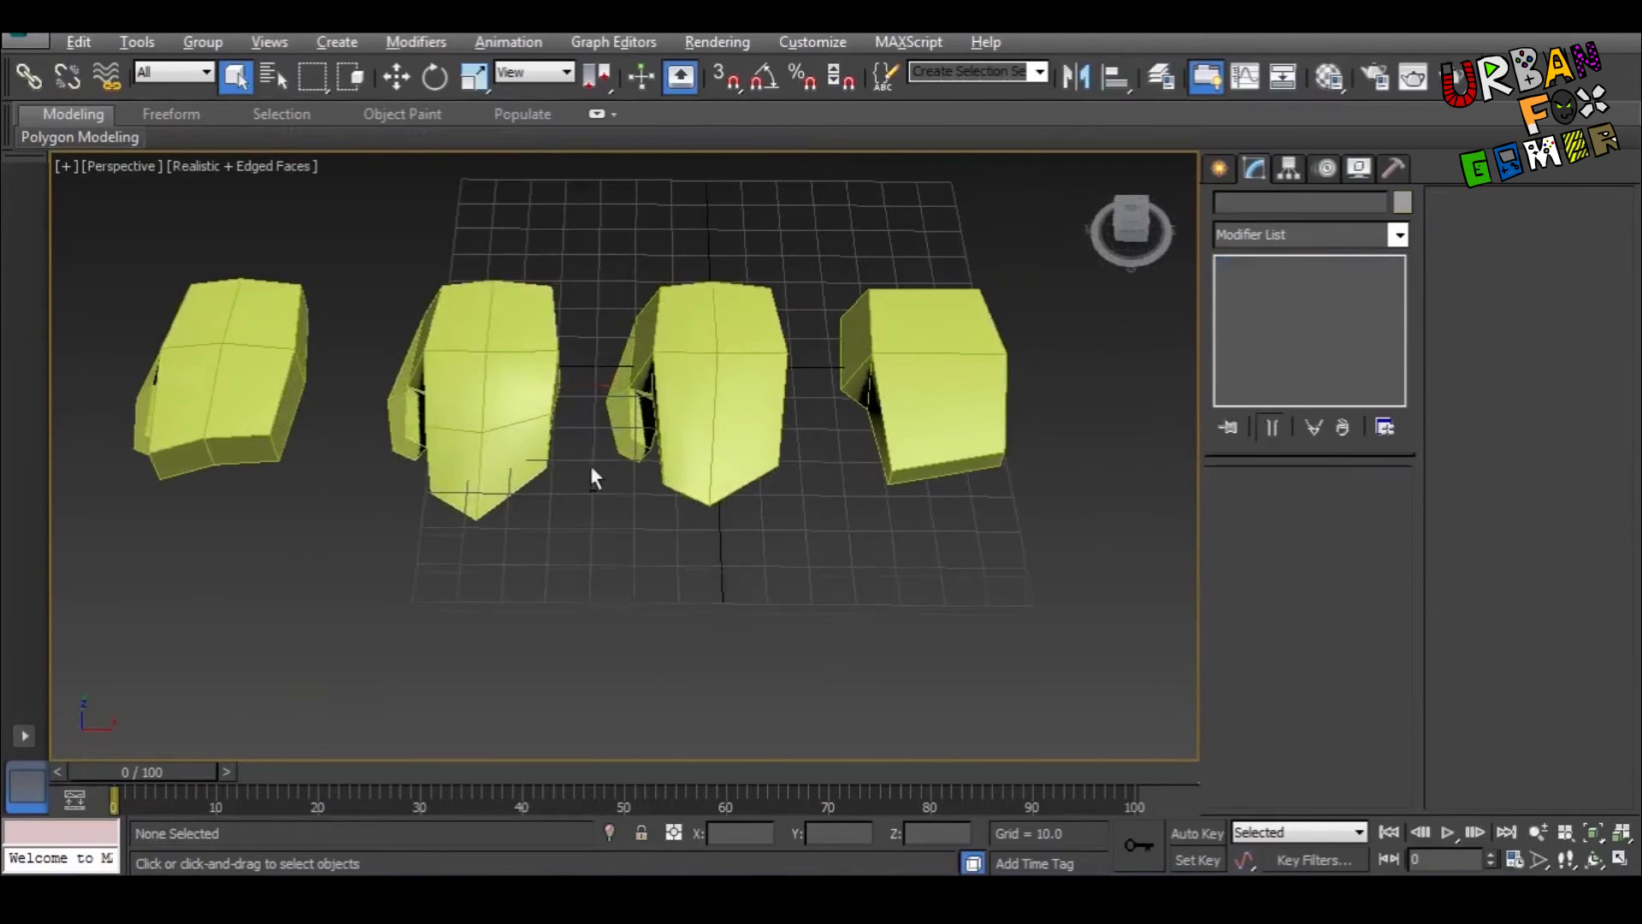
Step: Shorten the outer blunt-fronted copy beside the bent one by moving its two front end polygons back about 13 units along Y
middle_click_drag(590, 470, 902, 463, "alt")
scroll(506, 463, "up", 5)
left_click(428, 462)
middle_click_drag(427, 462, 671, 572)
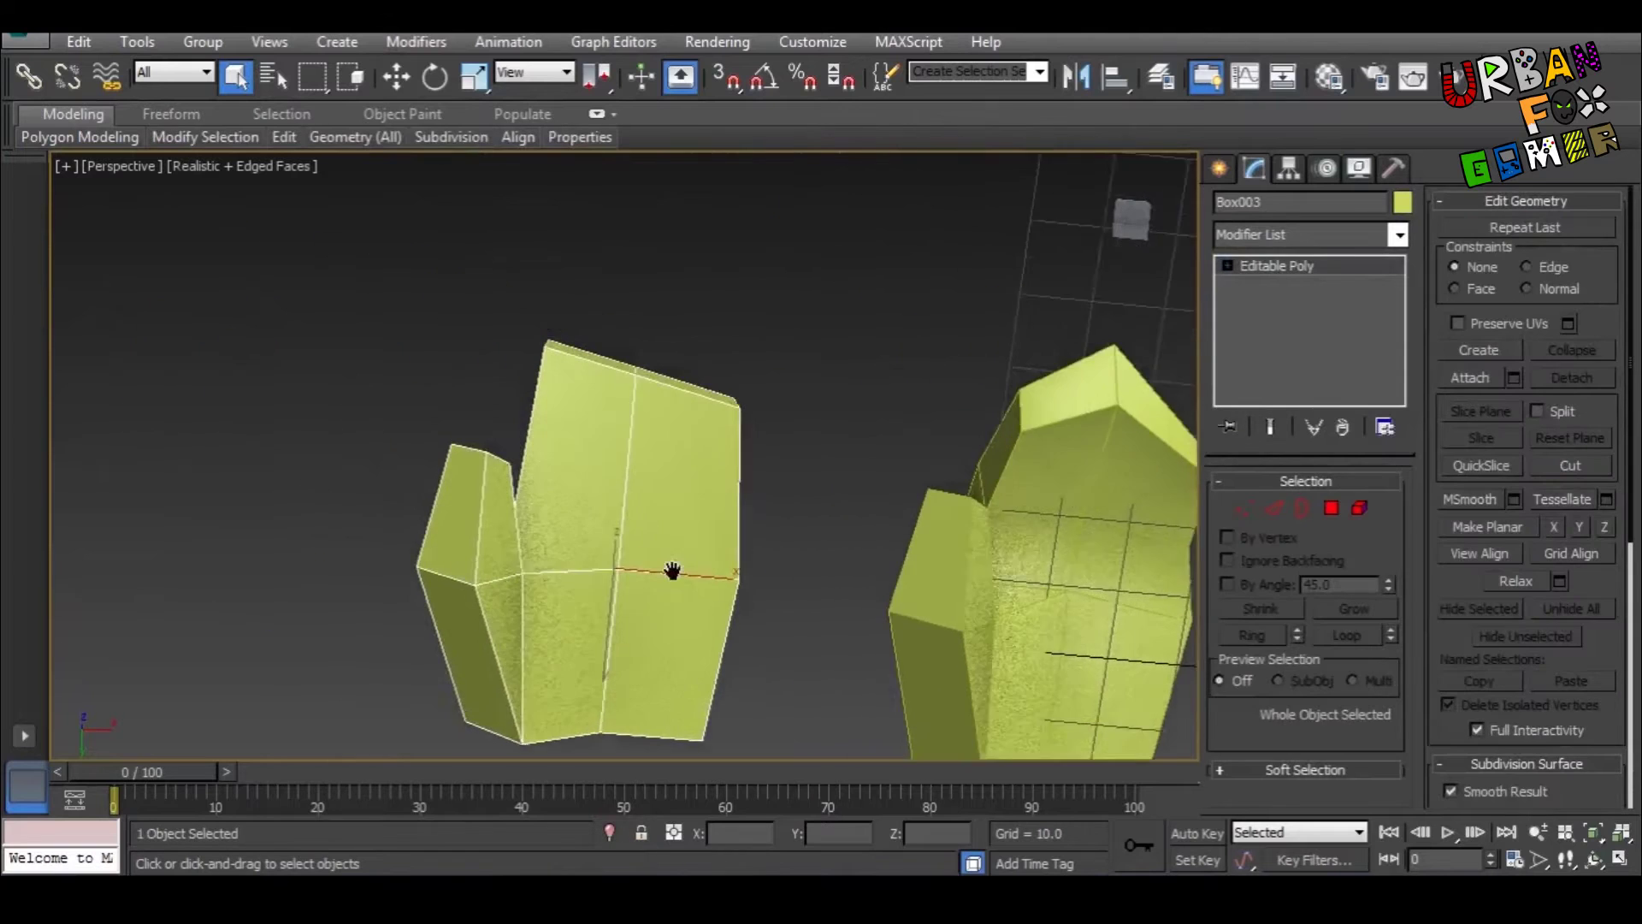
scroll(633, 488, "up", 3)
scroll(627, 484, "down", 2)
scroll(671, 450, "up", 2)
middle_click_drag(670, 450, 645, 351)
scroll(649, 368, "down", 4)
middle_click_drag(661, 414, 684, 509)
scroll(678, 440, "up", 2)
scroll(940, 517, "up", 2)
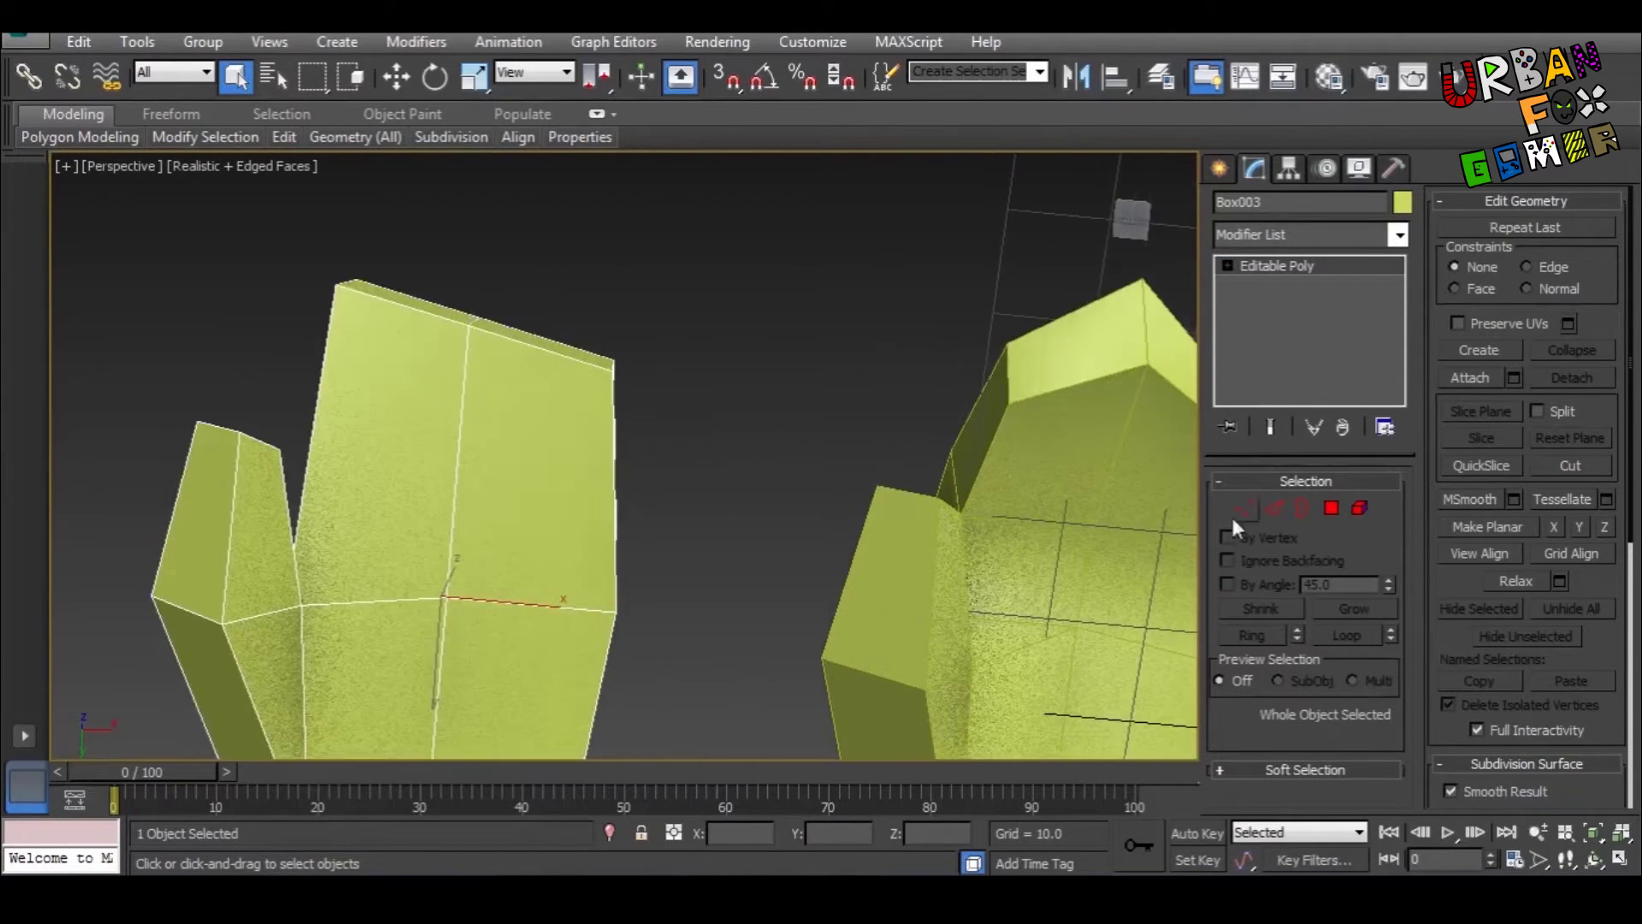
left_click(1333, 510)
middle_click_drag(759, 429, 921, 485)
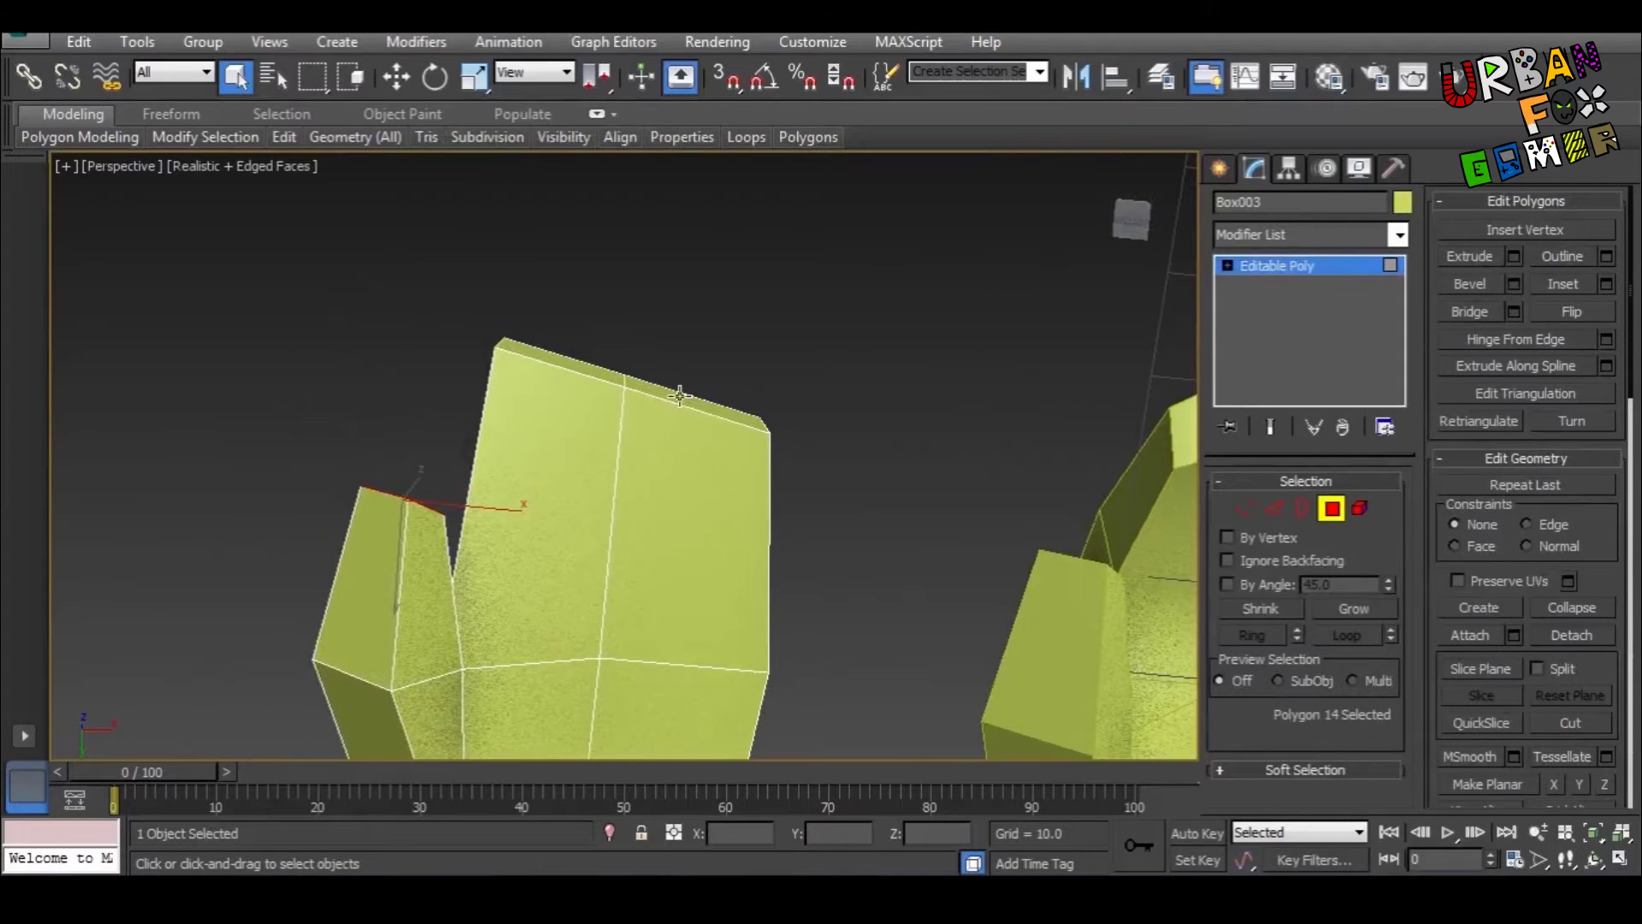
middle_click_drag(643, 391, 676, 417)
key("w")
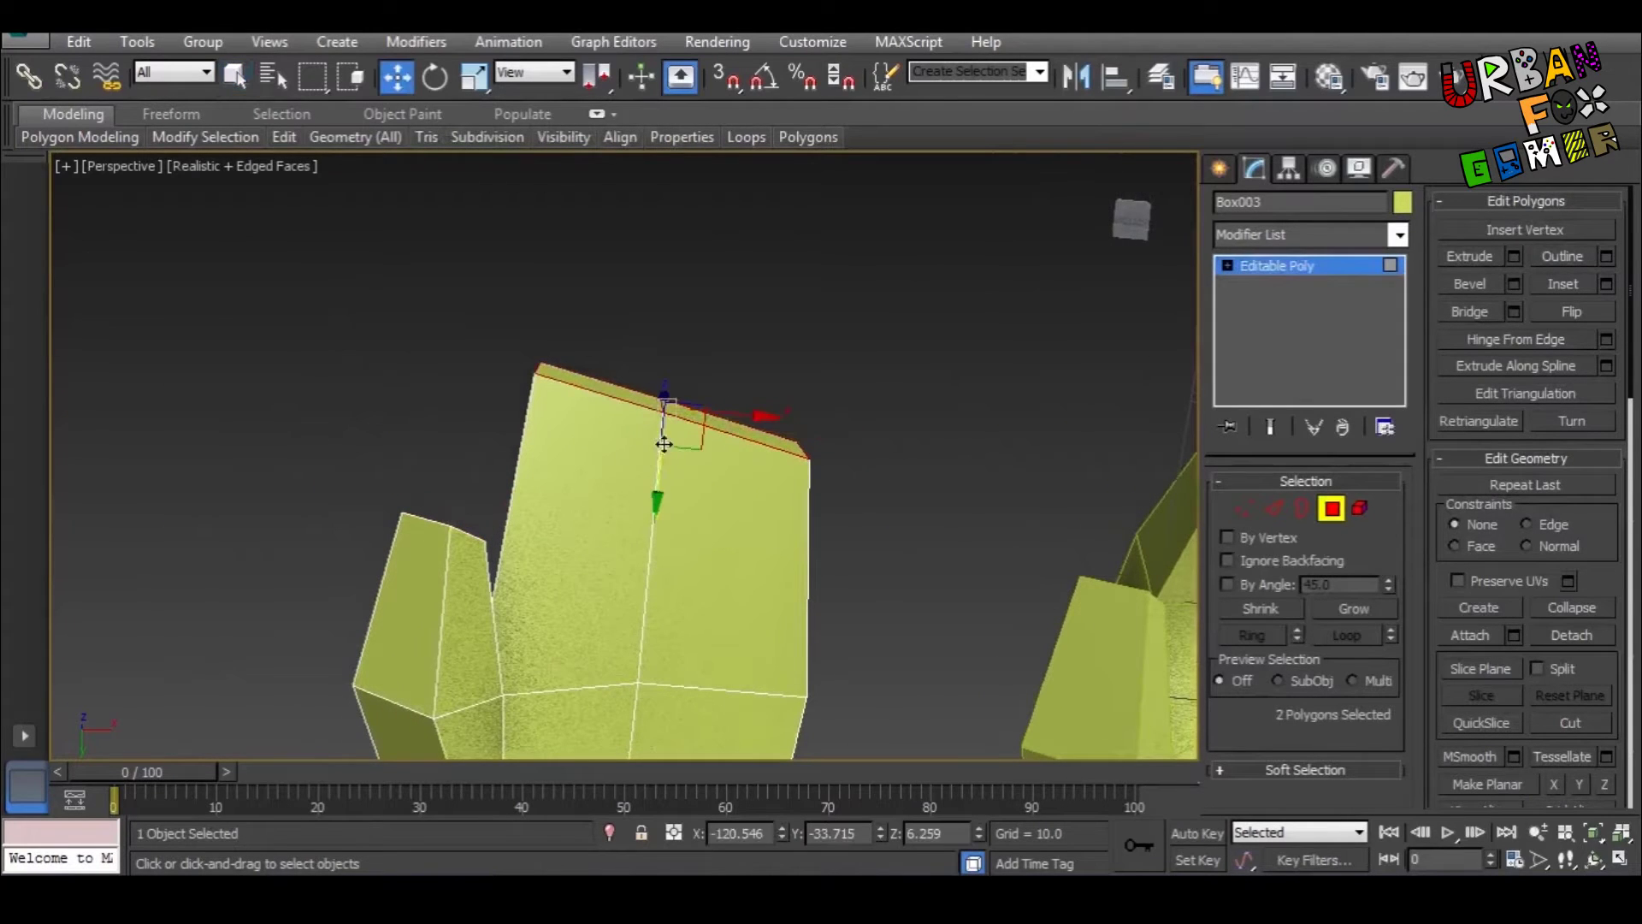
left_click_drag(663, 440, 639, 576)
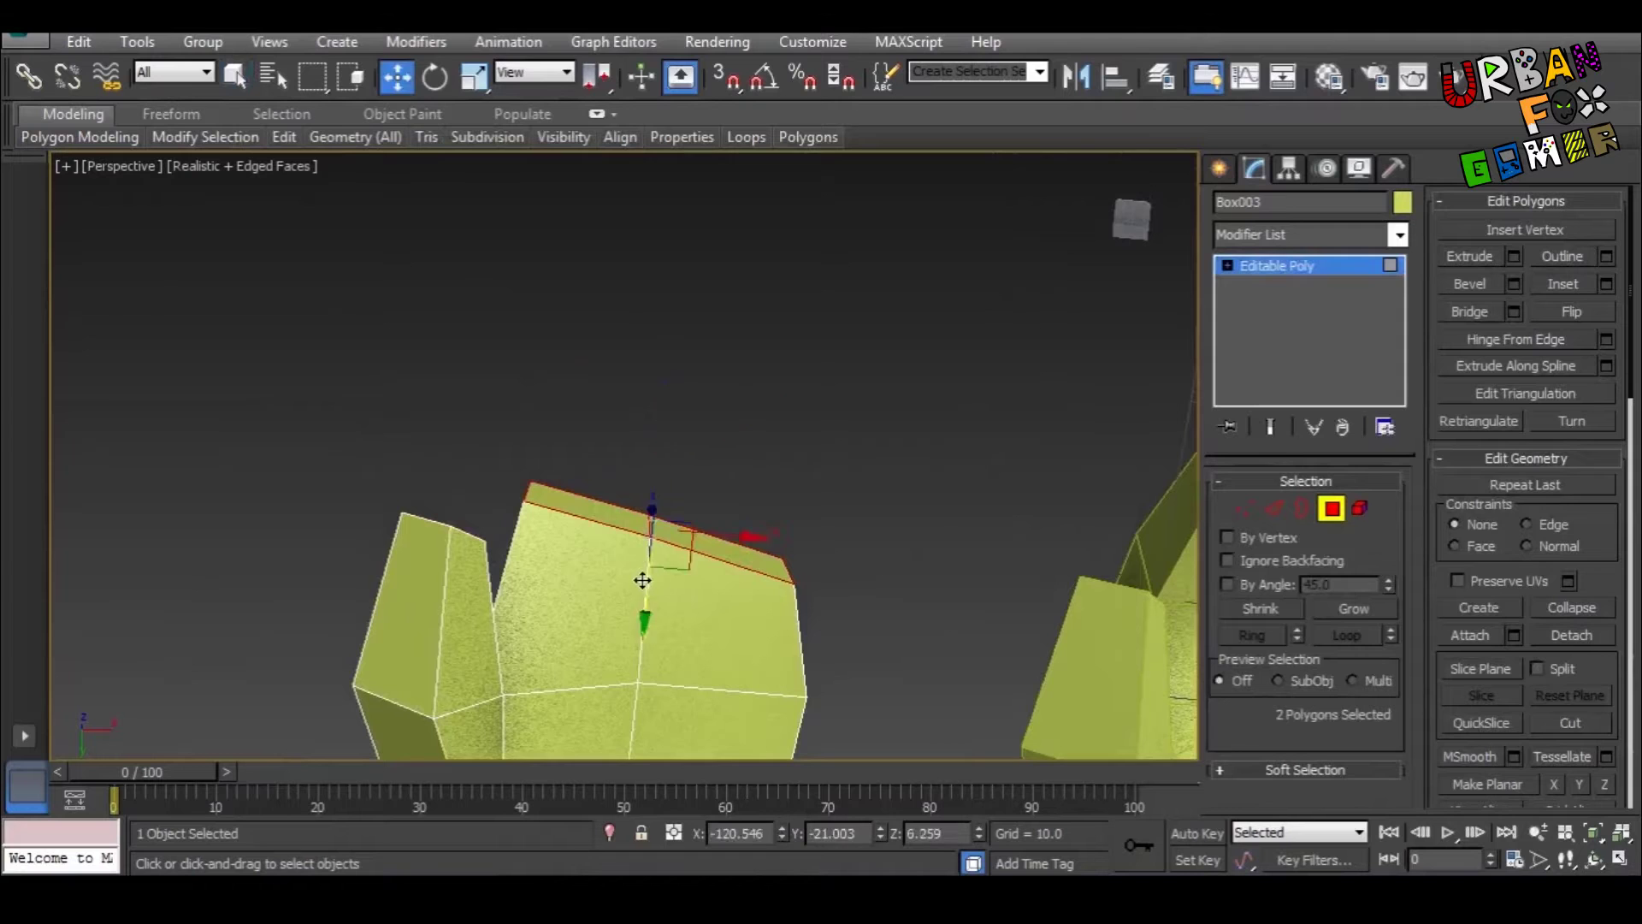
Step: Scale up the shortened copy's two front end polygons slightly to widen its tip
key("r")
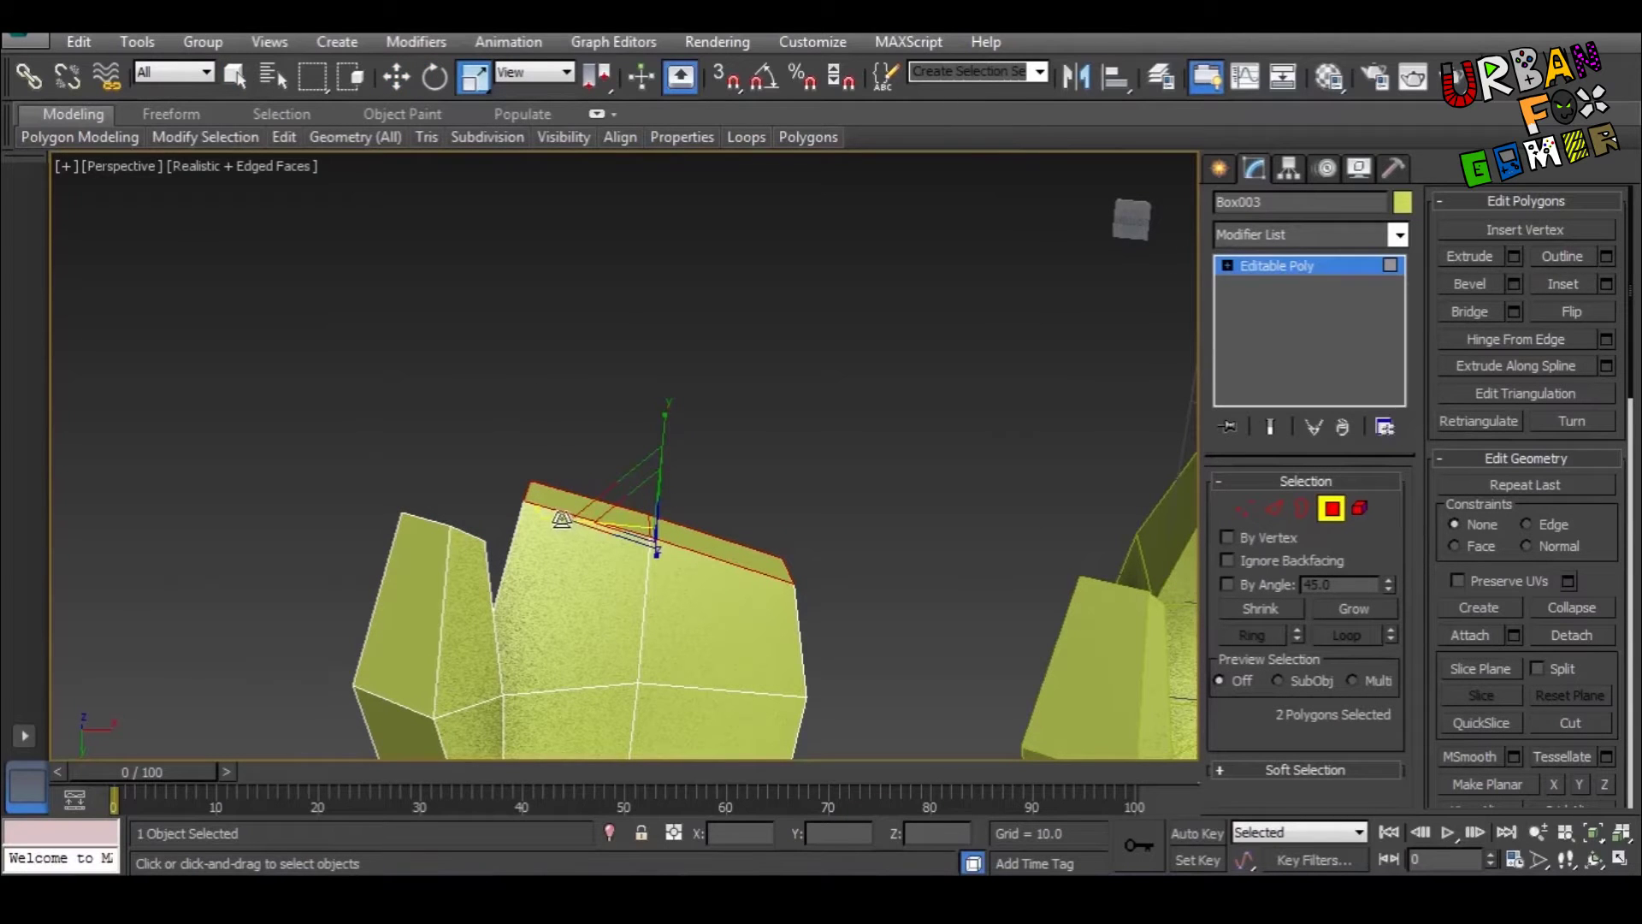
left_click_drag(561, 519, 551, 511)
middle_click_drag(555, 511, 574, 468, "alt")
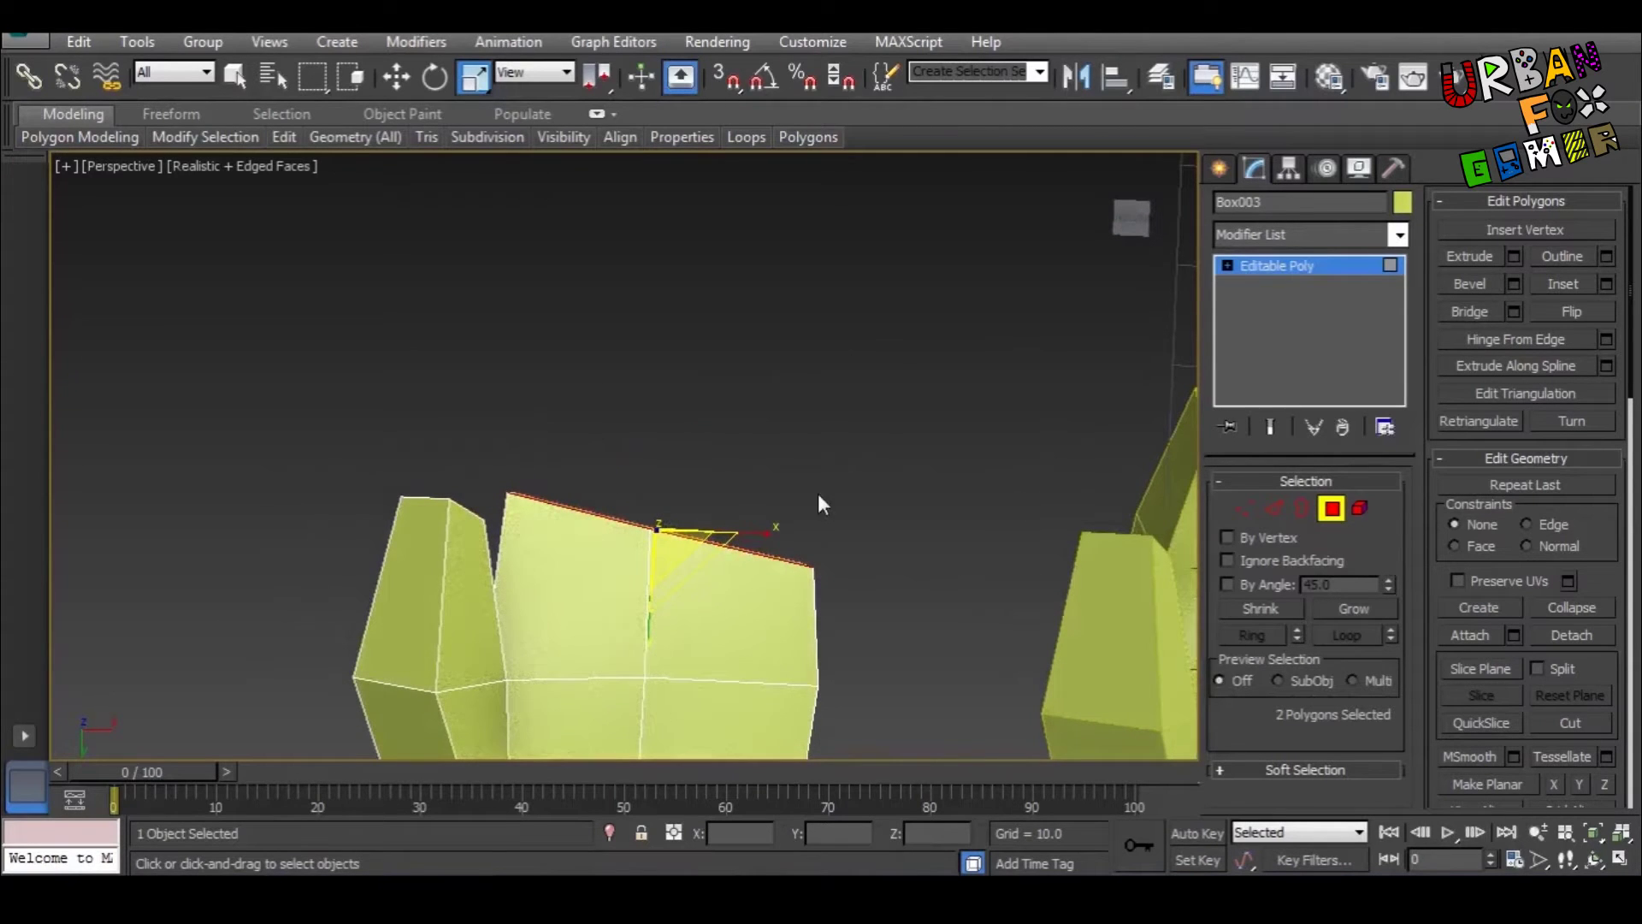
middle_click_drag(817, 494, 907, 565, "alt")
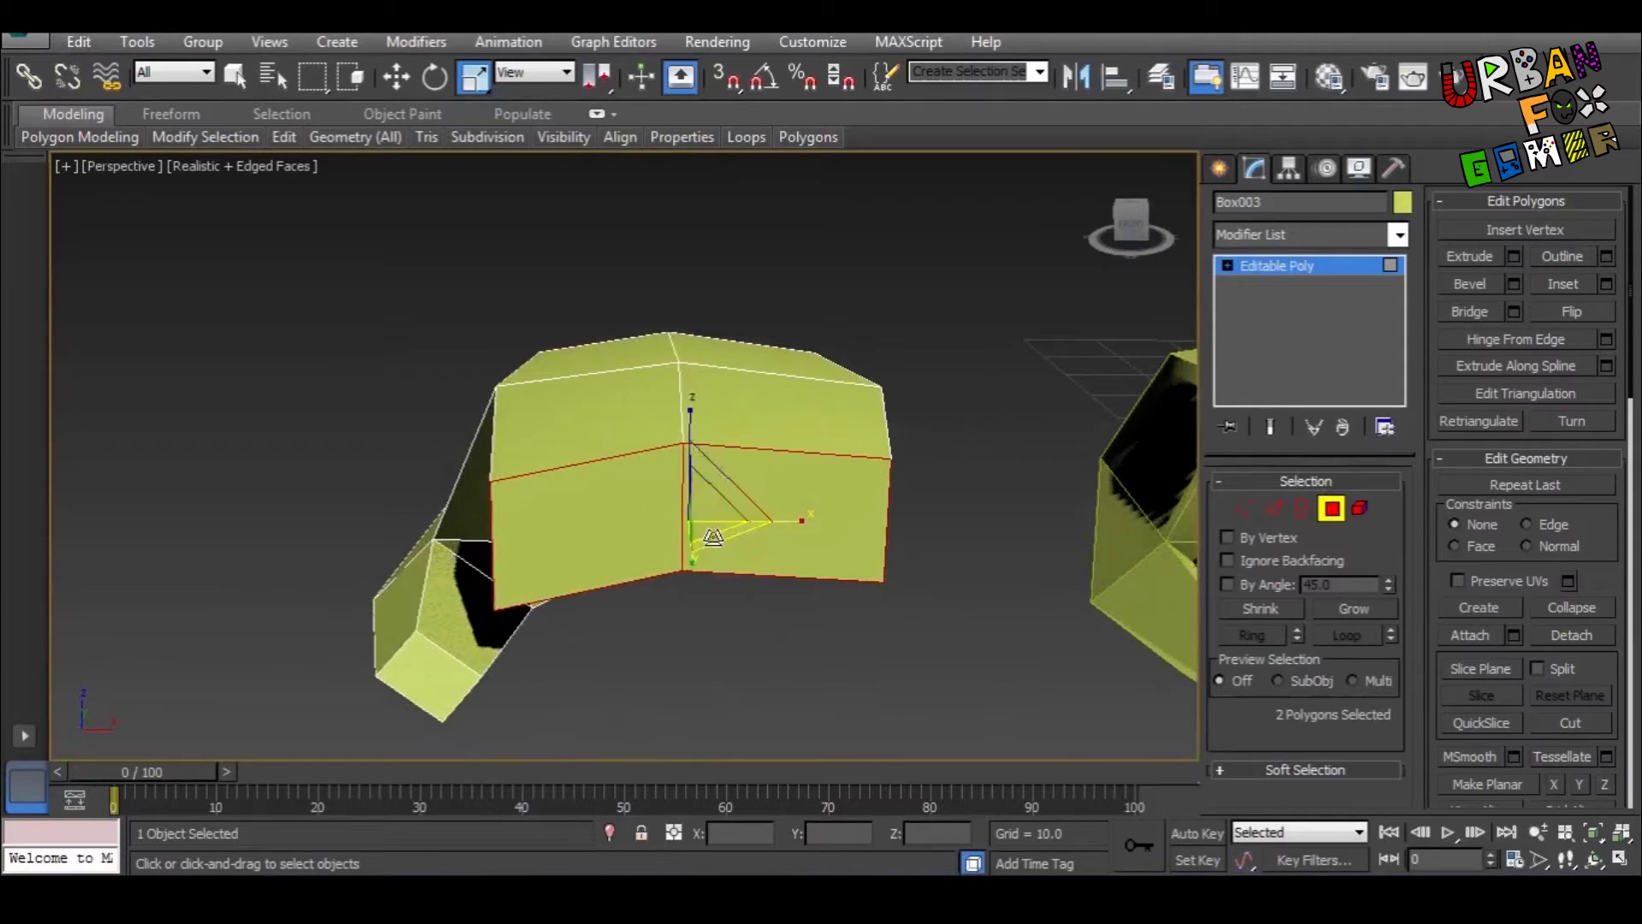
left_click(659, 553)
key("q")
middle_click_drag(661, 553, 723, 505, "alt")
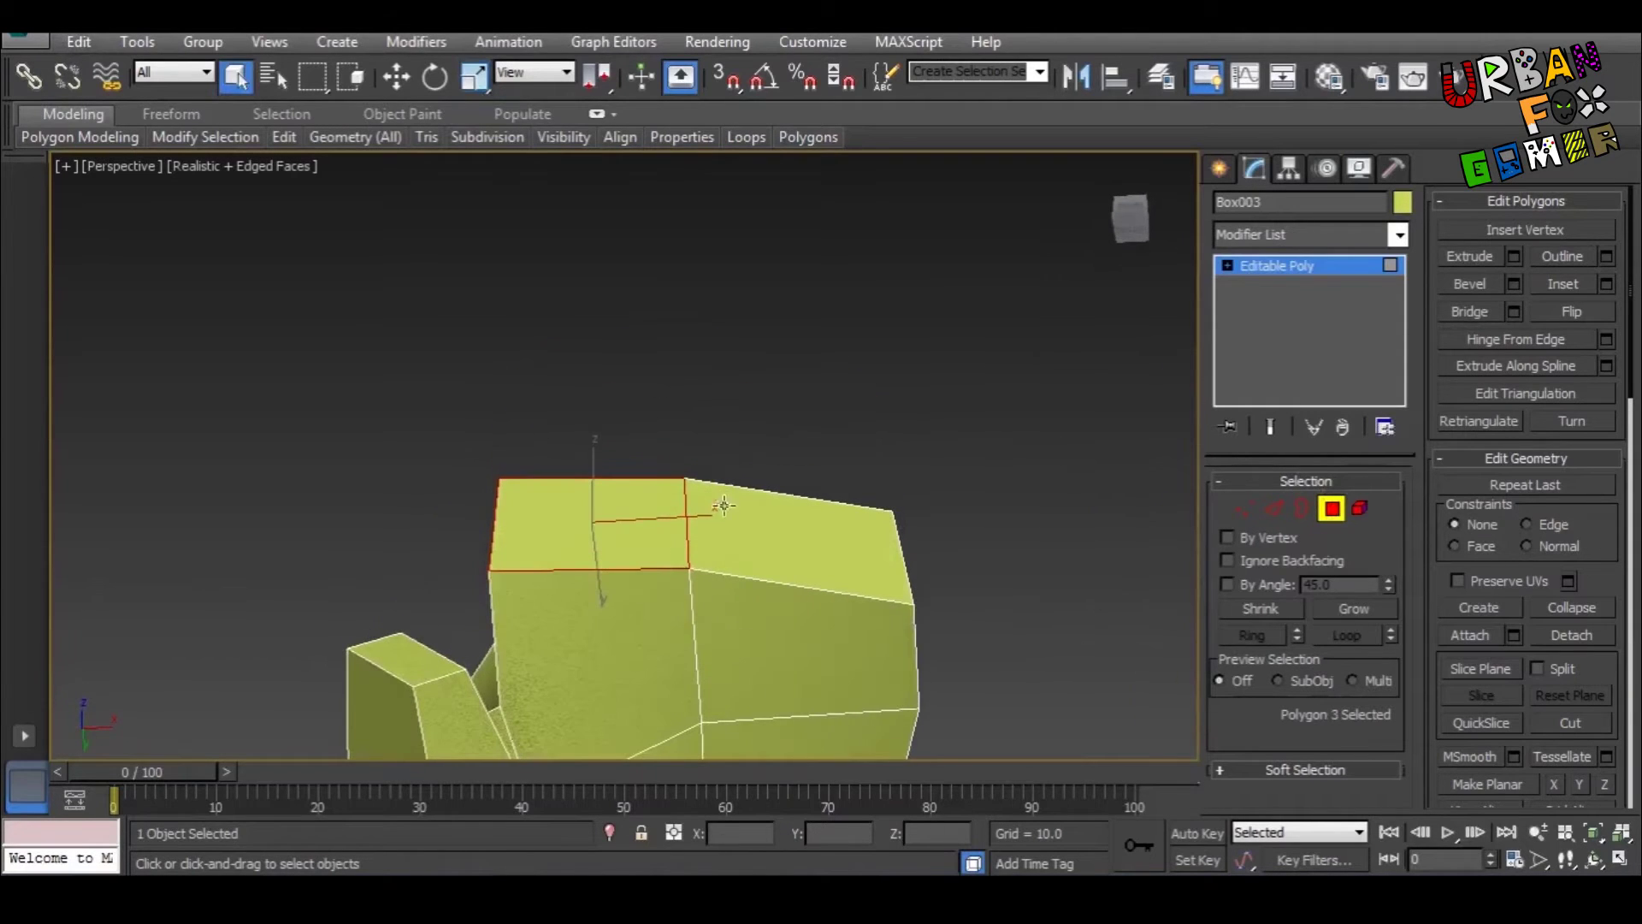
left_click(1283, 510)
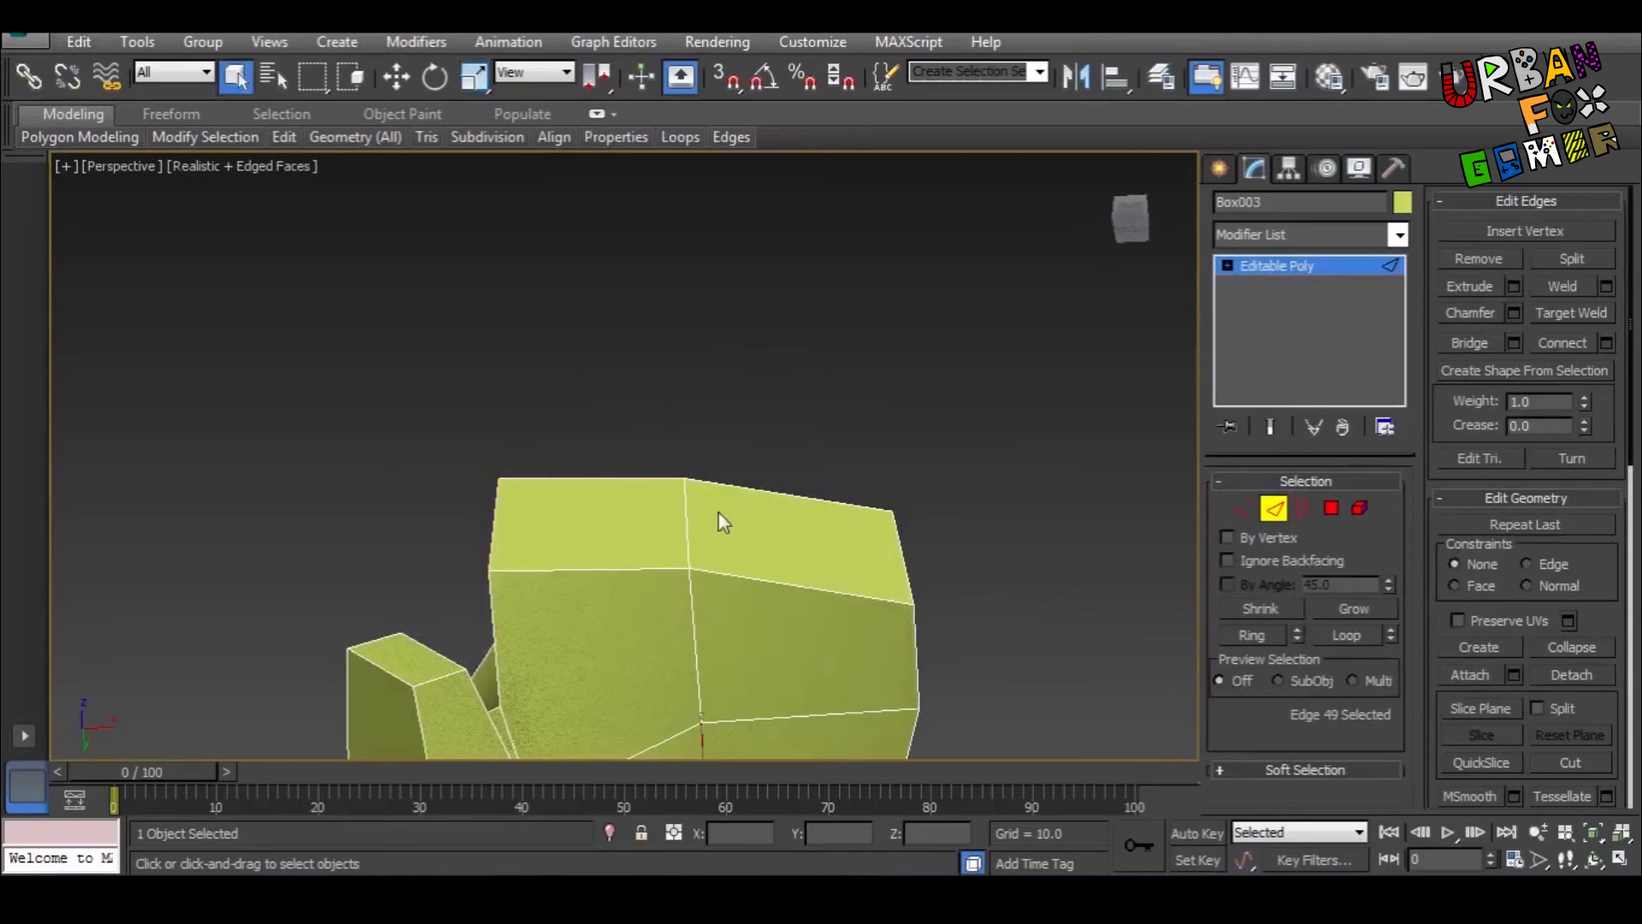
middle_click_drag(725, 544, 859, 453, "alt")
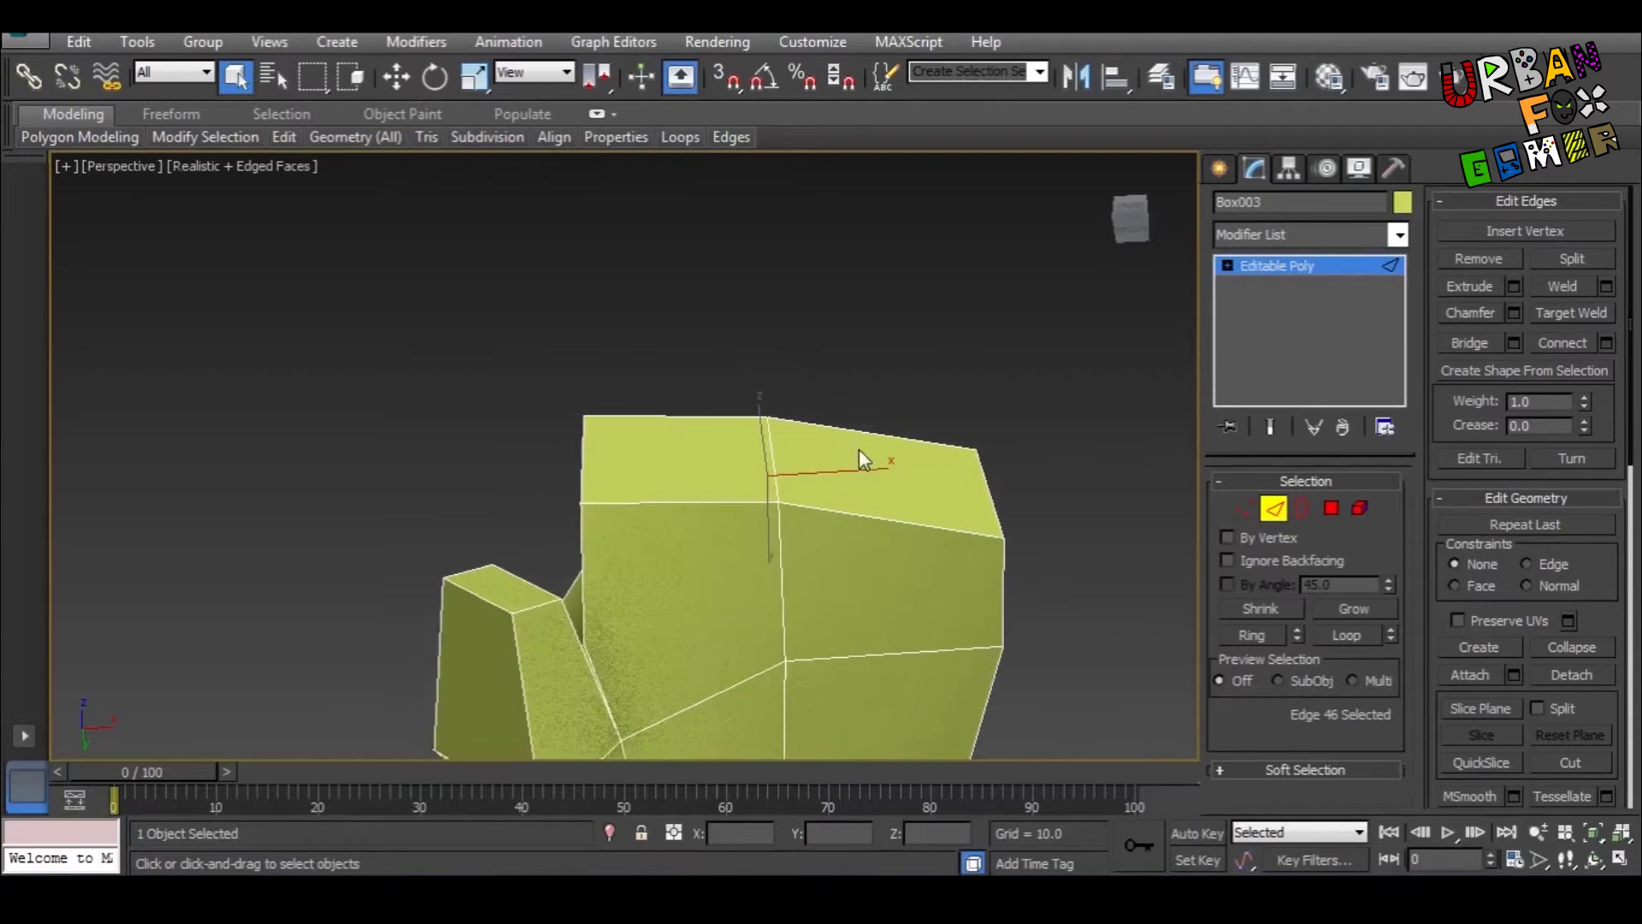
key("w")
left_click(767, 505)
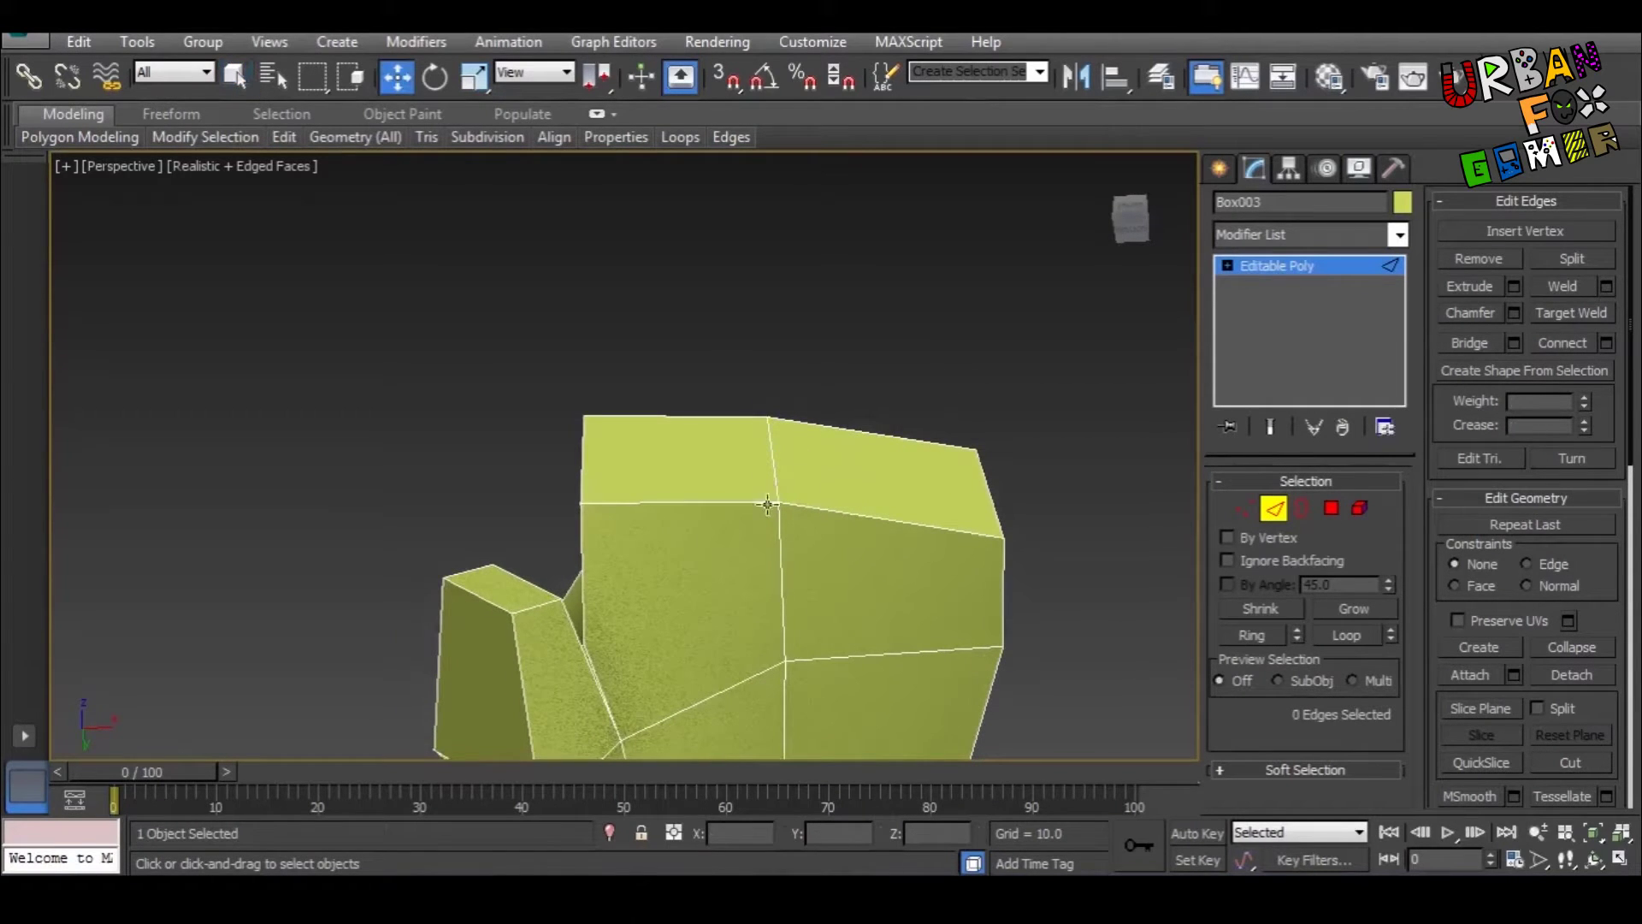
middle_click_drag(779, 480, 839, 464, "alt")
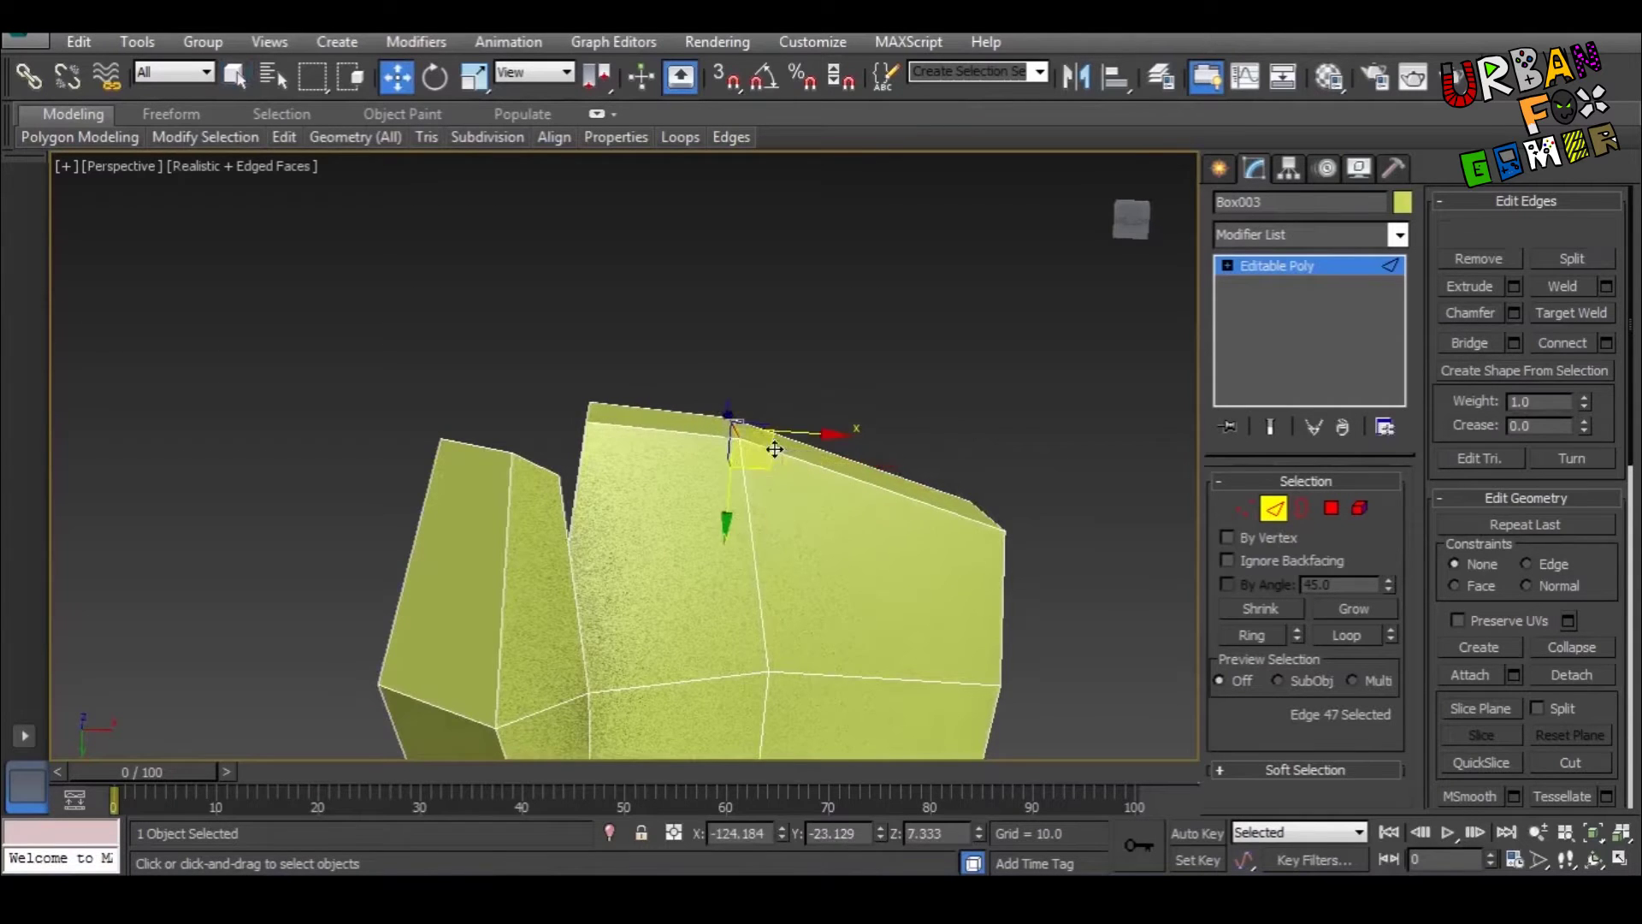
Step: Extrude the shortened copy's two front end polygons separately with the By Polygon option, using a height of 16.673
middle_click_drag(770, 448, 1039, 517)
scroll(789, 454, "down", 2)
middle_click_drag(789, 444, 719, 670)
left_click(1274, 508)
left_click(737, 491, "ctrl")
middle_click_drag(718, 573, 726, 469, "alt")
left_click(1514, 256)
left_click(667, 471)
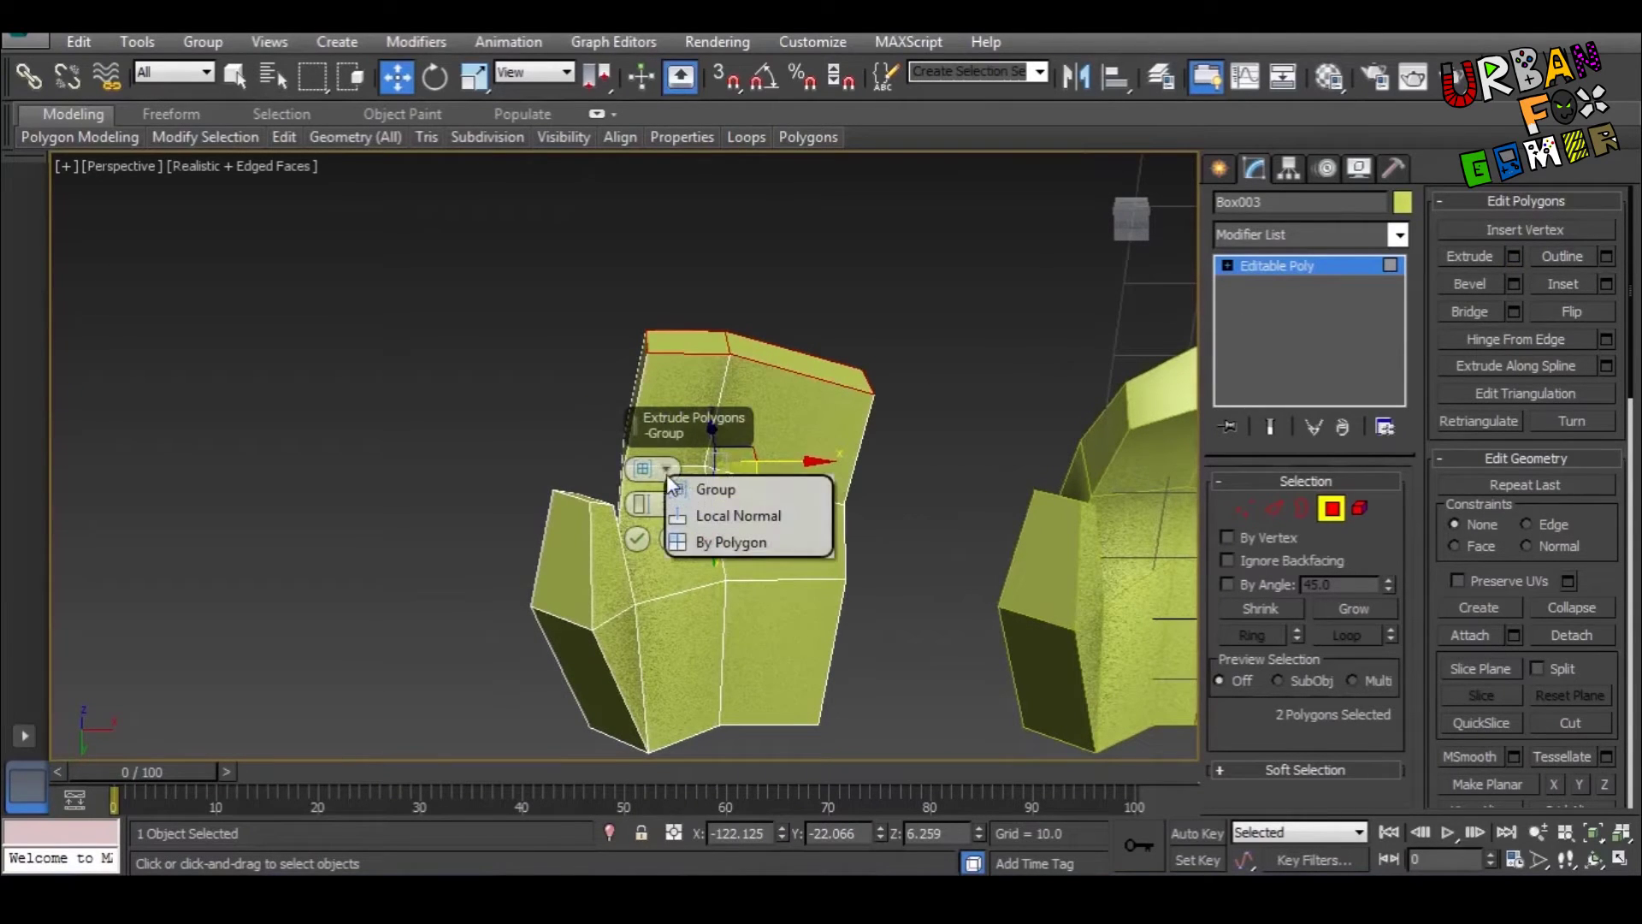
left_click(702, 539)
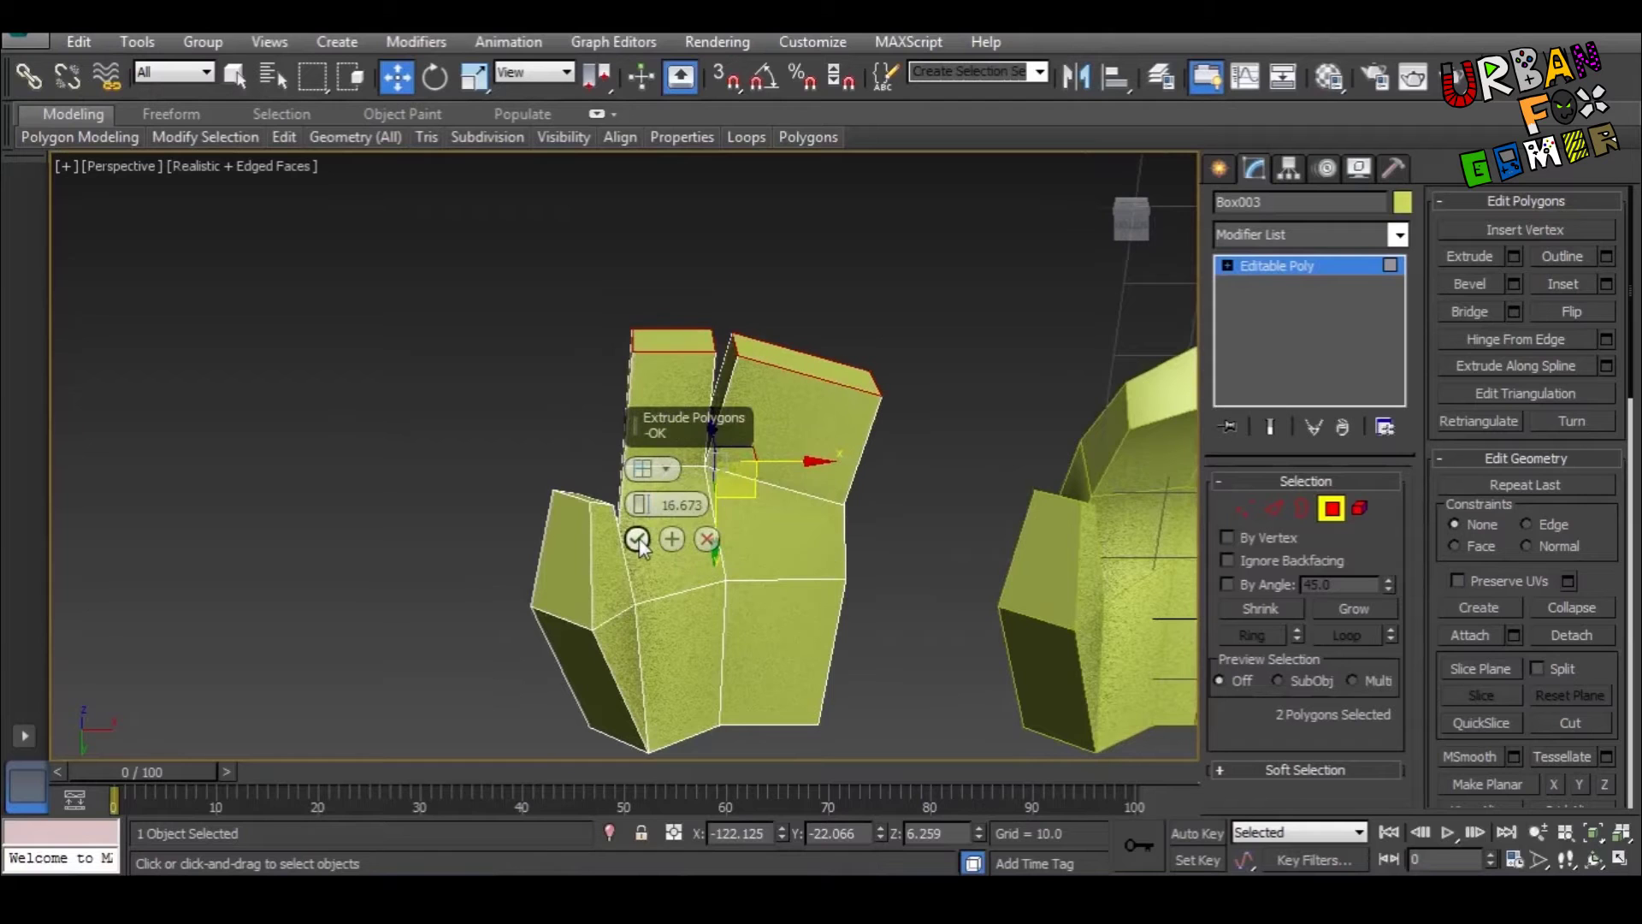
left_click(639, 539)
Step: Taper the two extruded fingers by scaling their end polygons to about 73%, and flatten those ends slightly along Z
middle_click_drag(638, 537, 701, 667, "alt")
scroll(686, 357, "up", 3)
middle_click_drag(686, 357, 634, 470, "alt")
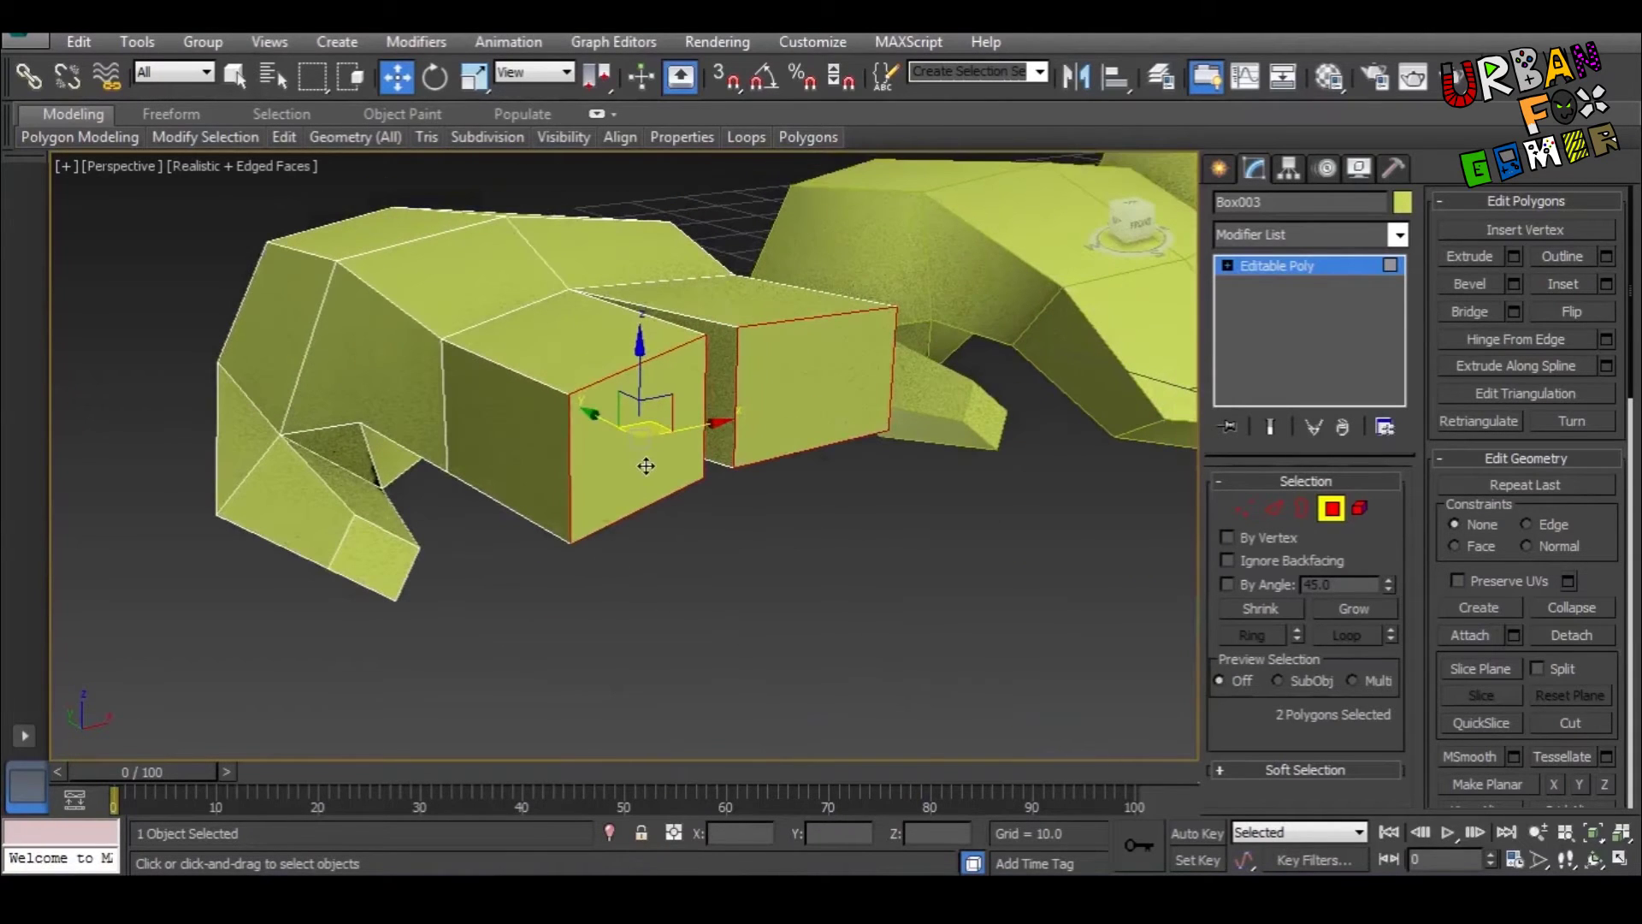
key("e")
key("r")
middle_click_drag(645, 428, 645, 486, "alt")
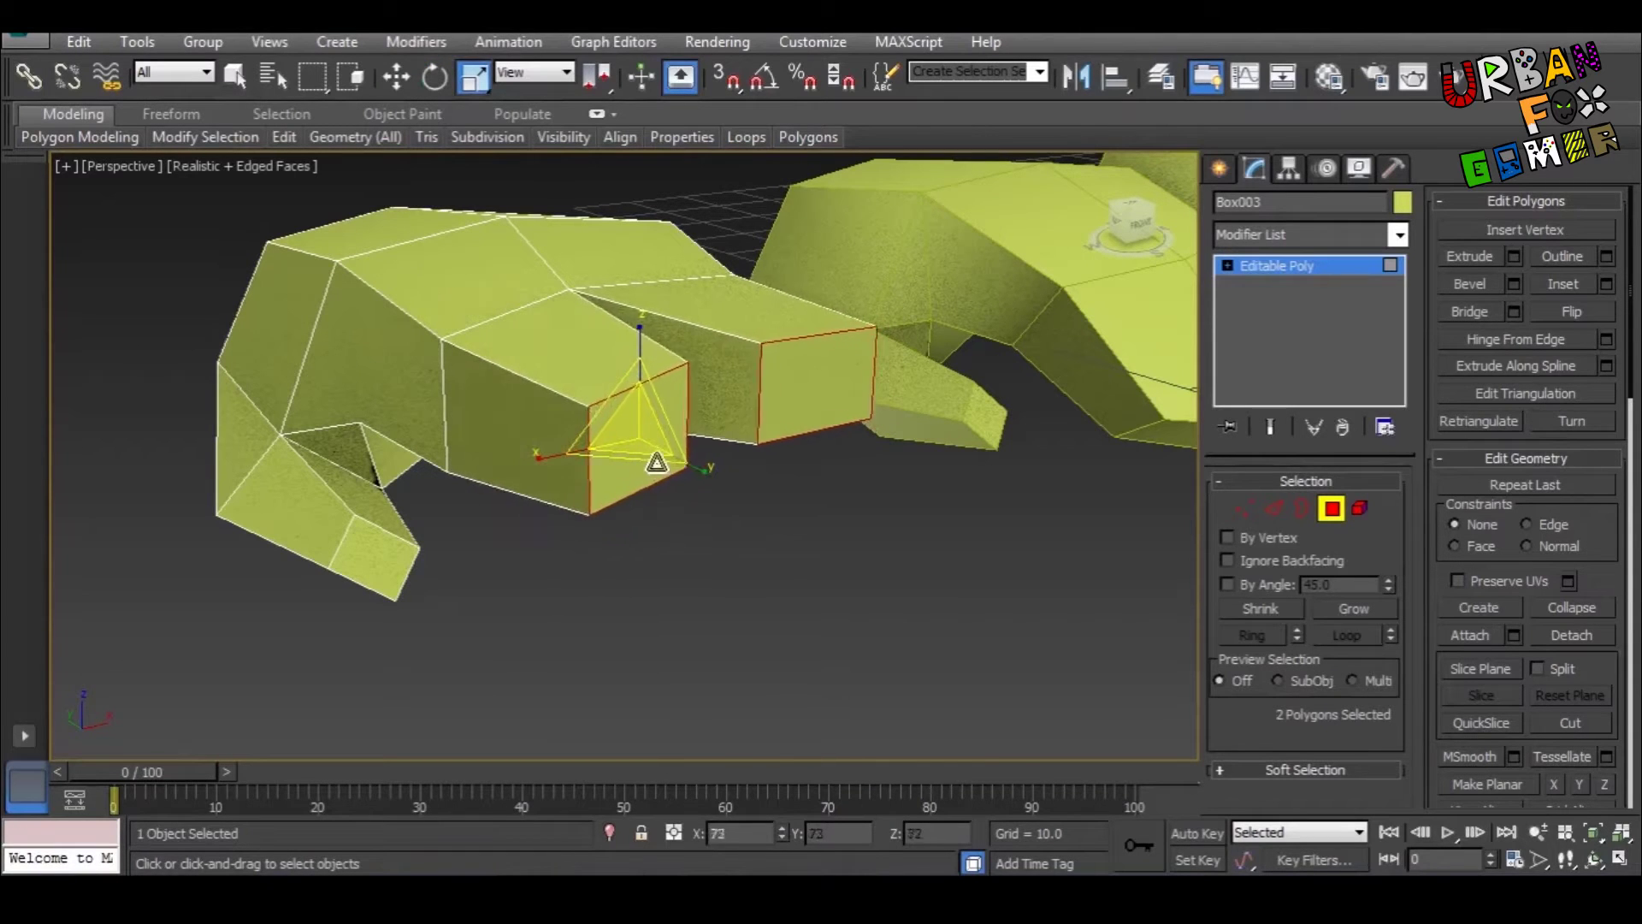
middle_click_drag(642, 502, 764, 457, "alt")
key("e")
key("r")
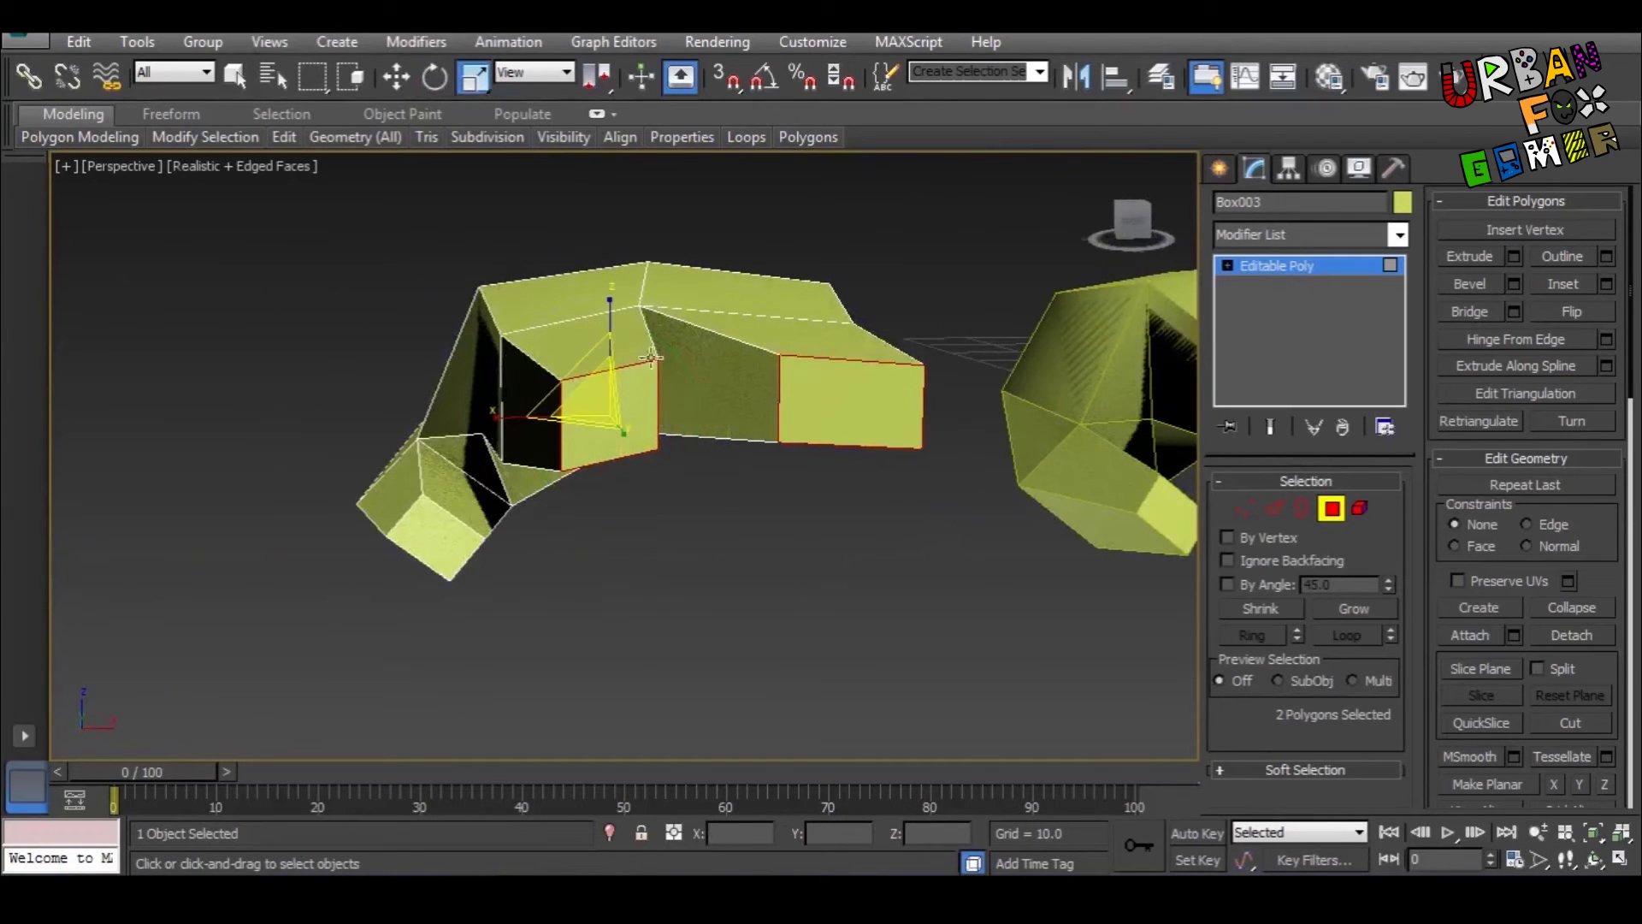
left_click_drag(607, 329, 608, 352)
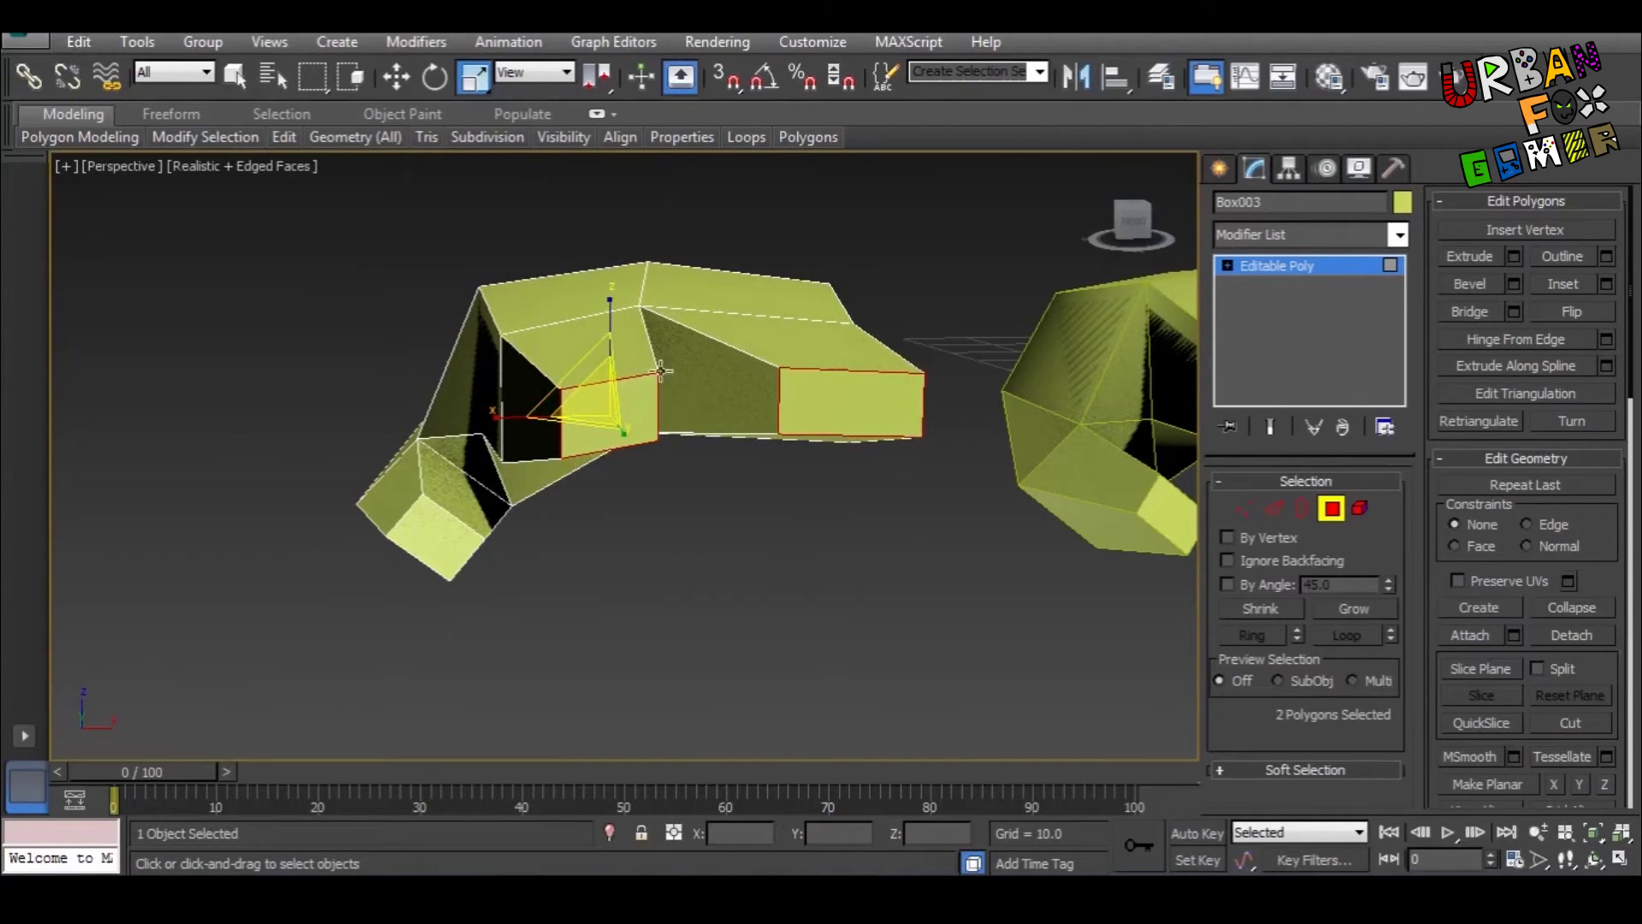
Step: Lower the two finger end polygons along Z and rotate them so the fingers bend downward
middle_click_drag(655, 370, 843, 385, "alt")
key("w")
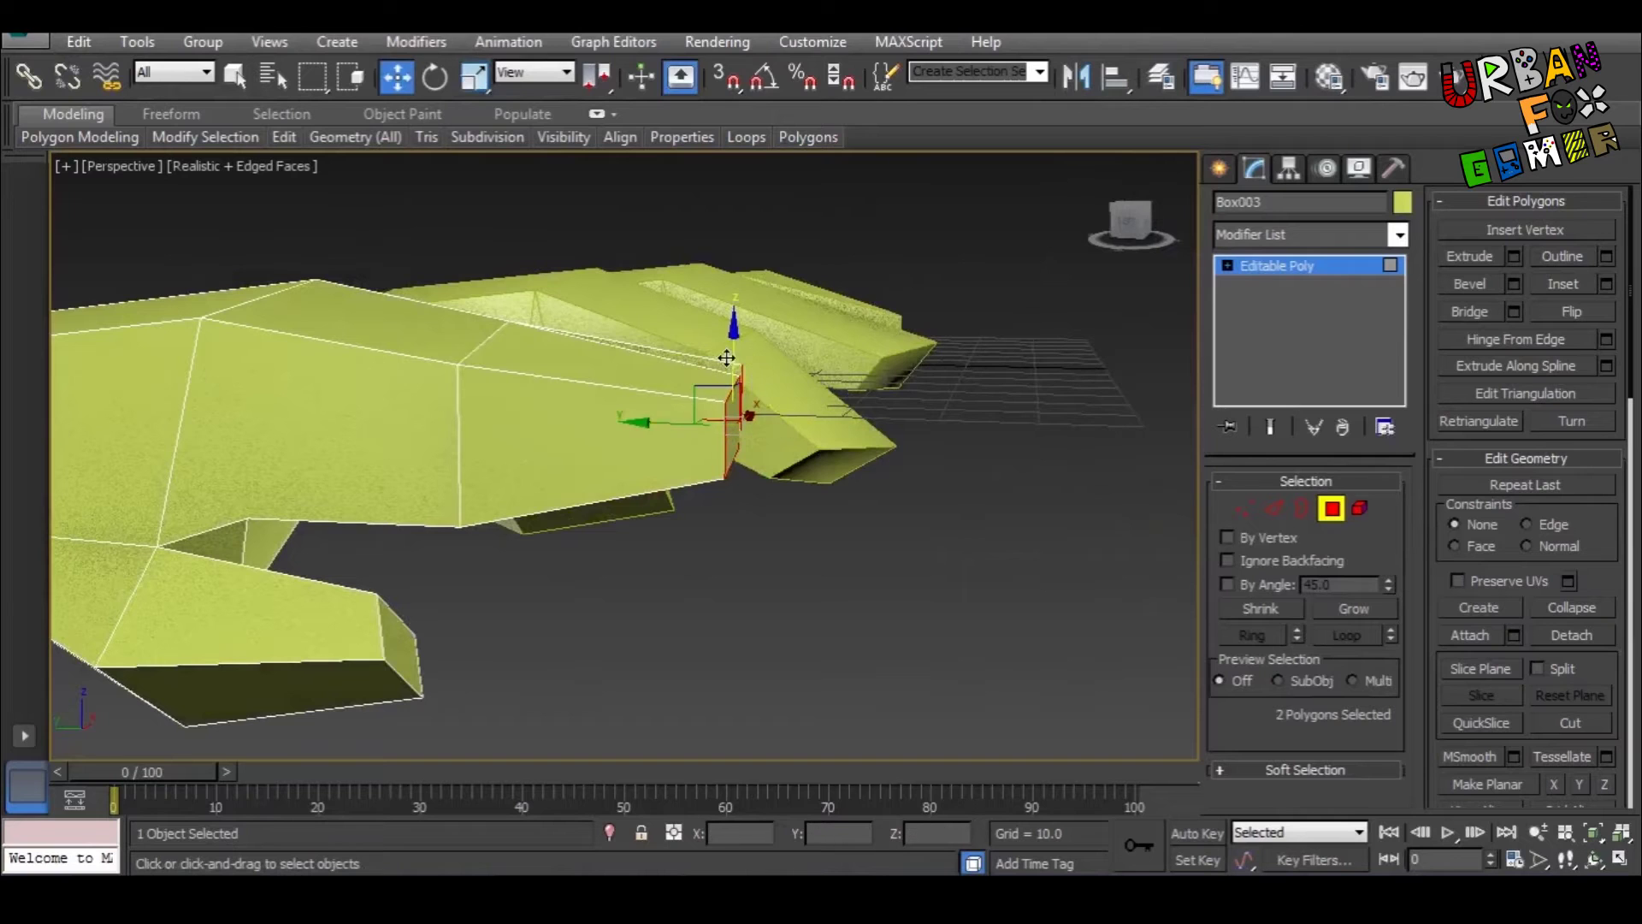
left_click_drag(726, 357, 777, 428)
key("e")
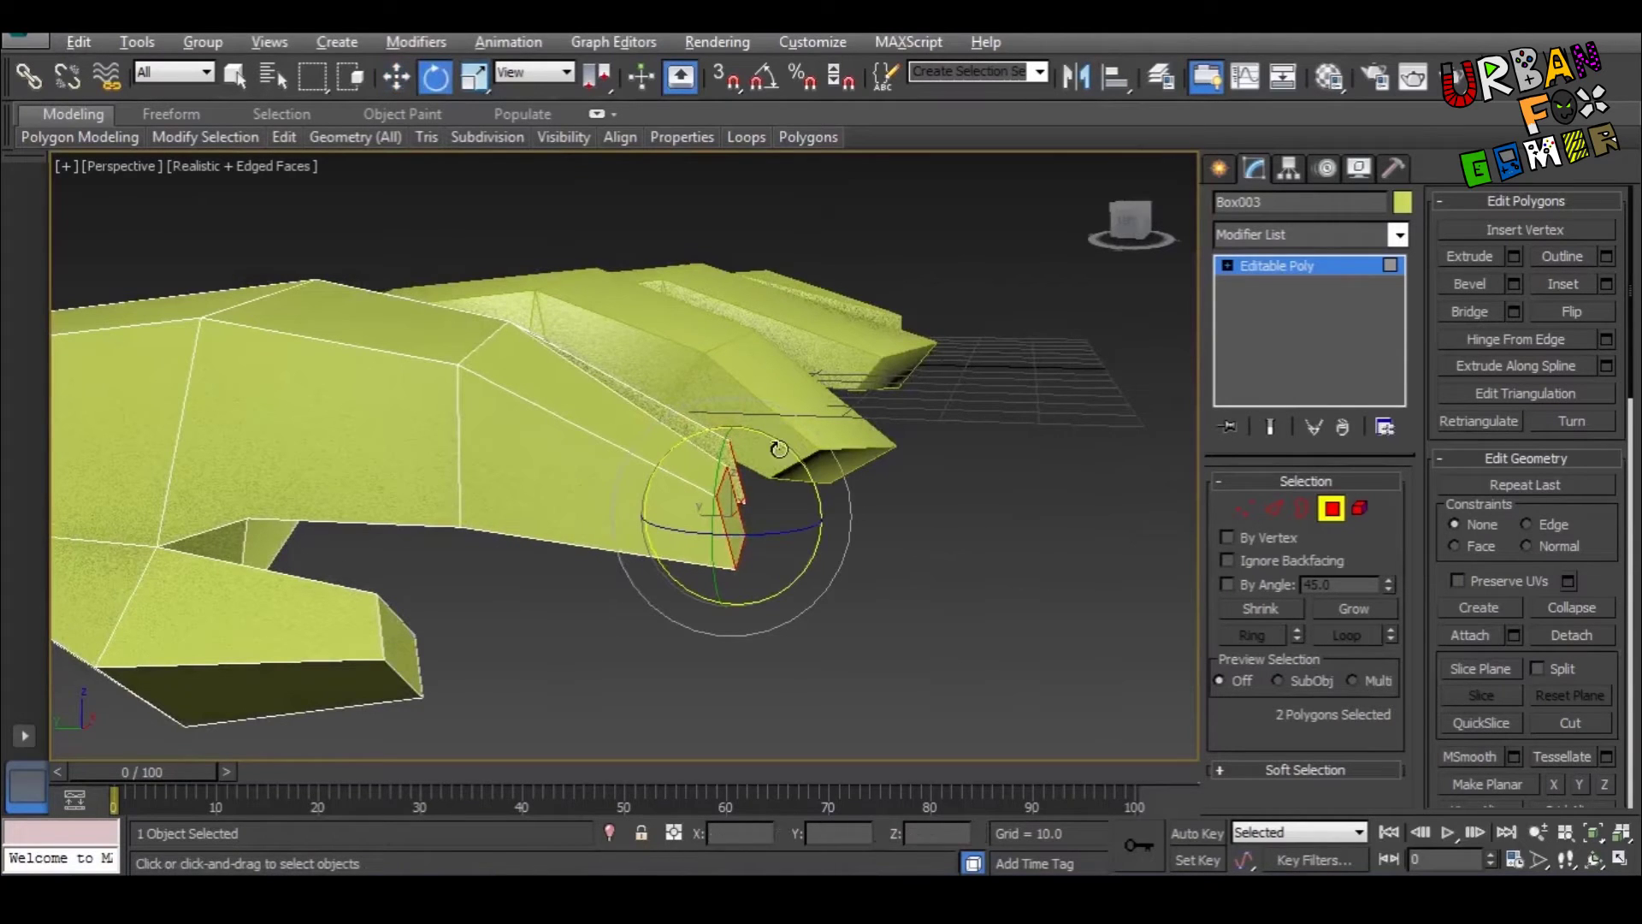
middle_click_drag(779, 425, 746, 552, "alt")
key("w")
scroll(778, 458, "up", 3)
scroll(774, 419, "down", 5)
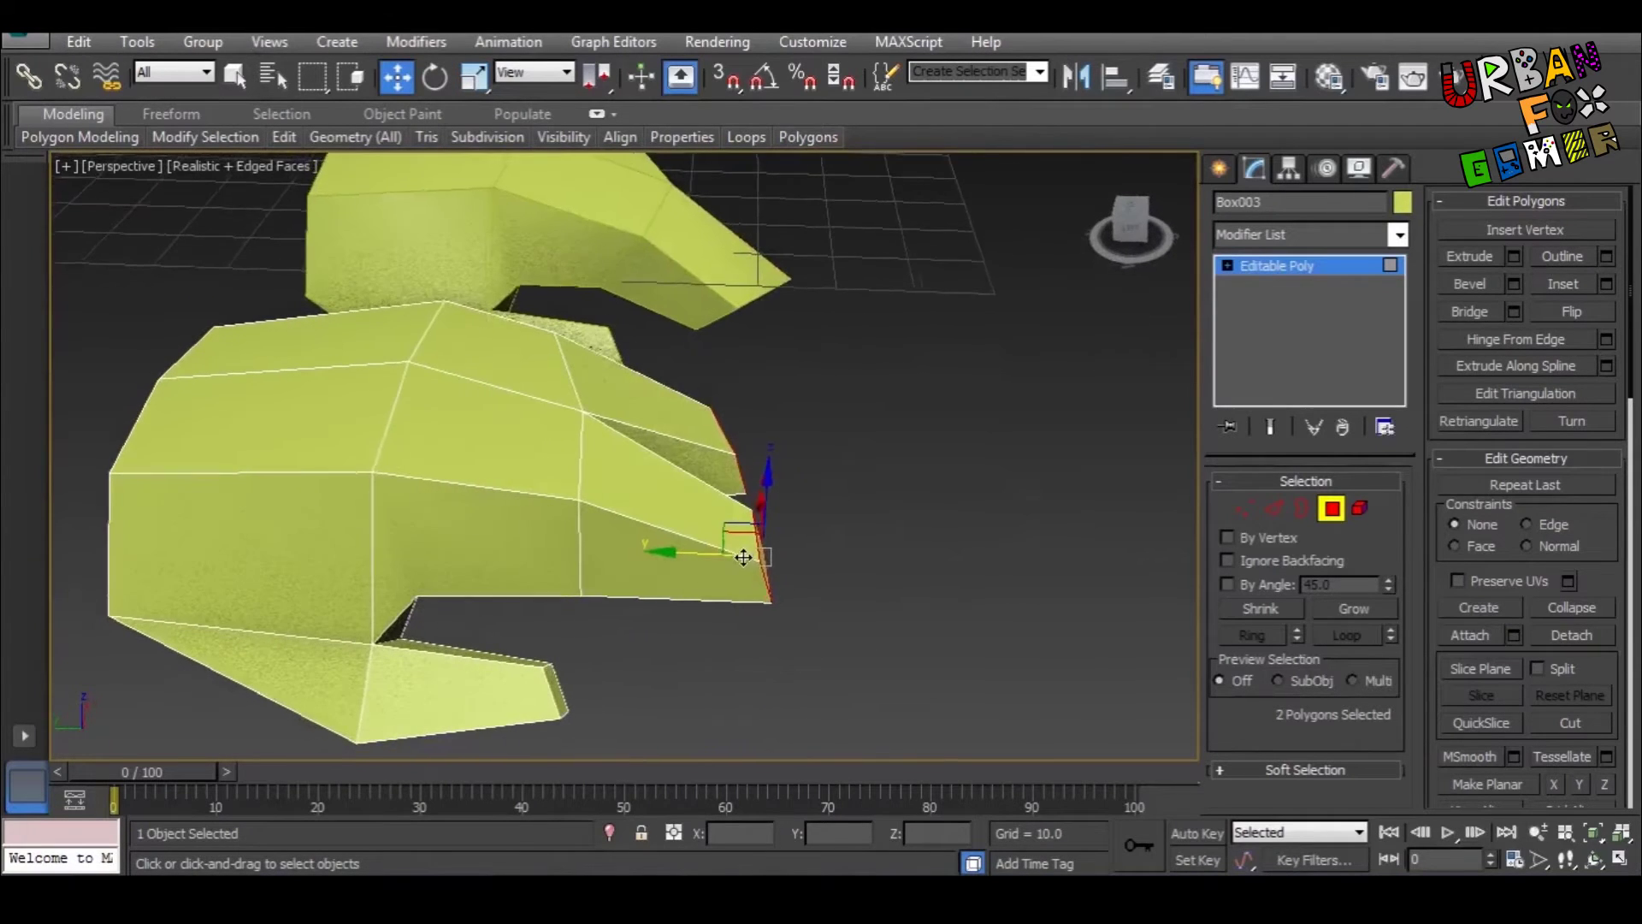
Step: Move the 14 vertices at the base and tips of the two fingers back about 3.4 units along Y
left_click(1244, 507)
middle_click_drag(510, 466, 517, 301)
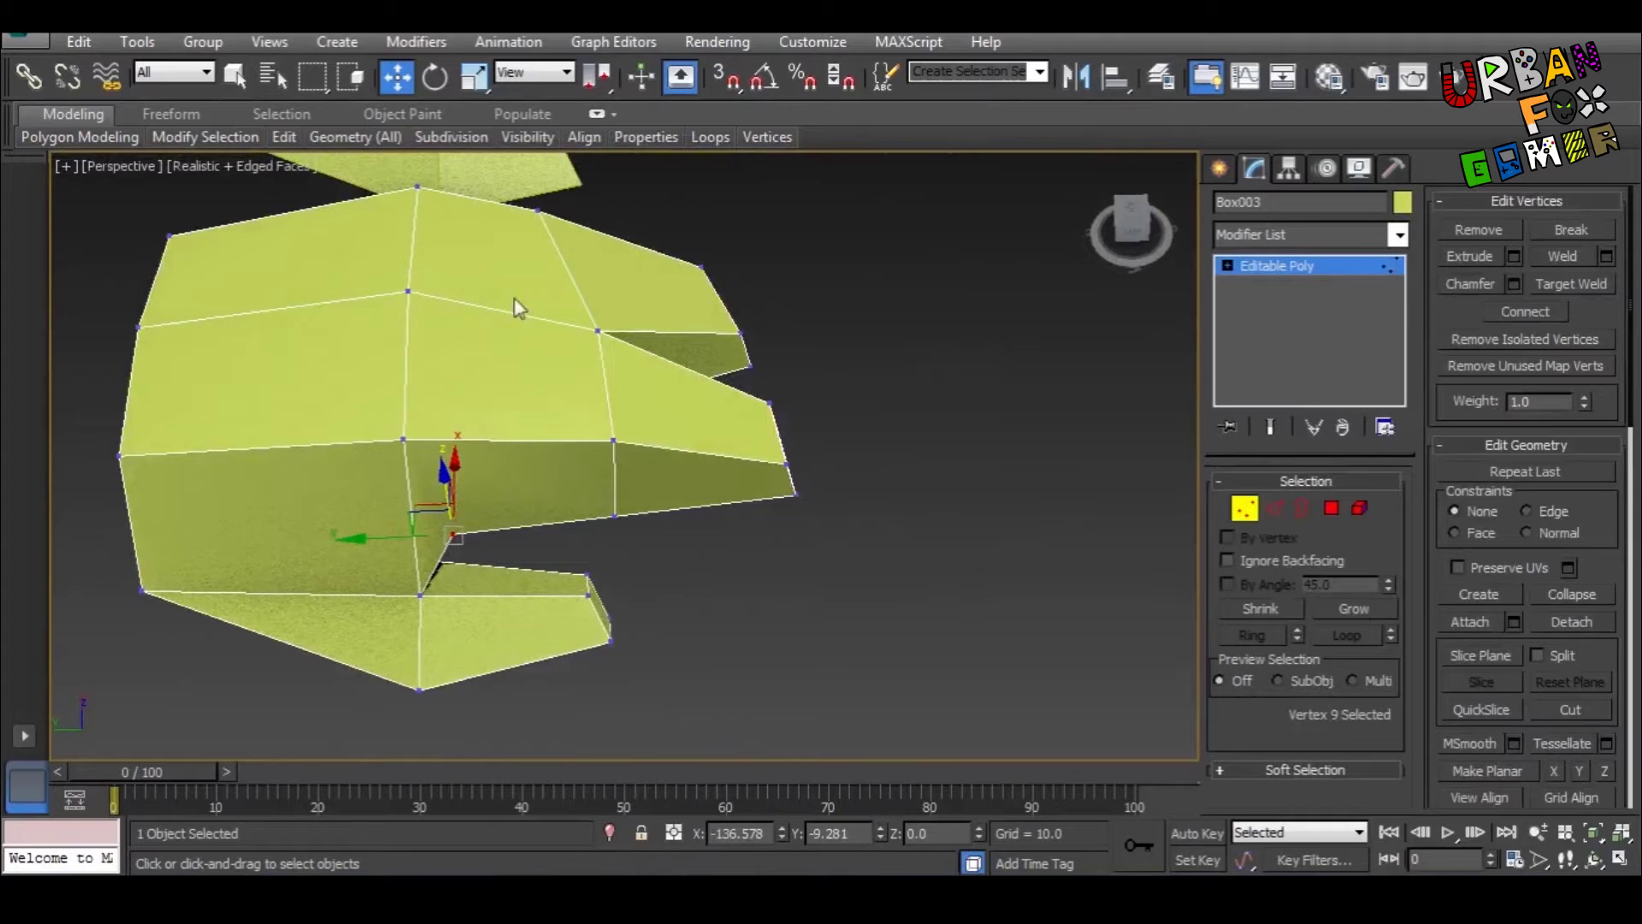
left_click_drag(808, 514, 830, 551)
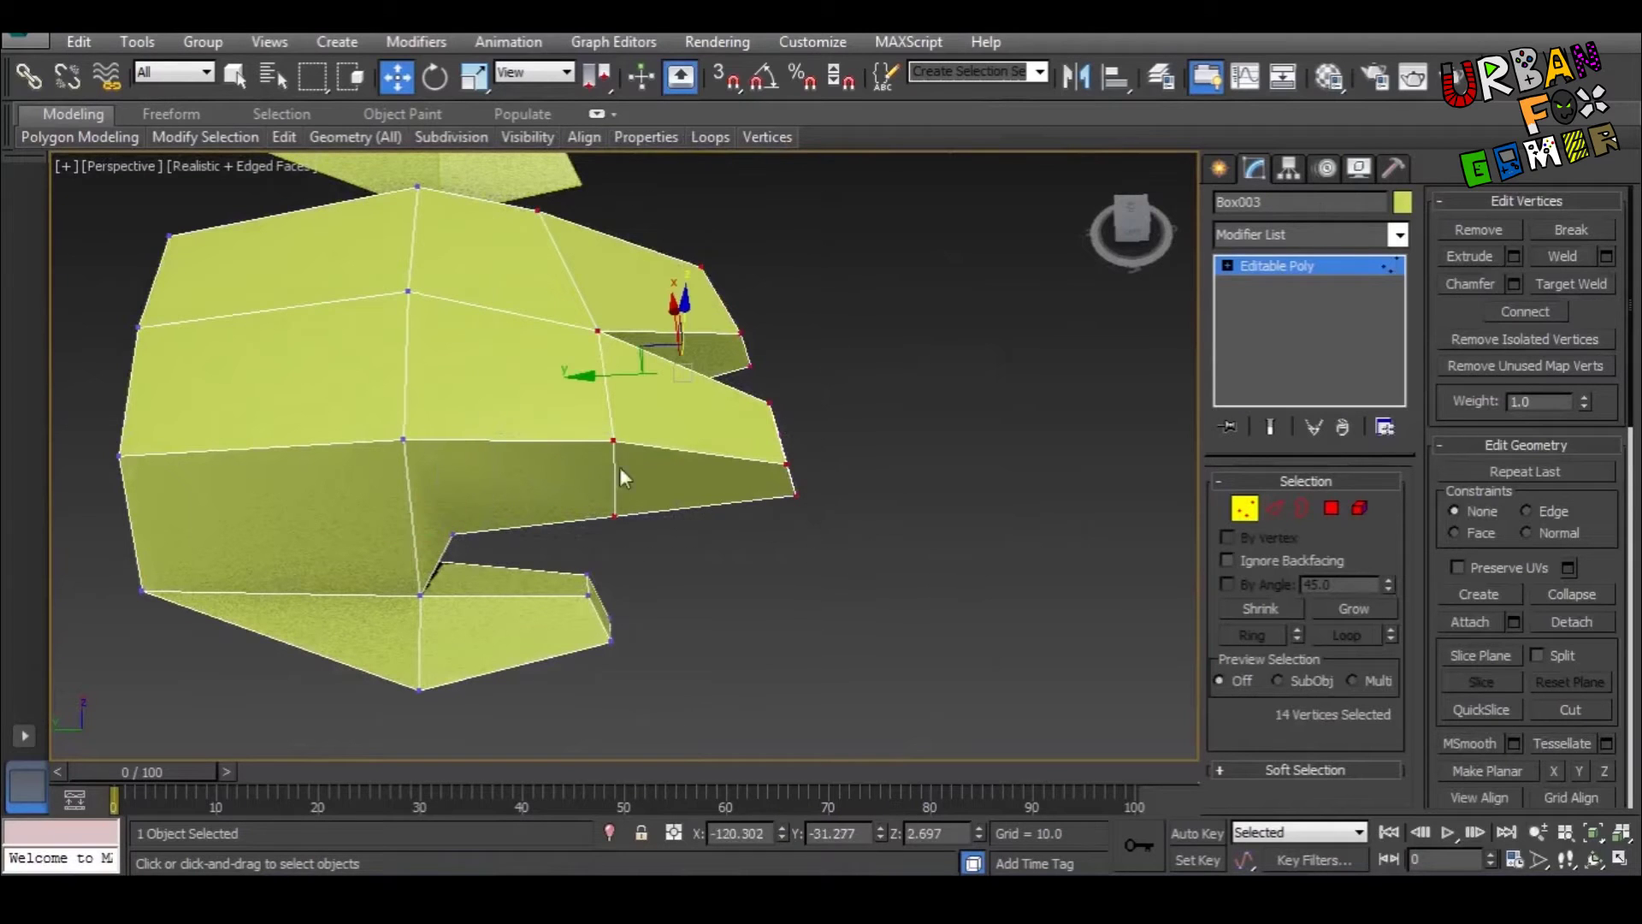
middle_click_drag(620, 472, 596, 543, "alt")
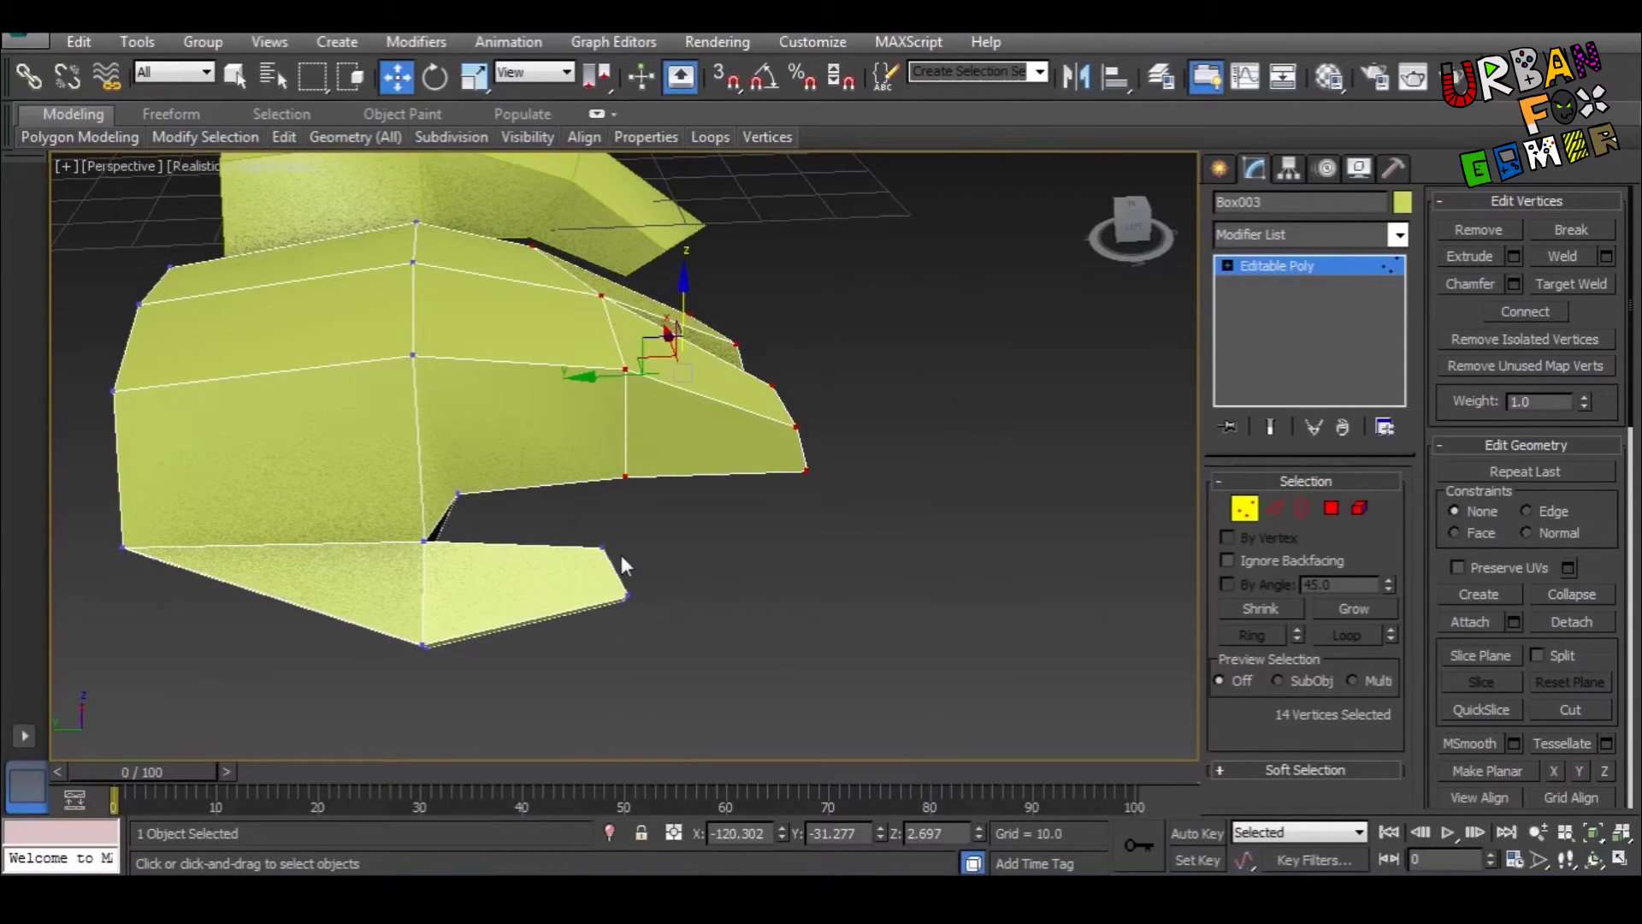
middle_click_drag(622, 557, 598, 522, "alt")
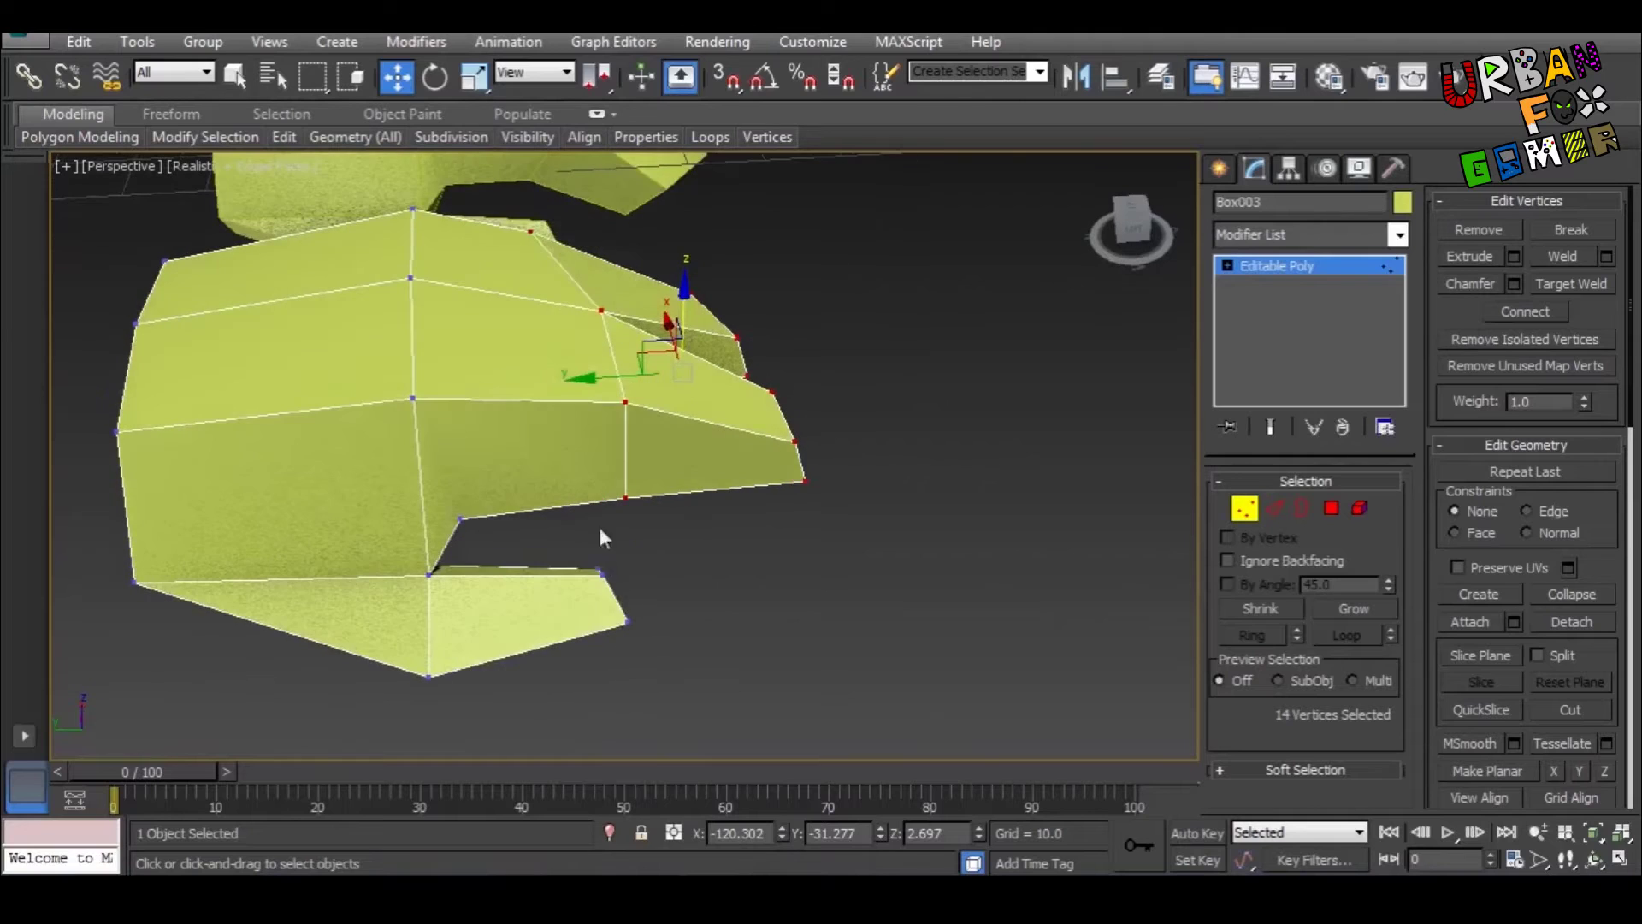
middle_click_drag(616, 397, 600, 405, "alt")
middle_click_drag(597, 491, 599, 485, "alt")
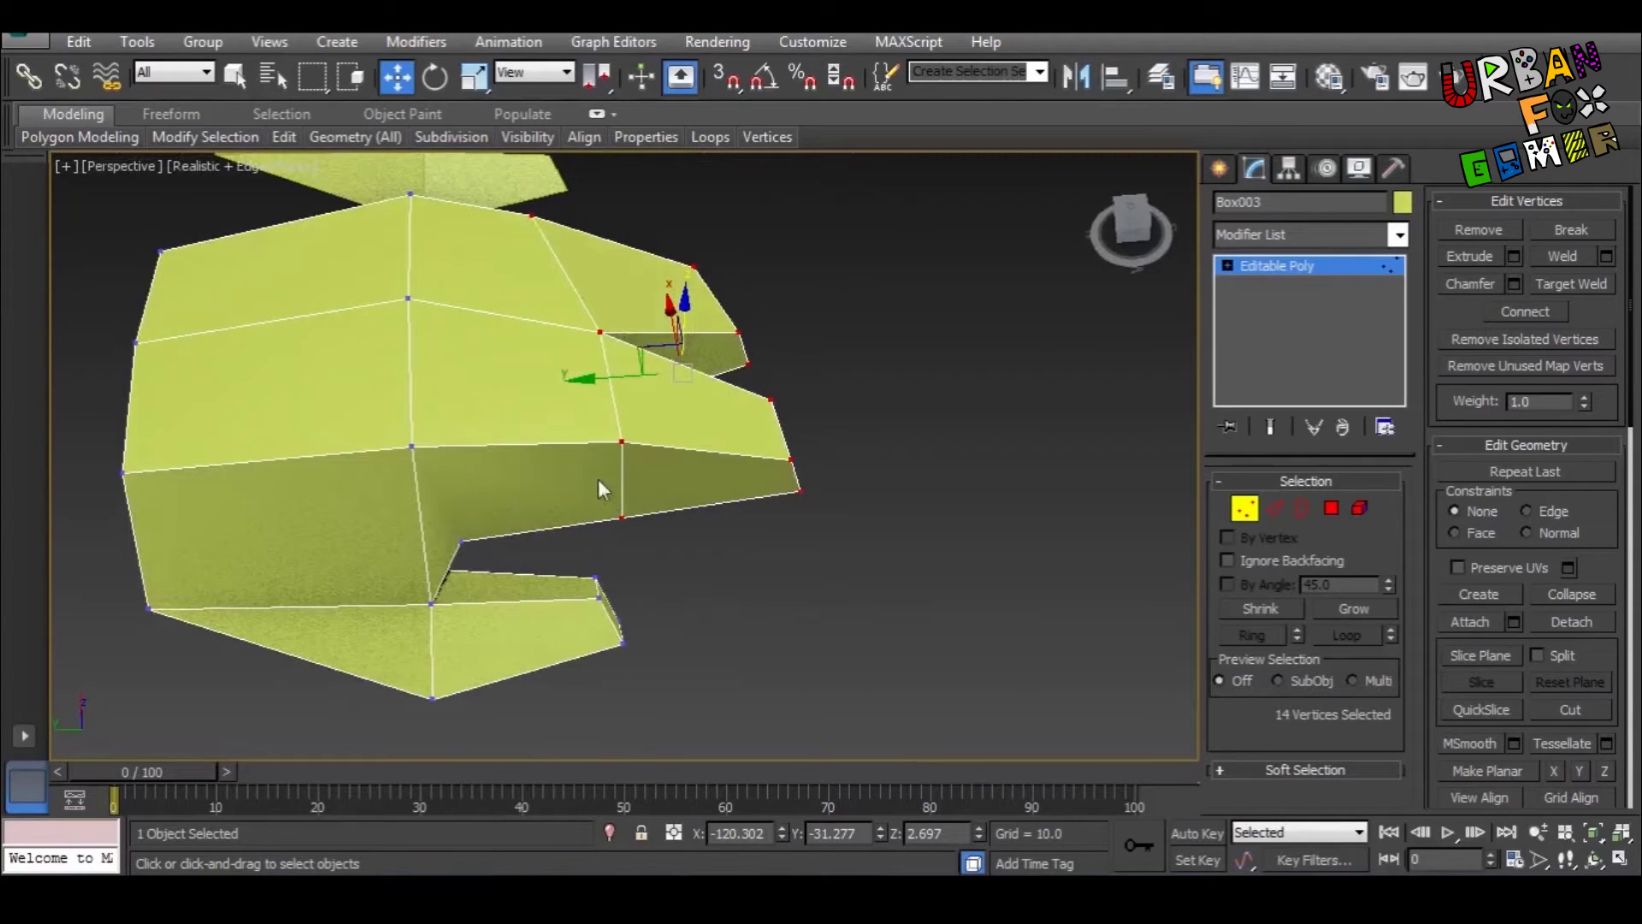
left_click_drag(601, 378, 561, 386)
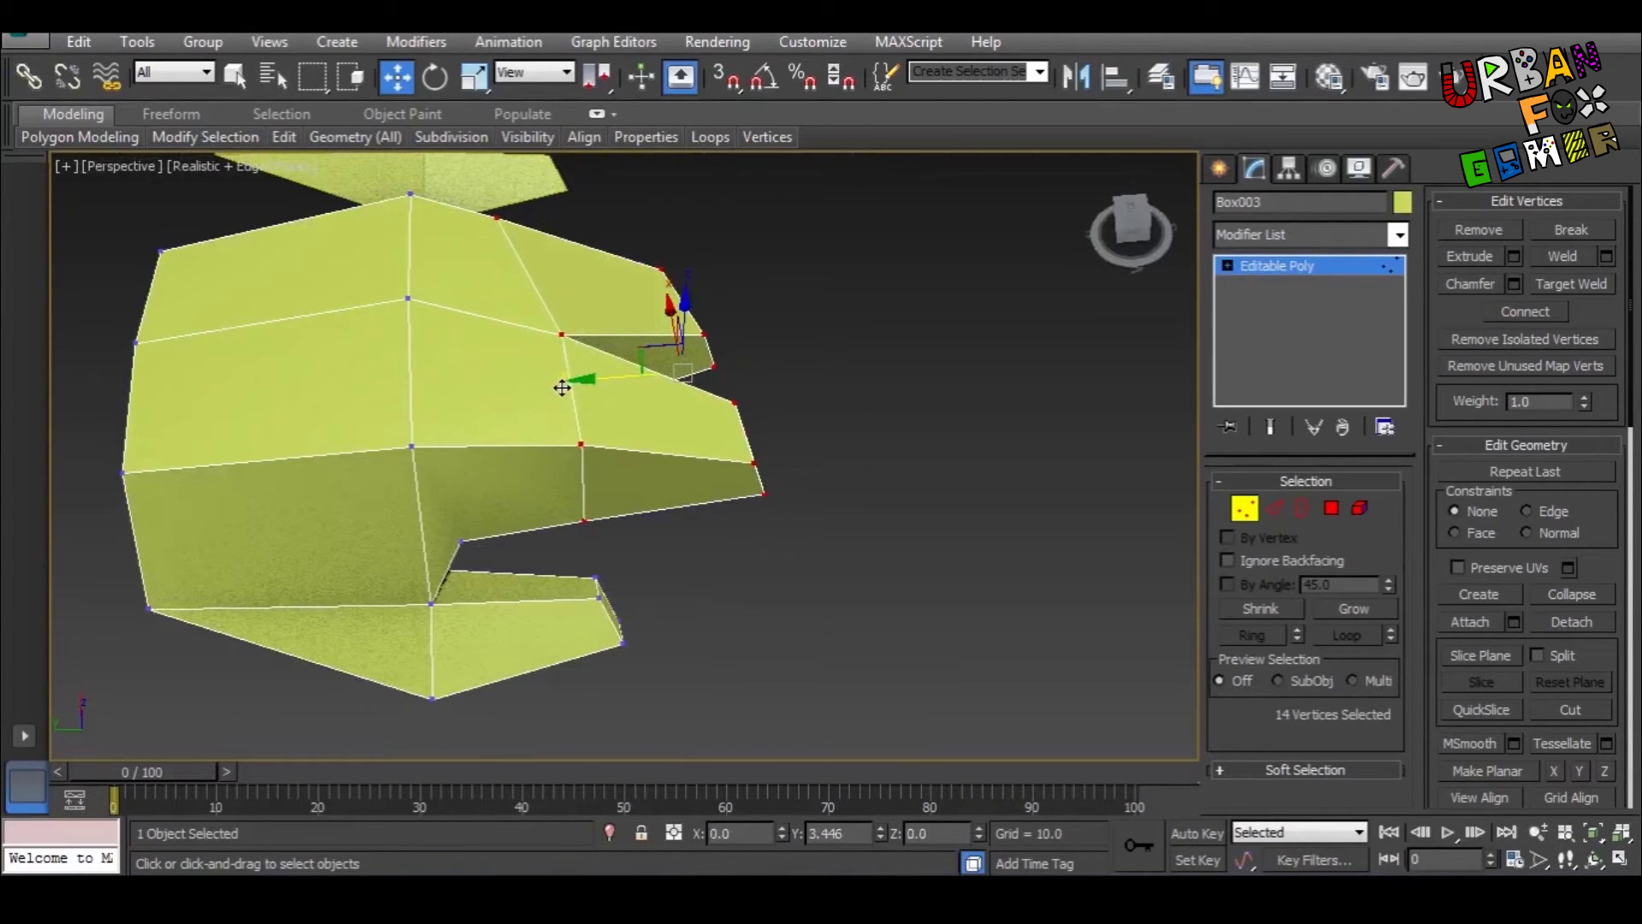
Step: Select the eight fingertip vertices and move them forward along Y to lengthen both fingers
middle_click_drag(671, 421, 664, 538, "alt")
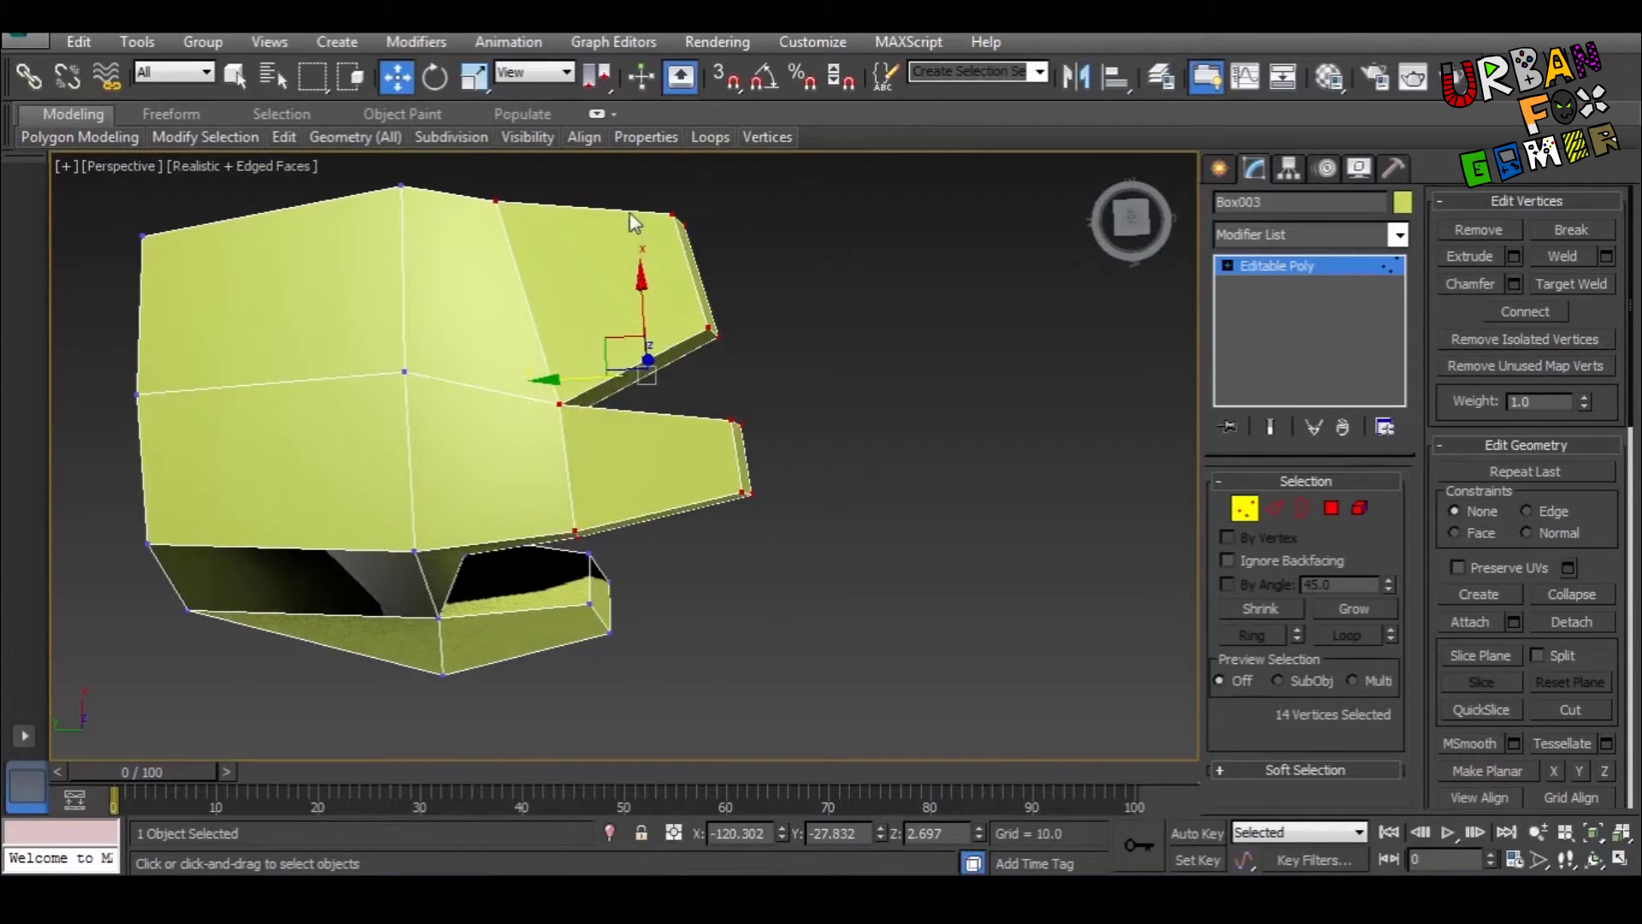
middle_click_drag(819, 525, 571, 599, "alt")
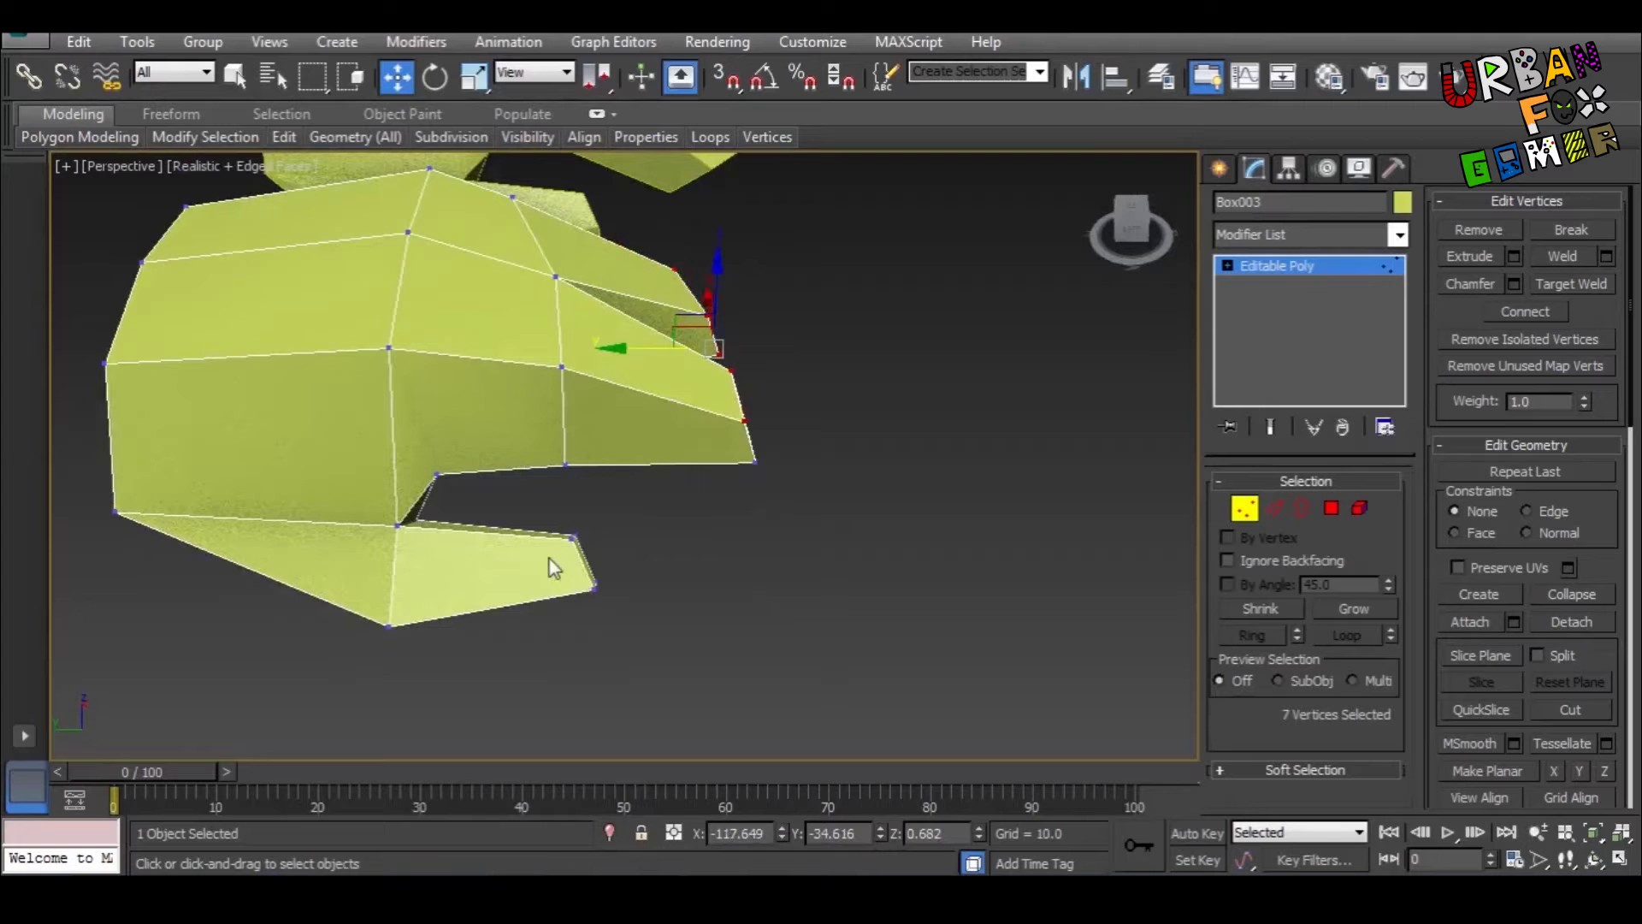
middle_click_drag(543, 530, 718, 490, "alt")
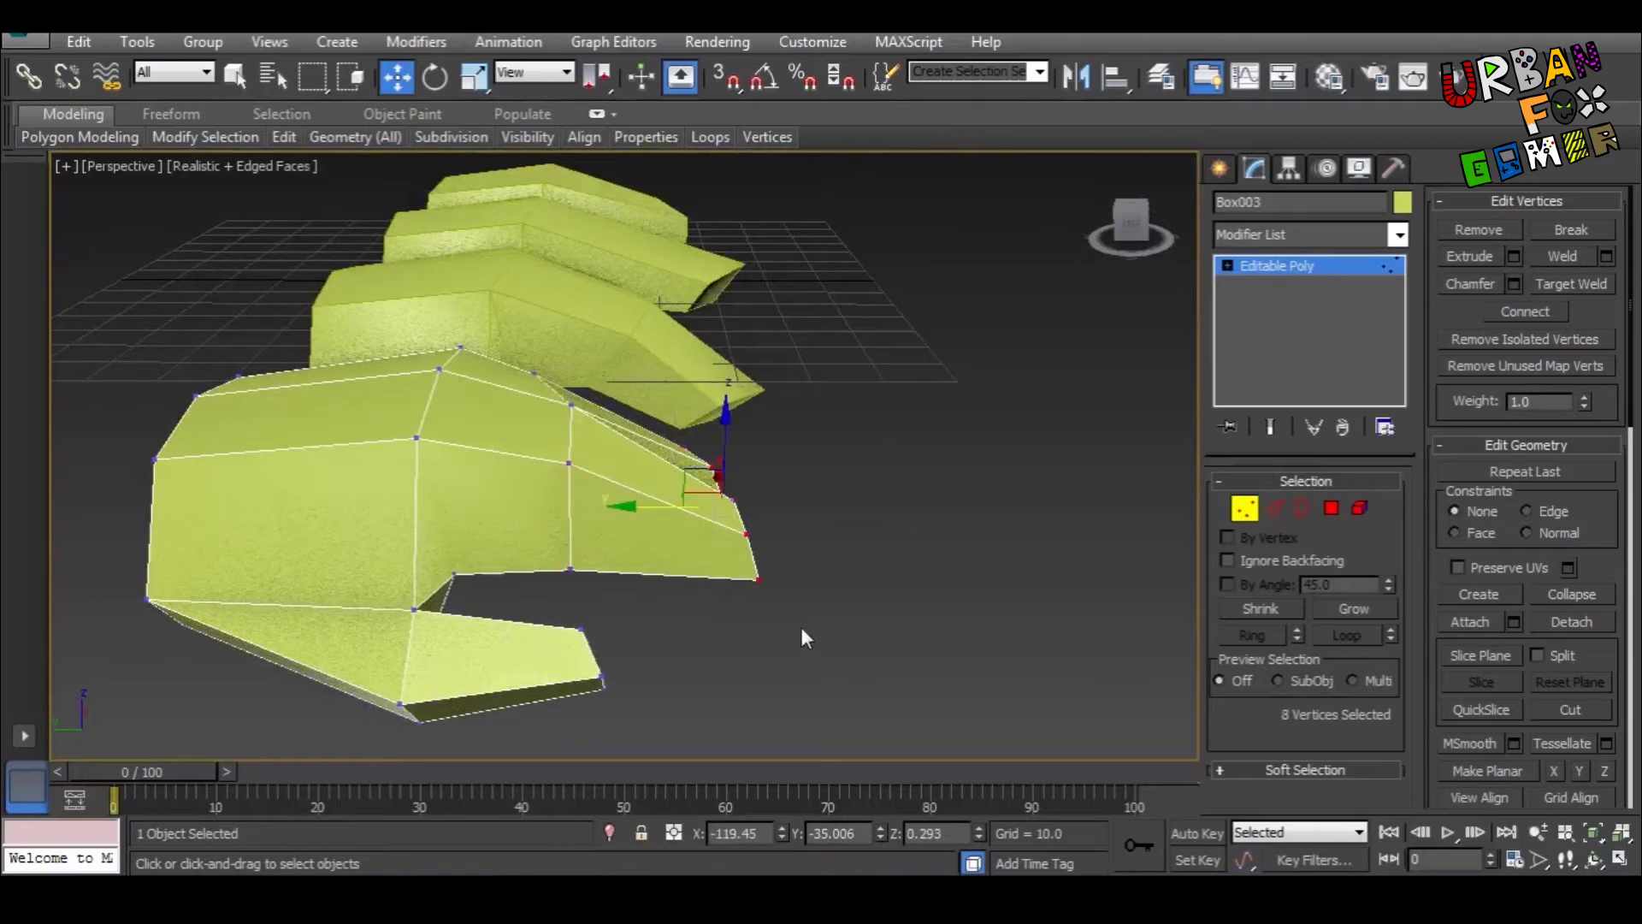
middle_click_drag(803, 638, 774, 521, "alt")
left_click_drag(691, 466, 755, 487)
Step: Pull the wider finger's two inner tip vertices forward about 5.3 units along Y and lower them slightly along Z
middle_click_drag(755, 487, 762, 631, "alt")
left_click_drag(773, 552, 737, 584)
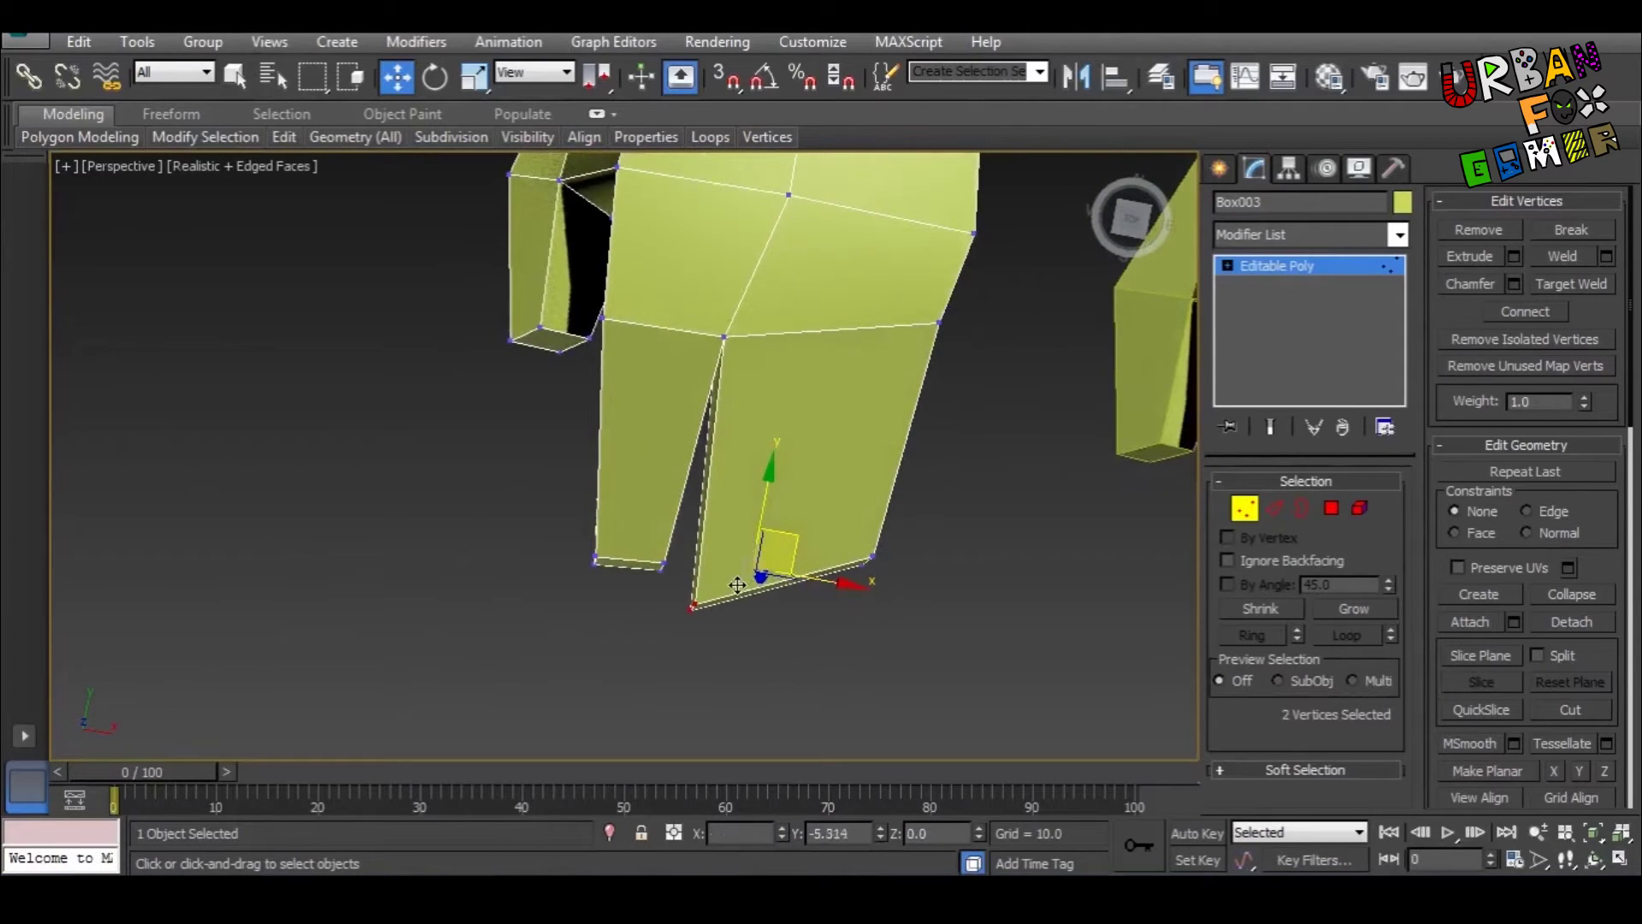
middle_click_drag(731, 585, 874, 425, "alt")
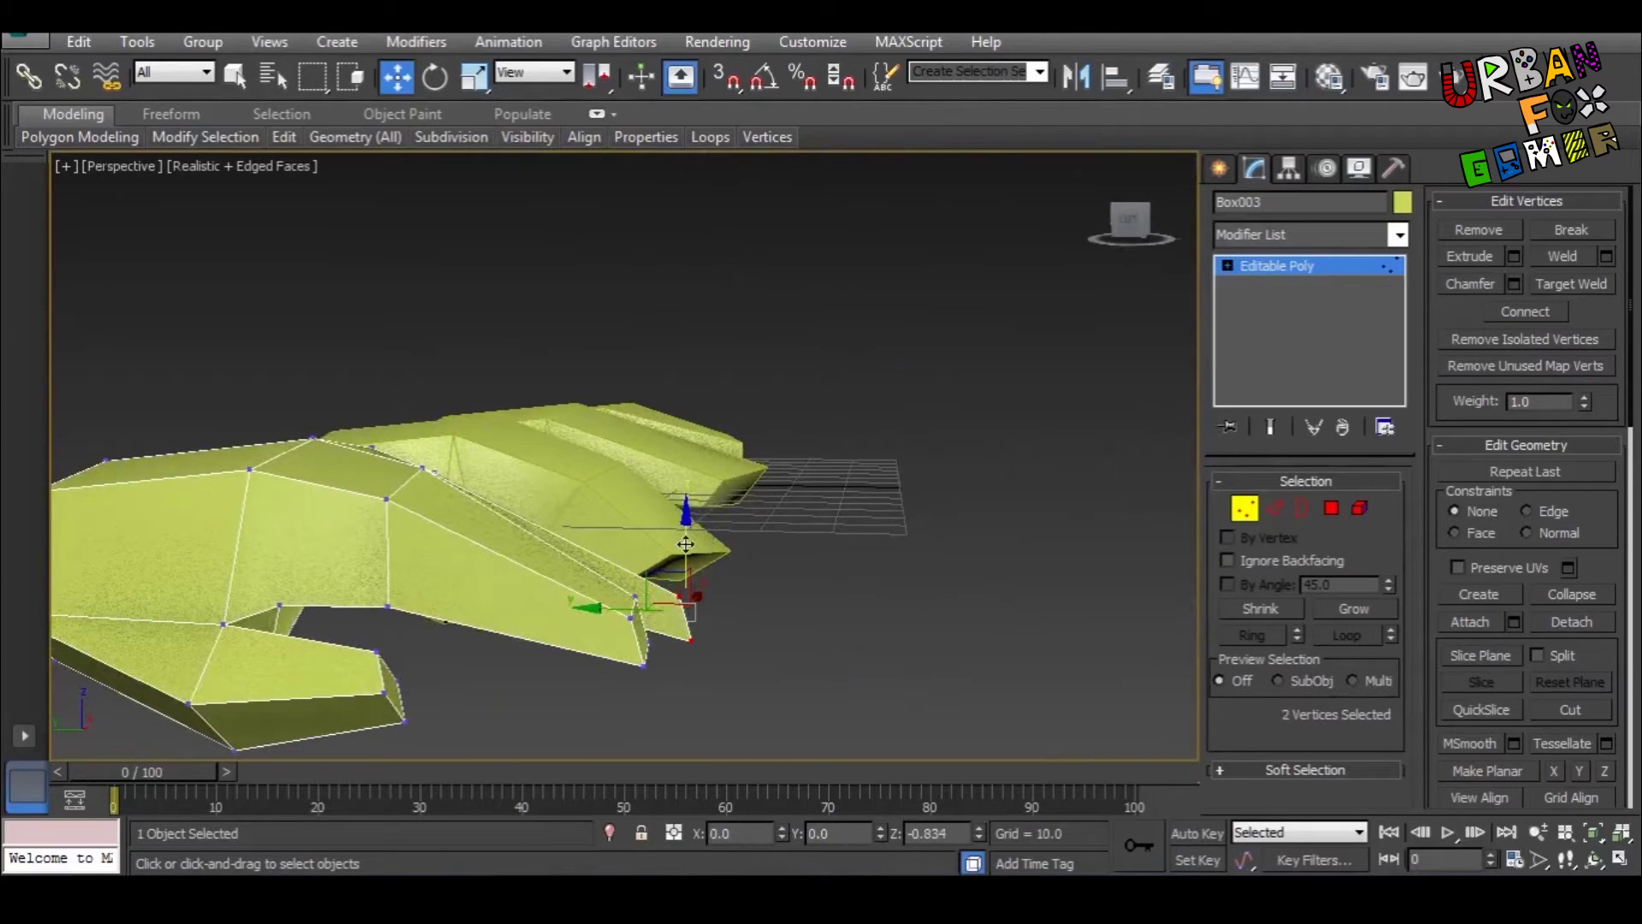
middle_click_drag(690, 542, 822, 703, "alt")
Step: Examine the two fingers and the thumb of the edited copy from above, behind and underneath
middle_click_drag(542, 538, 738, 567)
scroll(737, 566, "up", 2)
middle_click_drag(528, 498, 737, 453, "alt")
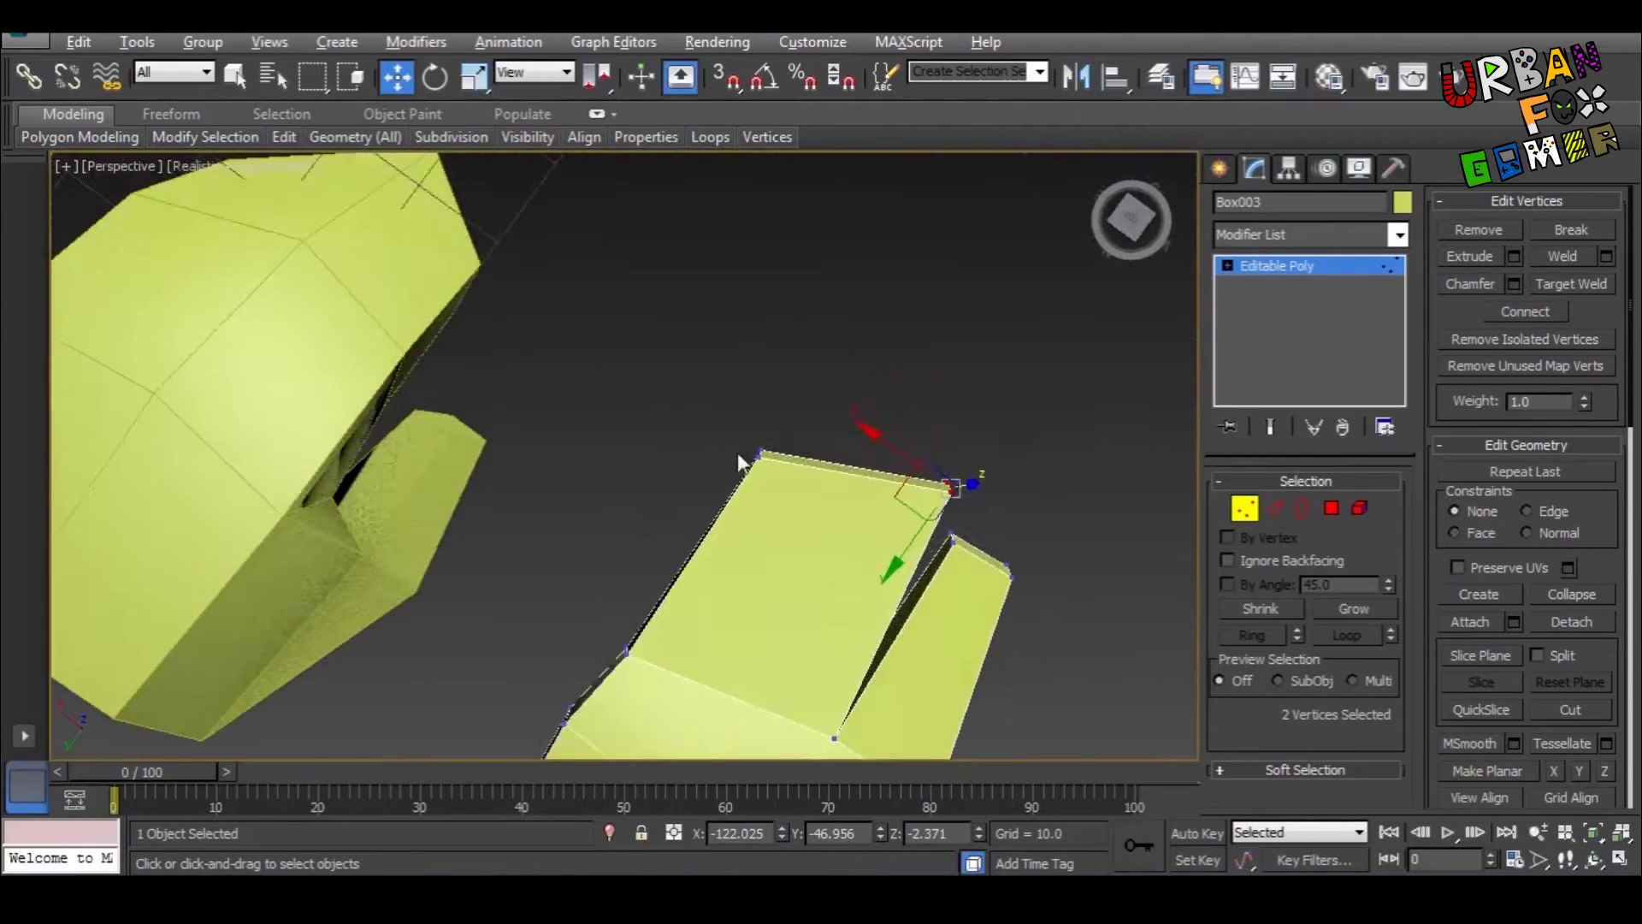
middle_click_drag(578, 693, 561, 566)
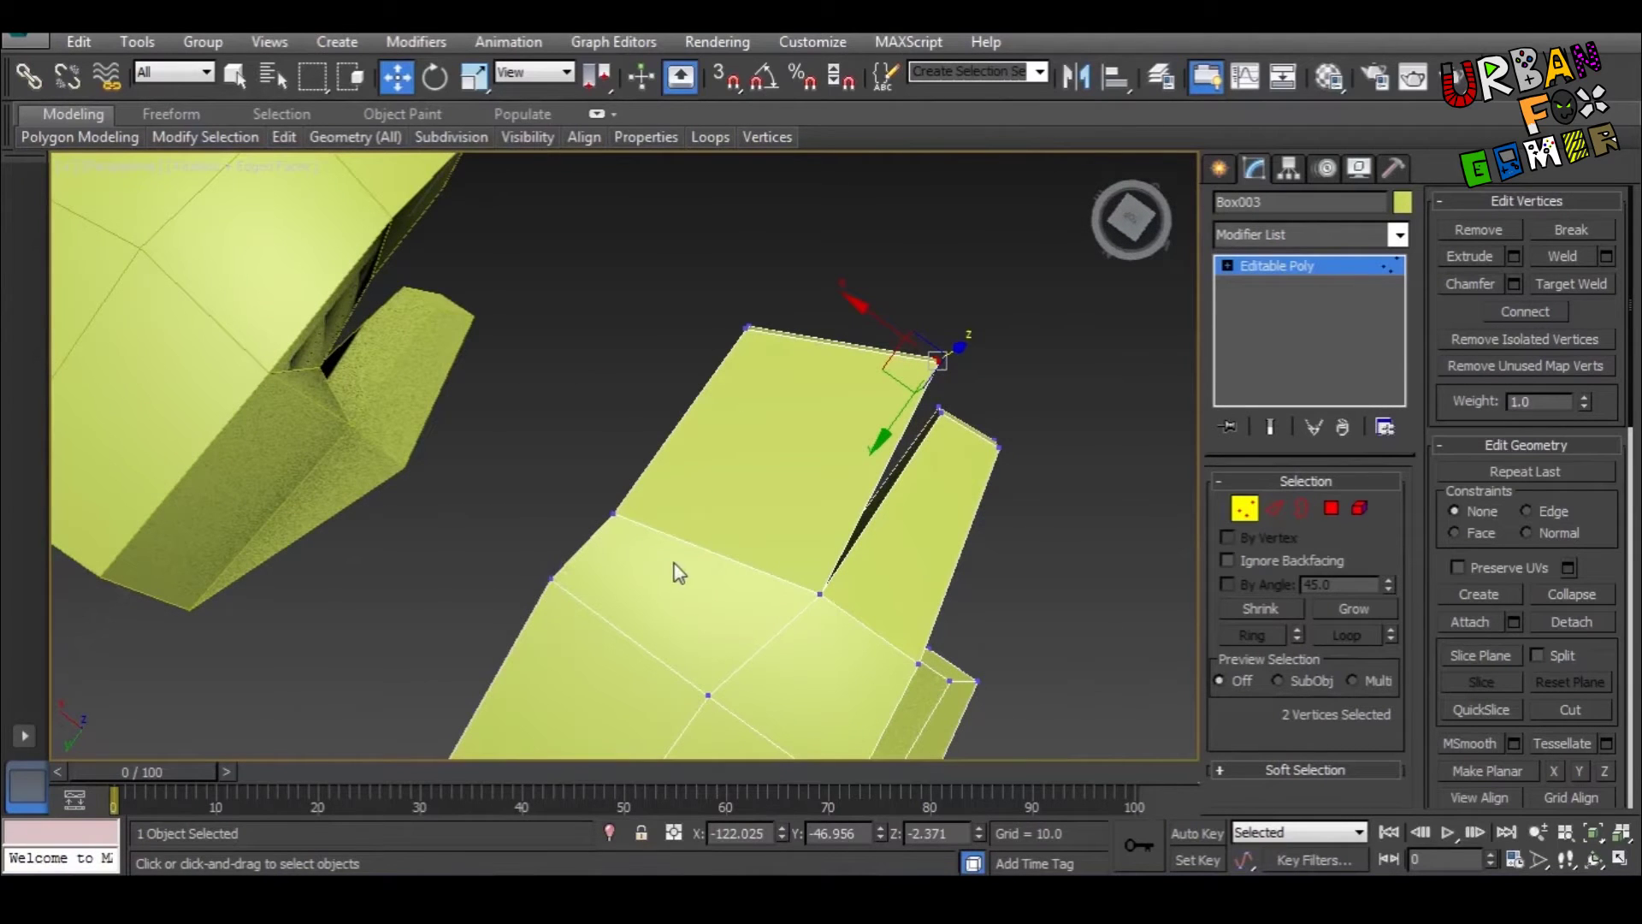
middle_click_drag(678, 569, 648, 468, "alt")
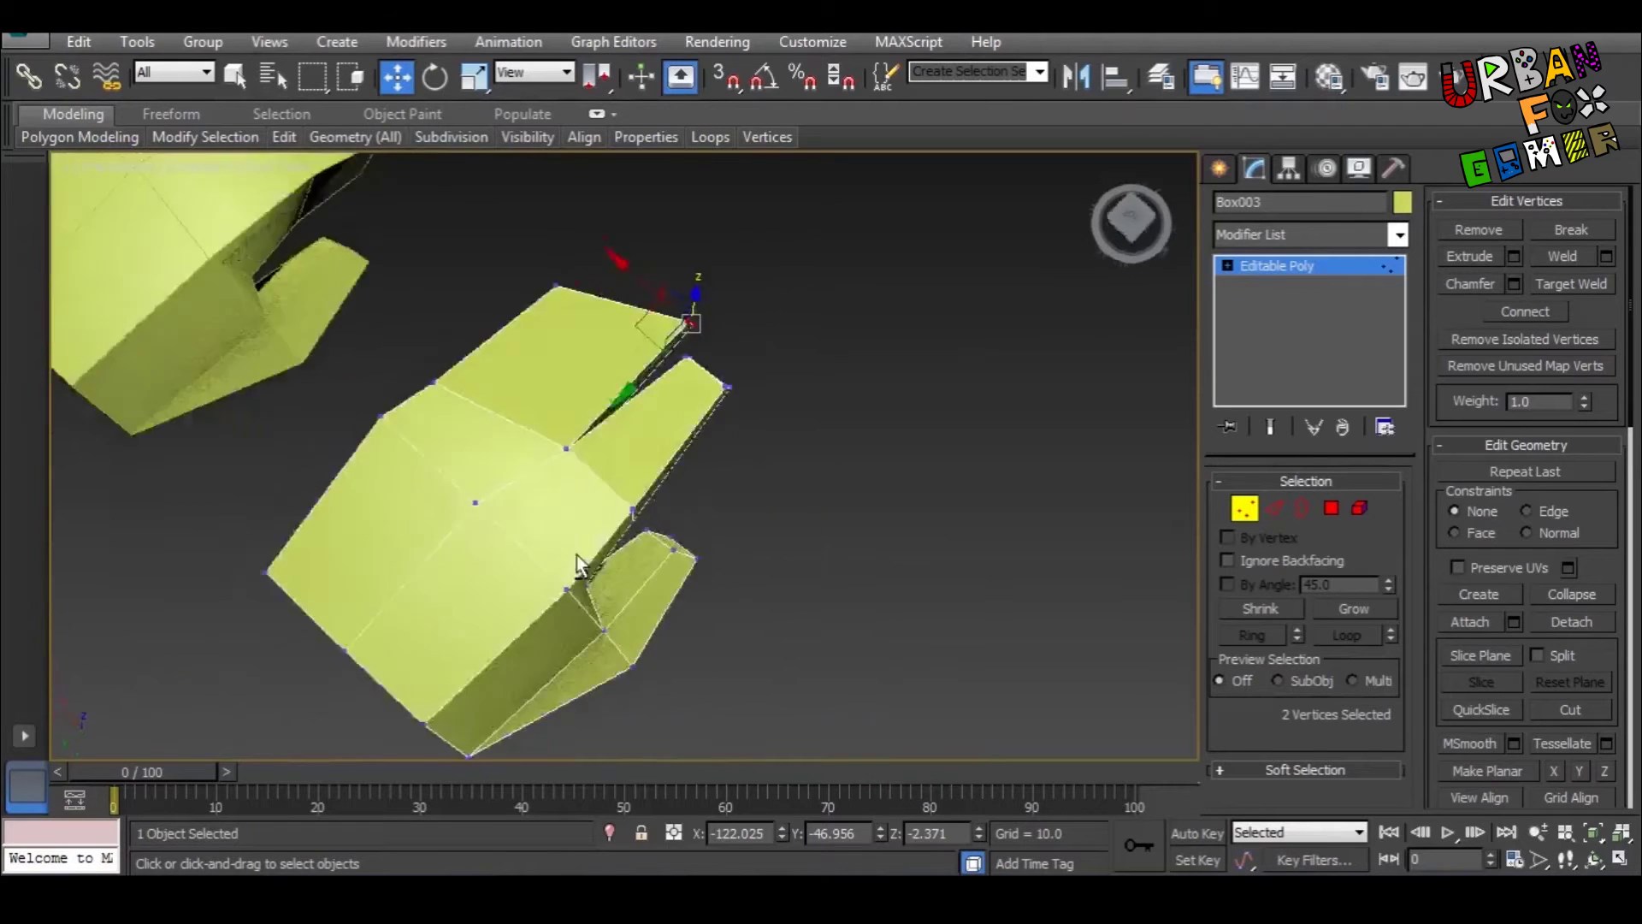
middle_click_drag(579, 564, 496, 330, "alt")
key("q")
middle_click_drag(664, 502, 581, 416)
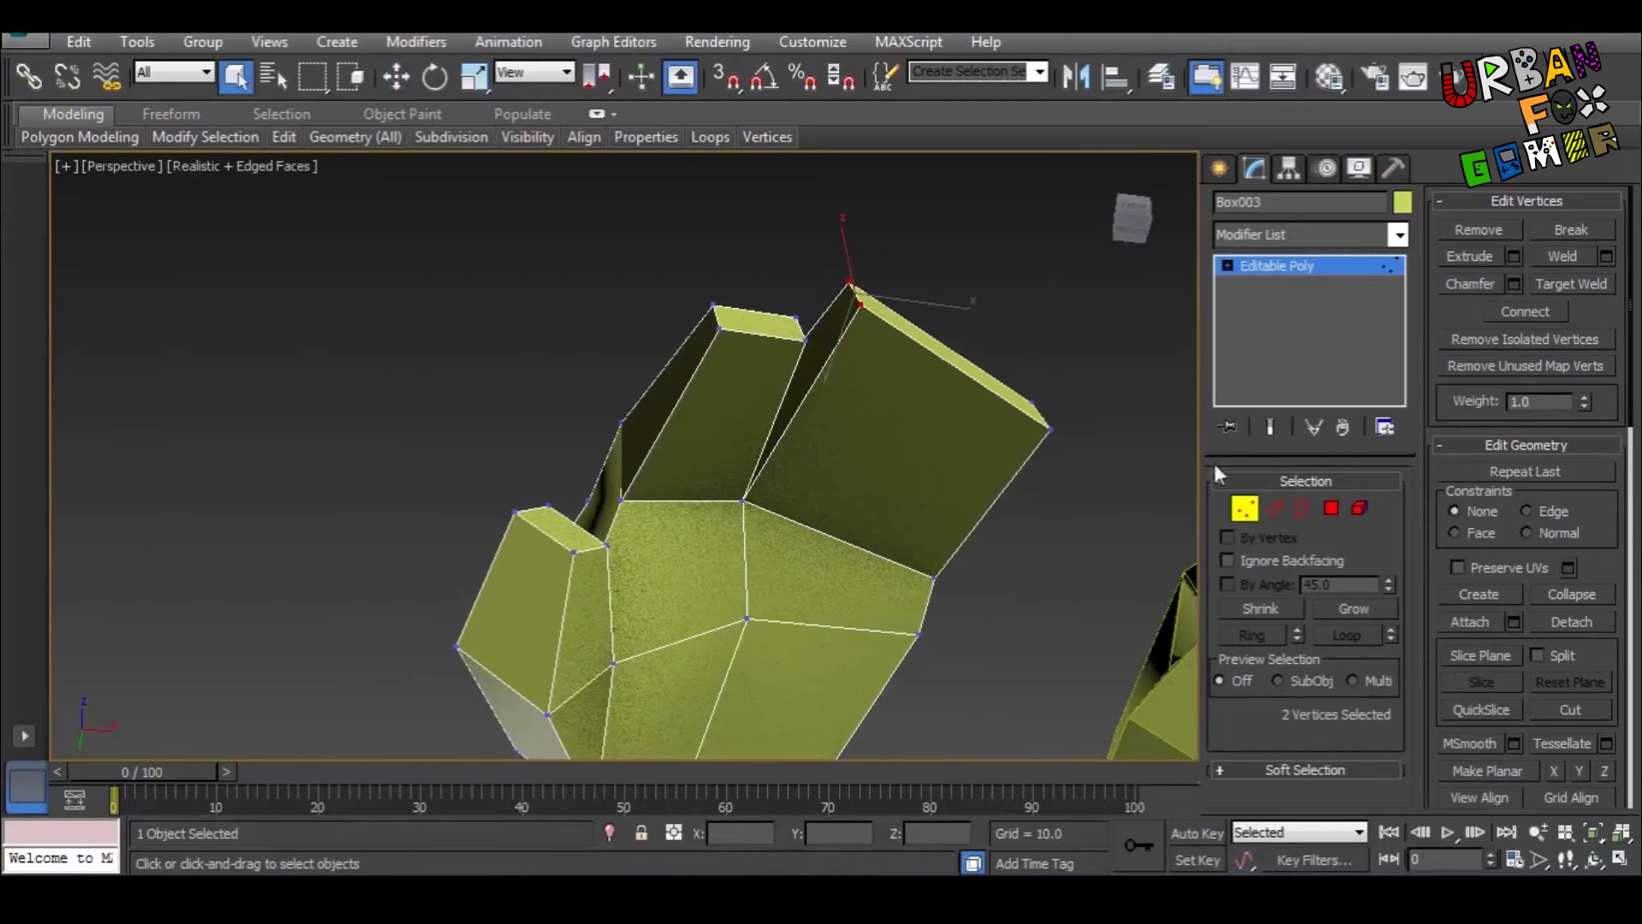
Step: Leave vertex editing and make one independent copy of the two-fingered block about 59 units away along negative X
left_click(1244, 510)
middle_click_drag(953, 440, 715, 392, "alt")
key("w")
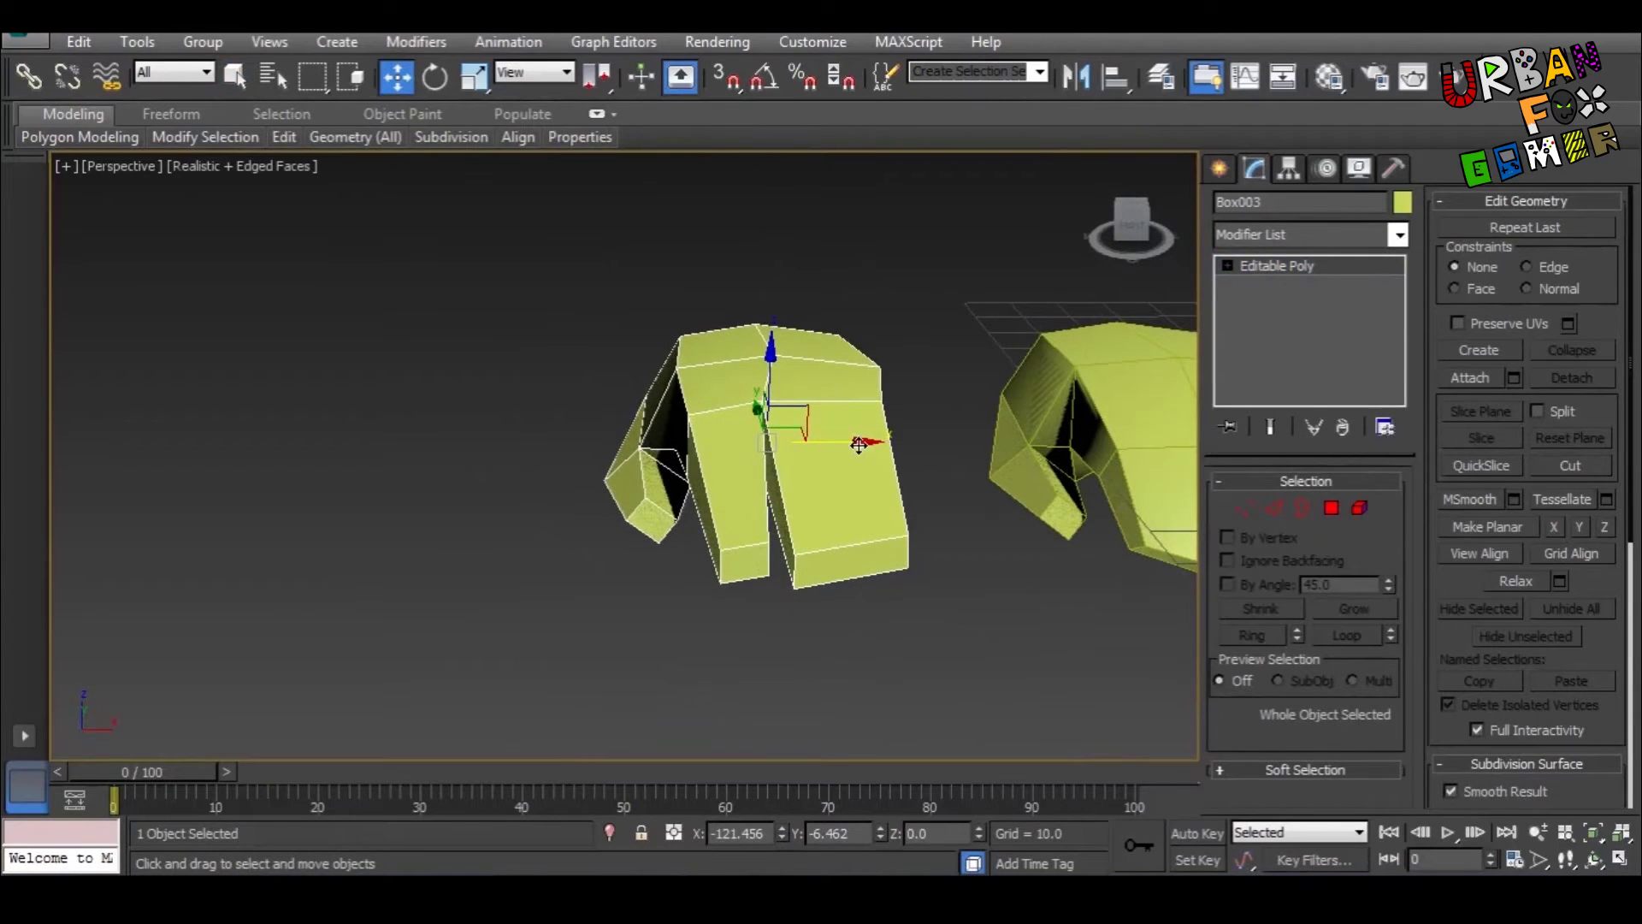
left_click_drag(859, 445, 505, 454, "shift")
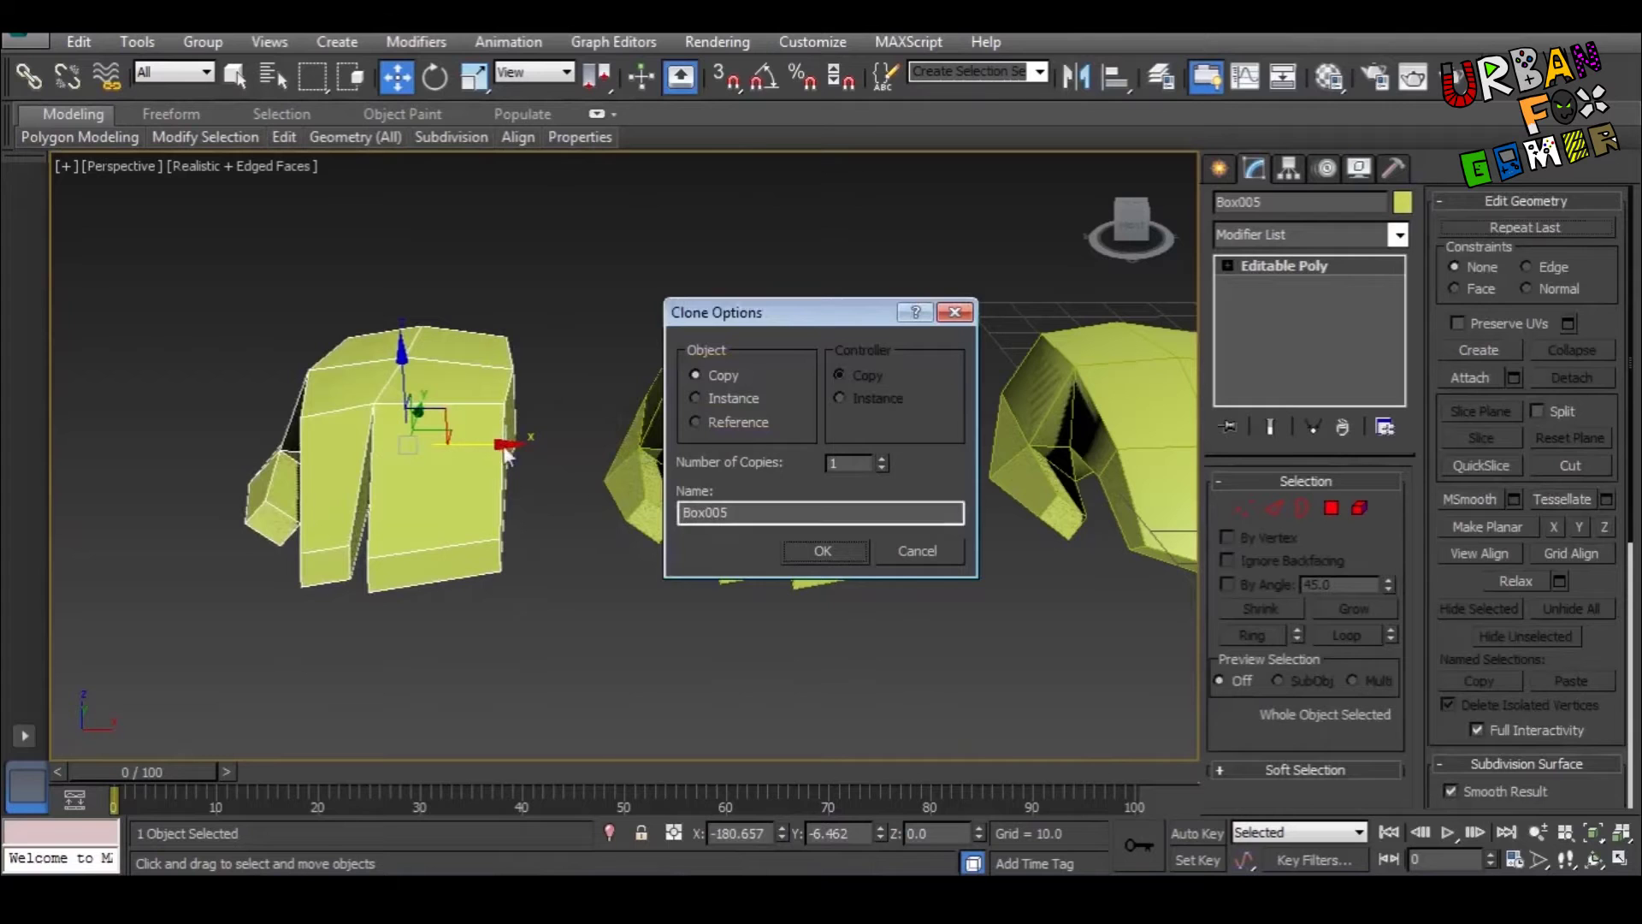
left_click(795, 554)
Step: Delete all polygons of the two fingers from the new copy, keeping its palm and thumb
mouse_move(441, 512)
middle_mouse_down("alt")
mouse_move(612, 587)
mouse_move(754, 596)
middle_mouse_up("alt")
left_click(1330, 508)
middle_click_drag(650, 428, 693, 437, "alt")
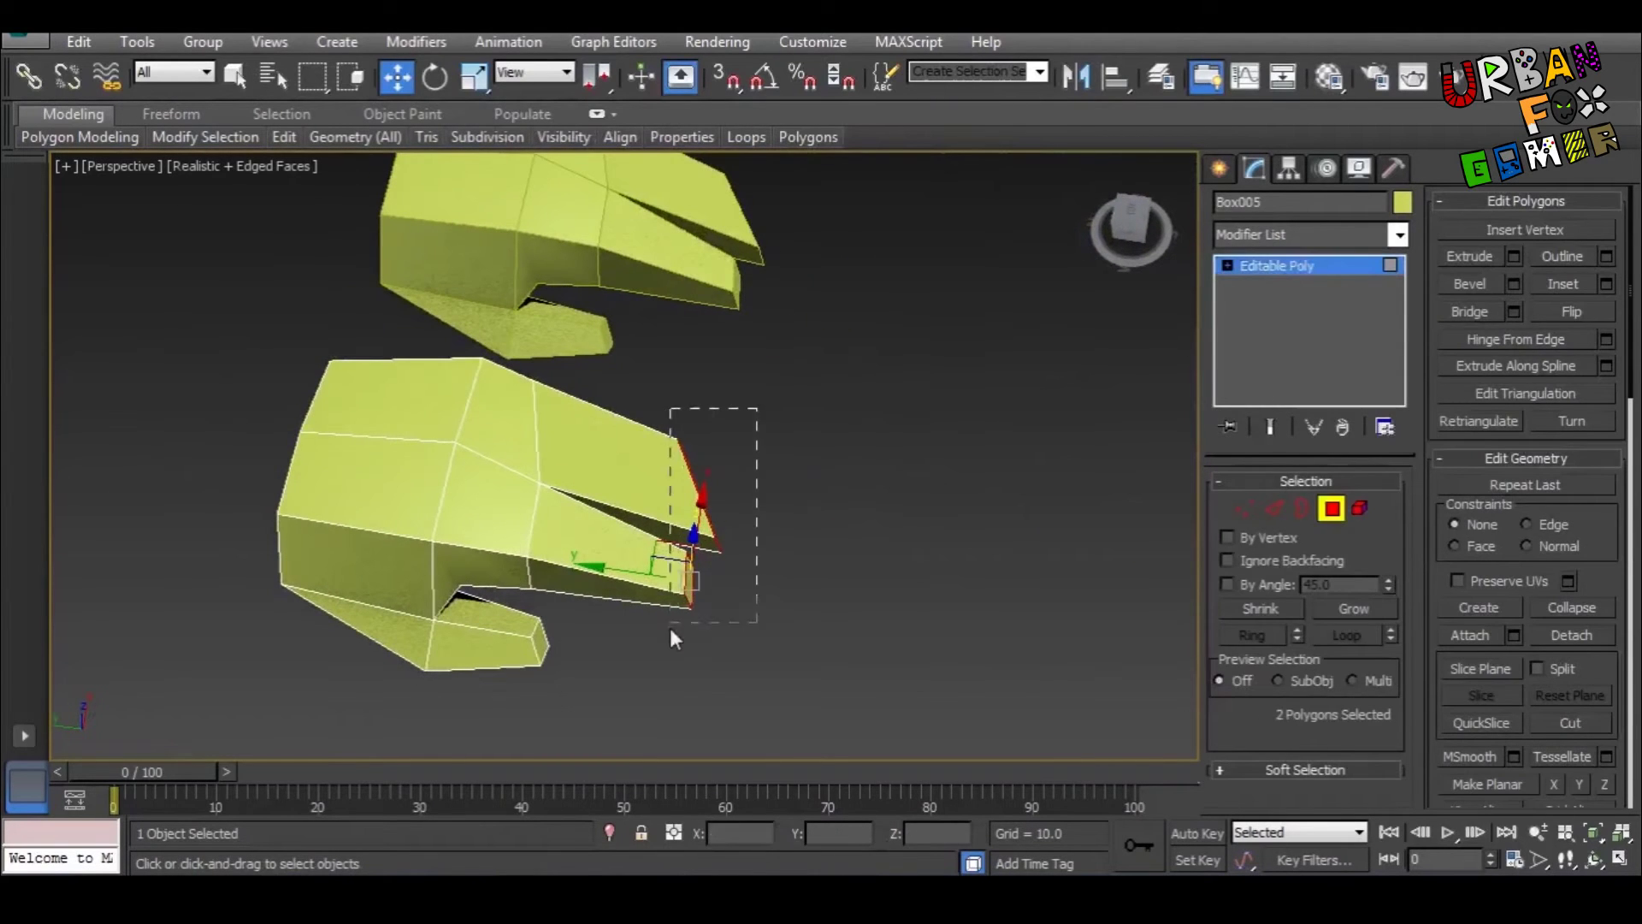
left_click_drag(669, 628, 671, 627)
key("Delete")
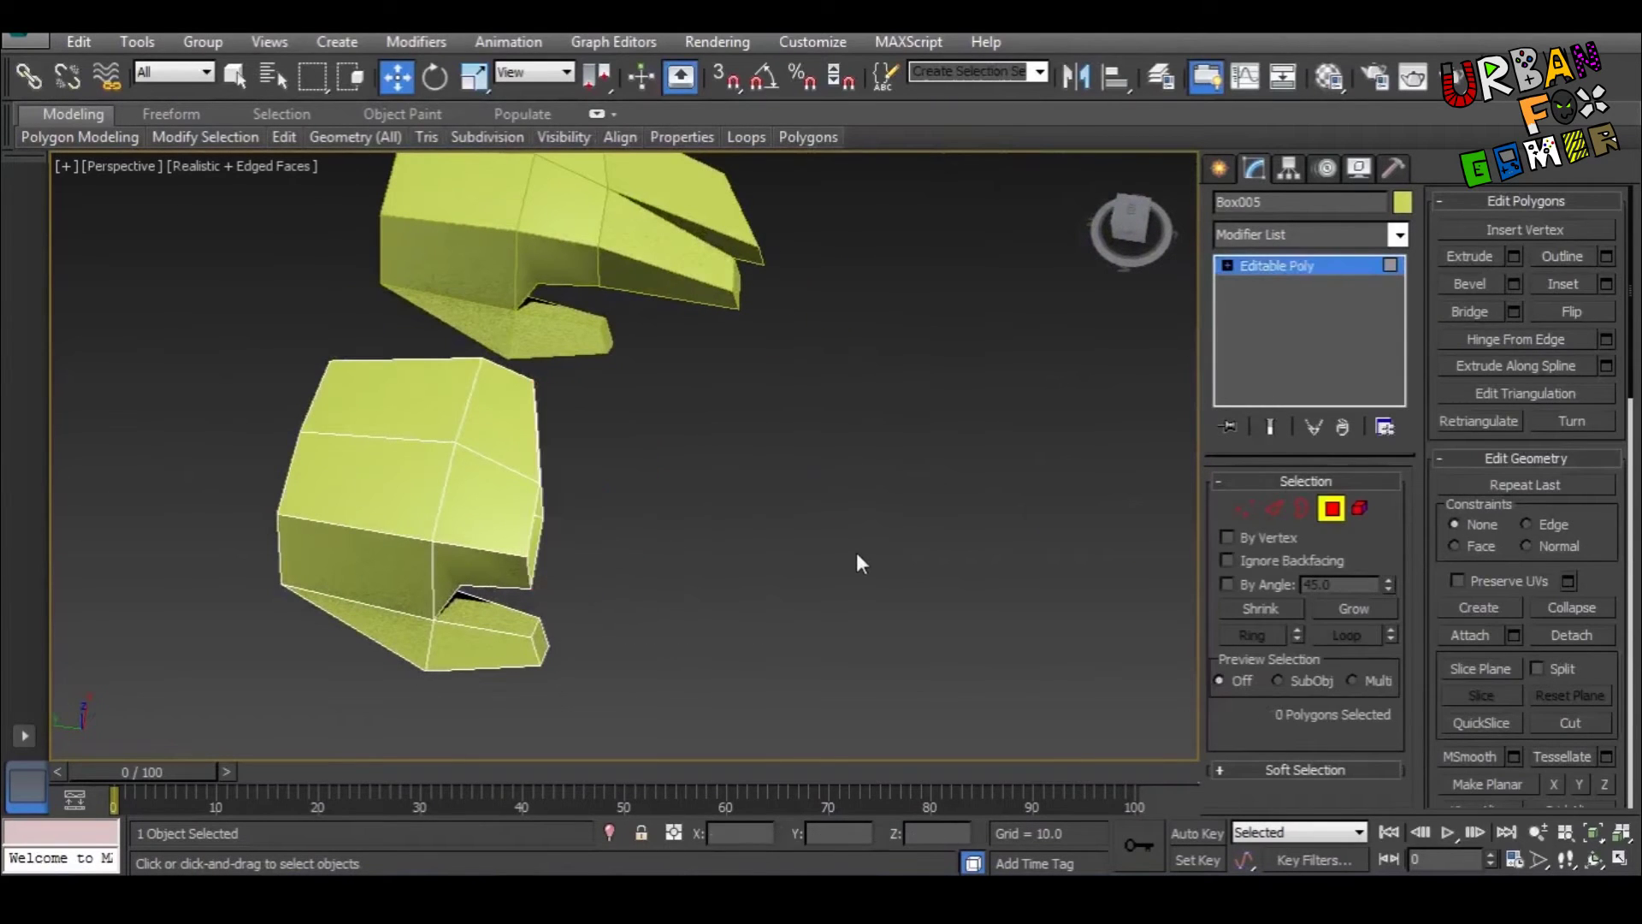
Step: Bridge the upper and lower border edges of the new copy's open front on the half away from the thumb
left_click(1279, 506)
middle_click_drag(898, 462, 482, 557, "alt")
left_click(485, 590, "ctrl")
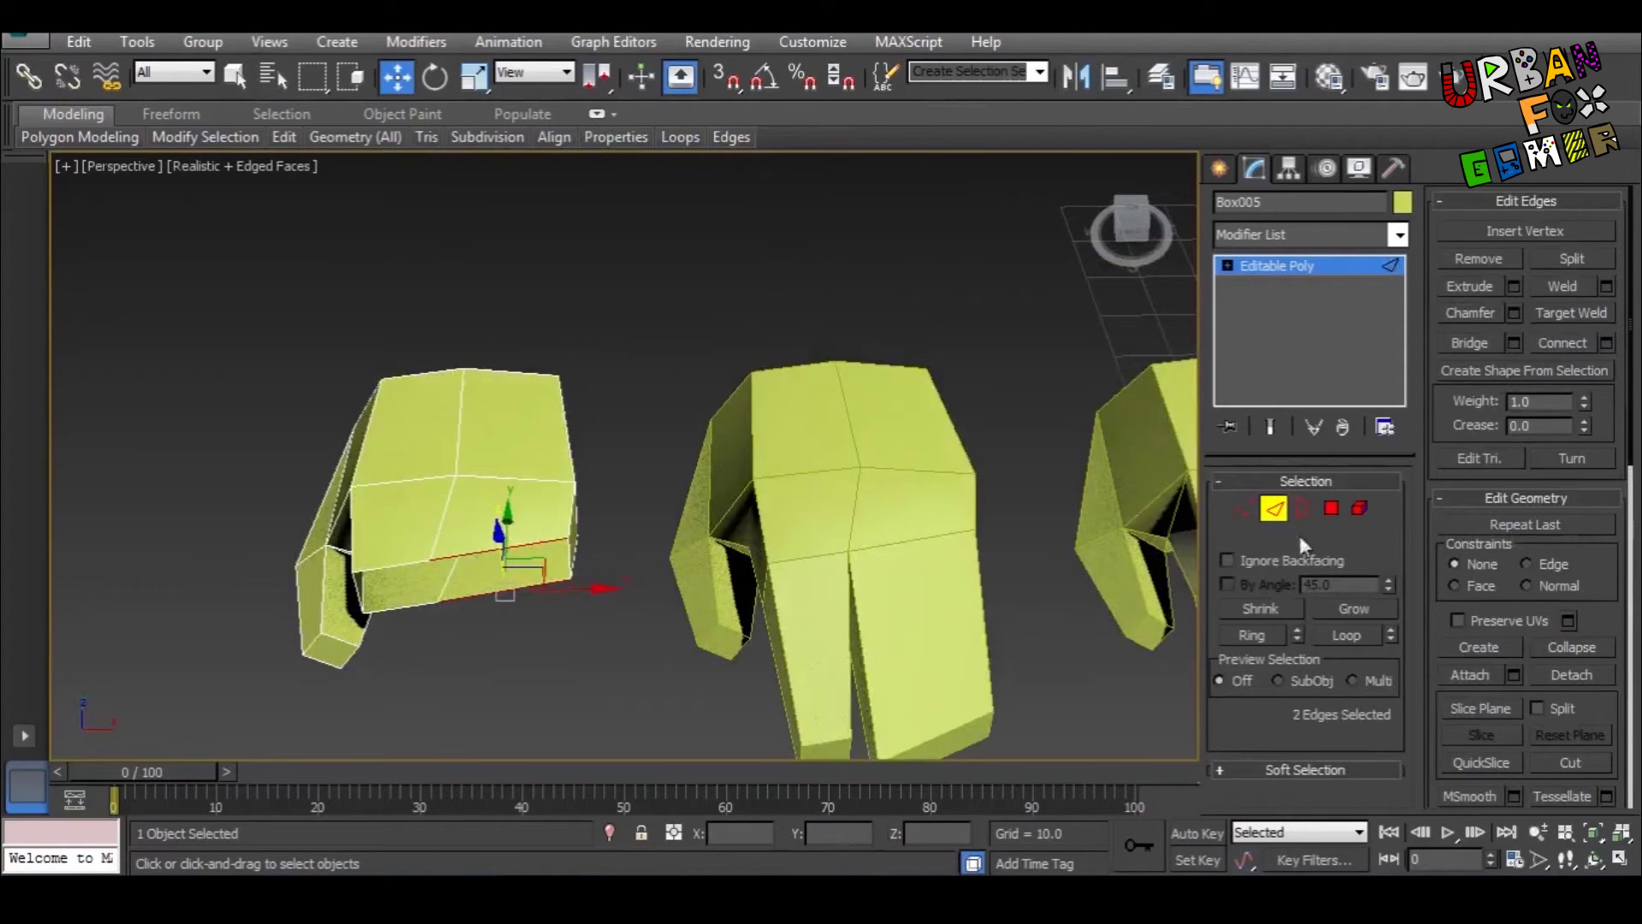
left_click(1471, 344)
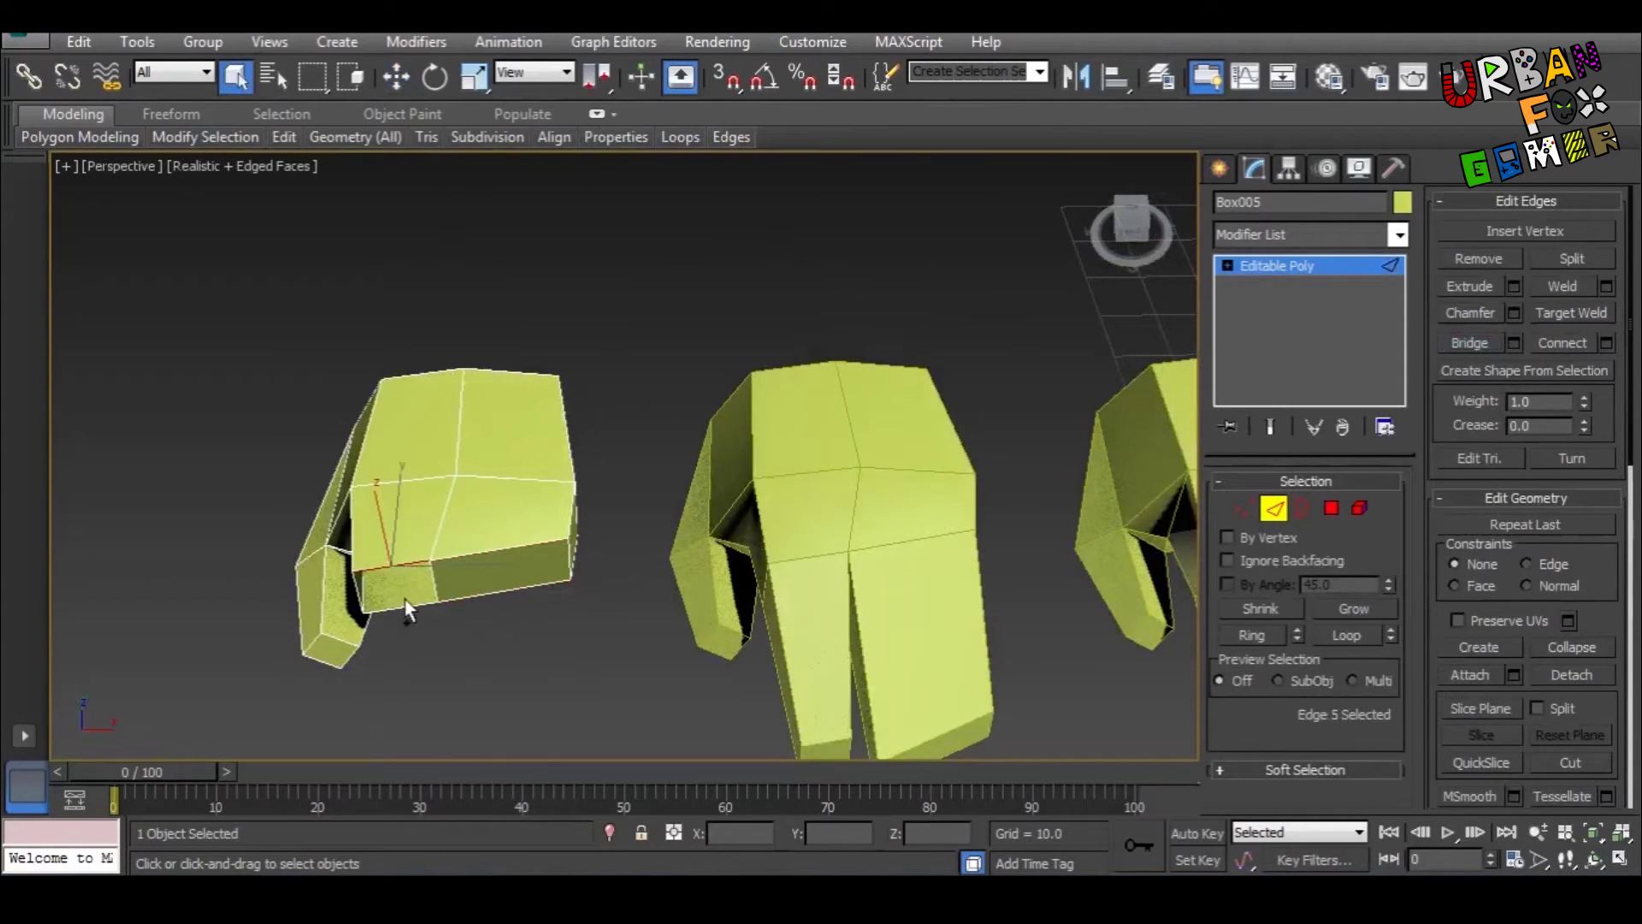
Step: Bridge the thumb-side half of the open front and shift the middle vertical front edge about 4.6 units along positive X
middle_click_drag(479, 513, 477, 607, "alt")
middle_click_drag(477, 607, 595, 599)
scroll(565, 584, "up", 2)
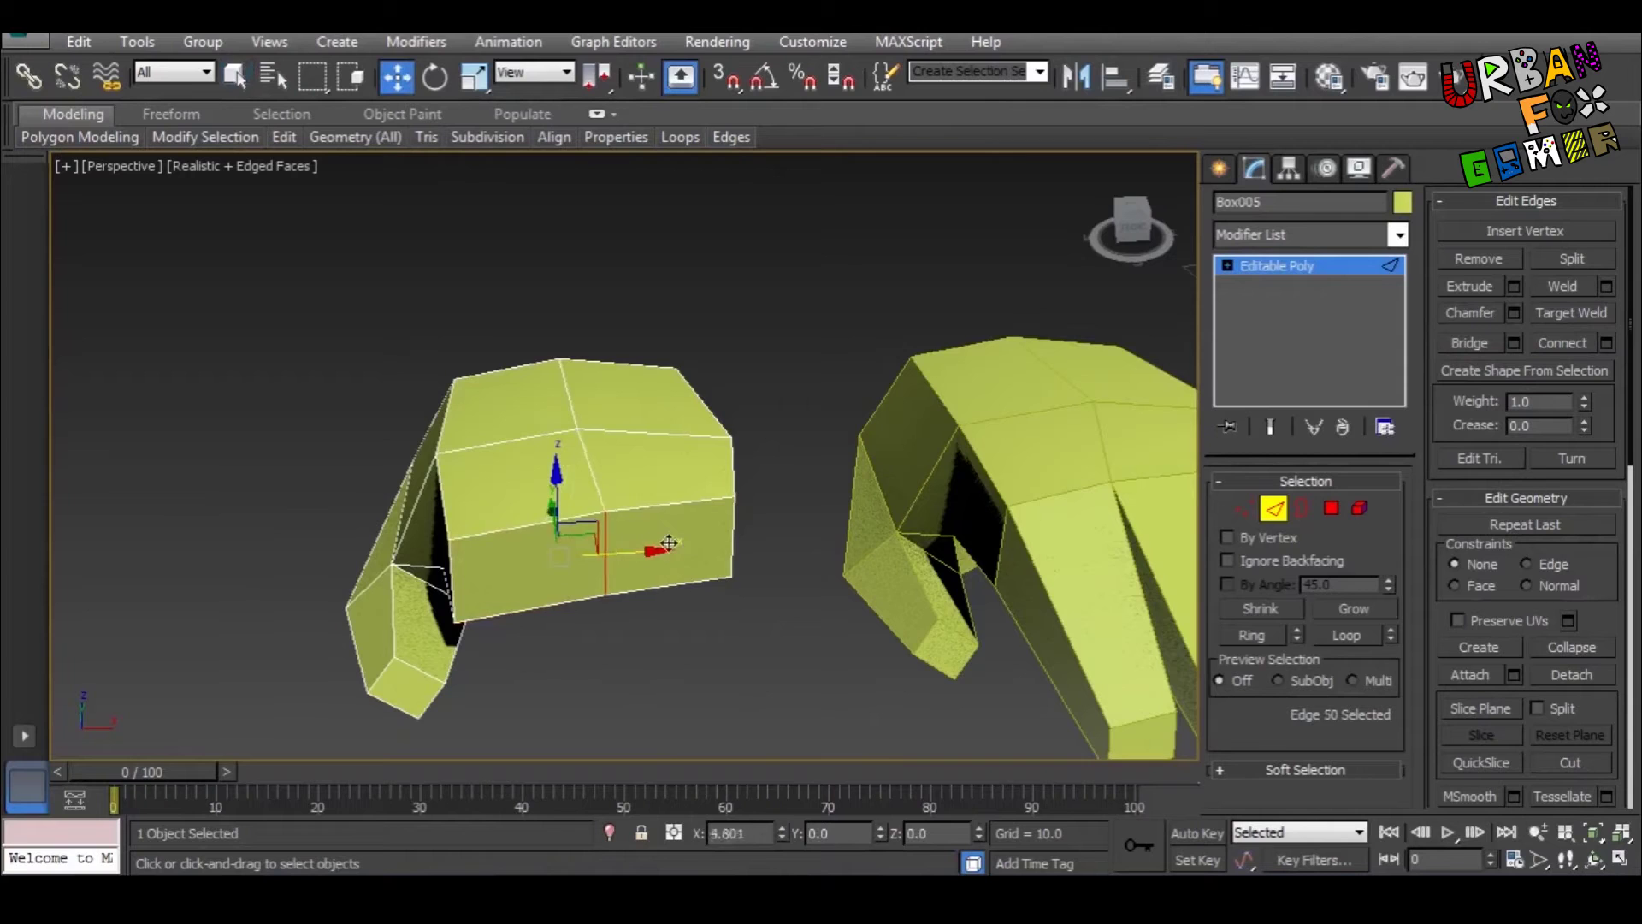
mouse_move(669, 542)
middle_mouse_down("alt")
mouse_move(633, 582)
mouse_move(616, 690)
mouse_move(550, 557)
mouse_move(667, 590)
mouse_move(740, 548)
mouse_move(636, 541)
middle_mouse_up("alt")
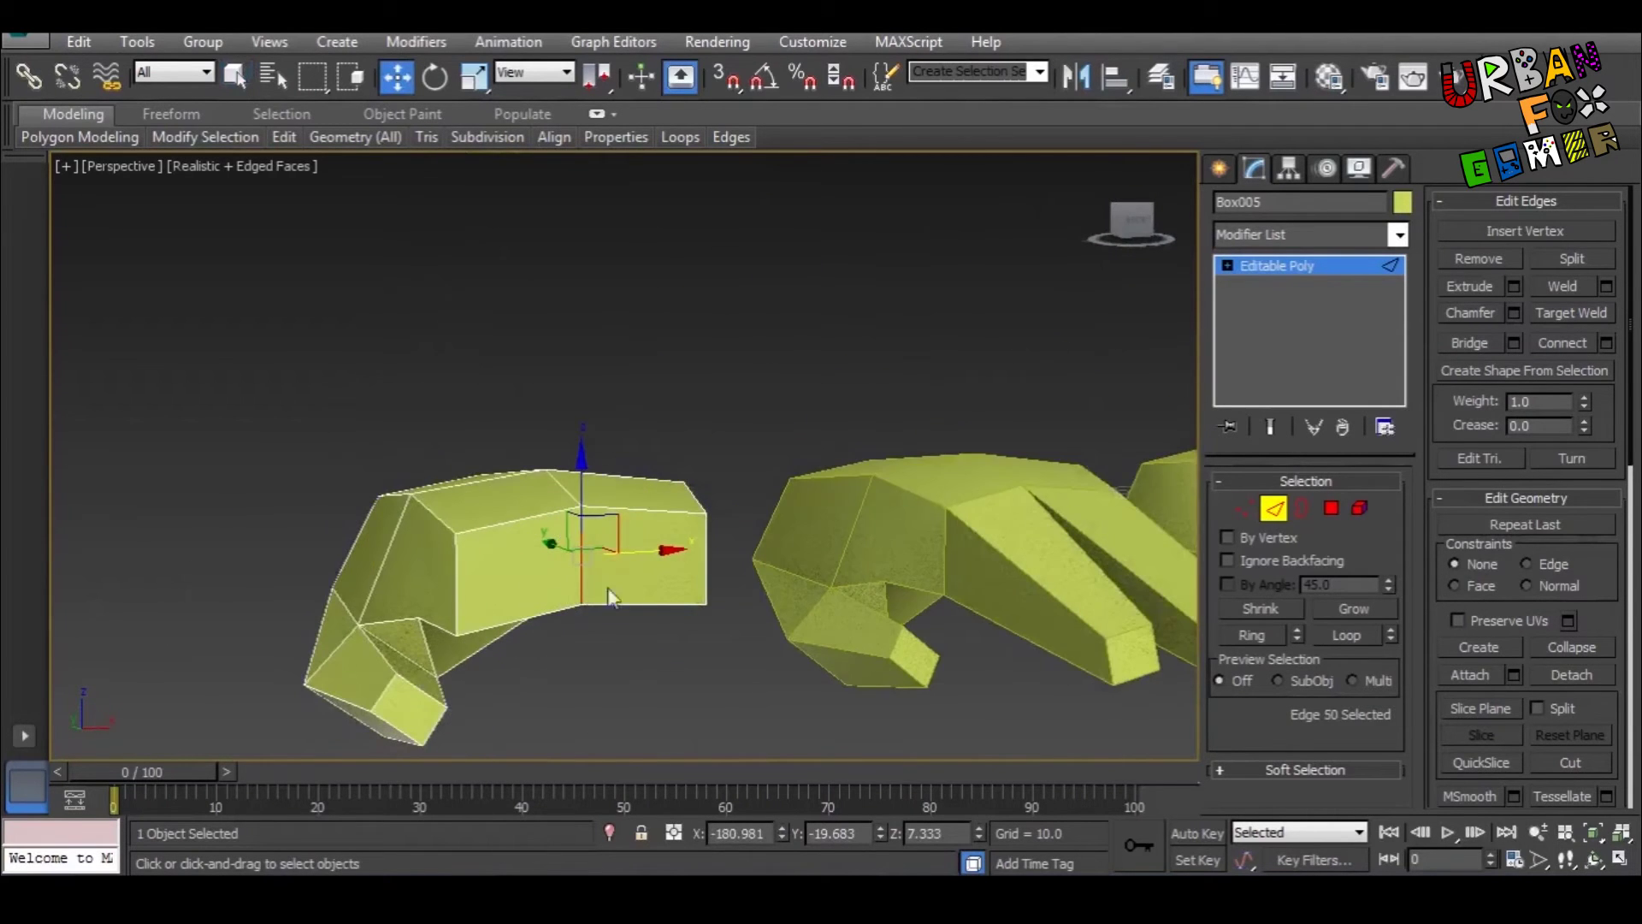
middle_click_drag(611, 596, 545, 606, "alt")
middle_click_drag(746, 611, 646, 526, "alt")
Step: Connect the upper and lower edges of the front with one new vertical edge in each half
key("q")
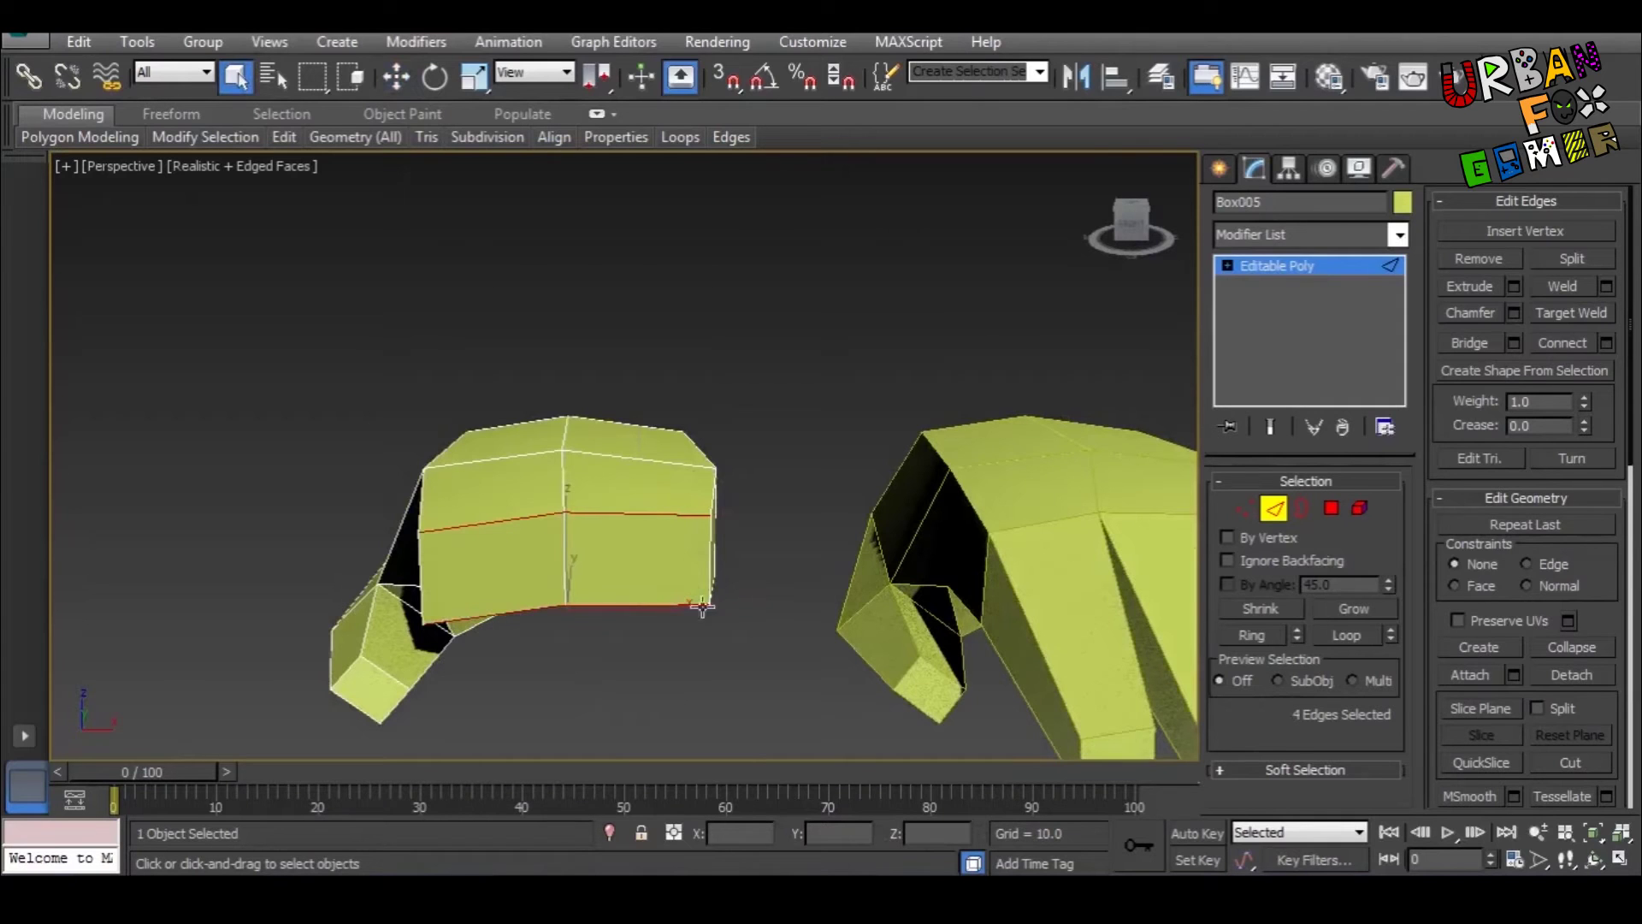
left_click(1571, 343)
middle_click_drag(736, 530, 664, 567, "alt")
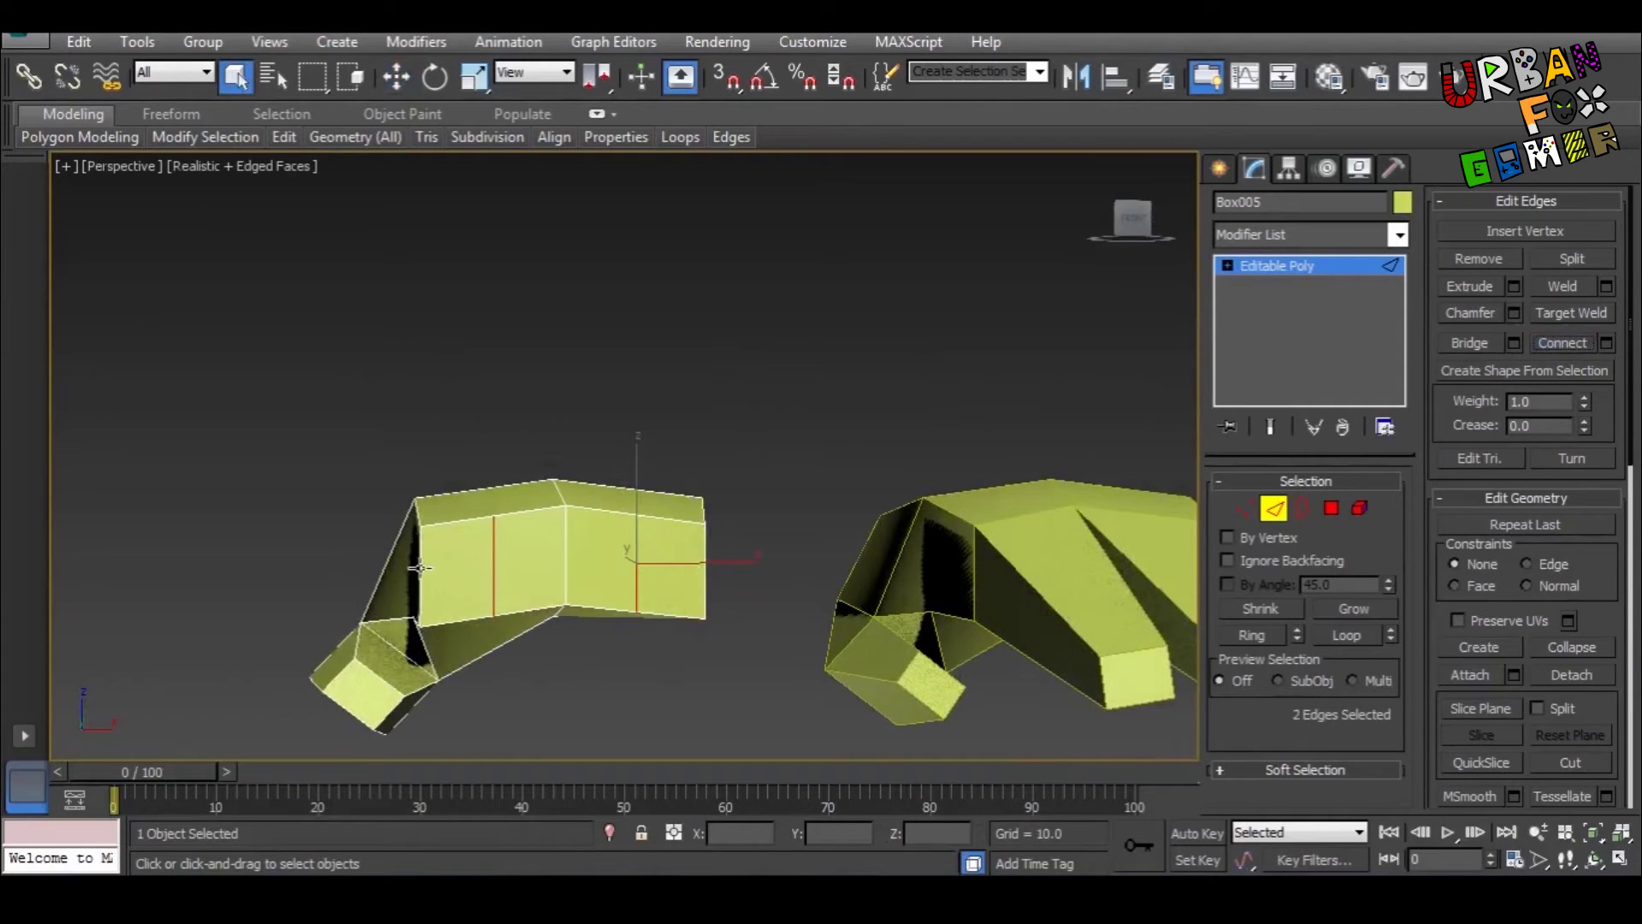
middle_click_drag(426, 692, 477, 558, "alt")
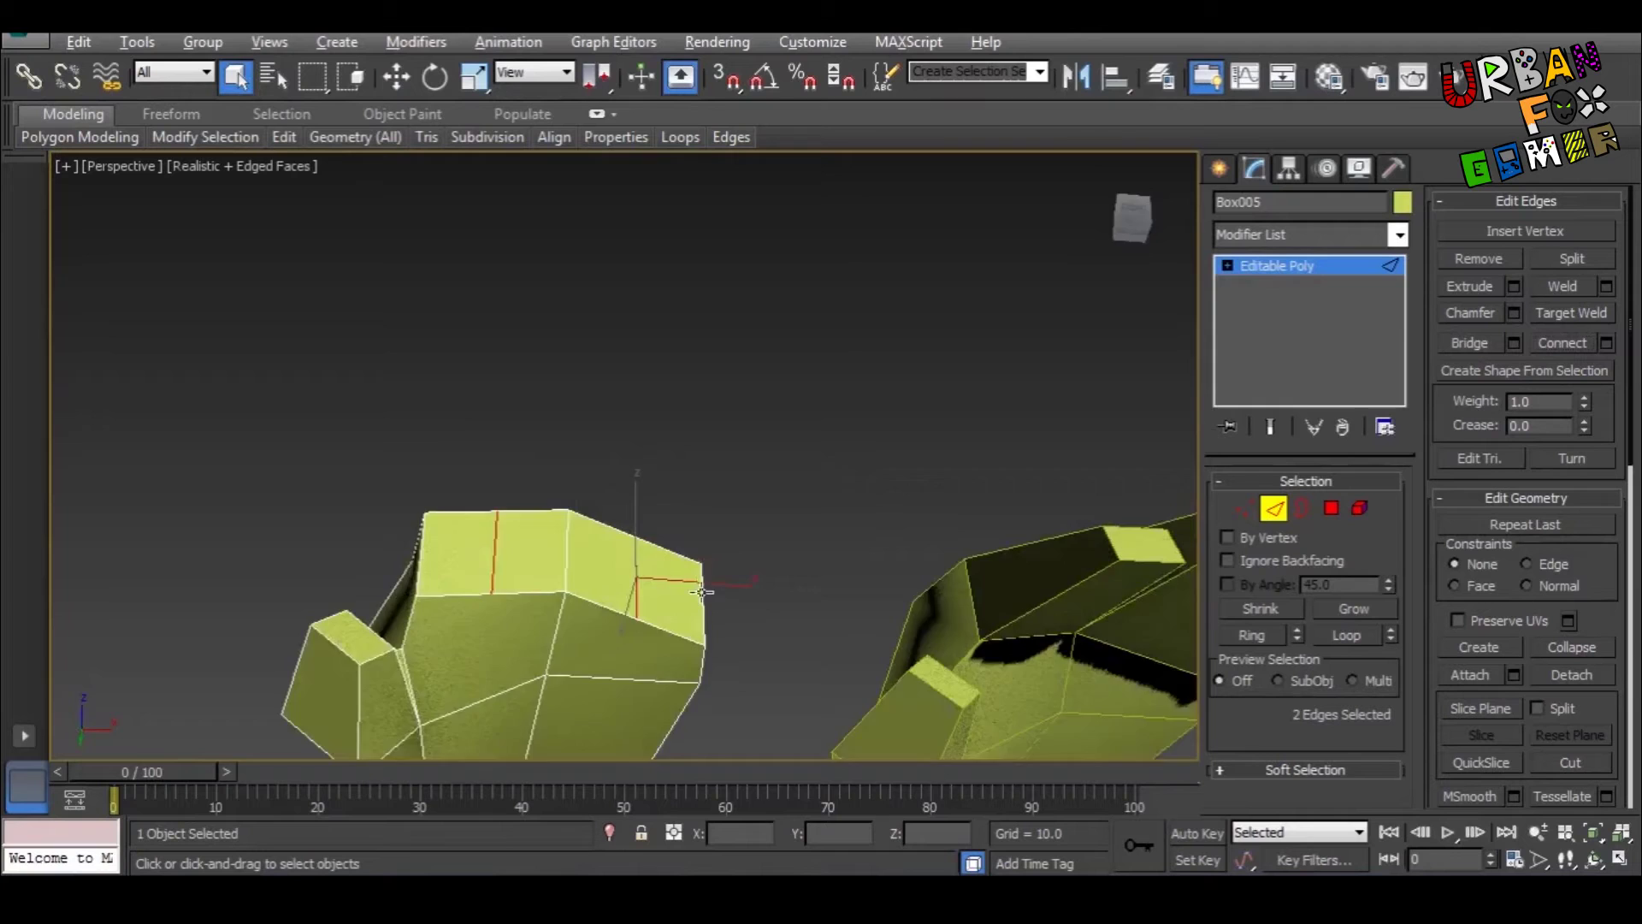
middle_click_drag(703, 592, 632, 531, "alt")
Step: Push the two new vertical front edges about 0.9 units along negative Y to round the front of the palm
key("w")
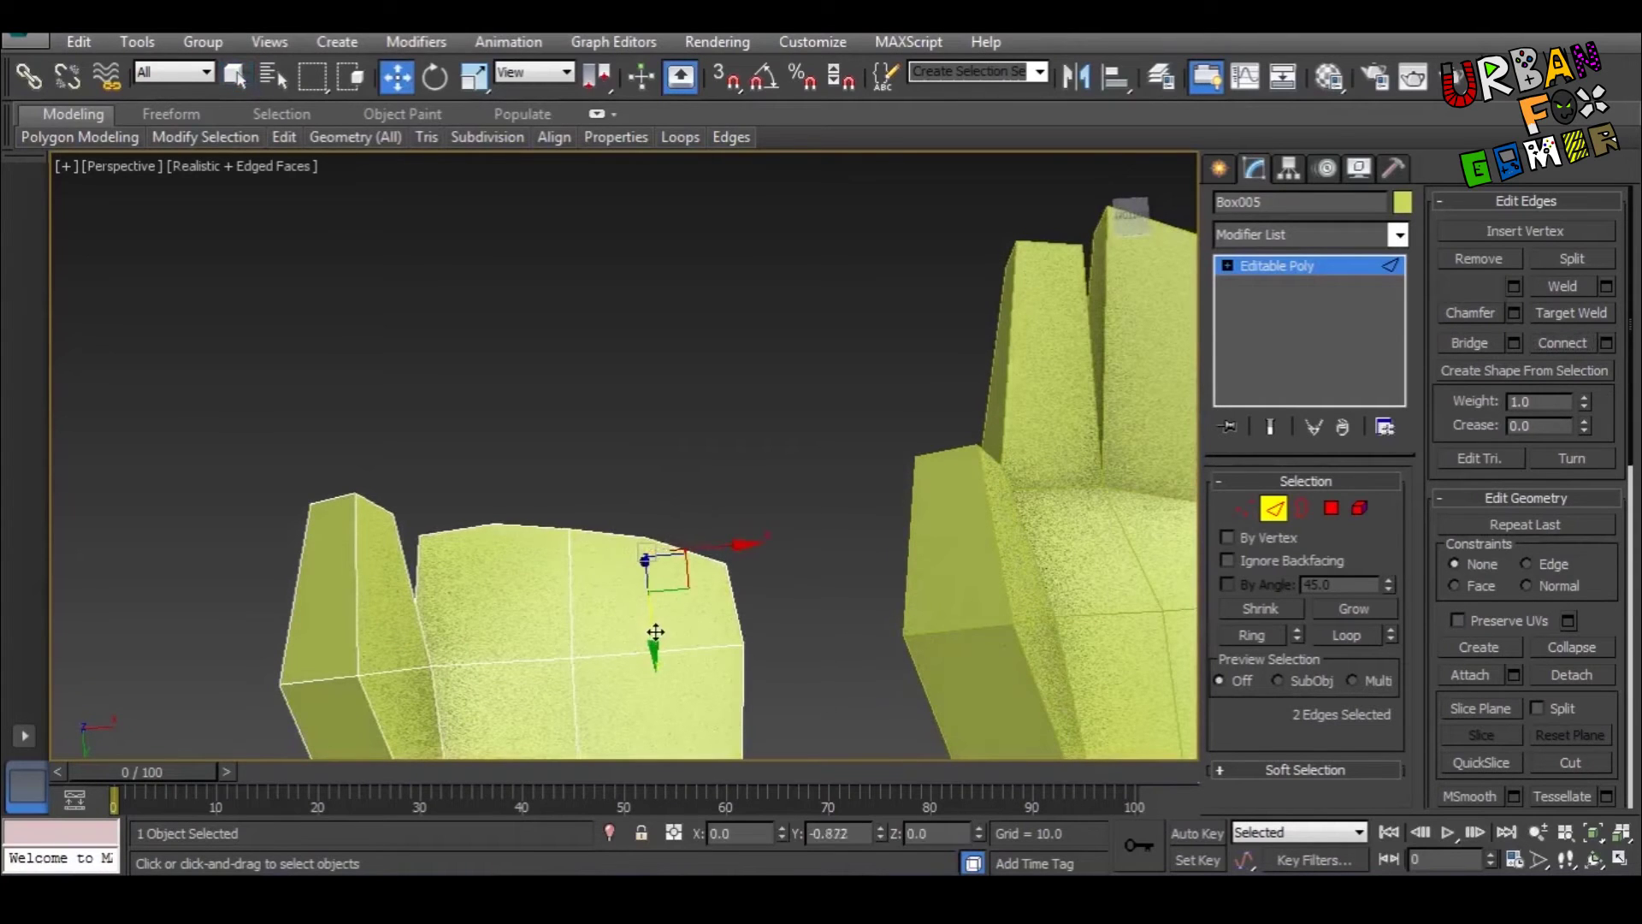
middle_click_drag(655, 635, 960, 604, "alt")
middle_click_drag(517, 516, 627, 533, "alt")
scroll(517, 516, "up", 2)
scroll(633, 537, "up", 2)
left_click_drag(671, 488, 678, 482)
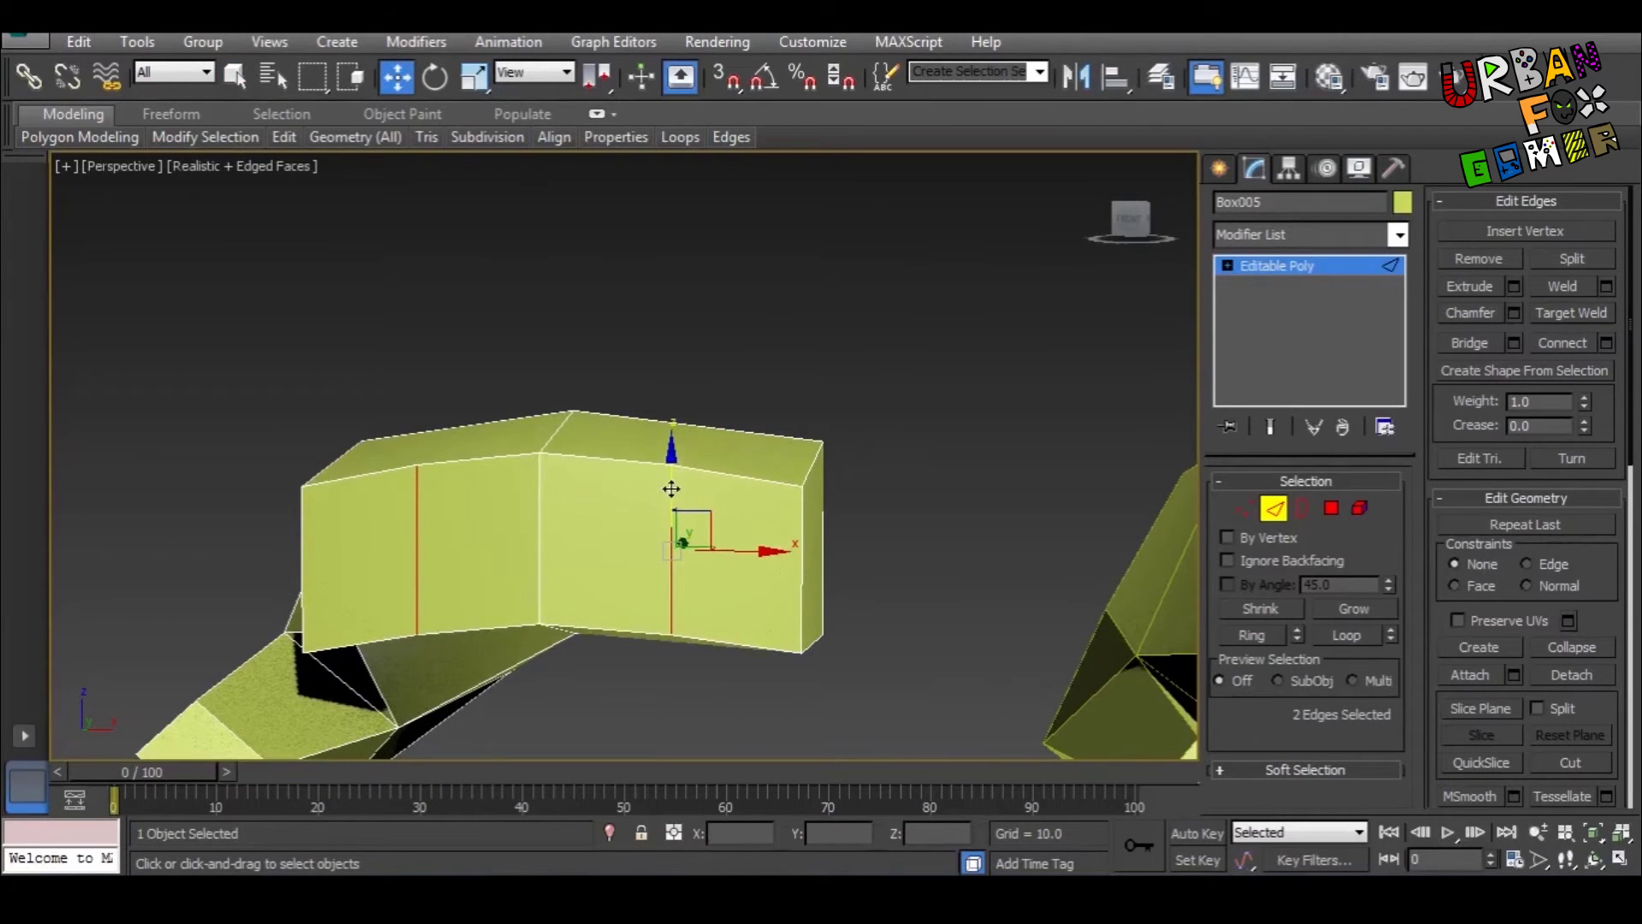
middle_click_drag(672, 488, 621, 539, "alt")
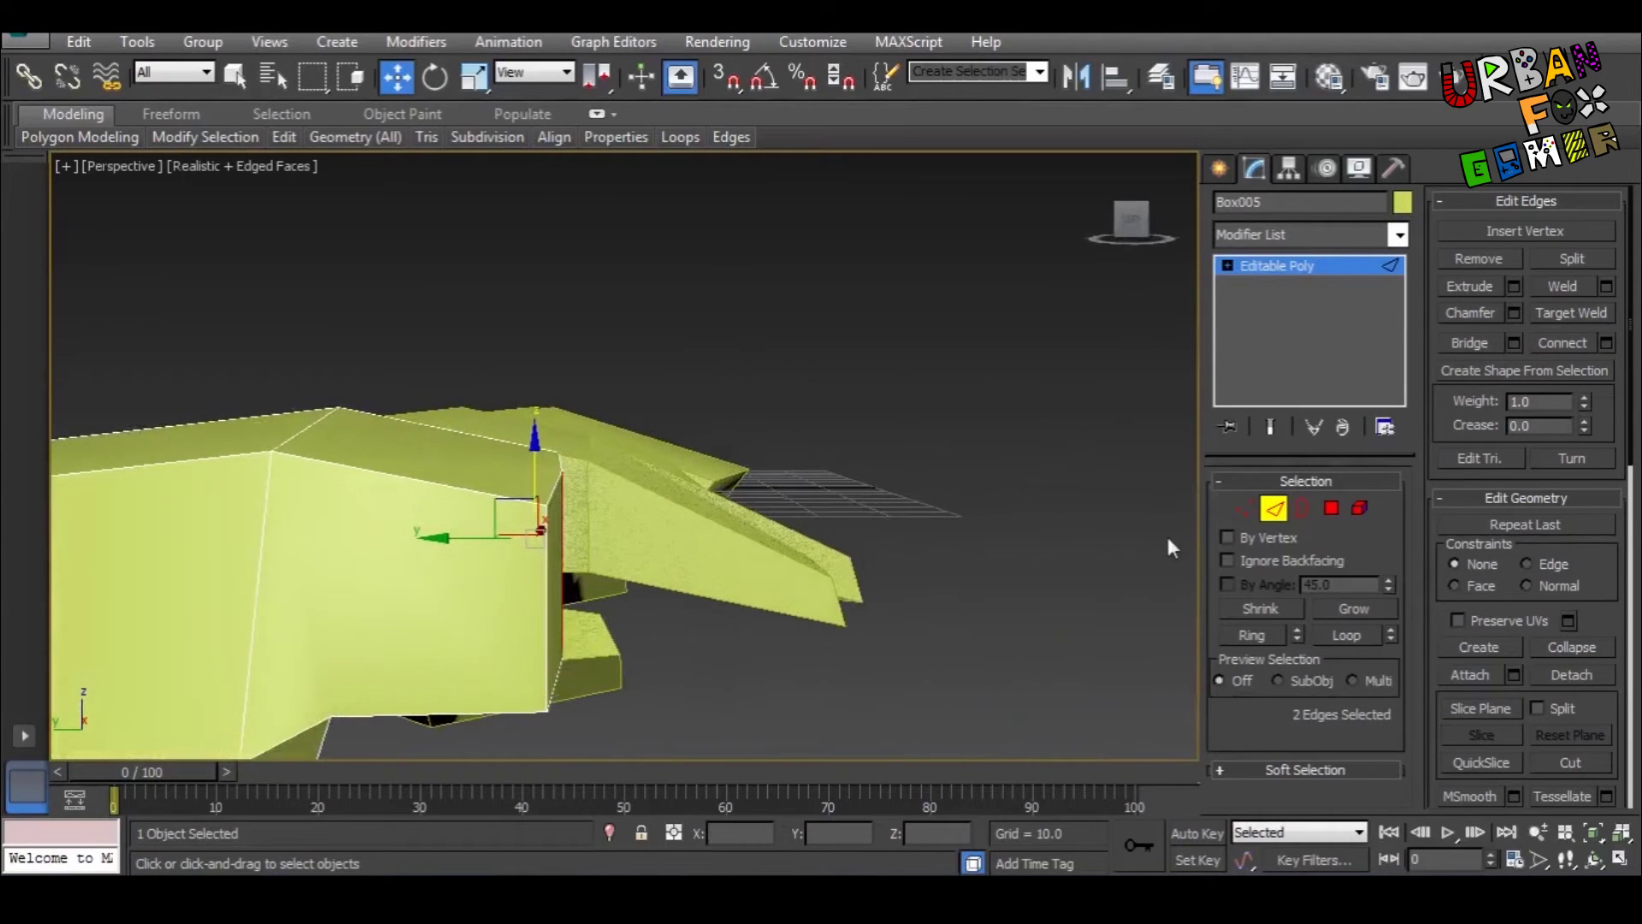
Step: Move the five upper front vertices about 1.7 units forward along negative Y and slightly downward
left_click(1242, 509)
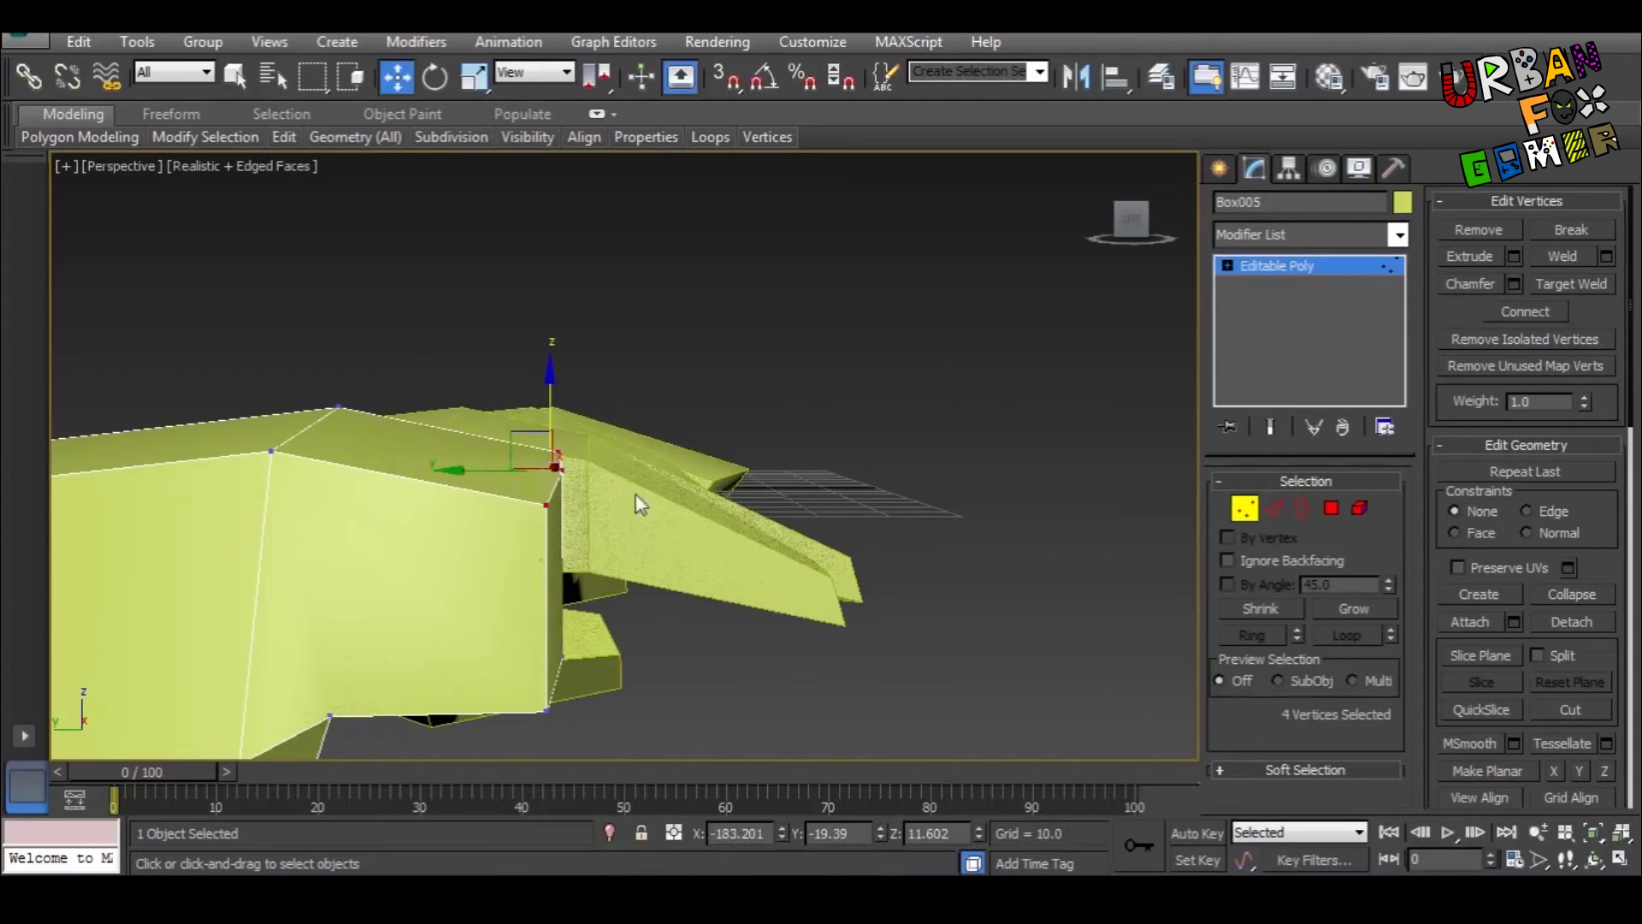
middle_click_drag(640, 505, 541, 449, "alt")
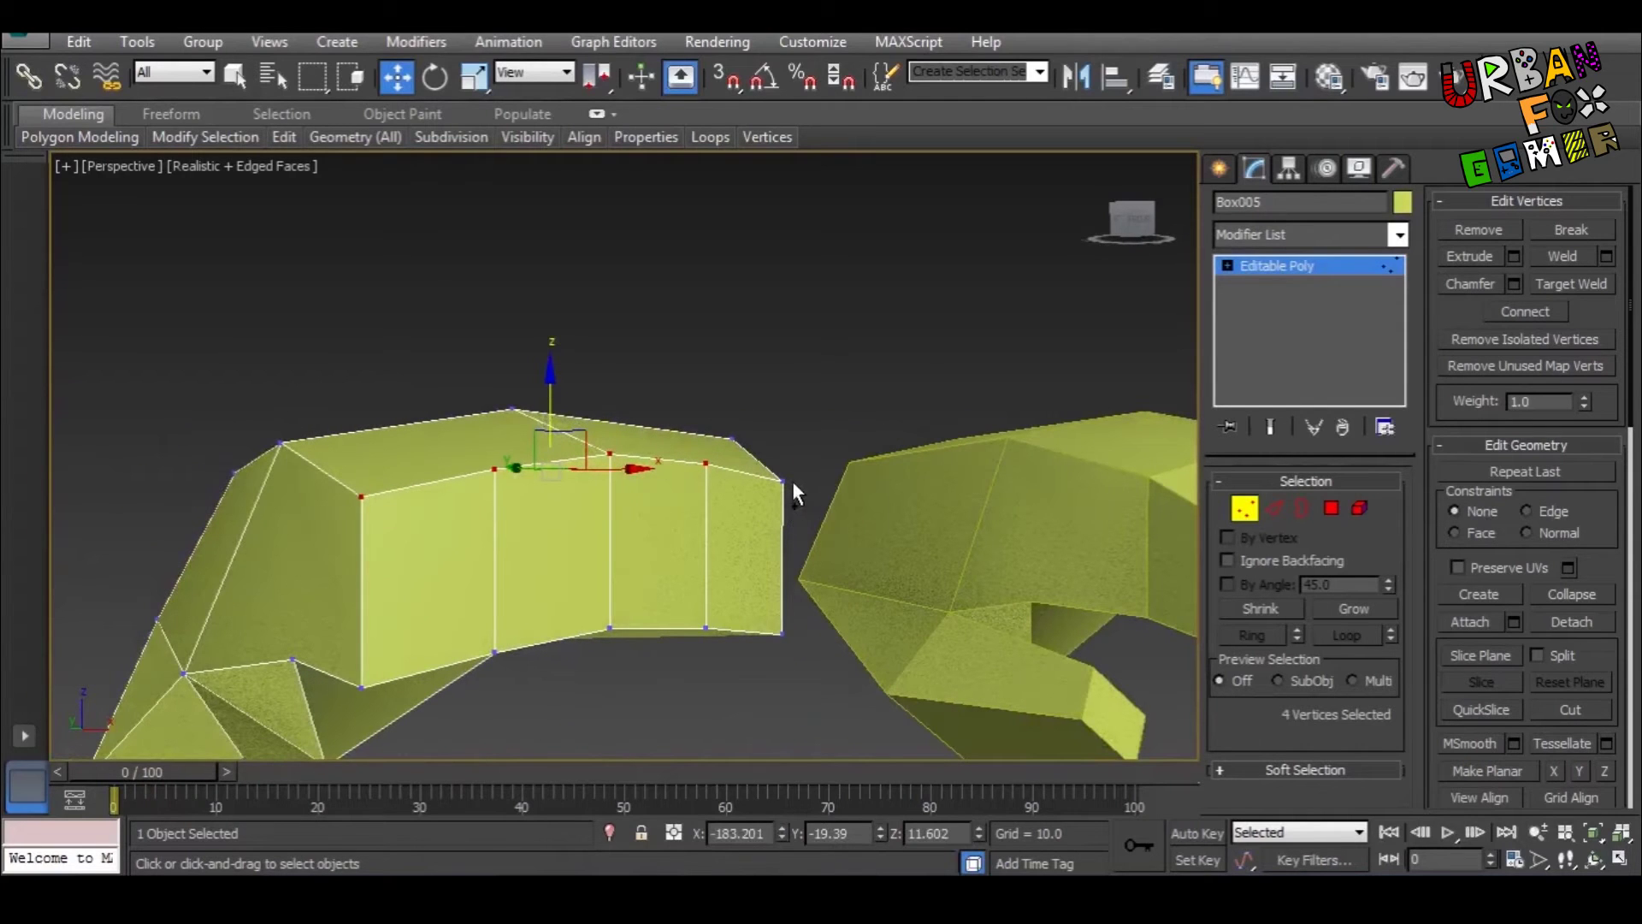
middle_click_drag(703, 516, 689, 523, "alt")
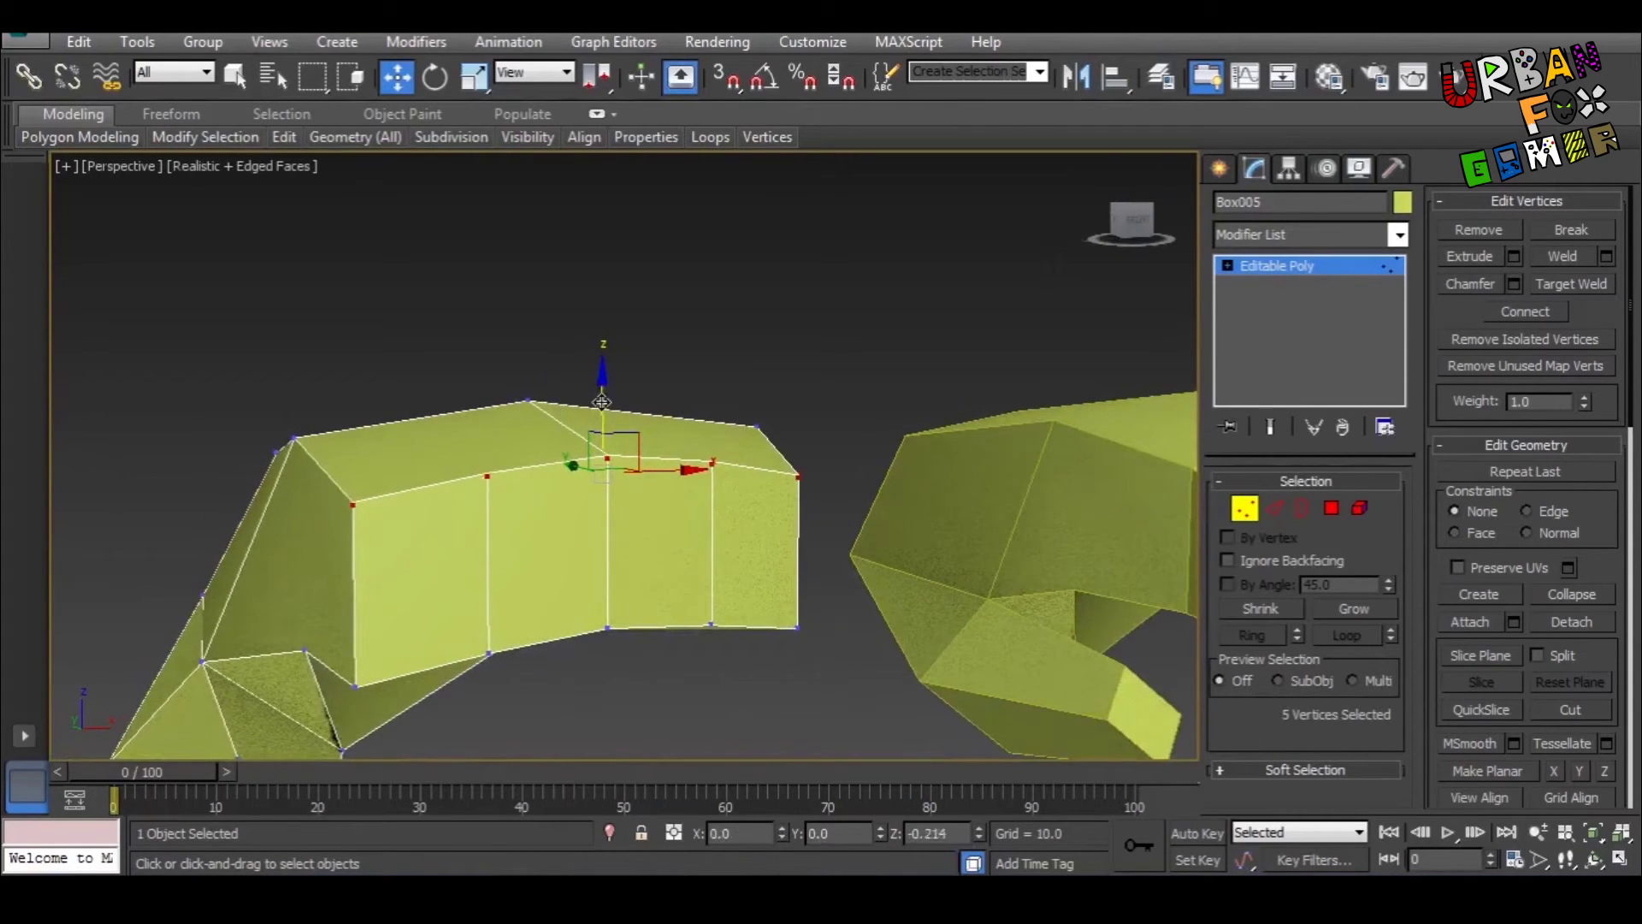
middle_click_drag(612, 476, 654, 483, "alt")
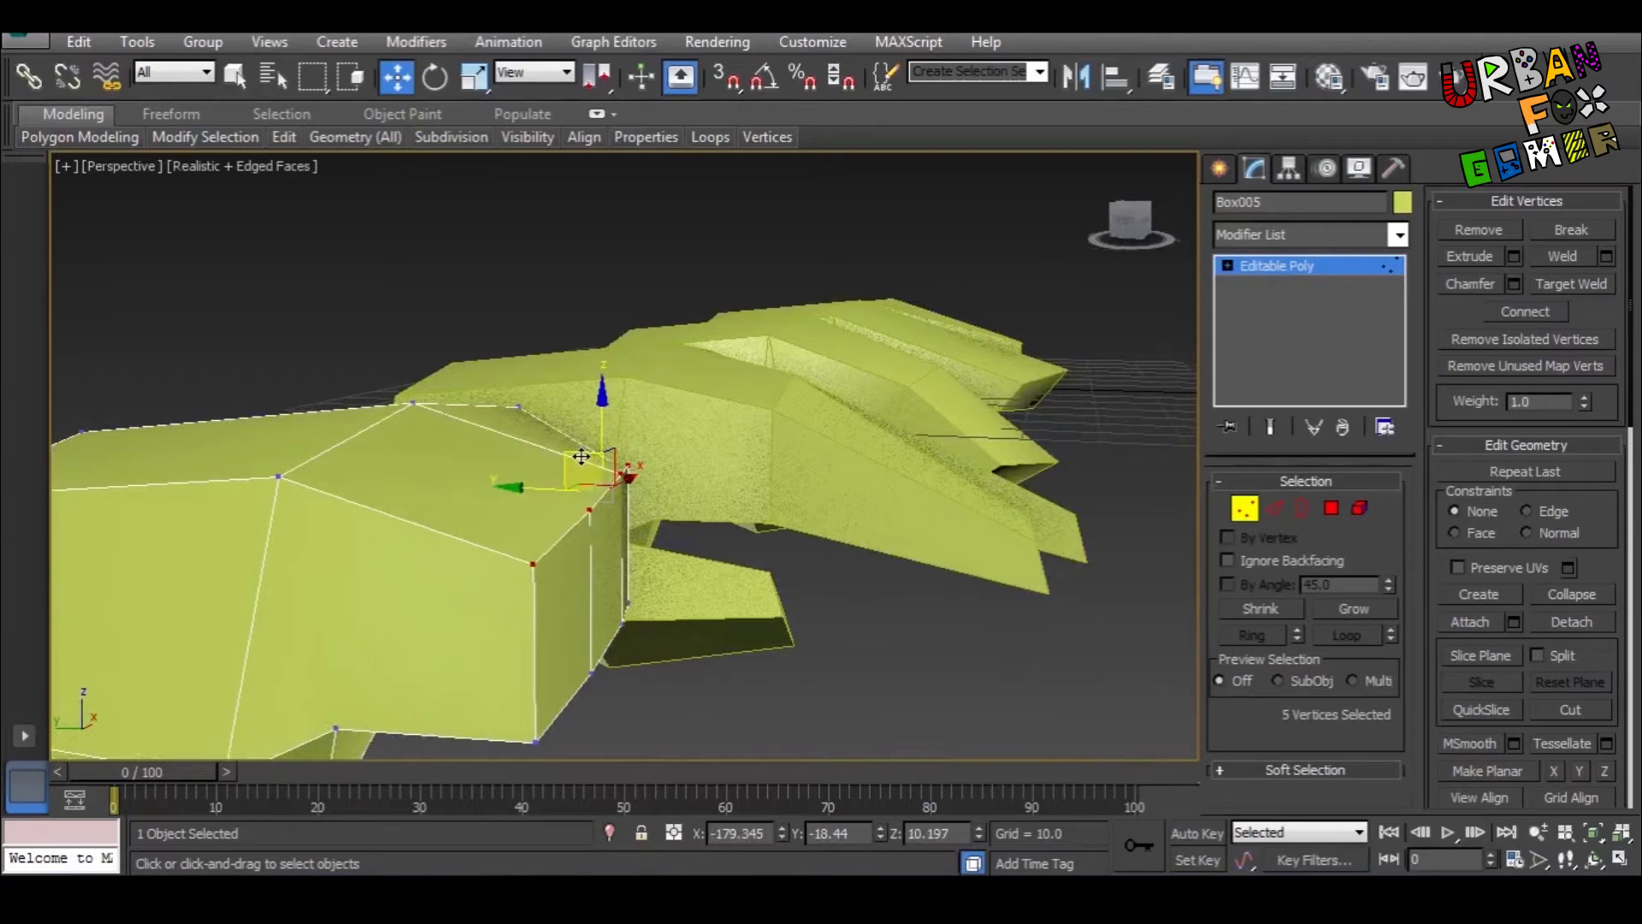
left_click_drag(582, 456, 609, 464)
middle_click_drag(609, 464, 605, 588, "alt")
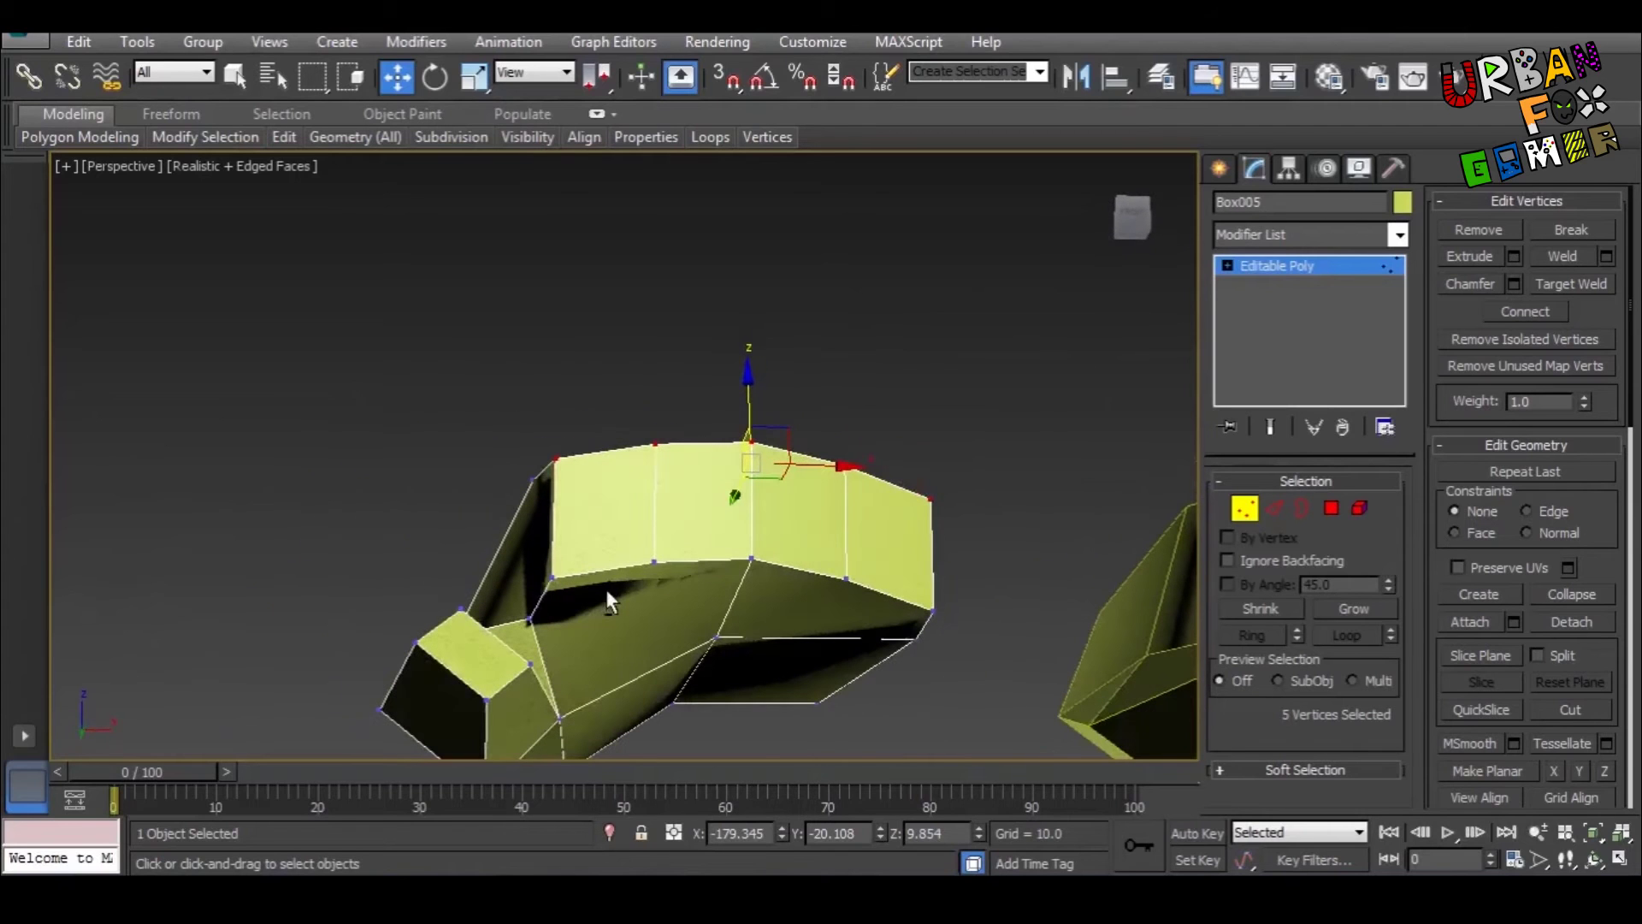
Step: Connect the palm's upper thumb-side corner, the vertex between thumb and palm, and the underside's middle vertex, finishing vertex editing
key("q")
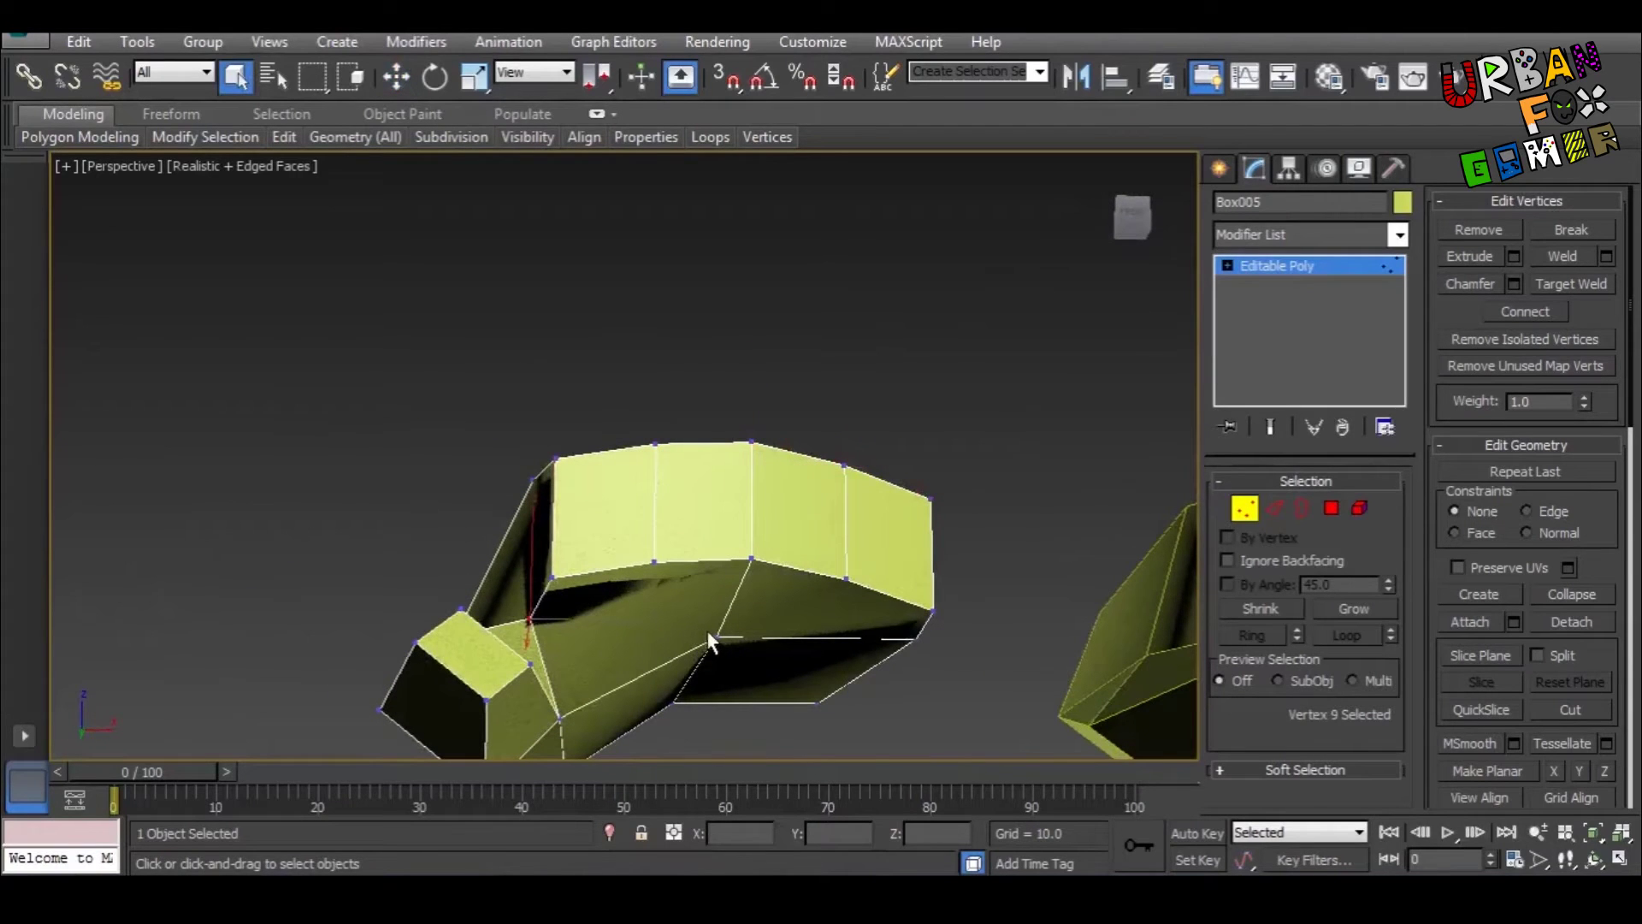
middle_click_drag(716, 636, 625, 681, "alt")
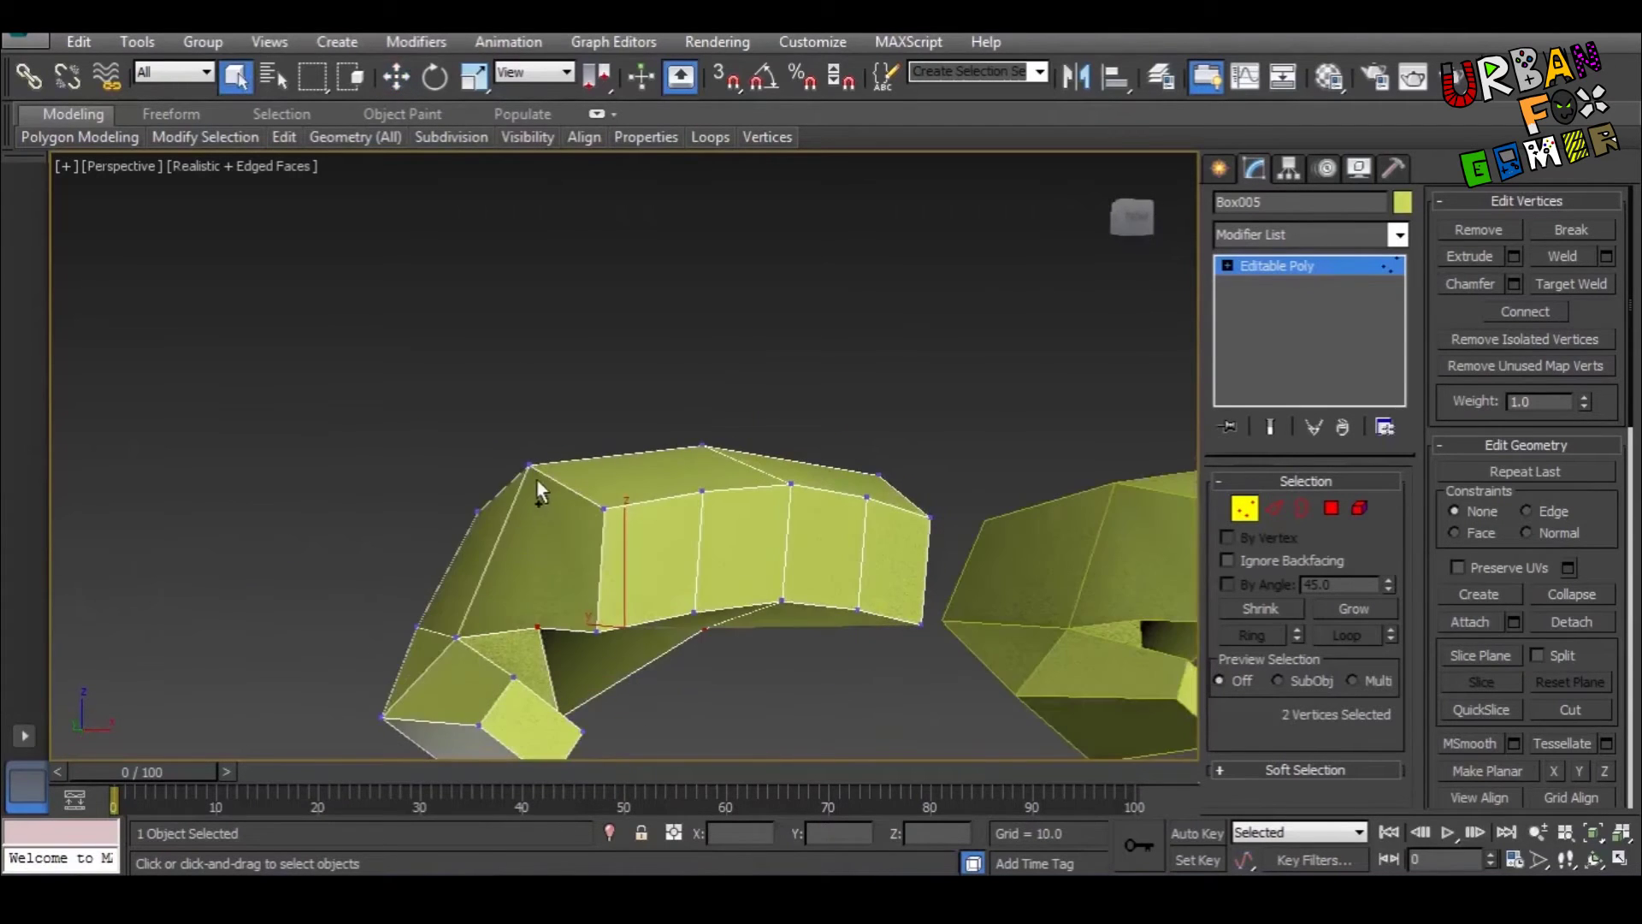
middle_click_drag(689, 526, 956, 561, "alt")
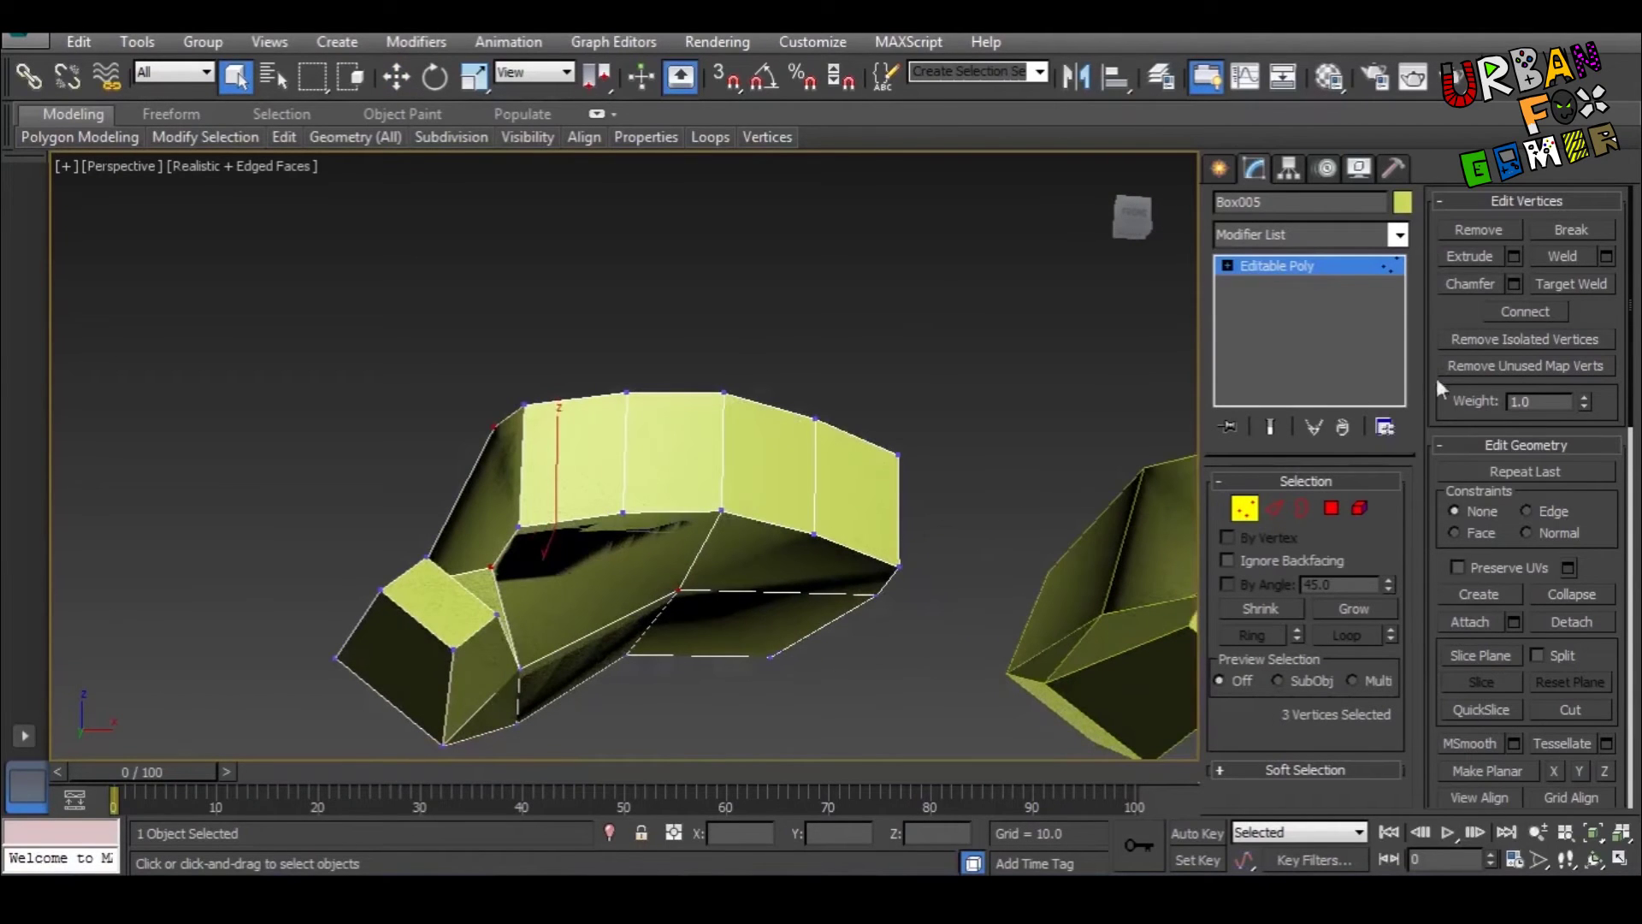
left_click(1501, 320)
middle_click_drag(694, 484, 696, 576, "alt")
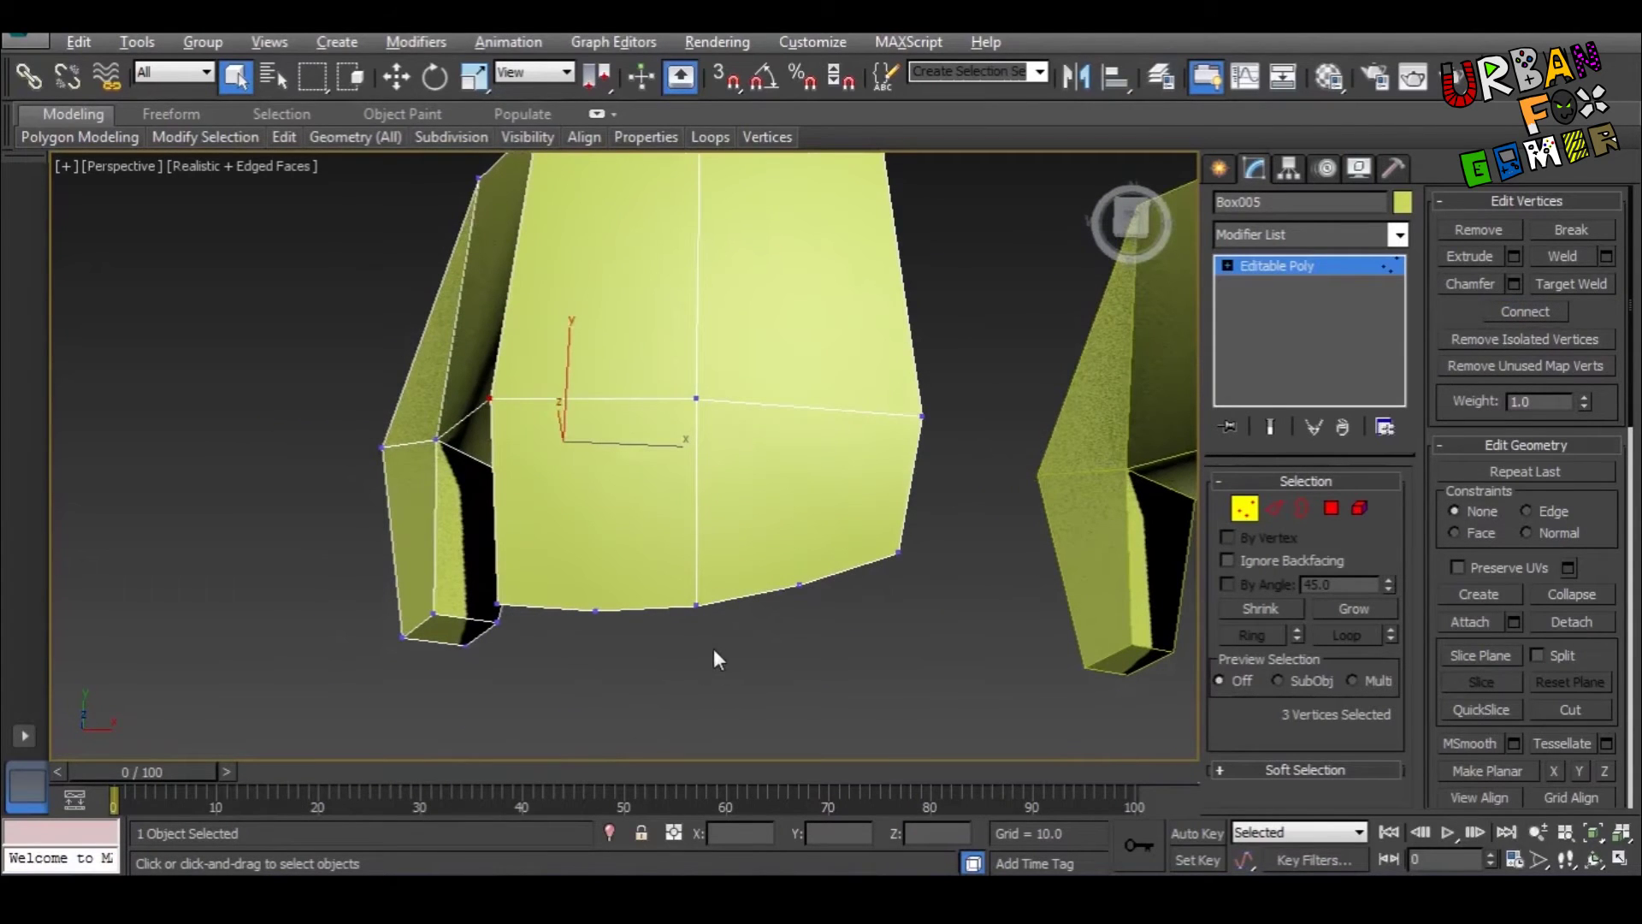
left_click(1245, 510)
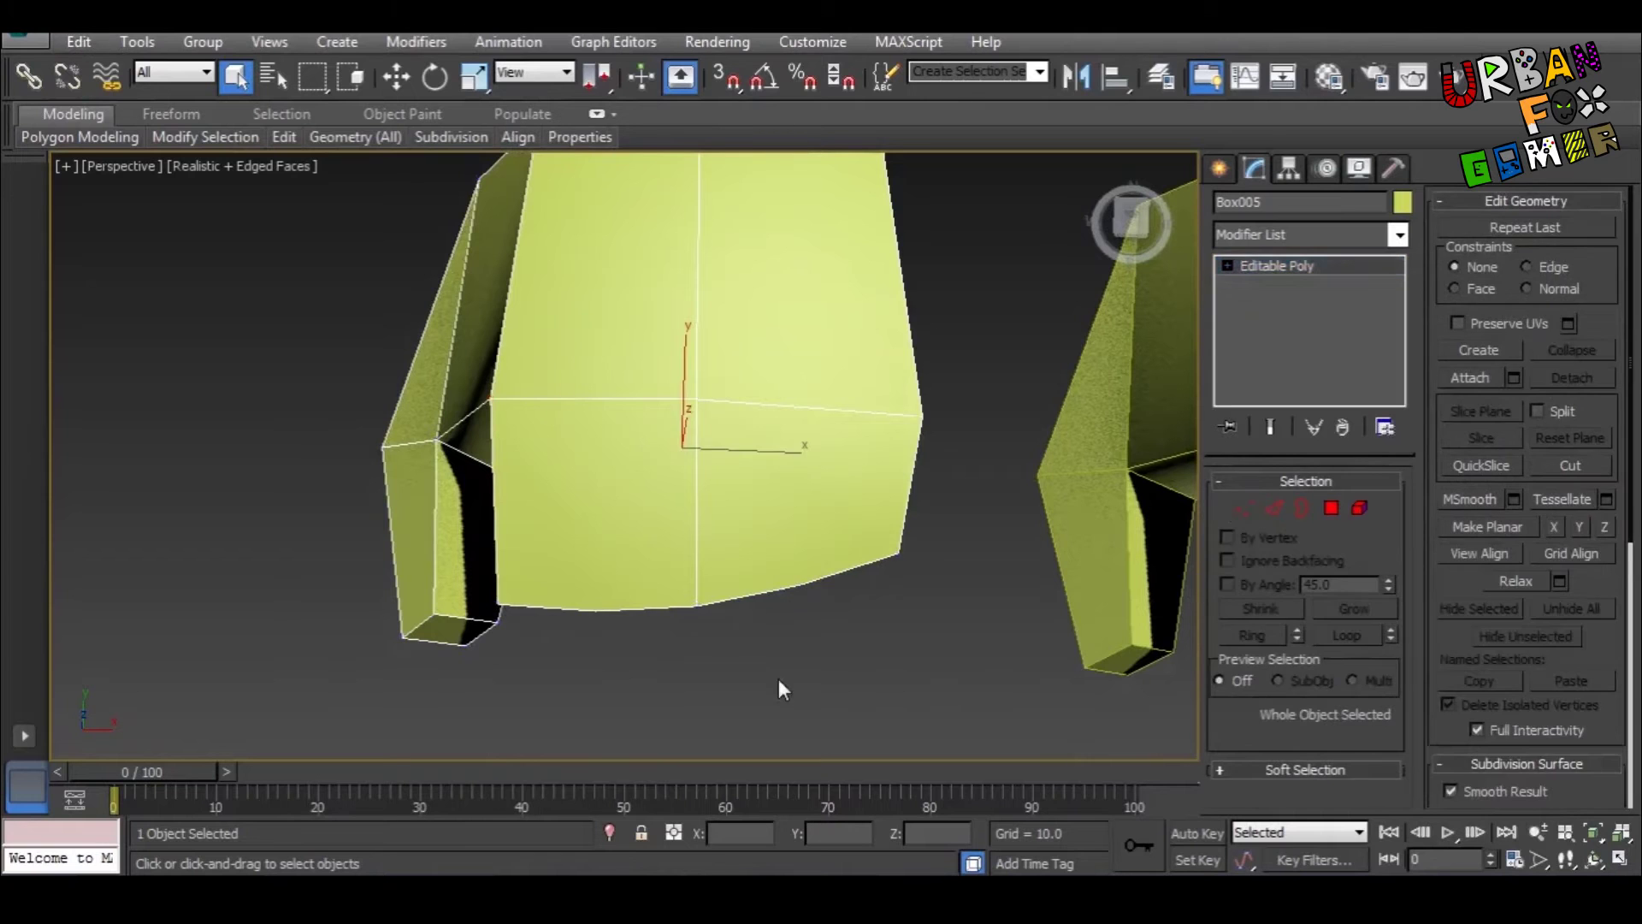
Step: Extrude the four front polygons as separate fingers by 16.673
middle_click_drag(781, 586, 728, 604, "alt")
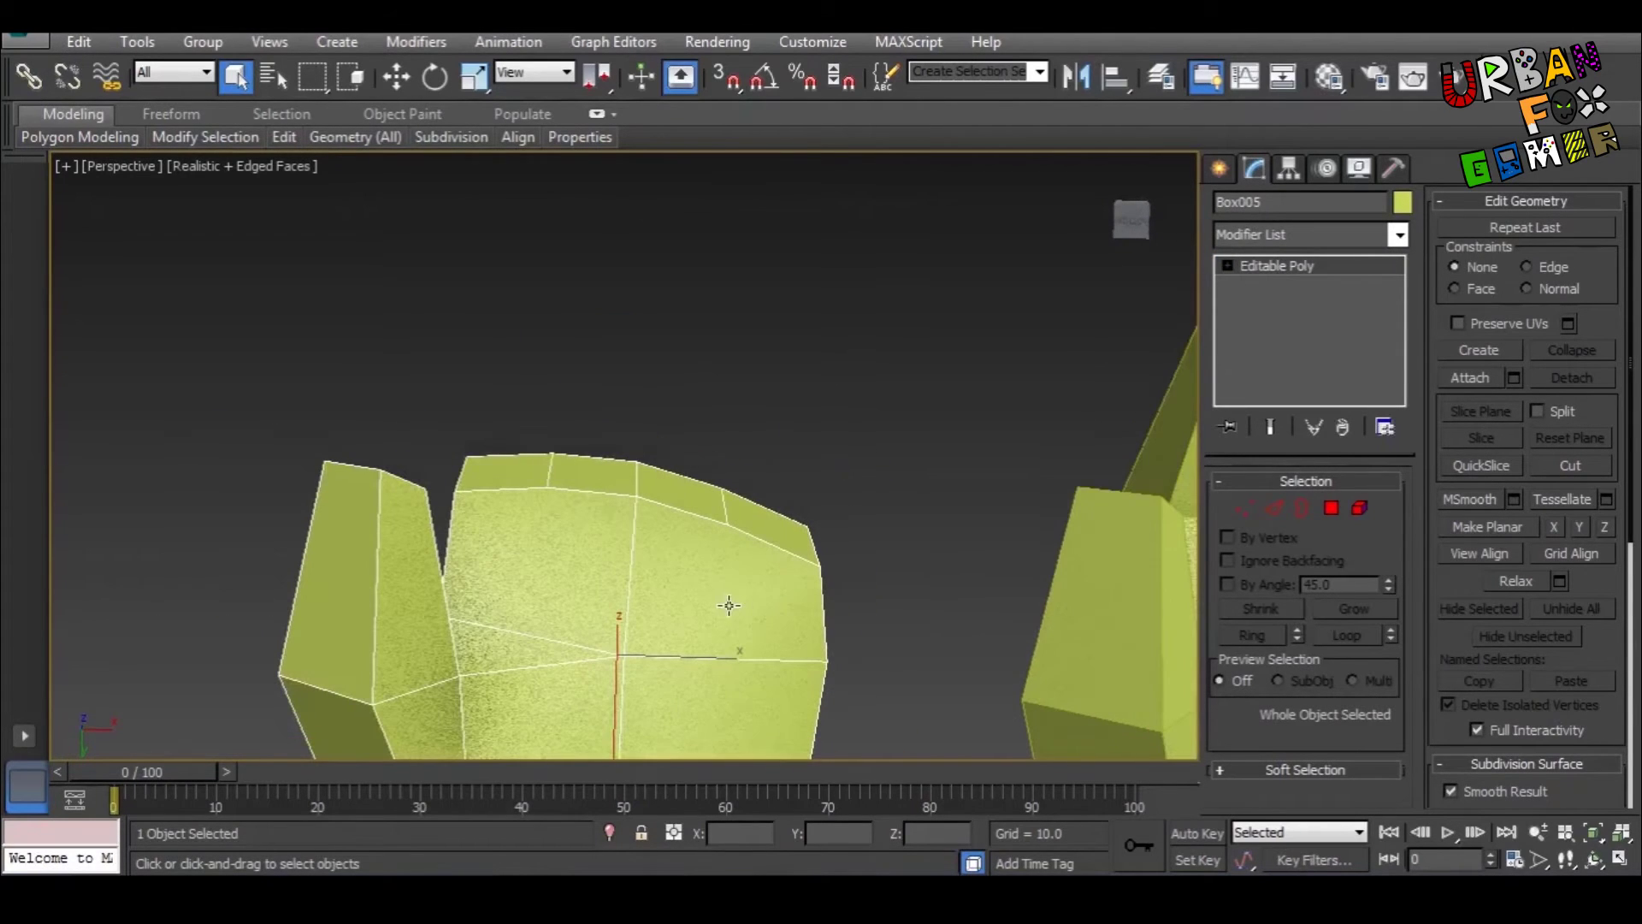
left_click(1331, 508)
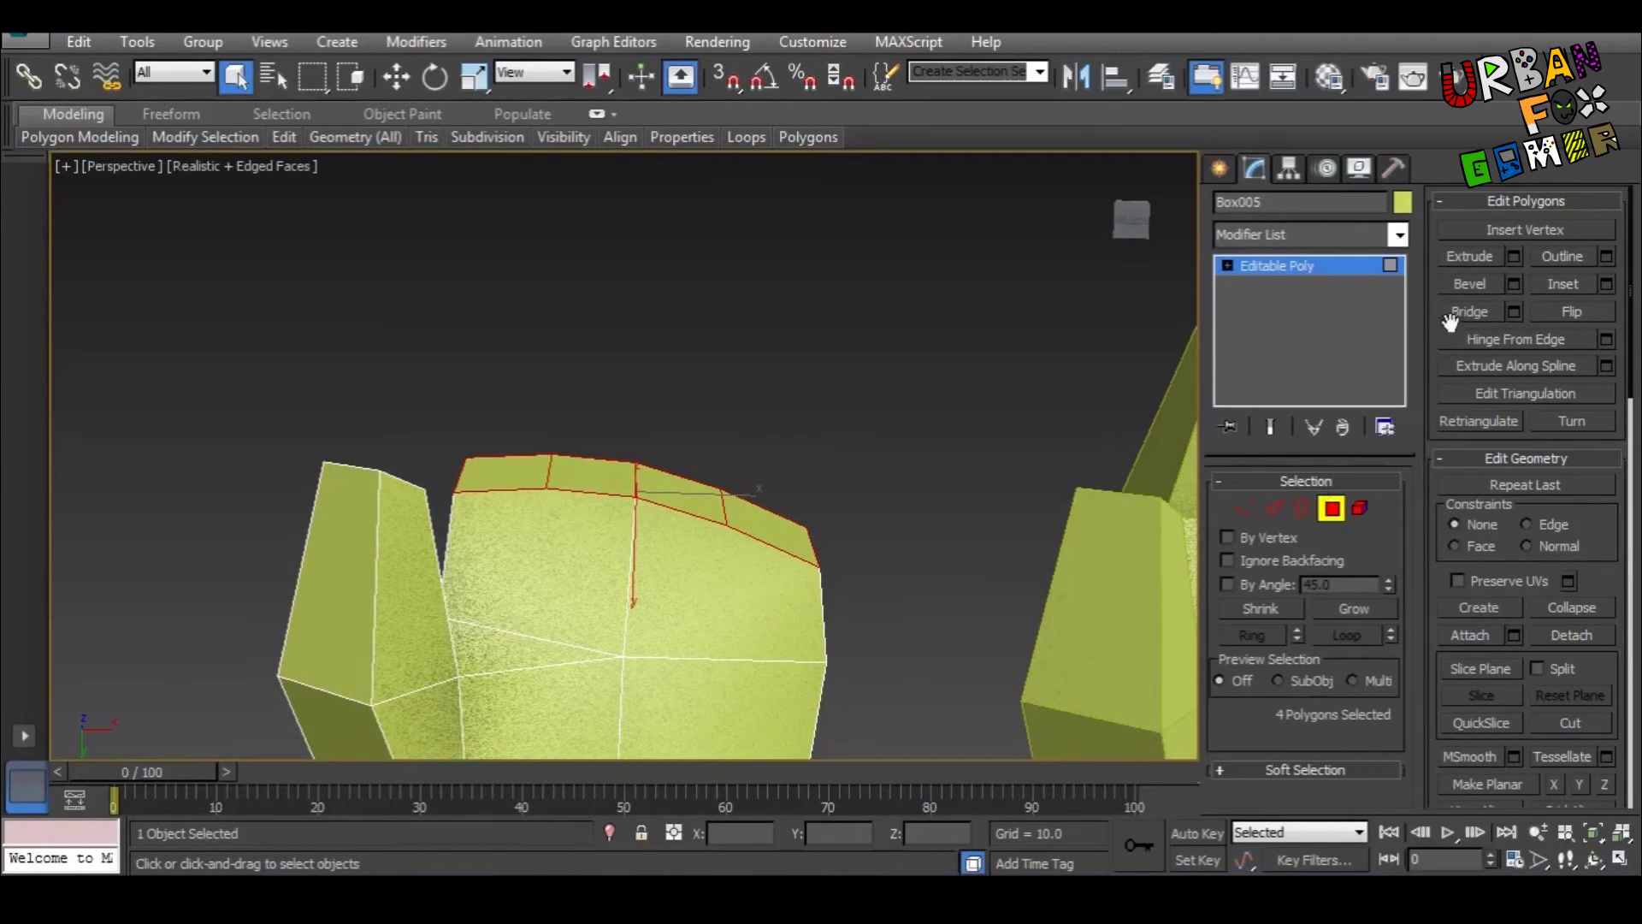
left_click(1514, 258)
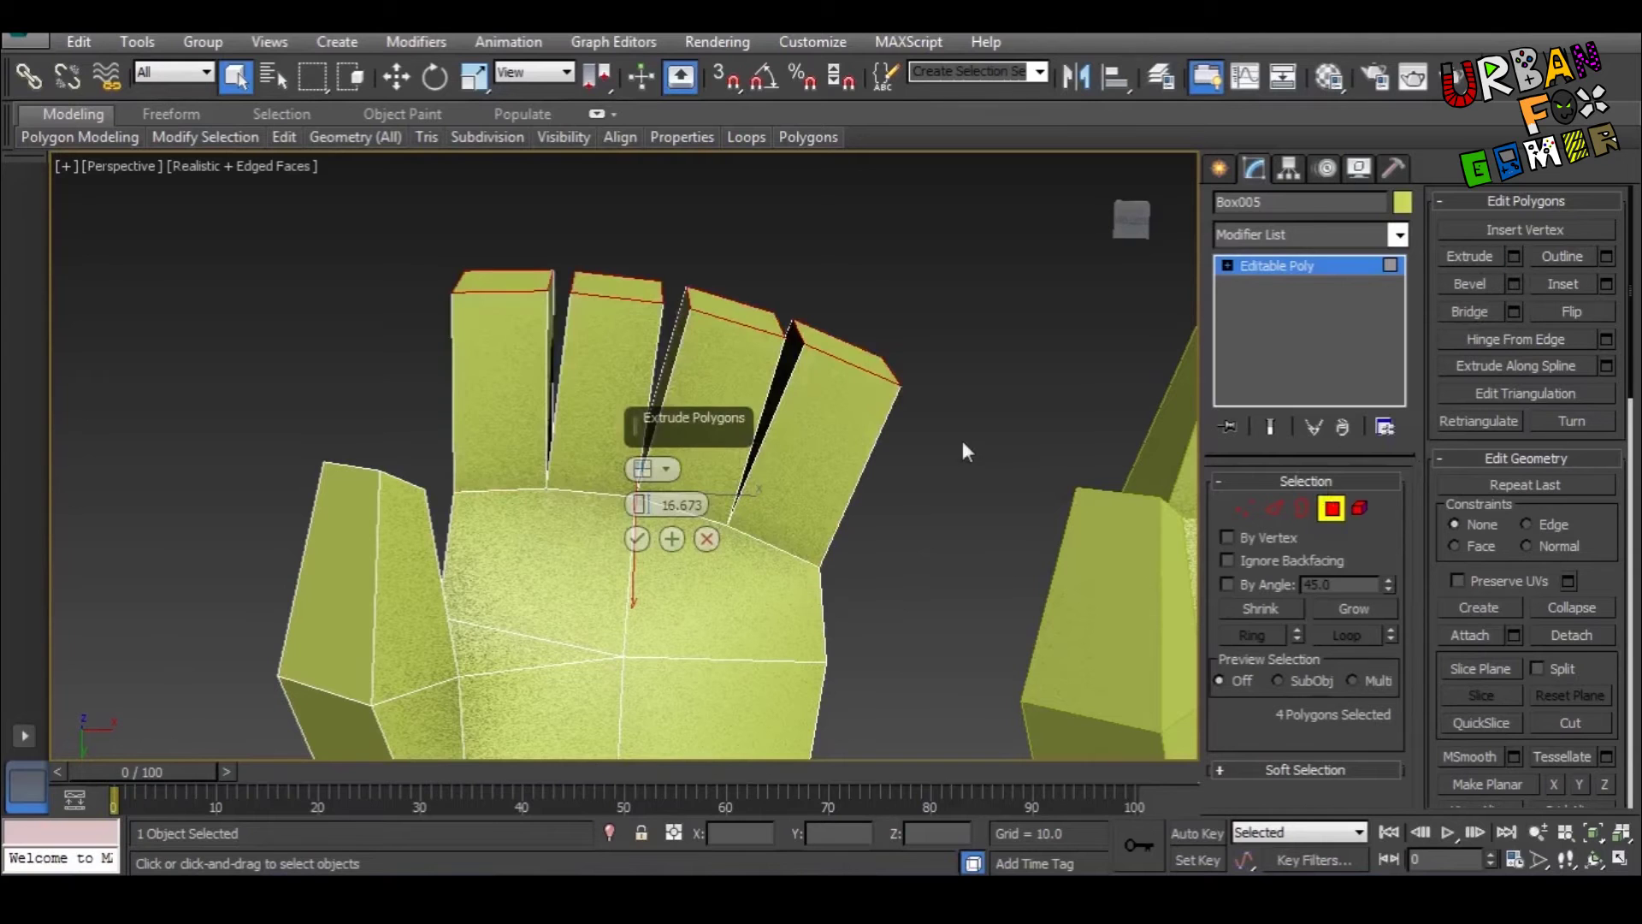
middle_click_drag(962, 444, 609, 579, "alt")
left_click(638, 538)
Step: Scale down the end faces of the four fingers uniformly so the fingers taper
key("e")
key("r")
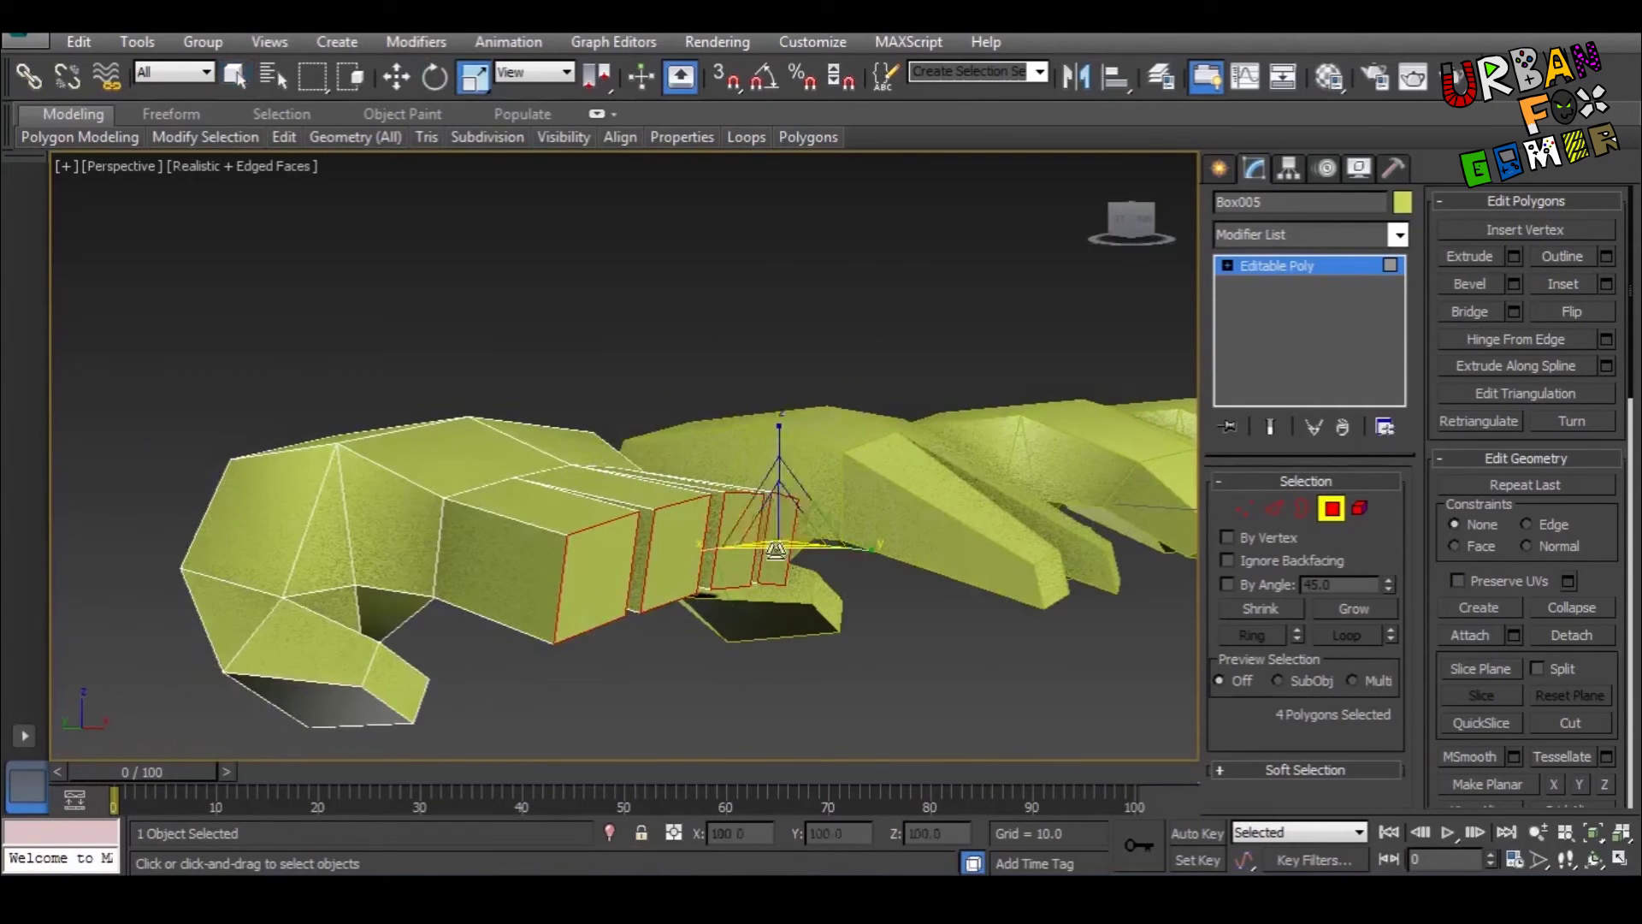
left_click_drag(780, 522, 767, 594)
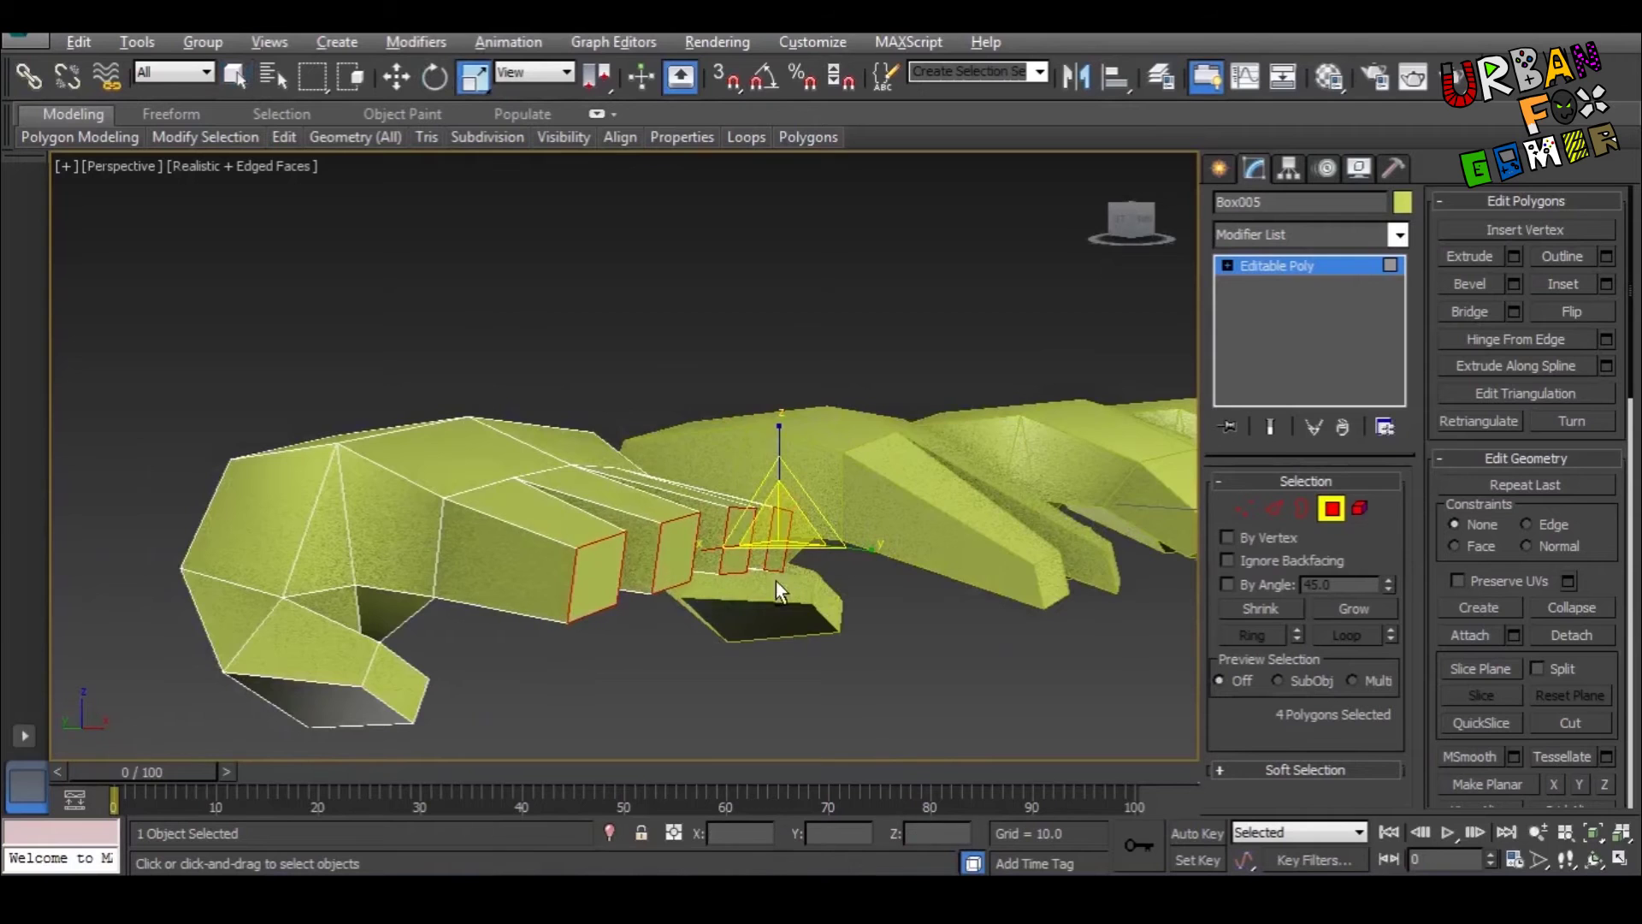
Step: Move the four fingertip faces together farther forward and down, adjusting them slightly sideways toward the thumb
middle_click_drag(777, 582, 858, 571, "alt")
key("w")
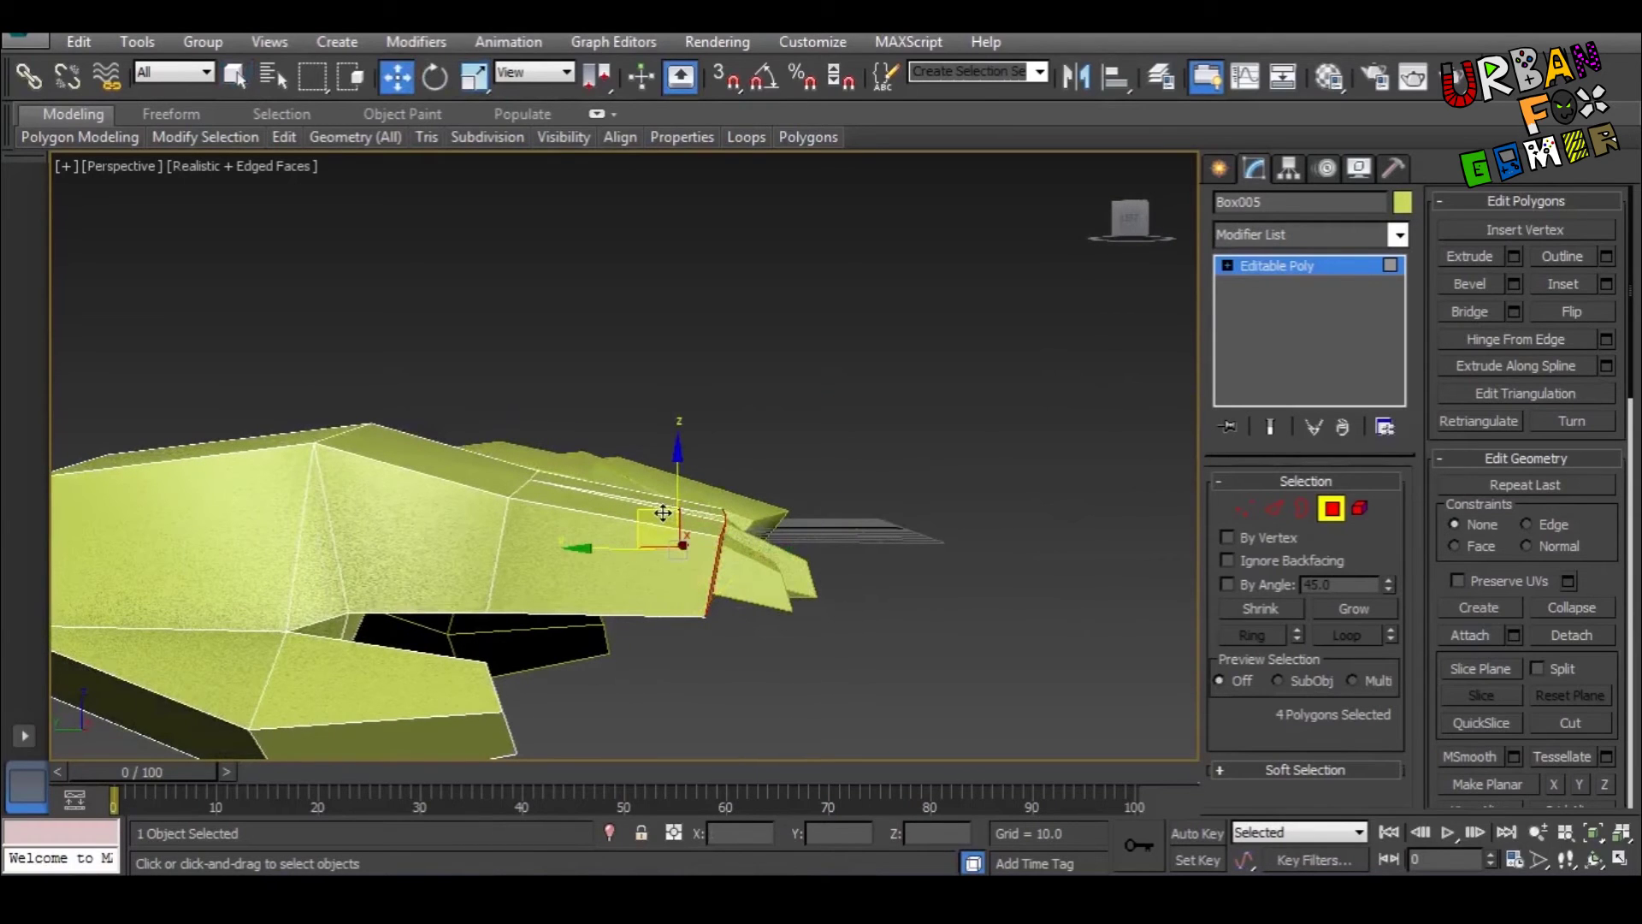
left_click_drag(663, 512, 752, 547)
middle_click_drag(752, 547, 944, 575, "alt")
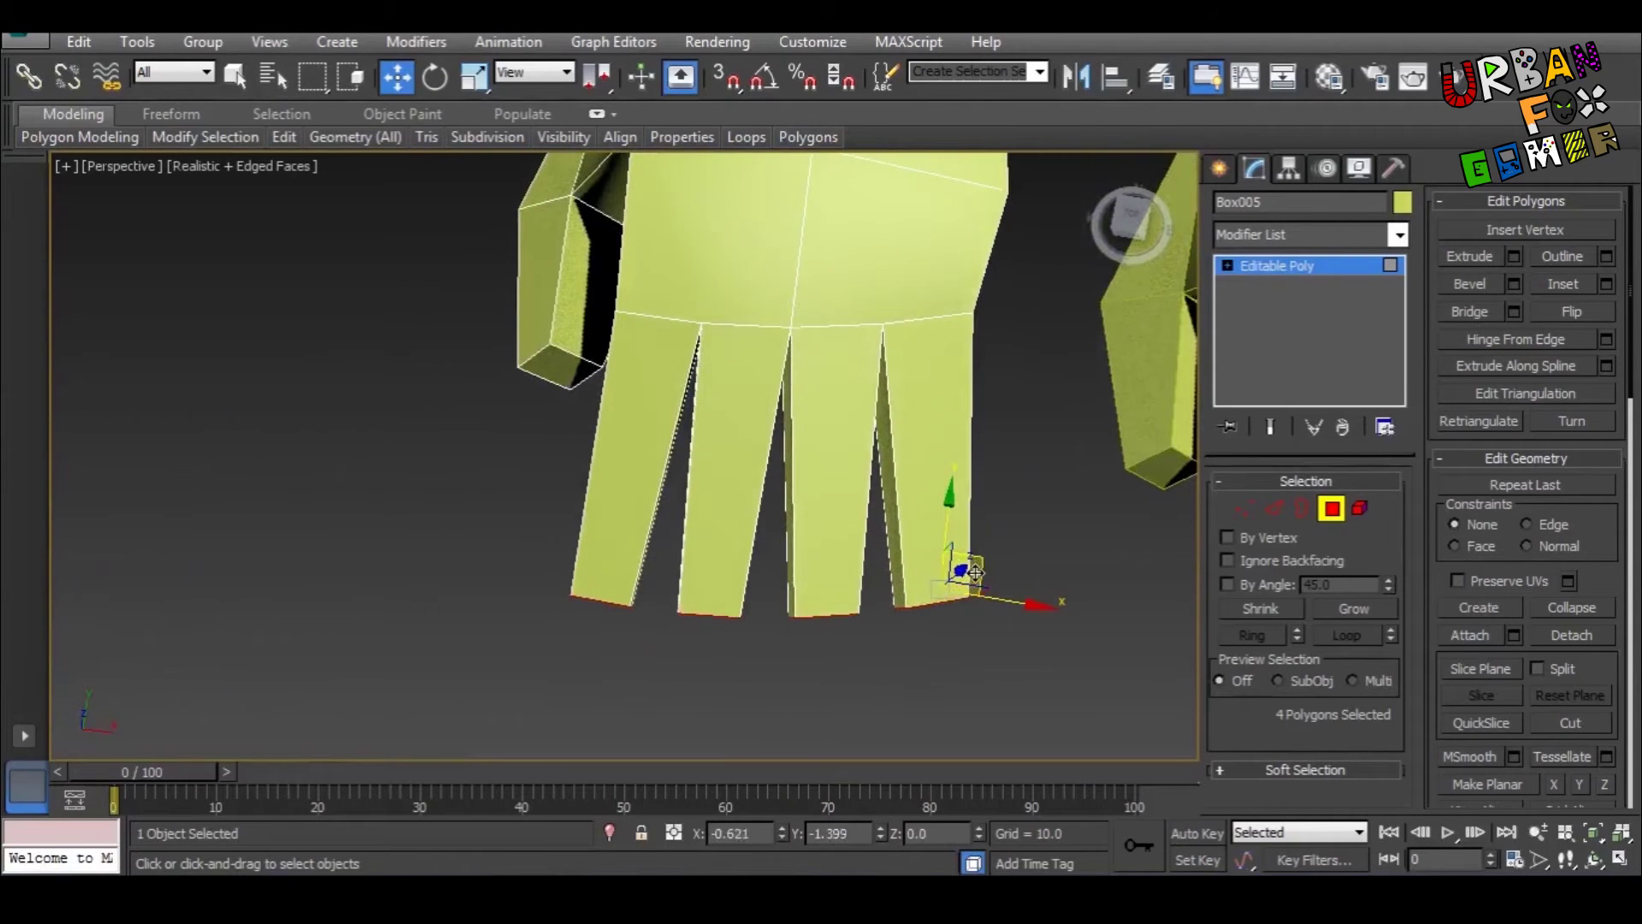
middle_click_drag(964, 568, 942, 750, "alt")
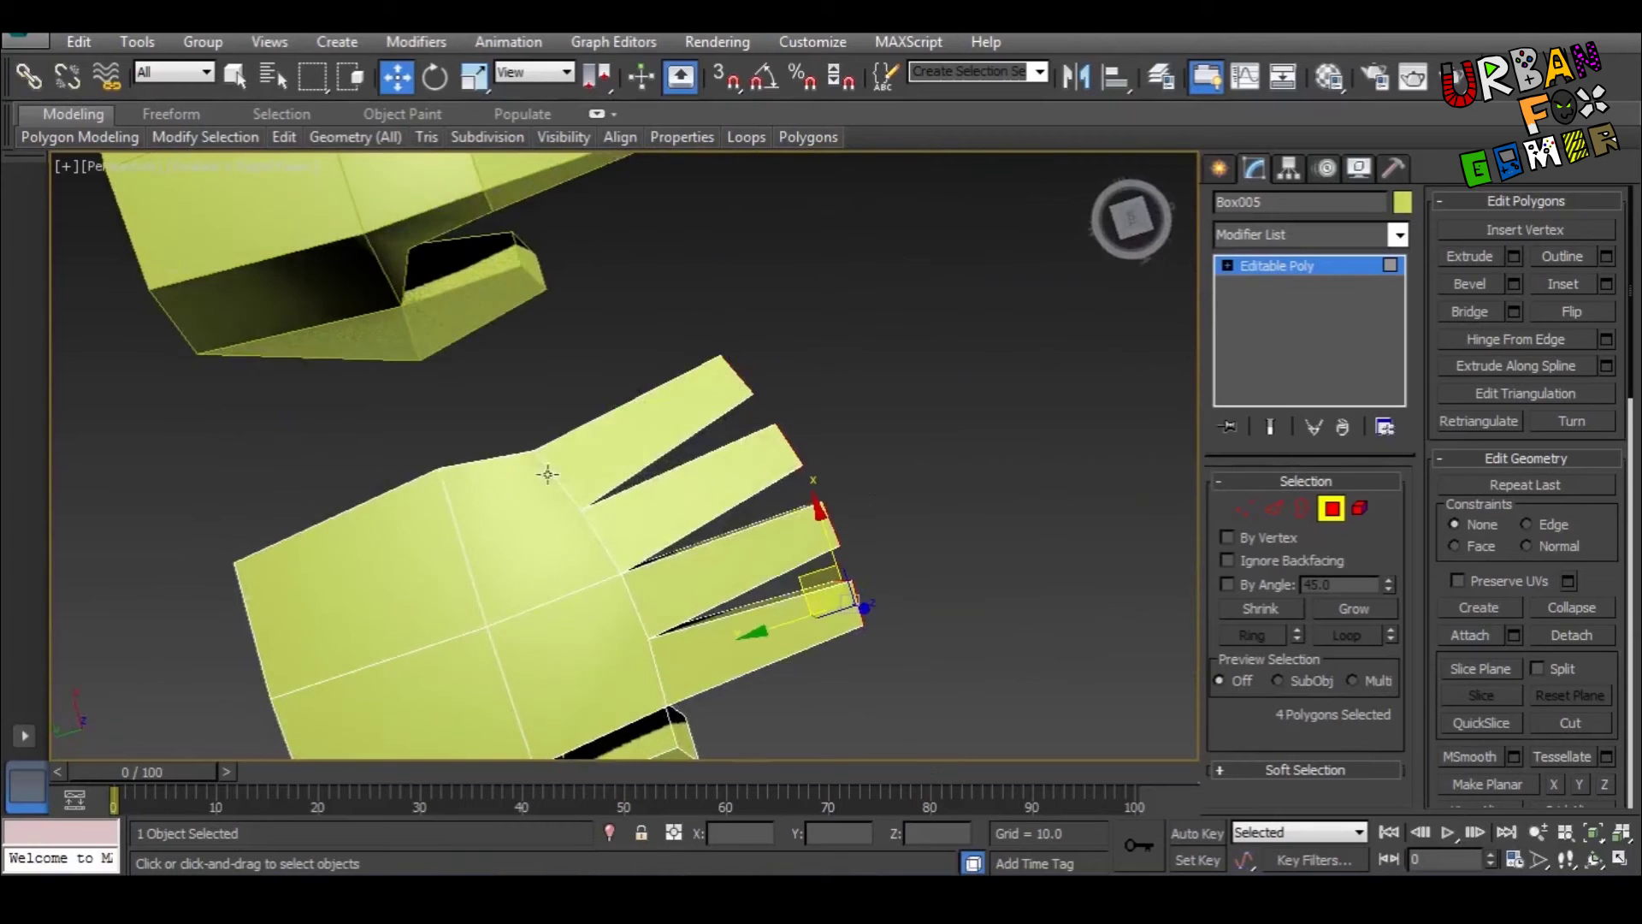
middle_click_drag(546, 475, 847, 466, "alt")
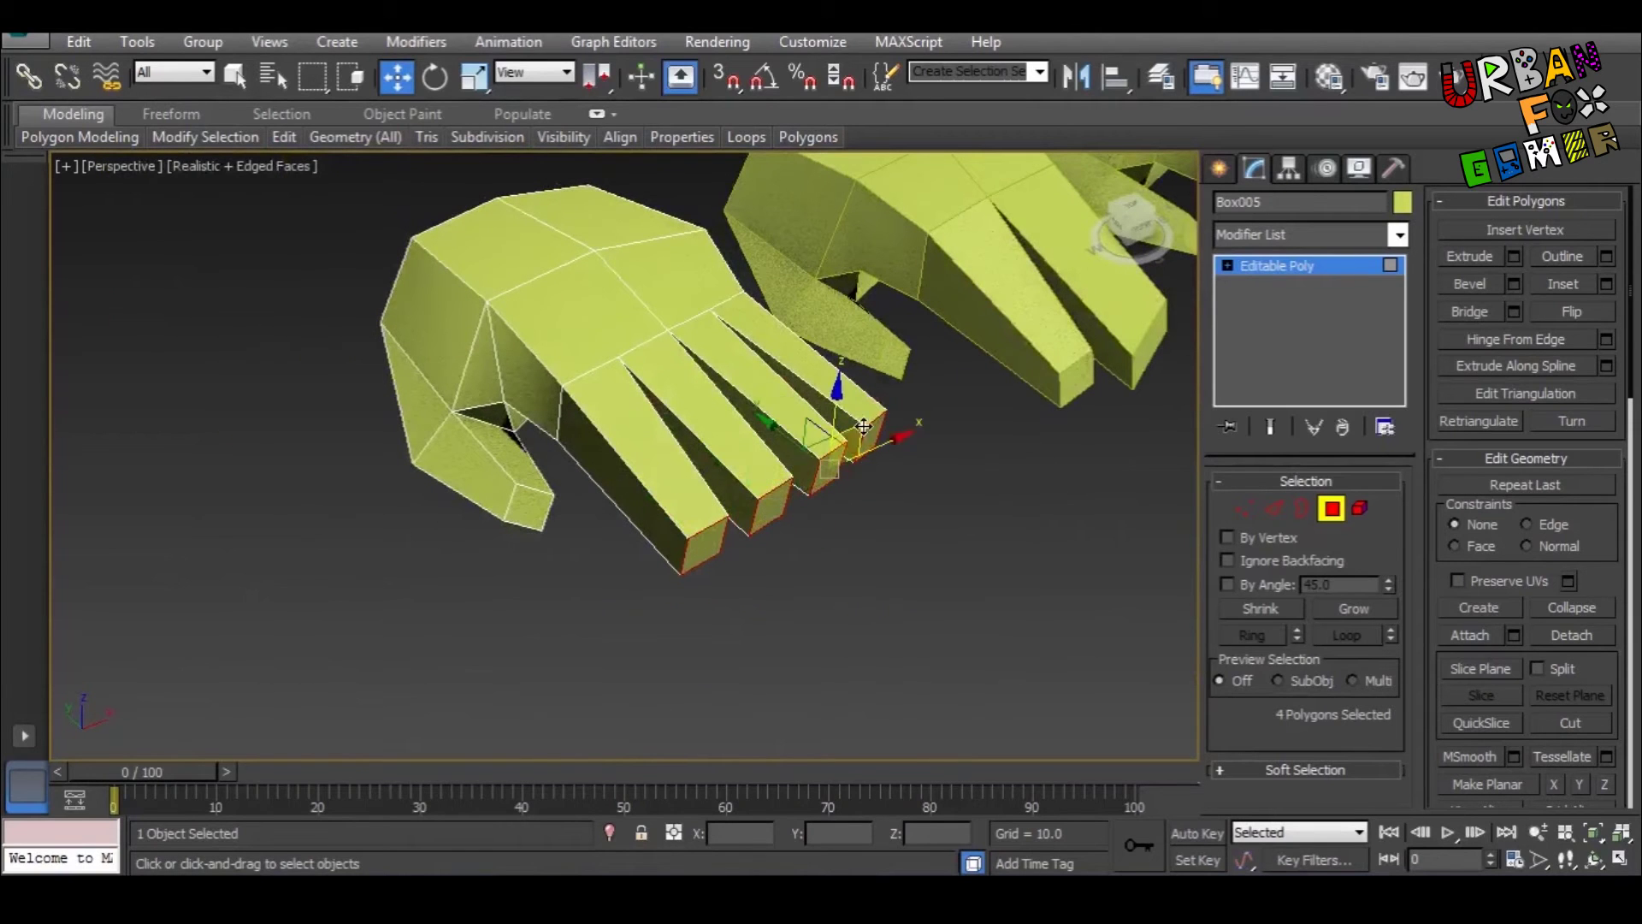
Step: Deselect the tip of the second finger from the thumb and pull the other three fingertip faces back toward the palm
middle_click_drag(573, 536, 330, 532, "alt")
scroll(605, 373, "down", 3)
middle_click_drag(609, 377, 613, 427)
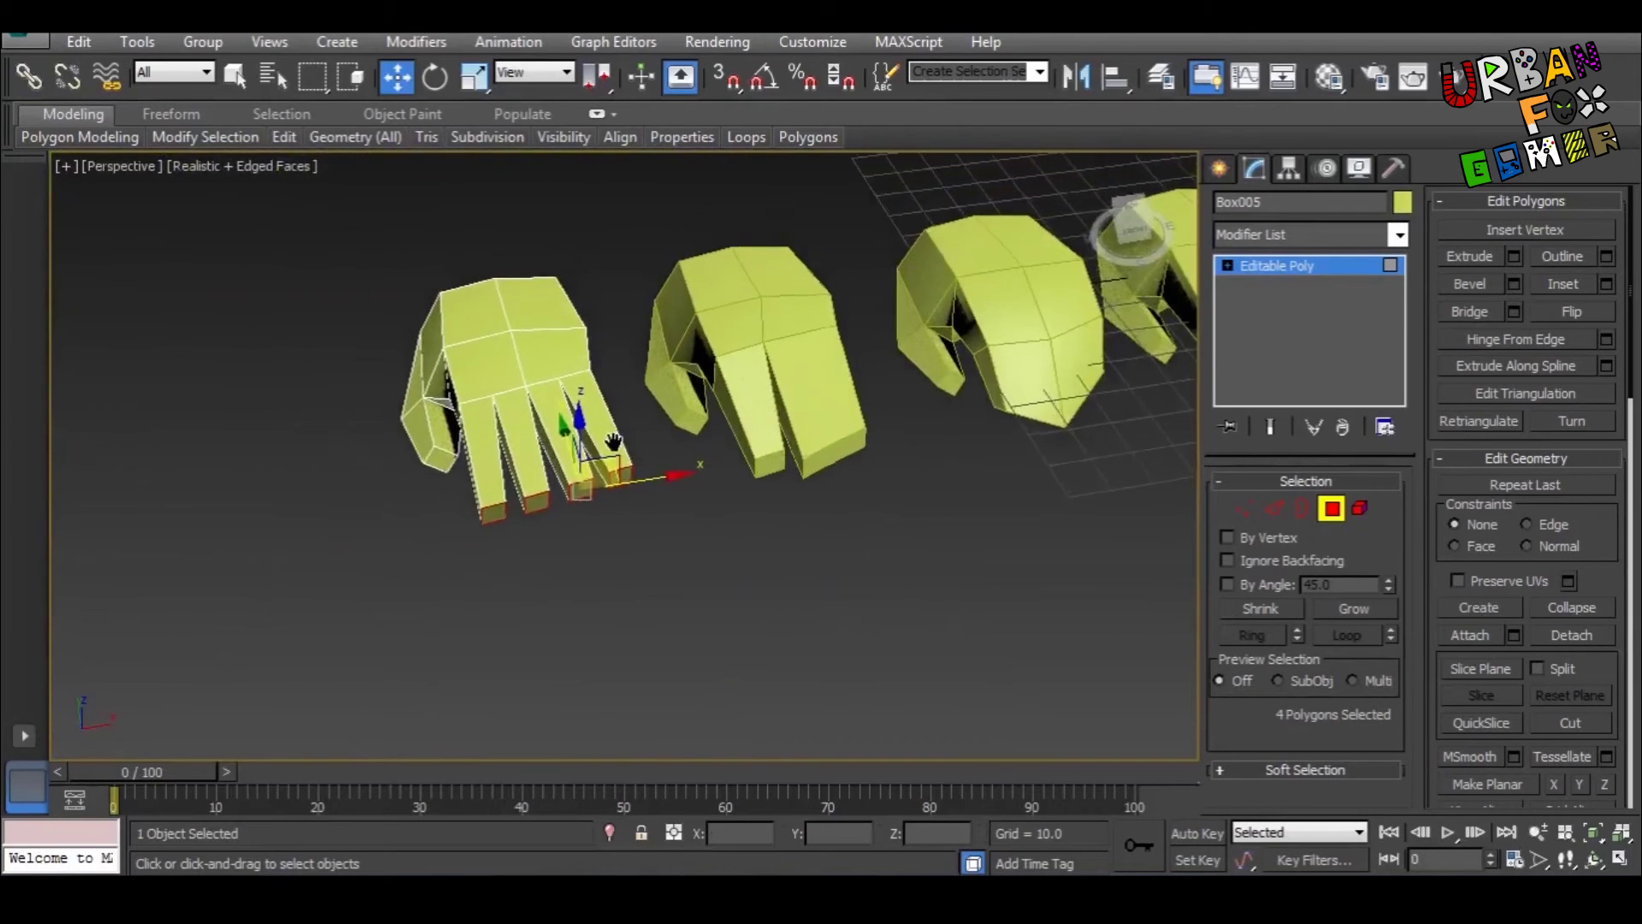
scroll(502, 452, "up", 3)
middle_click_drag(503, 453, 630, 559, "alt")
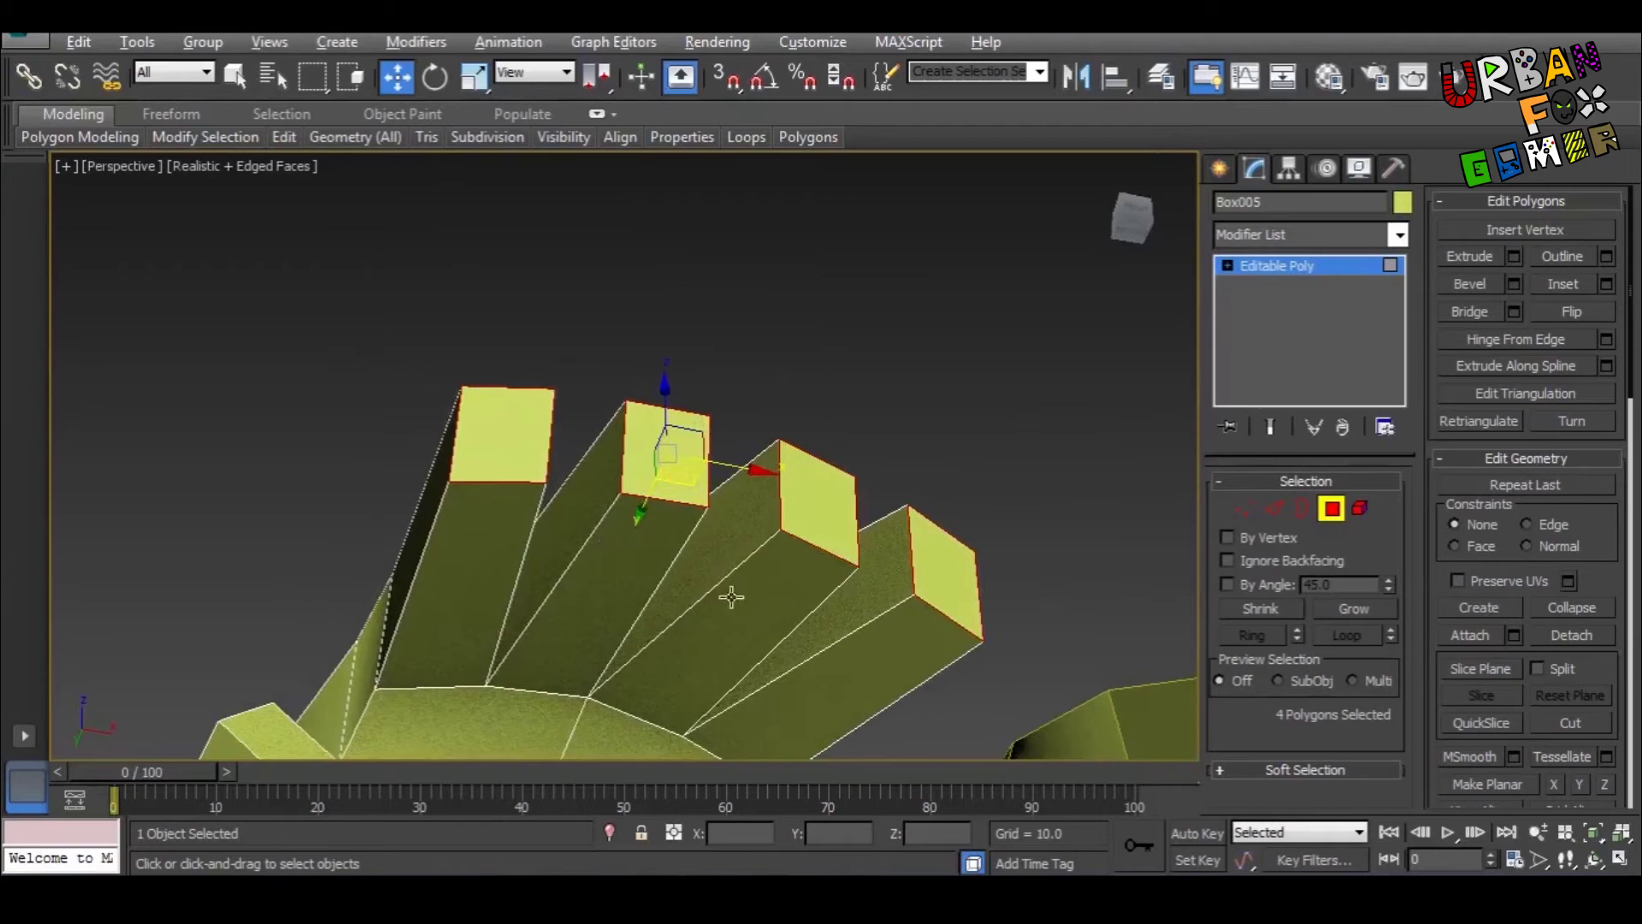
middle_click_drag(731, 597, 782, 640, "alt")
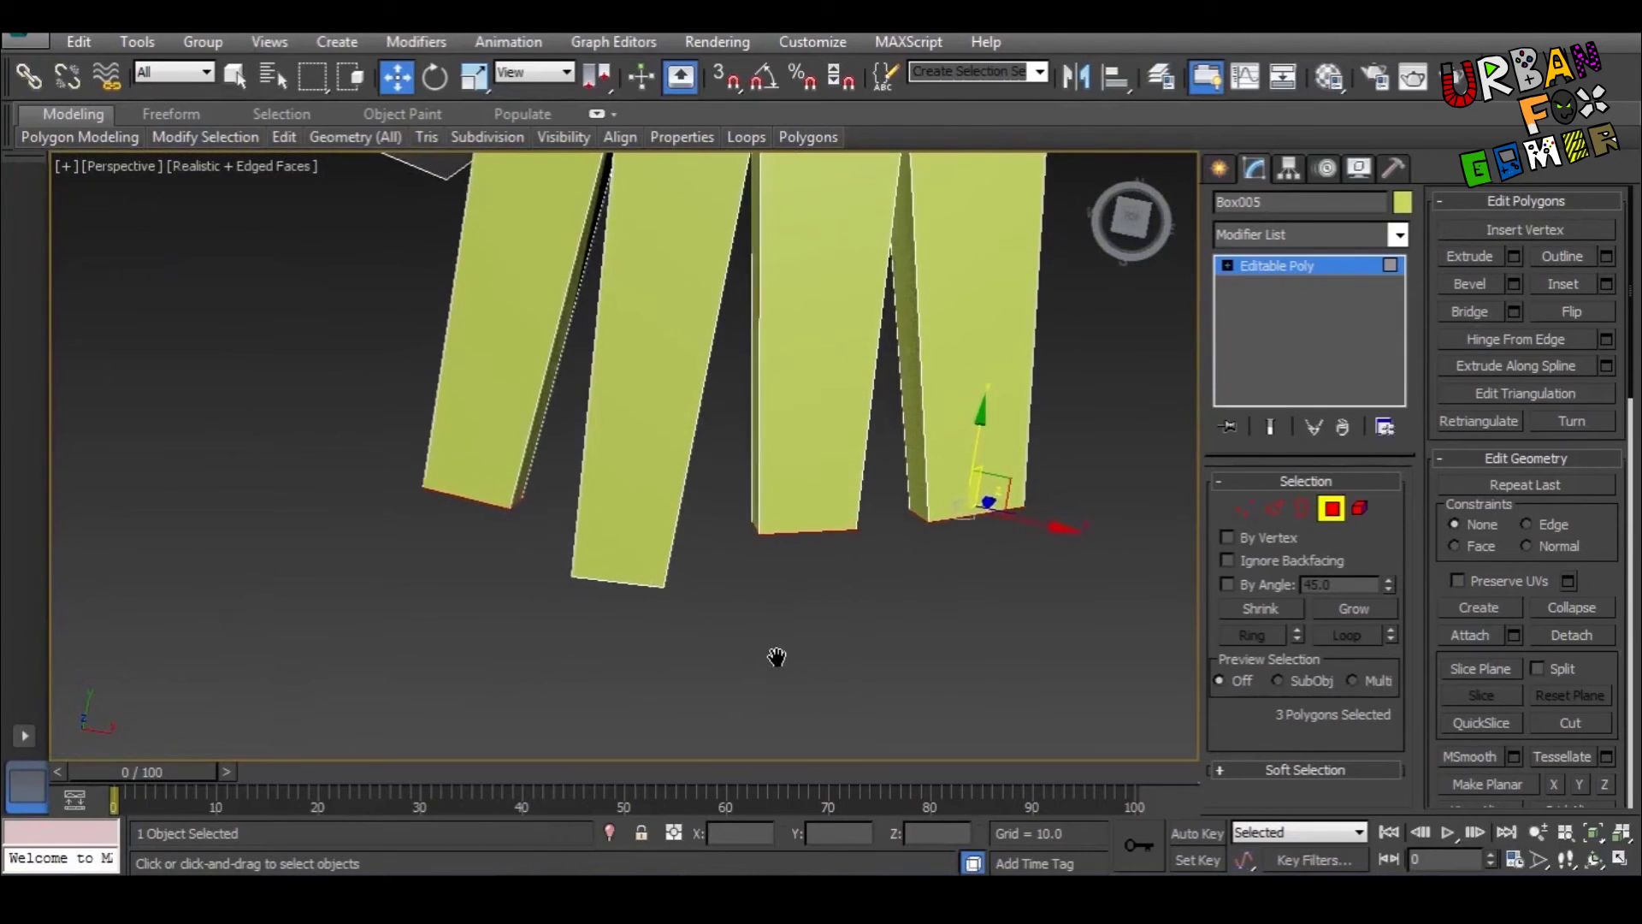
scroll(775, 659, "down", 2)
mouse_move(797, 573)
middle_mouse_down("alt")
mouse_move(792, 610)
mouse_move(815, 495)
mouse_move(812, 554)
middle_mouse_up("alt")
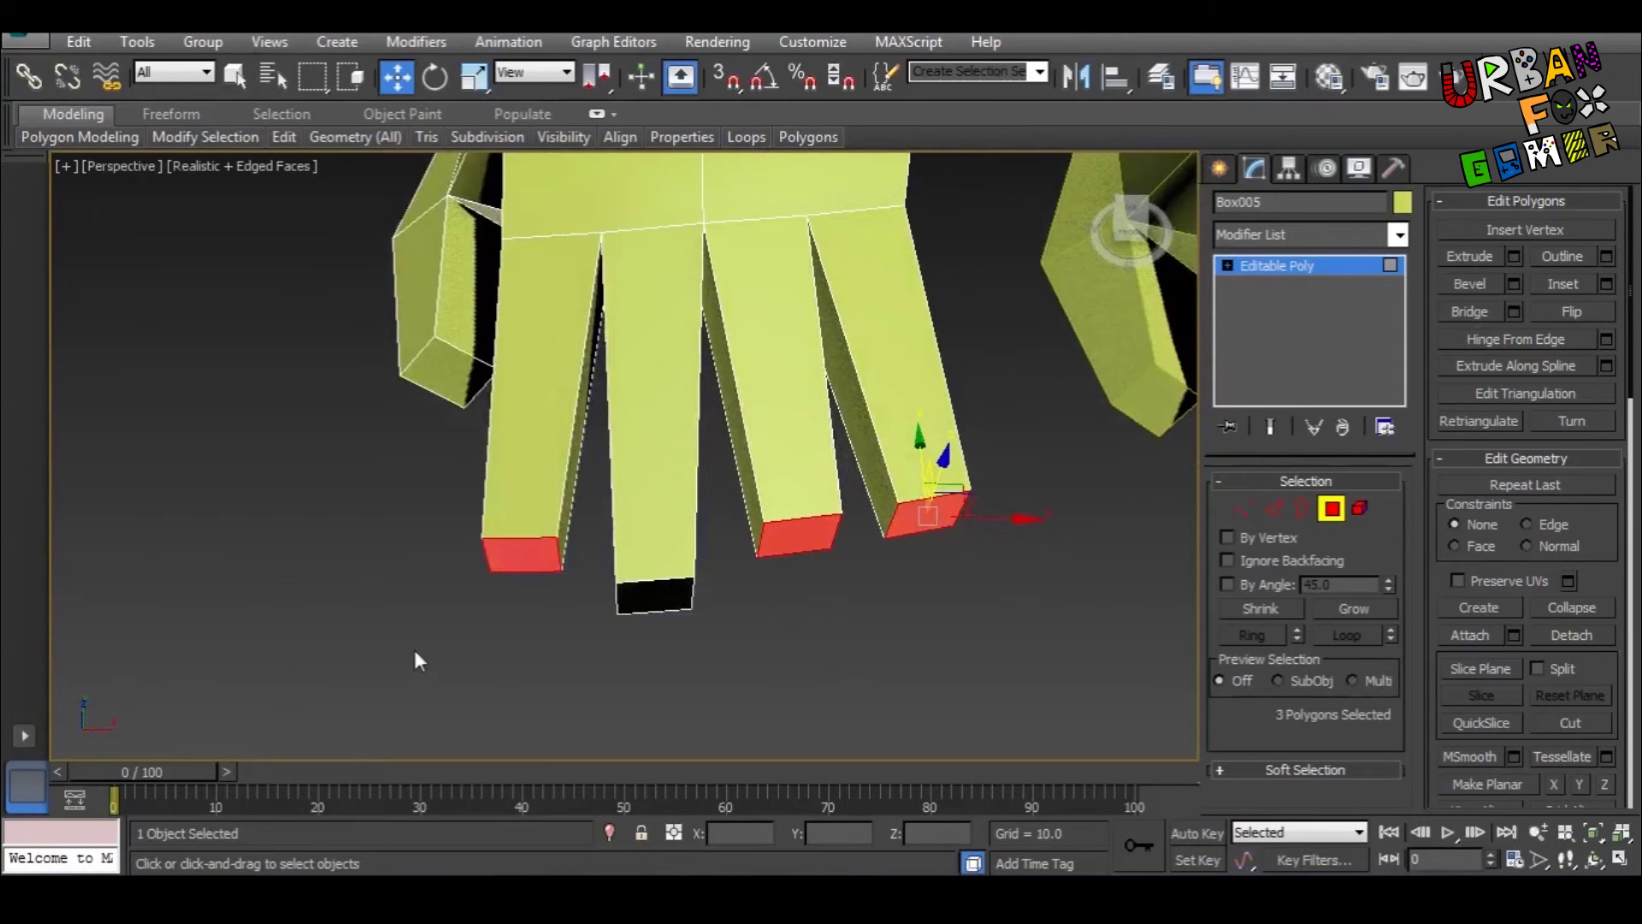
Step: Deselect the third finger's tip and pull the first and fourth fingertip faces slightly back toward the palm
middle_click_drag(802, 564, 762, 473, "alt")
left_click_drag(760, 473, 763, 477)
middle_click_drag(806, 519, 761, 505, "alt")
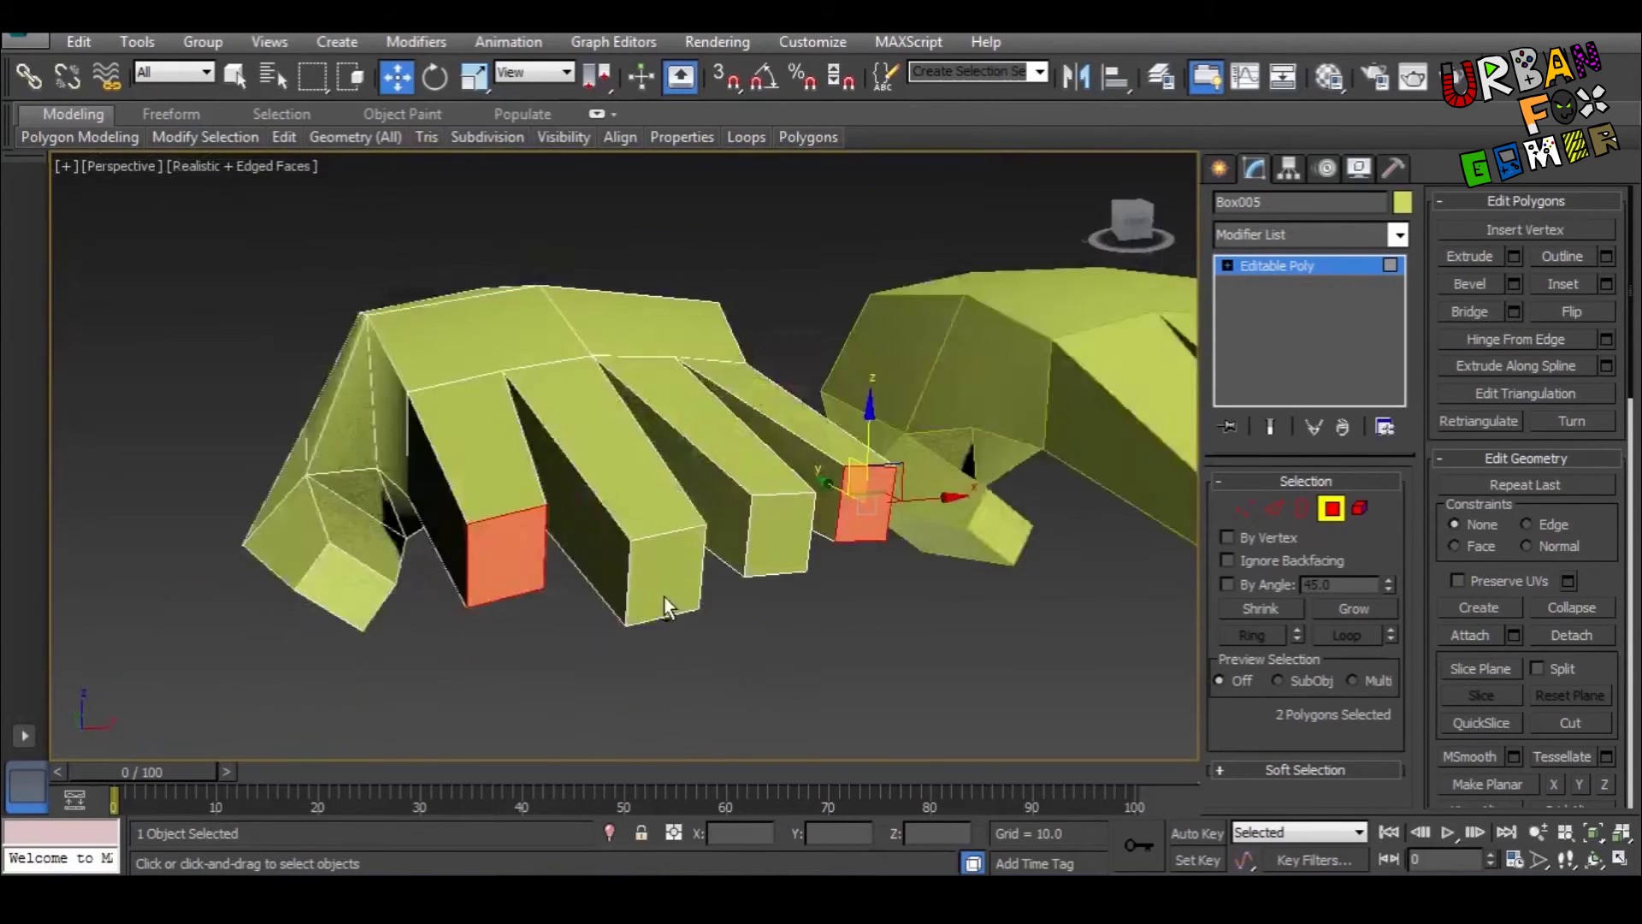
Step: Deselect the first finger's tip and shorten the outermost finger by moving its end face toward the palm
middle_click_drag(664, 596, 587, 574, "alt")
left_click(514, 547, "alt")
middle_click_drag(889, 564, 548, 506, "alt")
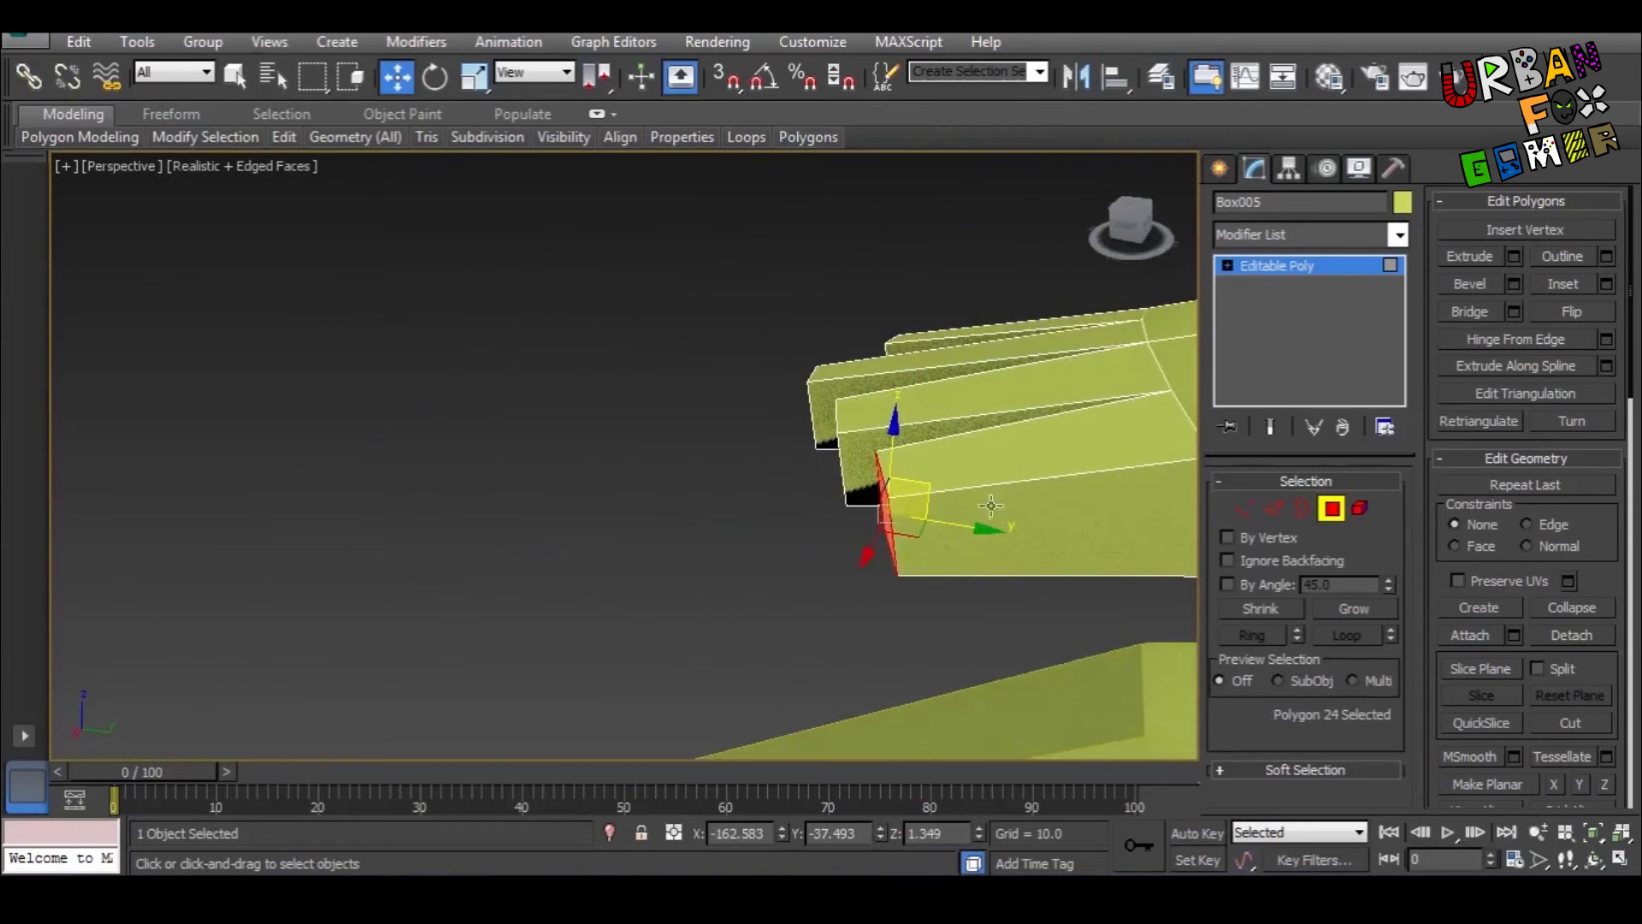
left_click_drag(938, 490, 963, 487)
middle_click_drag(964, 487, 1202, 603, "alt")
scroll(1059, 634, "down", 2)
middle_click_drag(953, 645, 832, 458)
scroll(813, 643, "down", 4)
scroll(833, 455, "up", 2)
Step: Scale down the end faces of the outermost finger, its neighbour and the finger beside the thumb slightly, one at a time
key("e")
key("r")
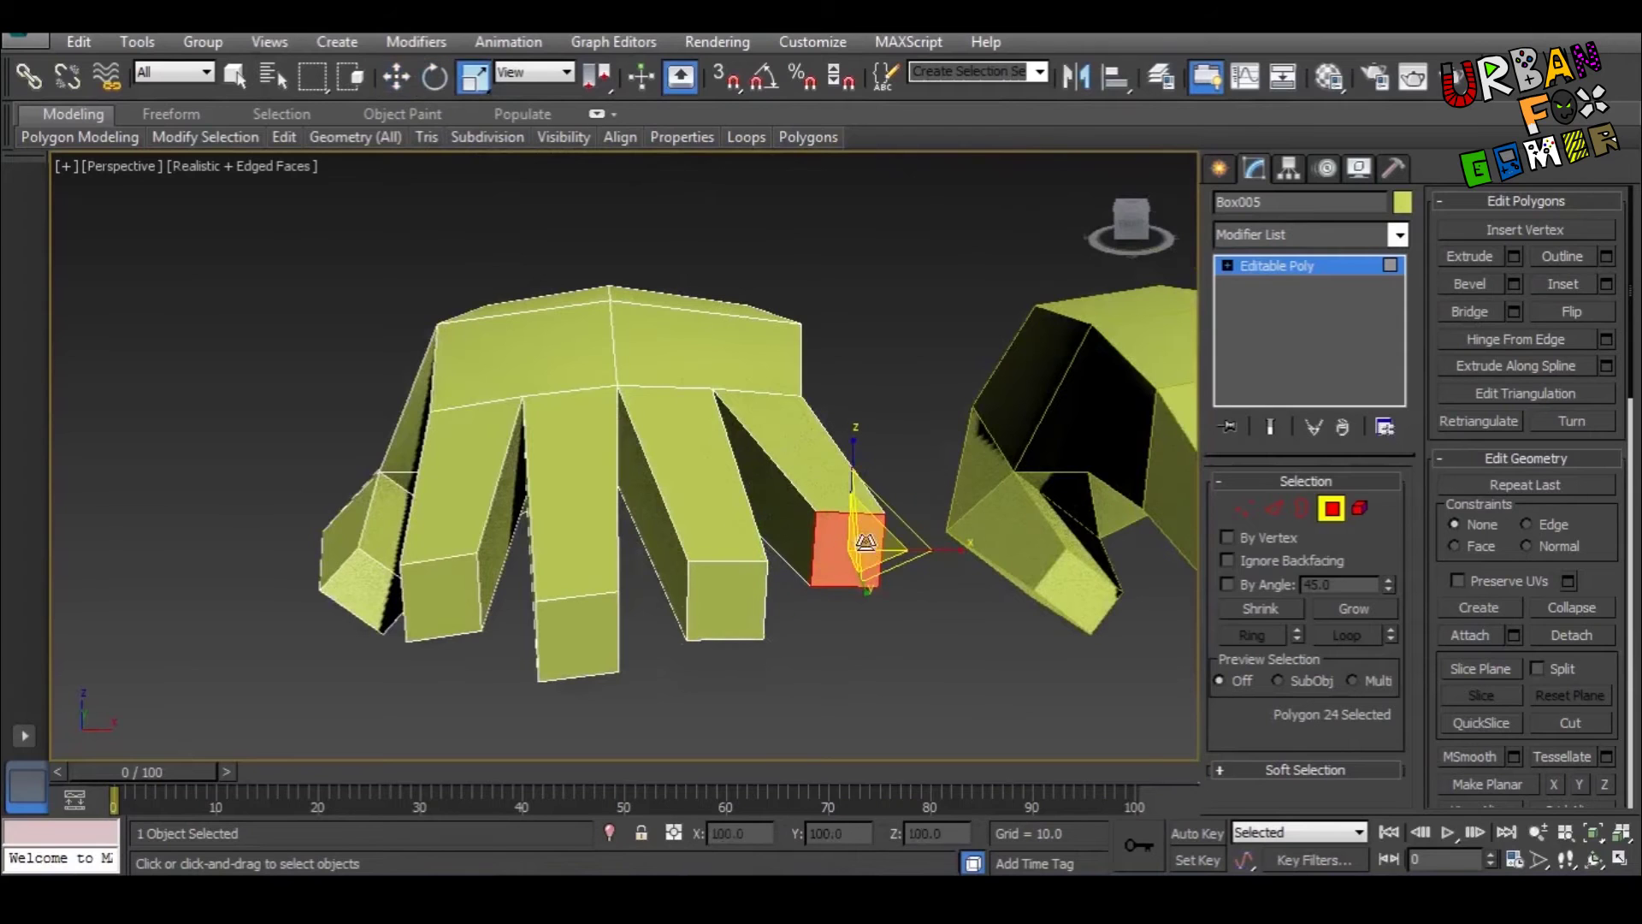
left_click(725, 600)
middle_click_drag(737, 614, 738, 592, "alt")
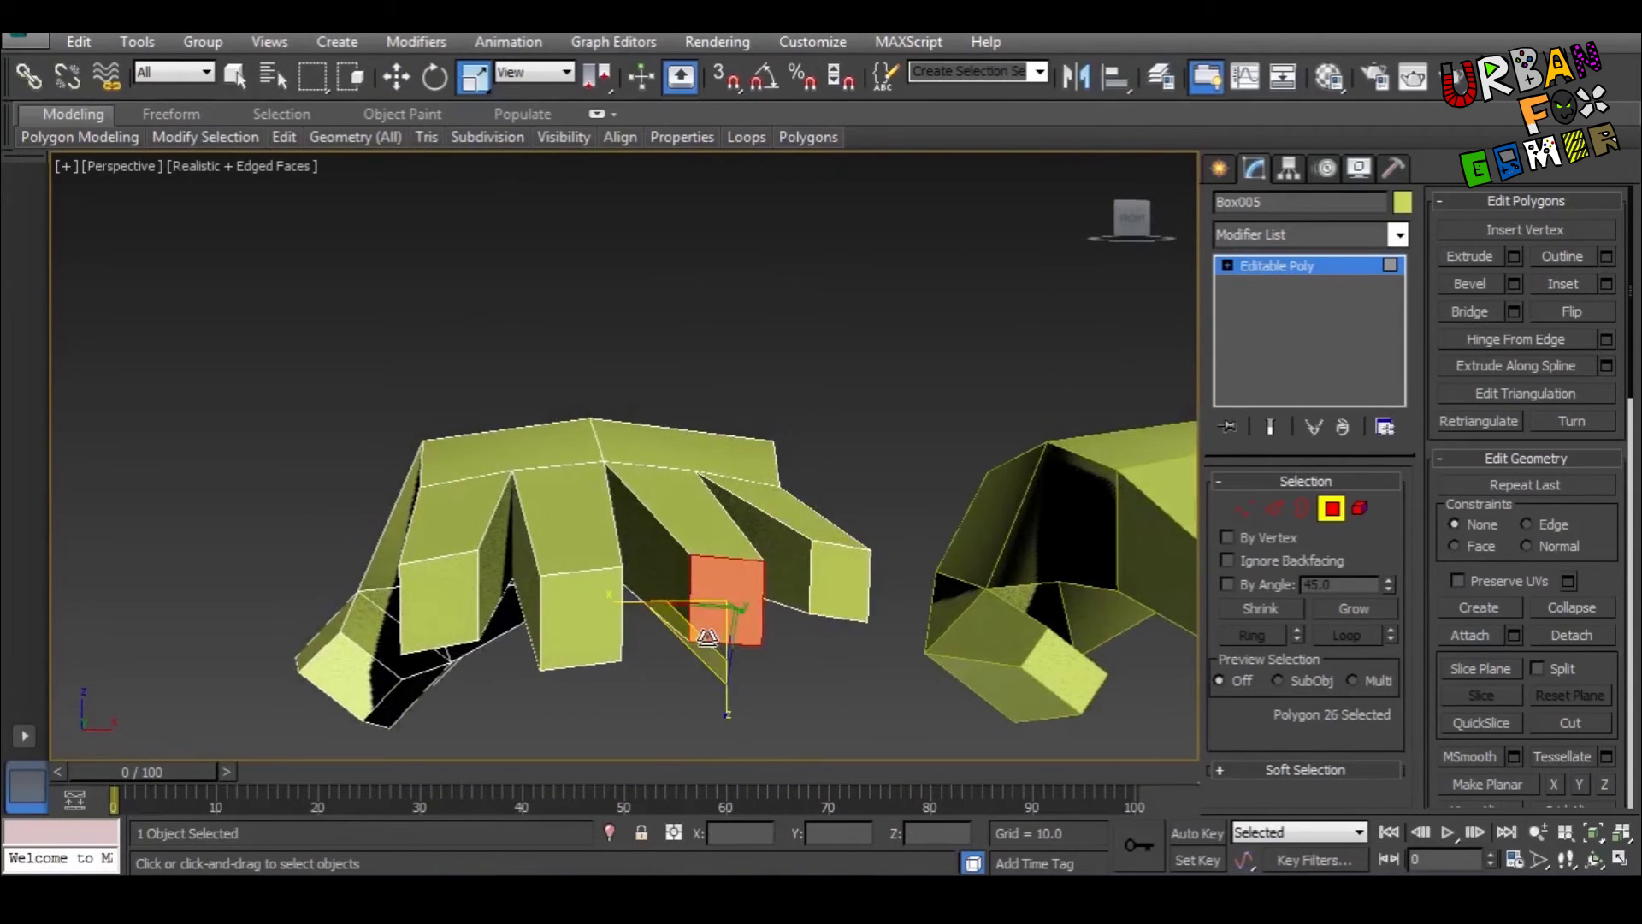
middle_click_drag(627, 633, 694, 633)
left_click(454, 638)
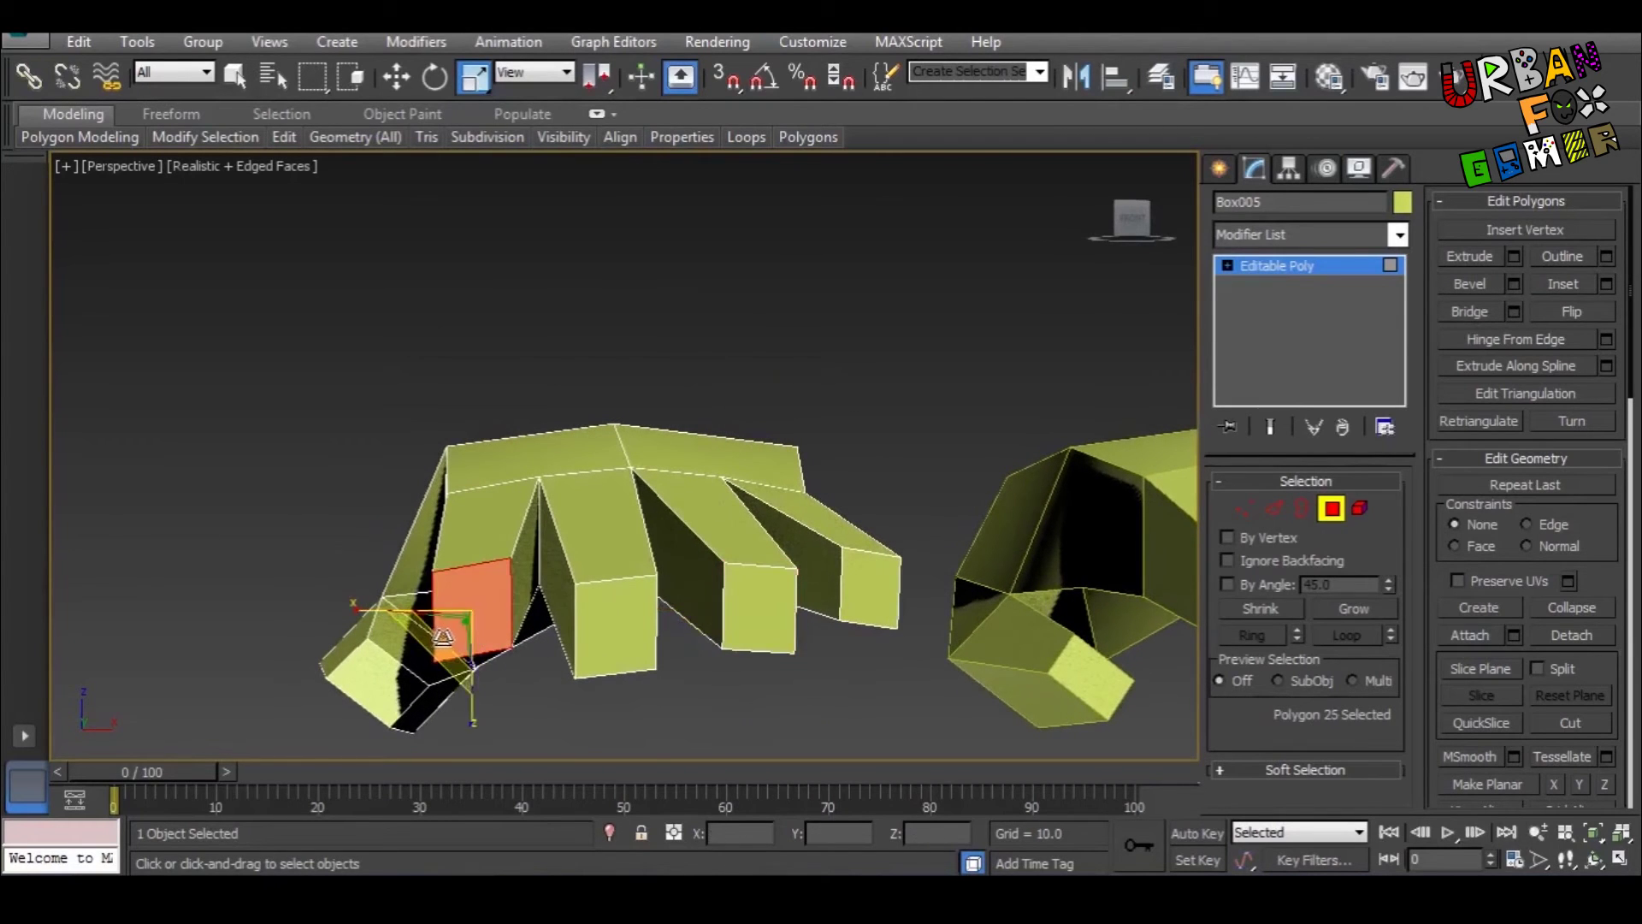
left_click_drag(443, 637, 454, 627)
middle_click_drag(454, 626, 589, 681, "alt")
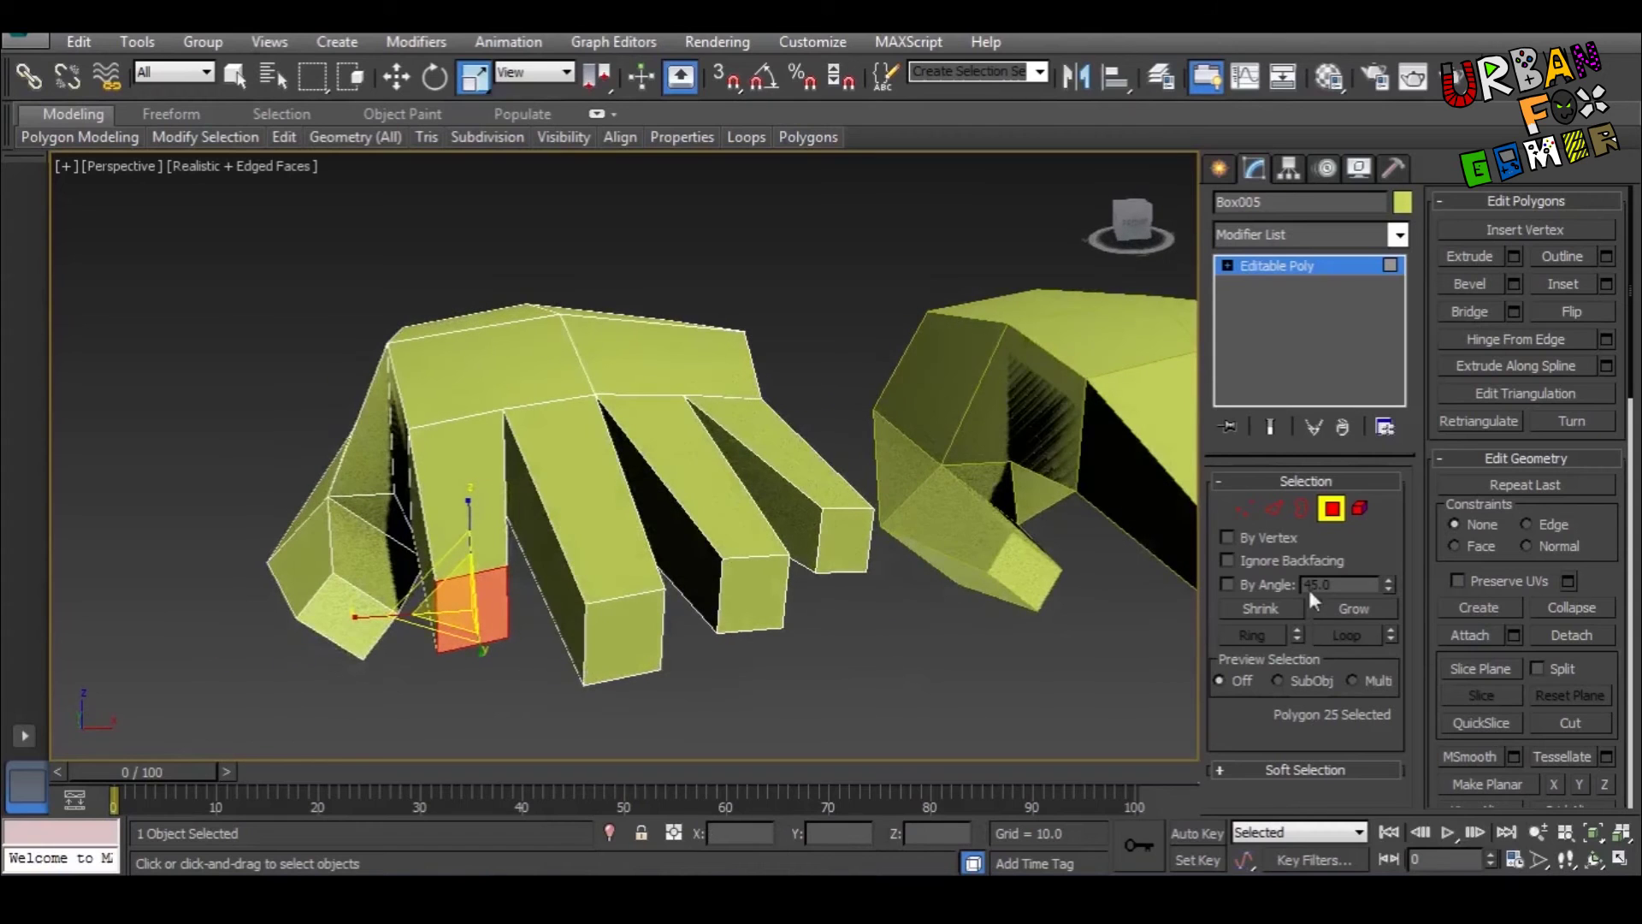
Step: Select the upper edges of the four fingertips and move them along Y and Z so the finger ends slant, finishing with them farther forward
left_click(1272, 510)
left_click(487, 572)
key("q")
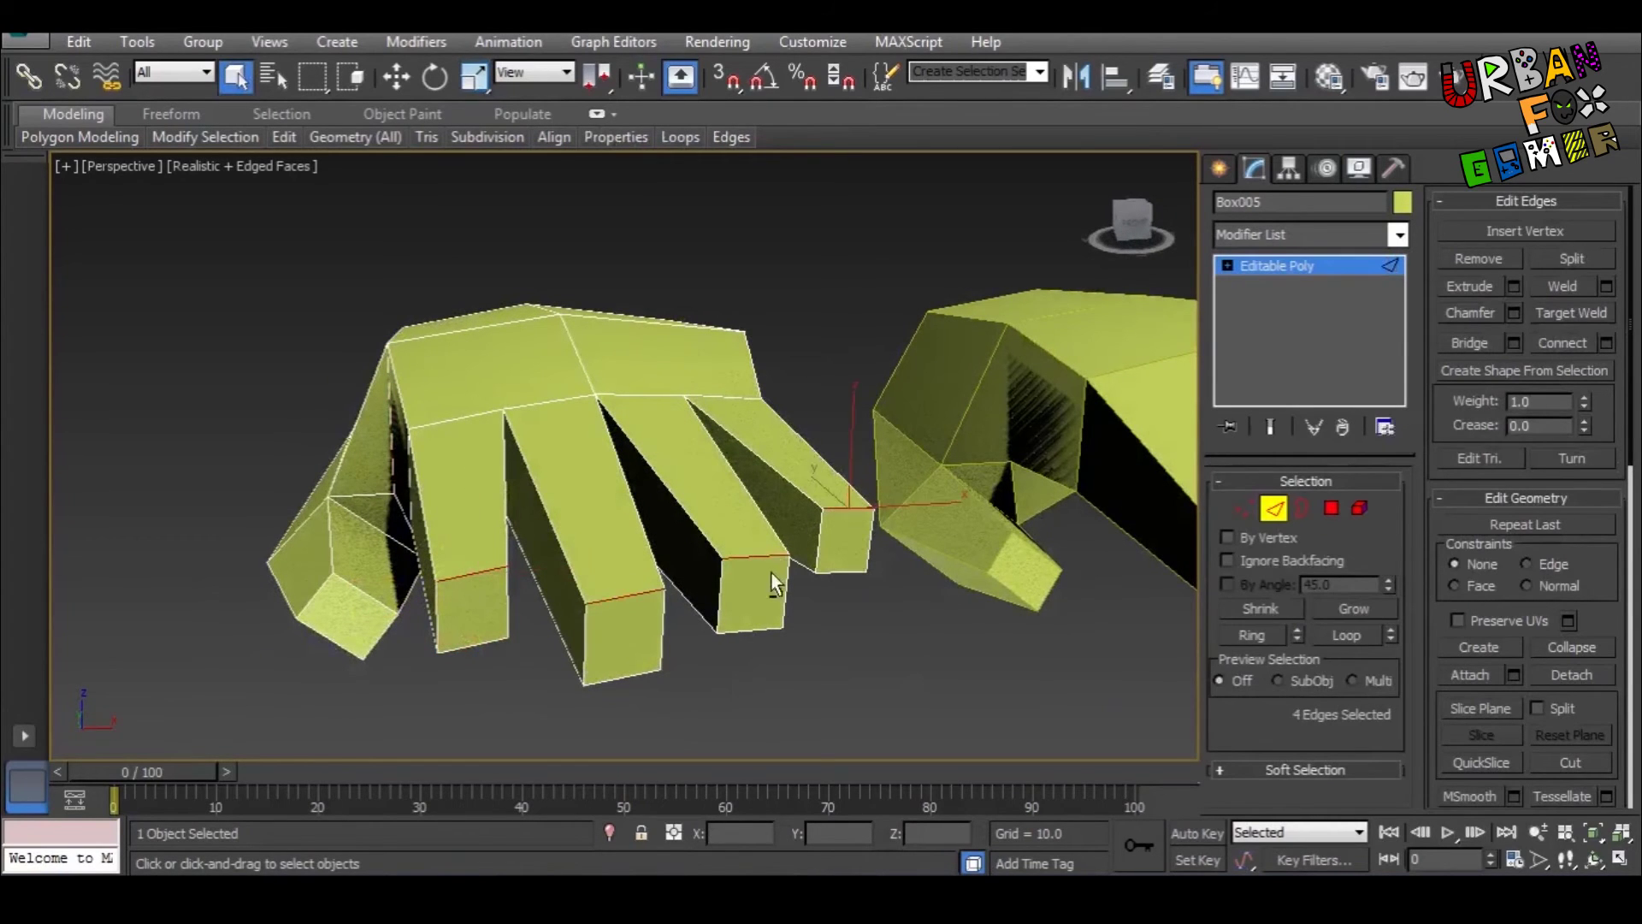
middle_click_drag(774, 584, 943, 551, "alt")
key("w")
middle_click_drag(698, 582, 715, 577, "alt")
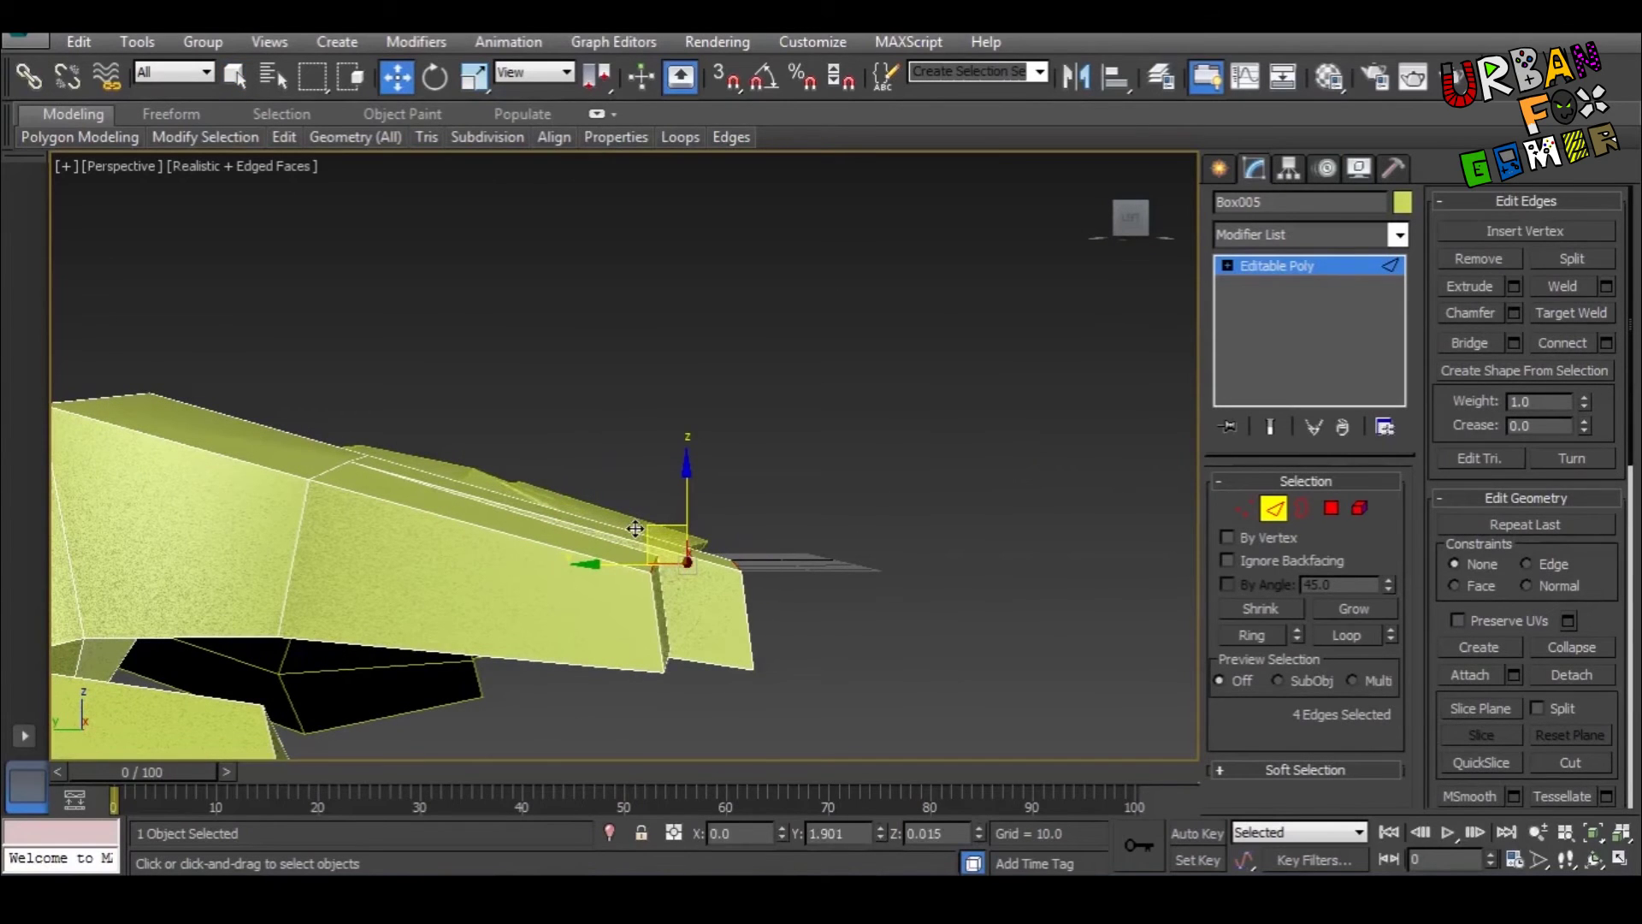
scroll(720, 527, "down", 2)
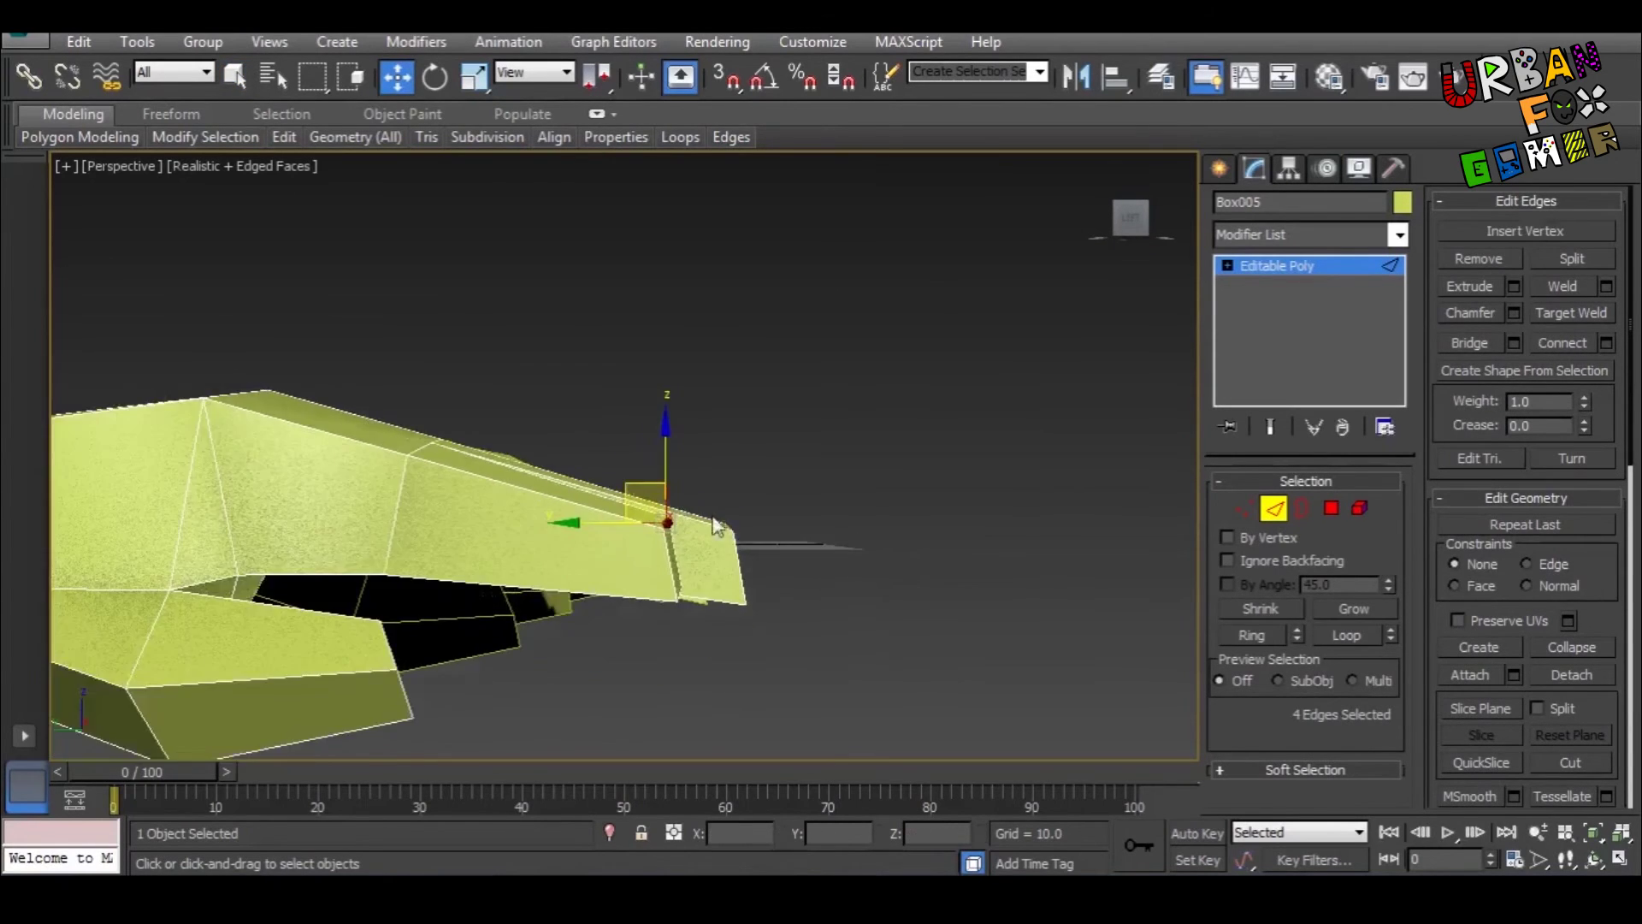
middle_click_drag(747, 589, 663, 520, "alt")
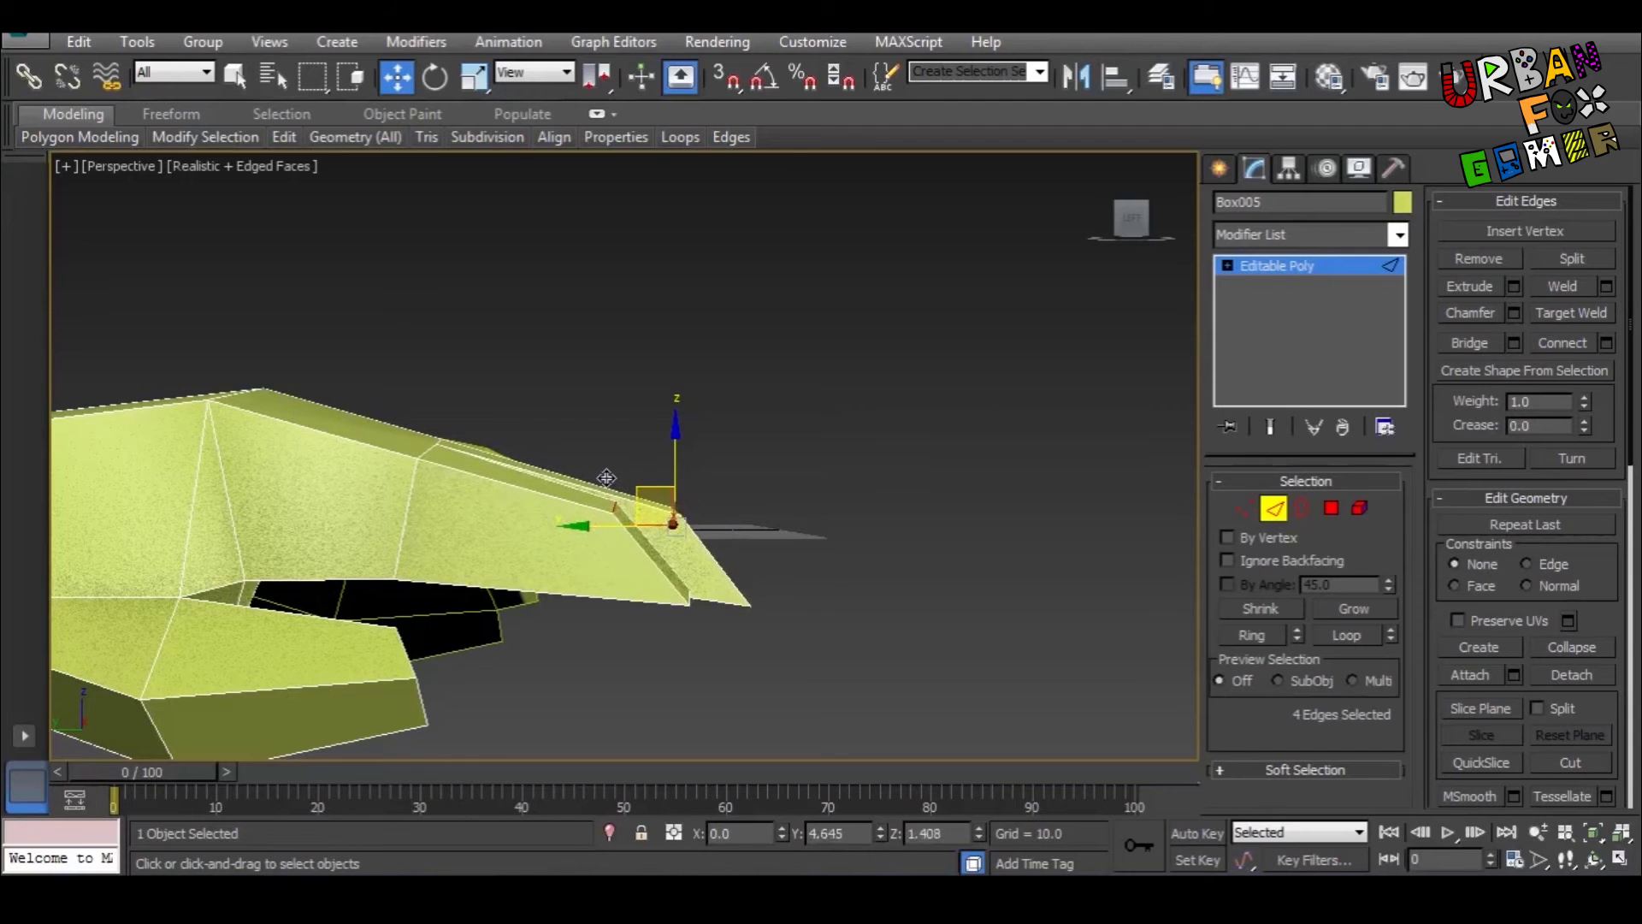
middle_click_drag(678, 557, 637, 503, "alt")
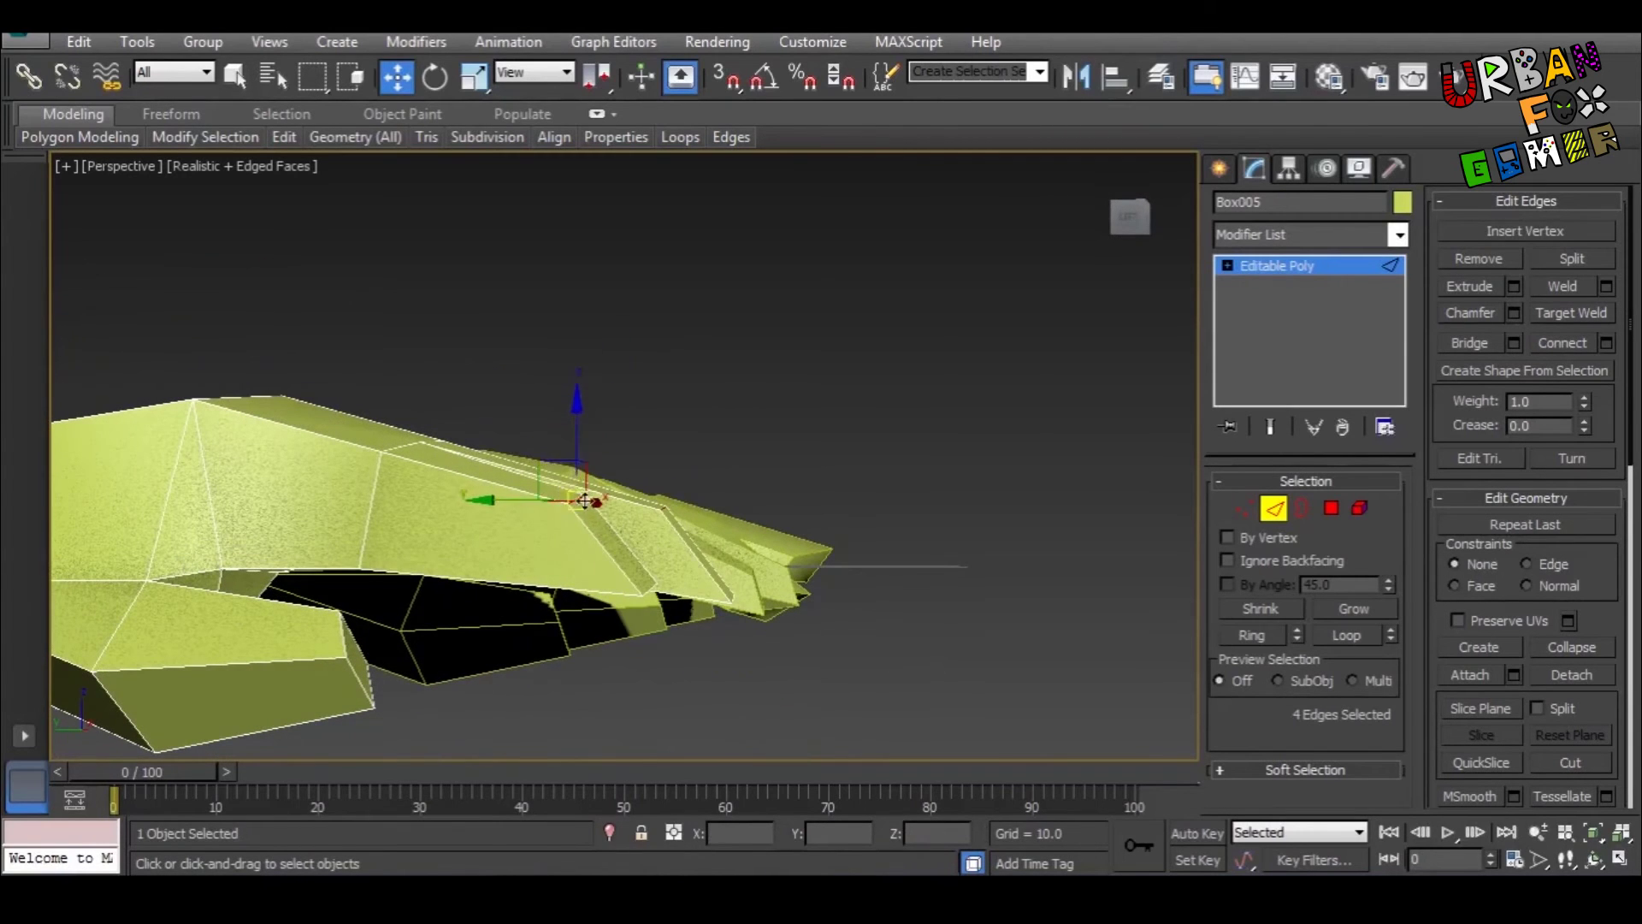
left_click_drag(553, 467, 654, 501)
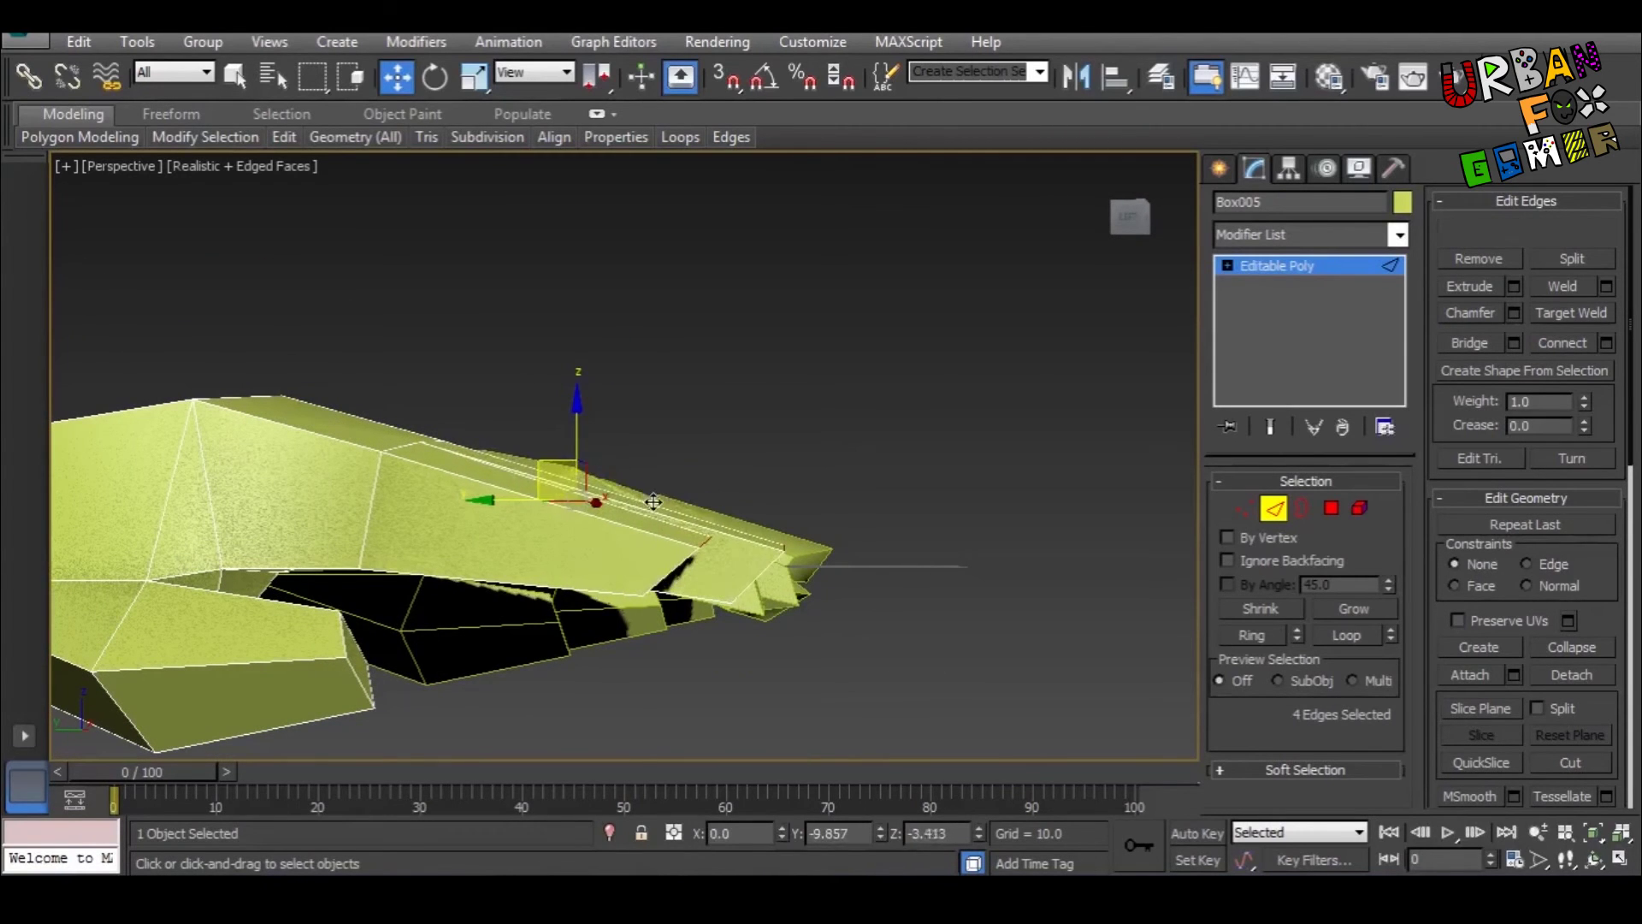
middle_click_drag(752, 566, 763, 603, "alt")
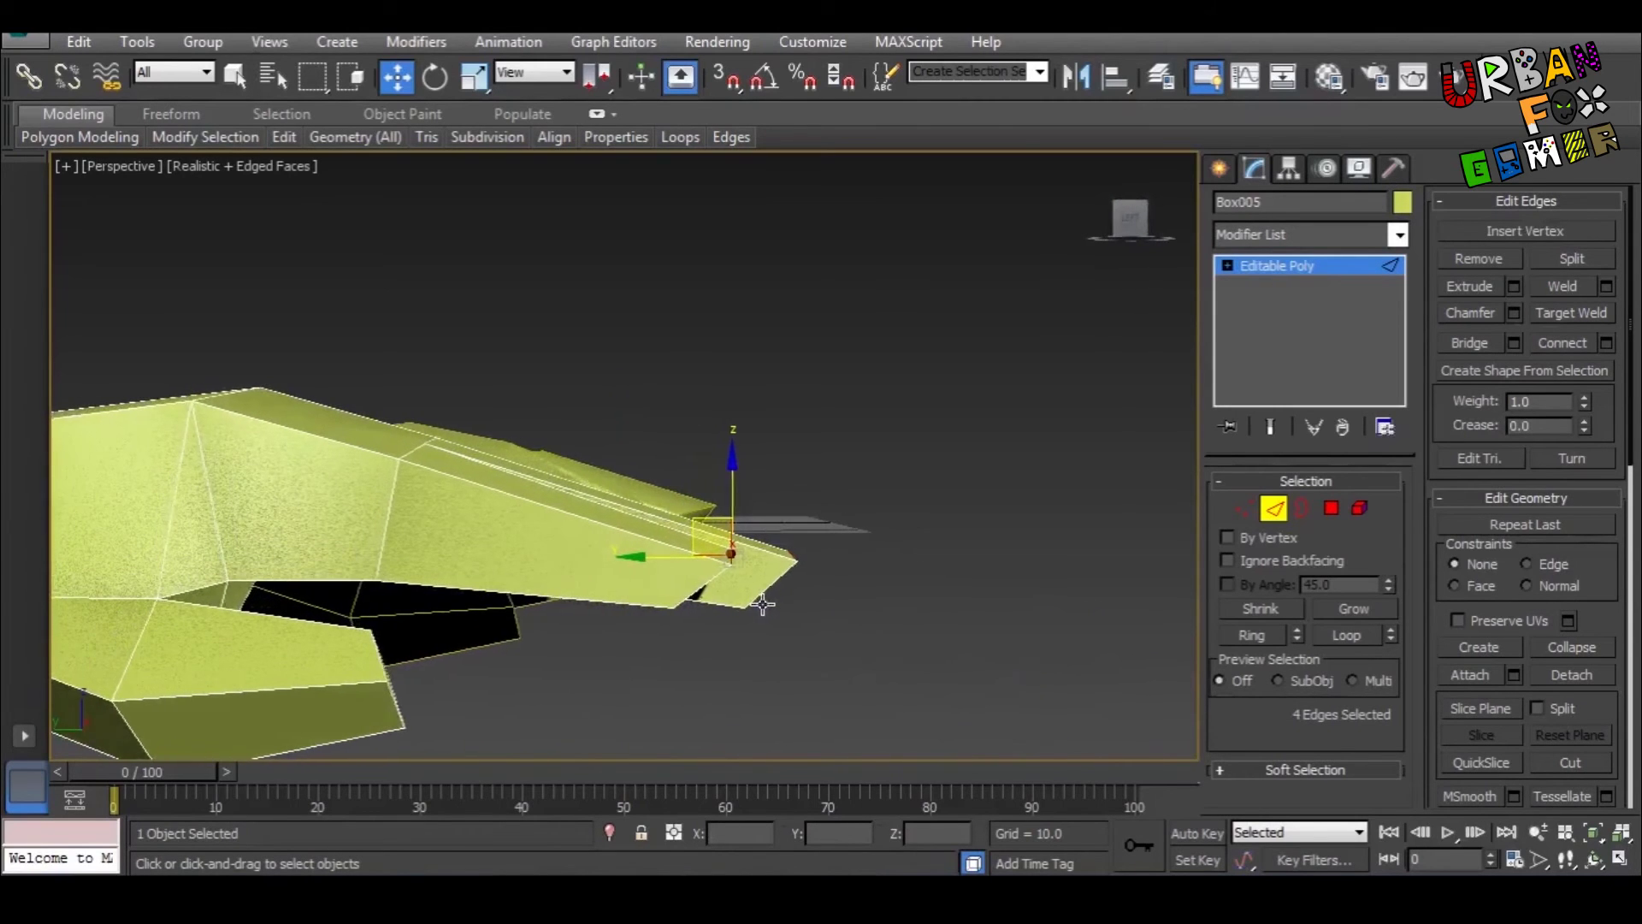
Step: Select the fingertip vertices and move them slightly down and back toward the palm, checking the hand from several angles
left_click(1244, 509)
middle_click_drag(706, 653, 690, 624, "alt")
left_click_drag(692, 526, 682, 543)
scroll(649, 571, "down", 5)
middle_click_drag(649, 571, 546, 630, "alt")
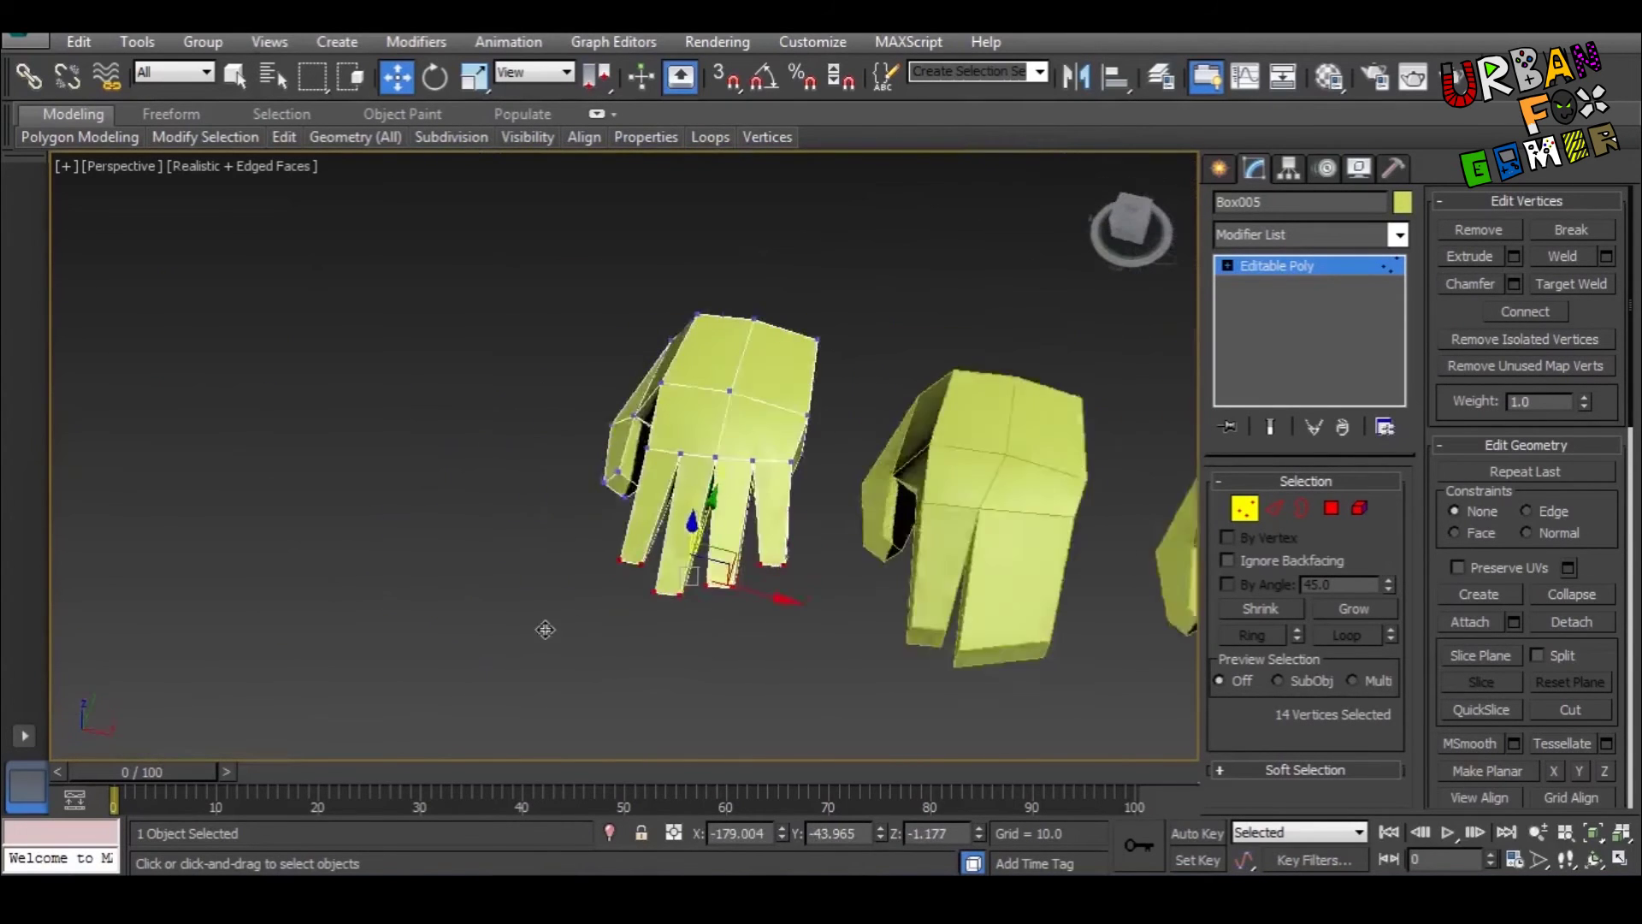
scroll(767, 512, "up", 5)
scroll(869, 567, "down", 3)
middle_click_drag(867, 562, 797, 618, "alt")
scroll(797, 552, "up", 4)
scroll(799, 565, "down", 2)
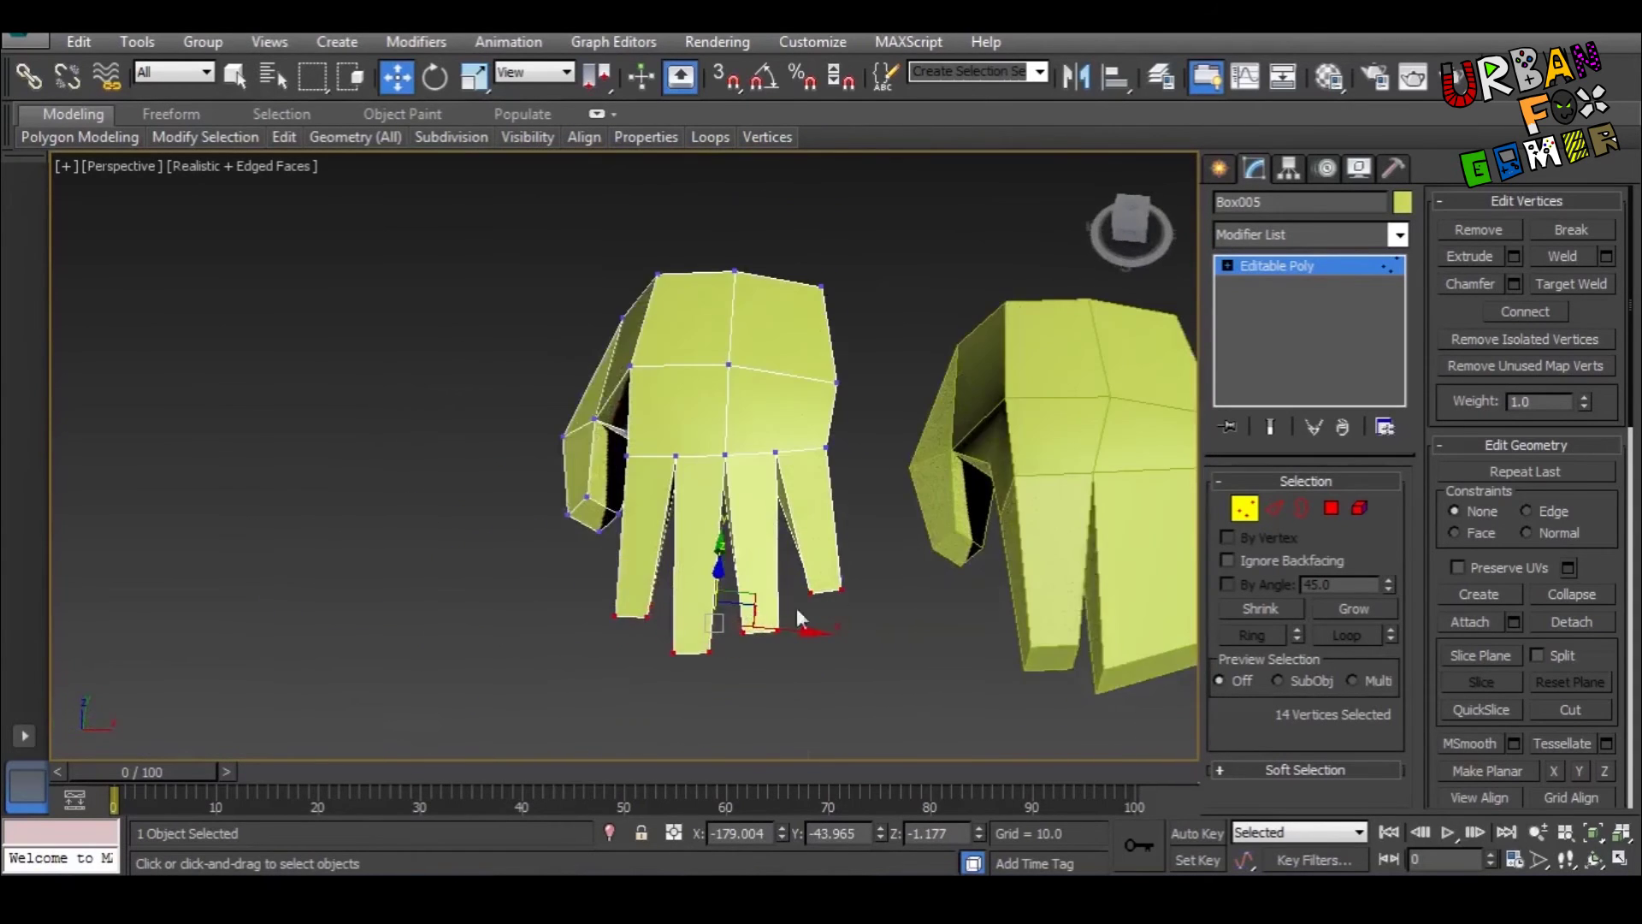
Step: Leave vertex editing and clone the four-fingered hand about 57 units along X, away from the other hands
left_click(1244, 508)
middle_click_drag(801, 478, 869, 505)
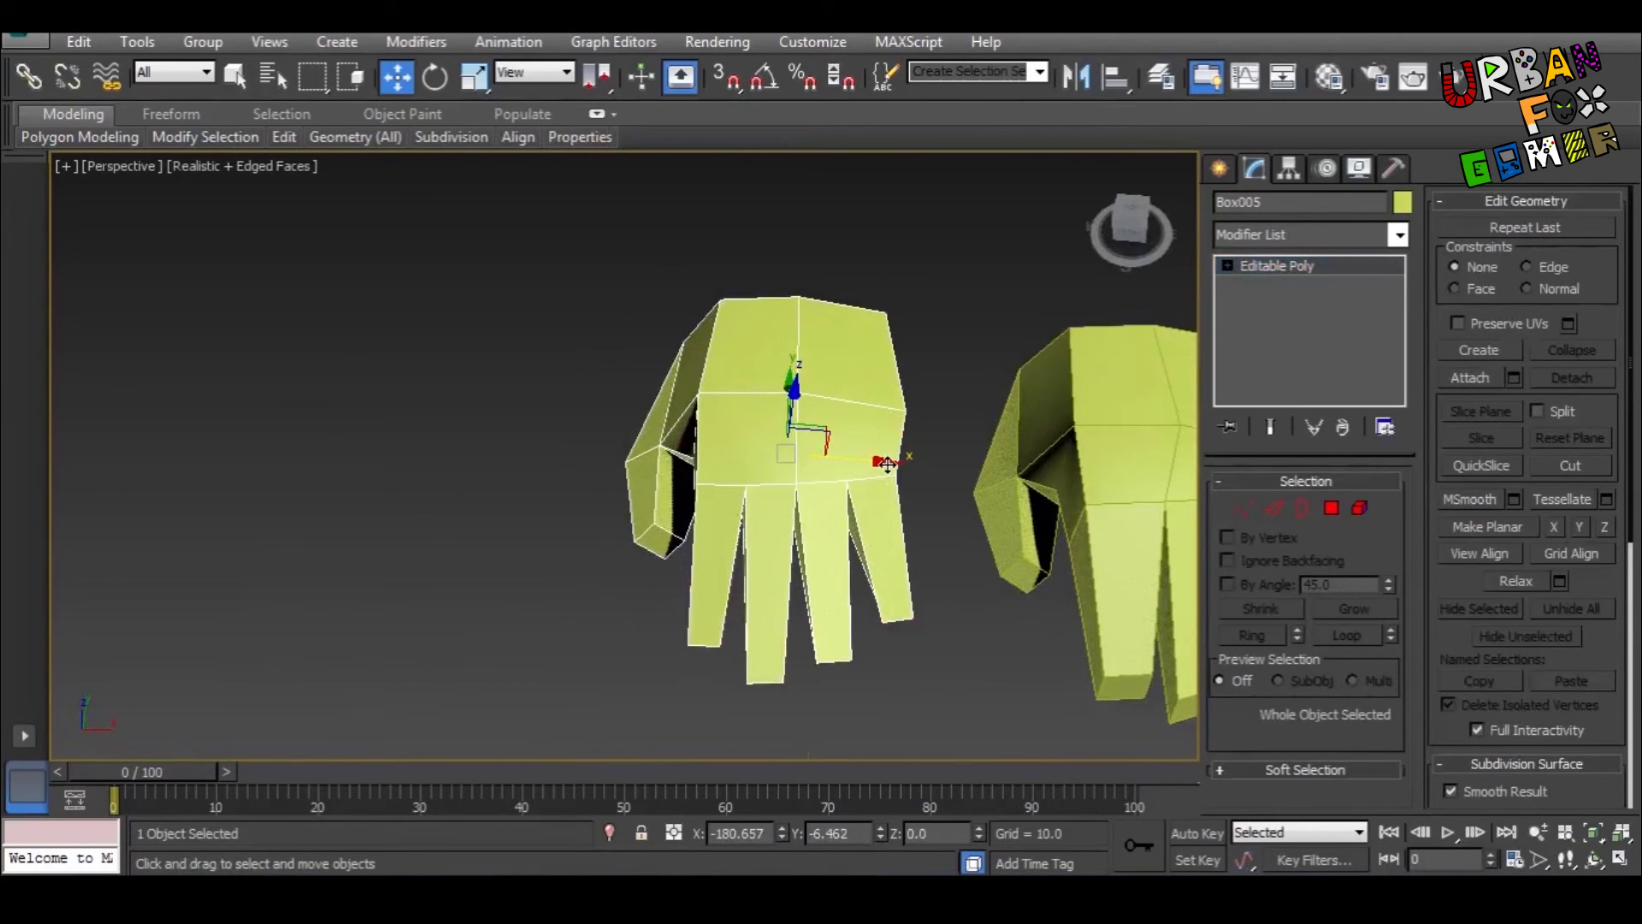
middle_click_drag(886, 465, 996, 476)
left_click_drag(971, 467, 629, 470, "shift")
key("ctrl+v")
left_click(800, 548)
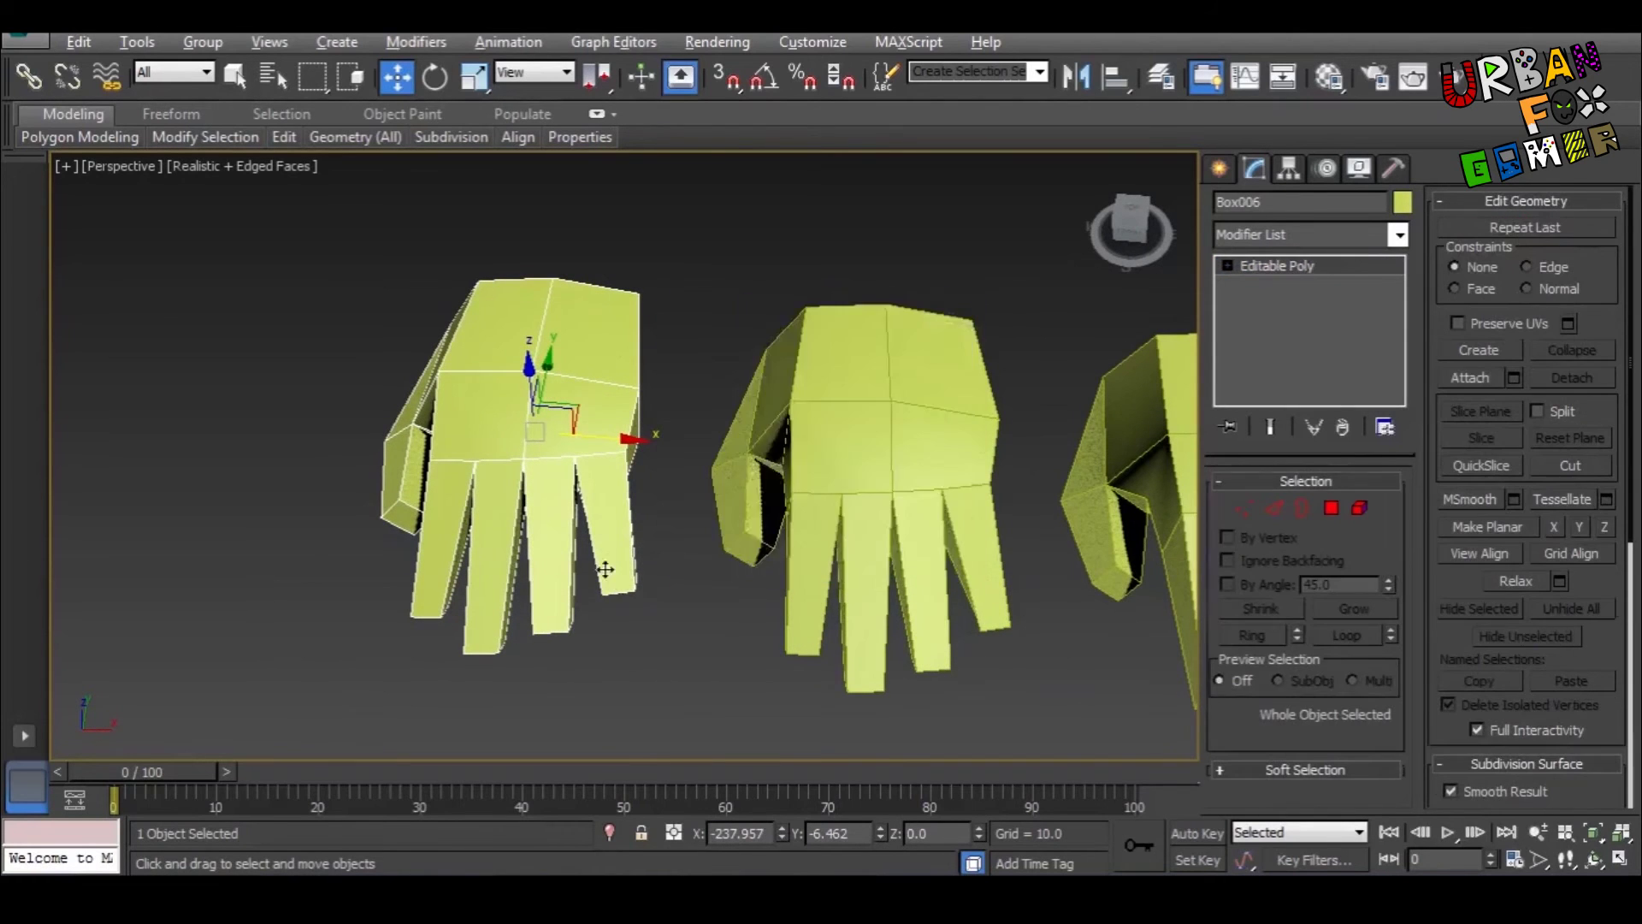
Step: Select the sixteen lengthwise finger edges on the new copy and connect them to add a crosswise division around each finger
mouse_move(601, 564)
middle_mouse_down("alt")
mouse_move(722, 493)
mouse_move(550, 523)
mouse_move(564, 504)
mouse_move(672, 558)
mouse_move(597, 546)
mouse_move(664, 601)
mouse_move(663, 517)
mouse_move(671, 564)
middle_mouse_up("alt")
middle_click_drag(890, 583, 891, 609, "alt")
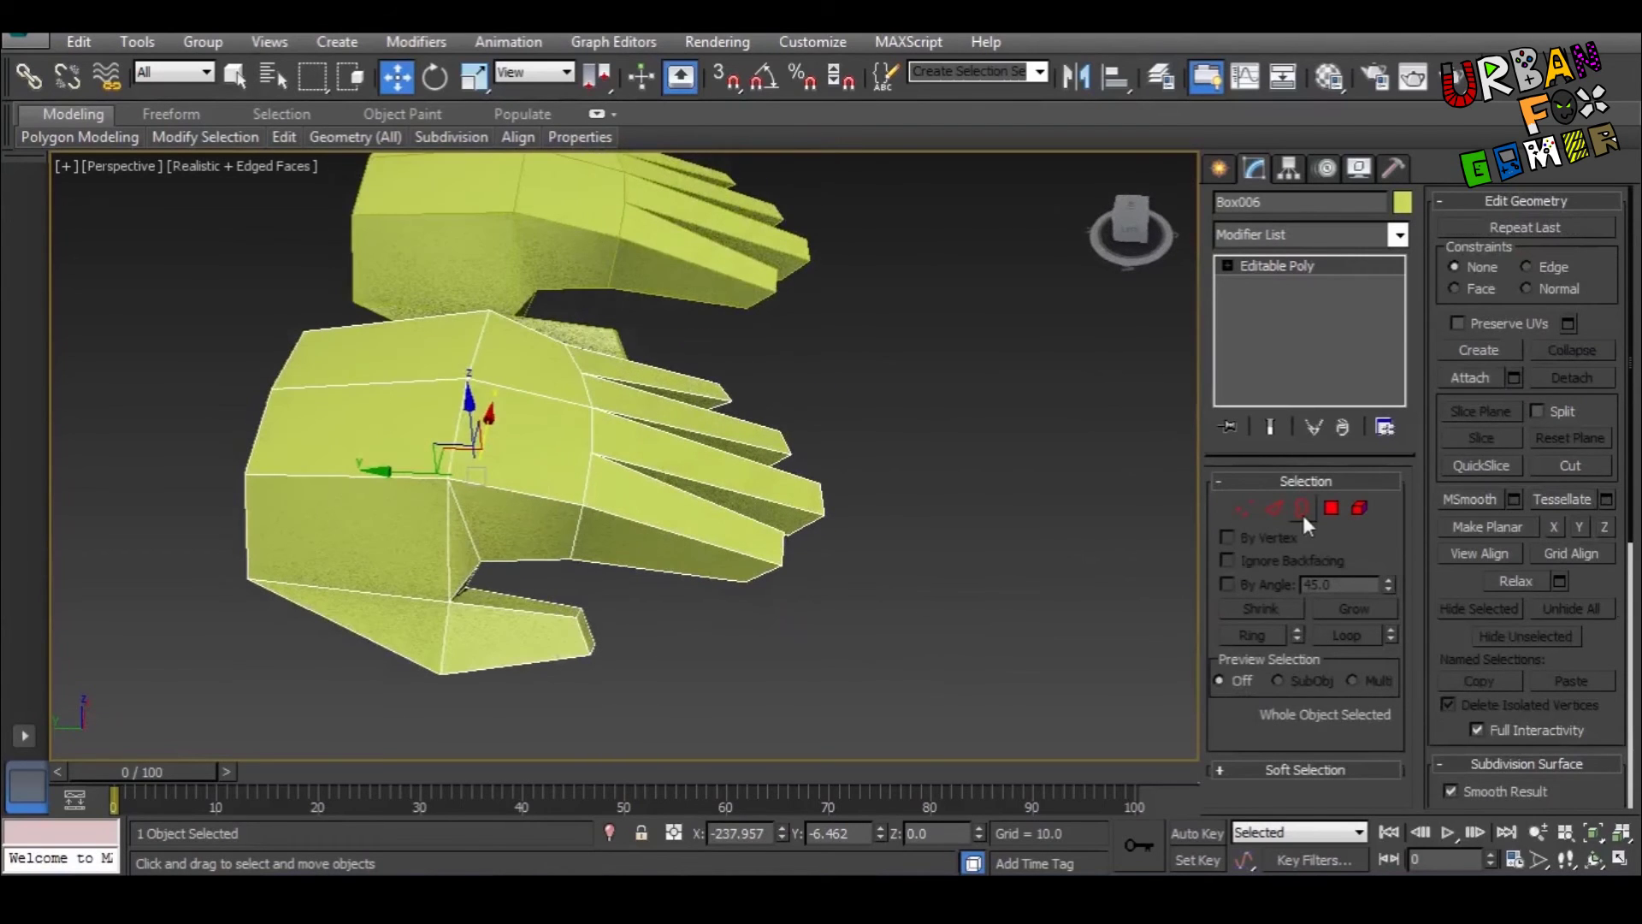
left_click(1270, 508)
middle_click_drag(576, 426, 647, 336, "alt")
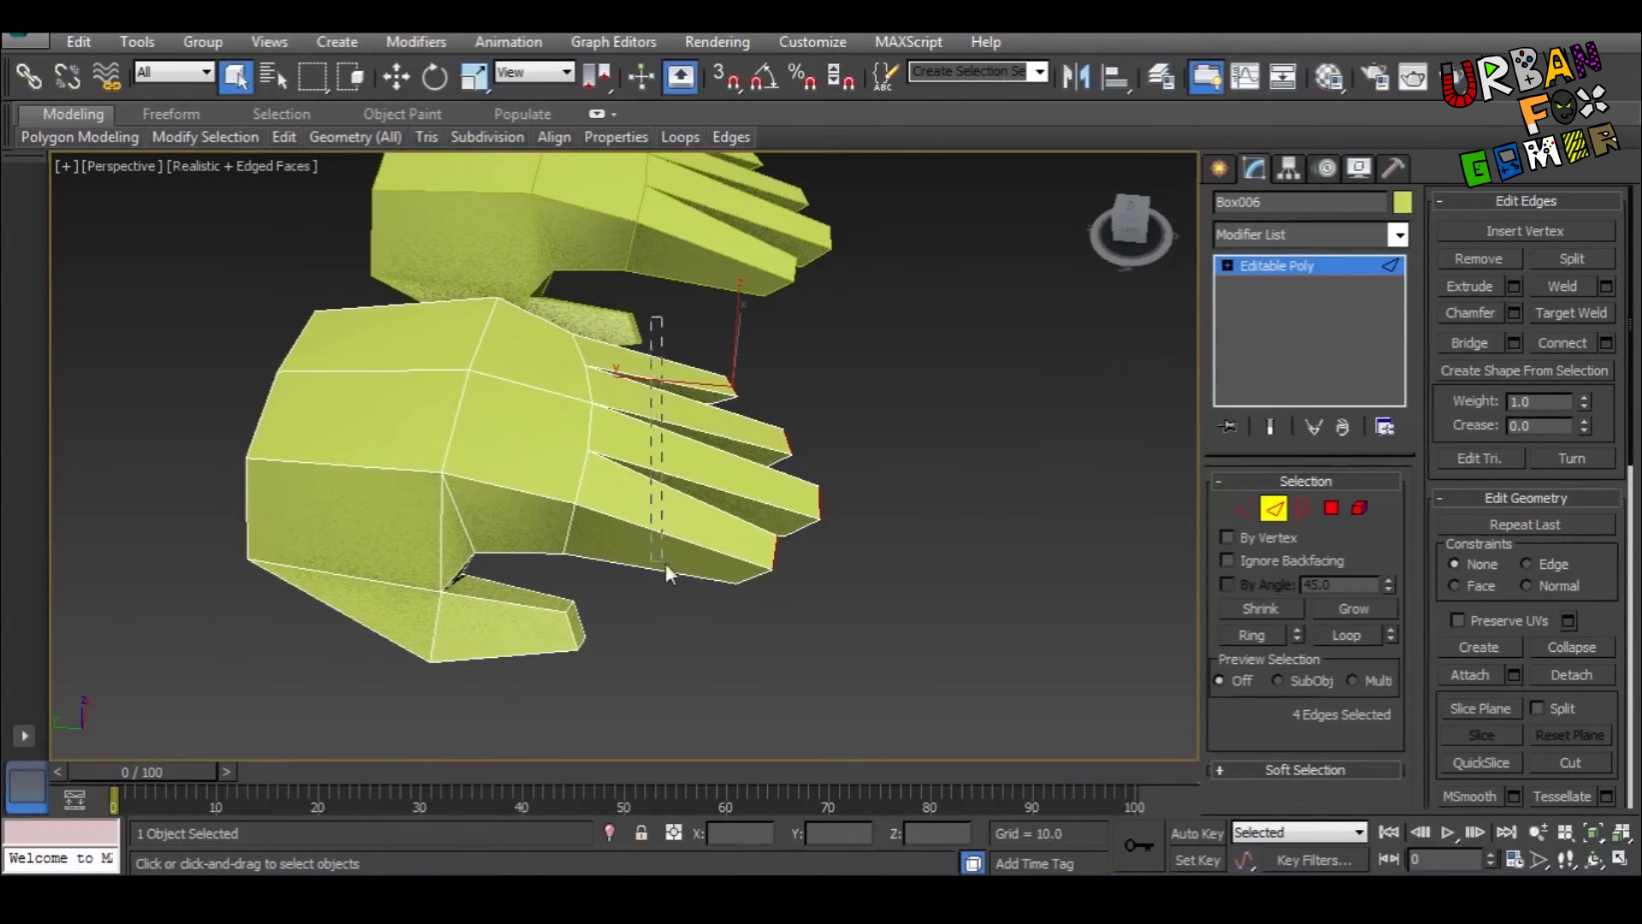
left_click_drag(660, 609, 657, 624)
middle_click_drag(657, 624, 616, 400, "alt")
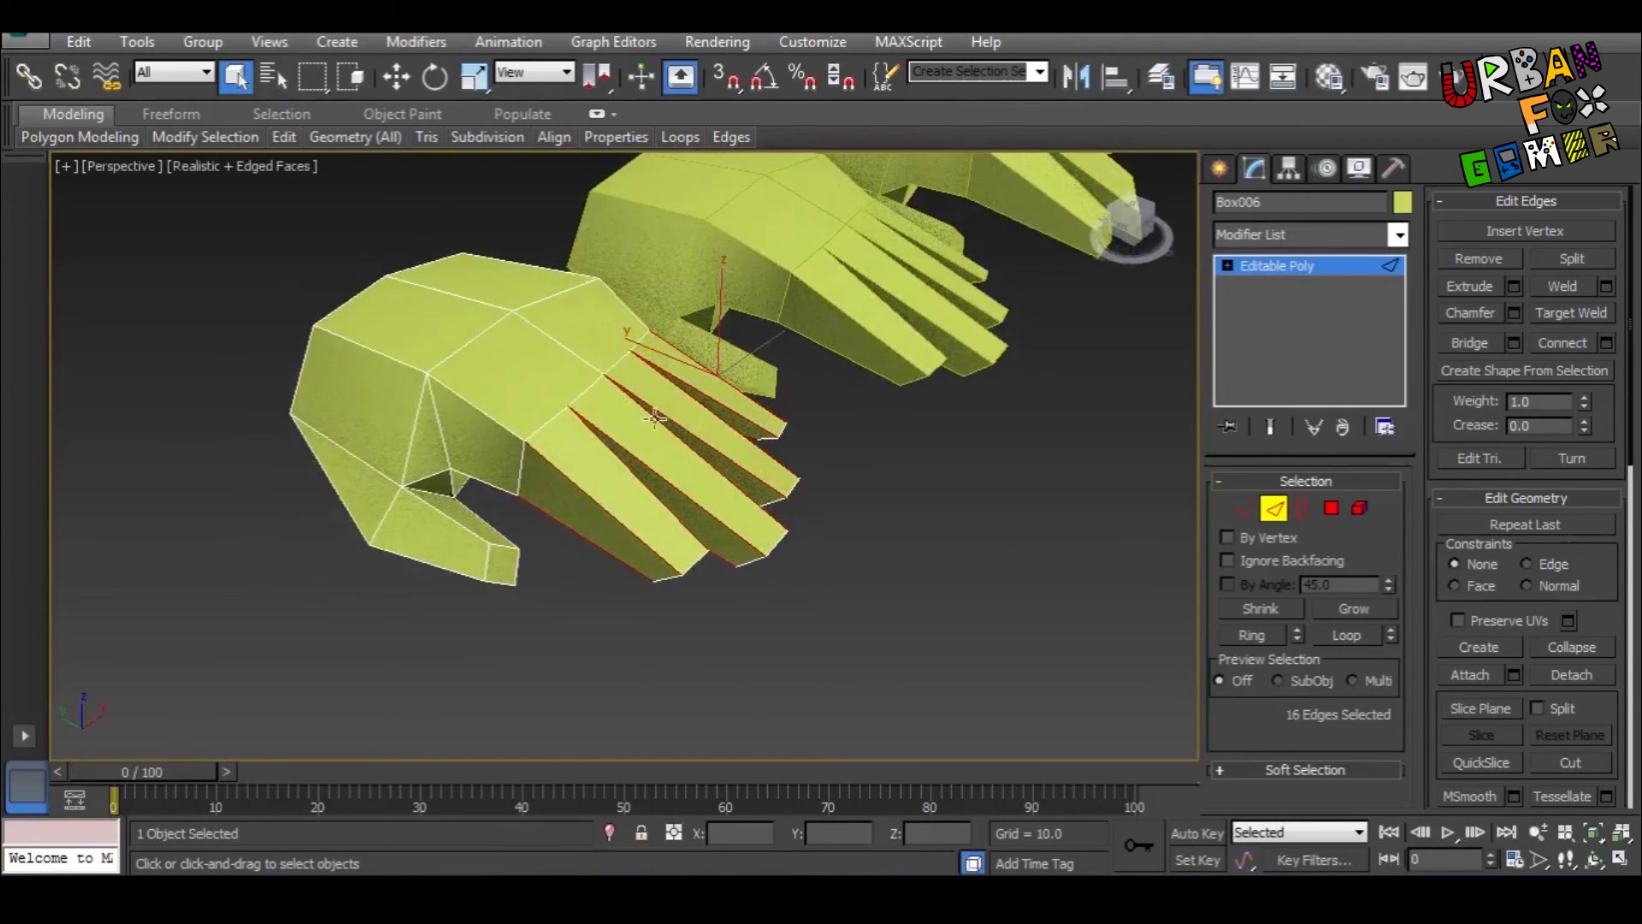
middle_click_drag(712, 479, 537, 405, "alt")
middle_click_drag(726, 421, 821, 429, "alt")
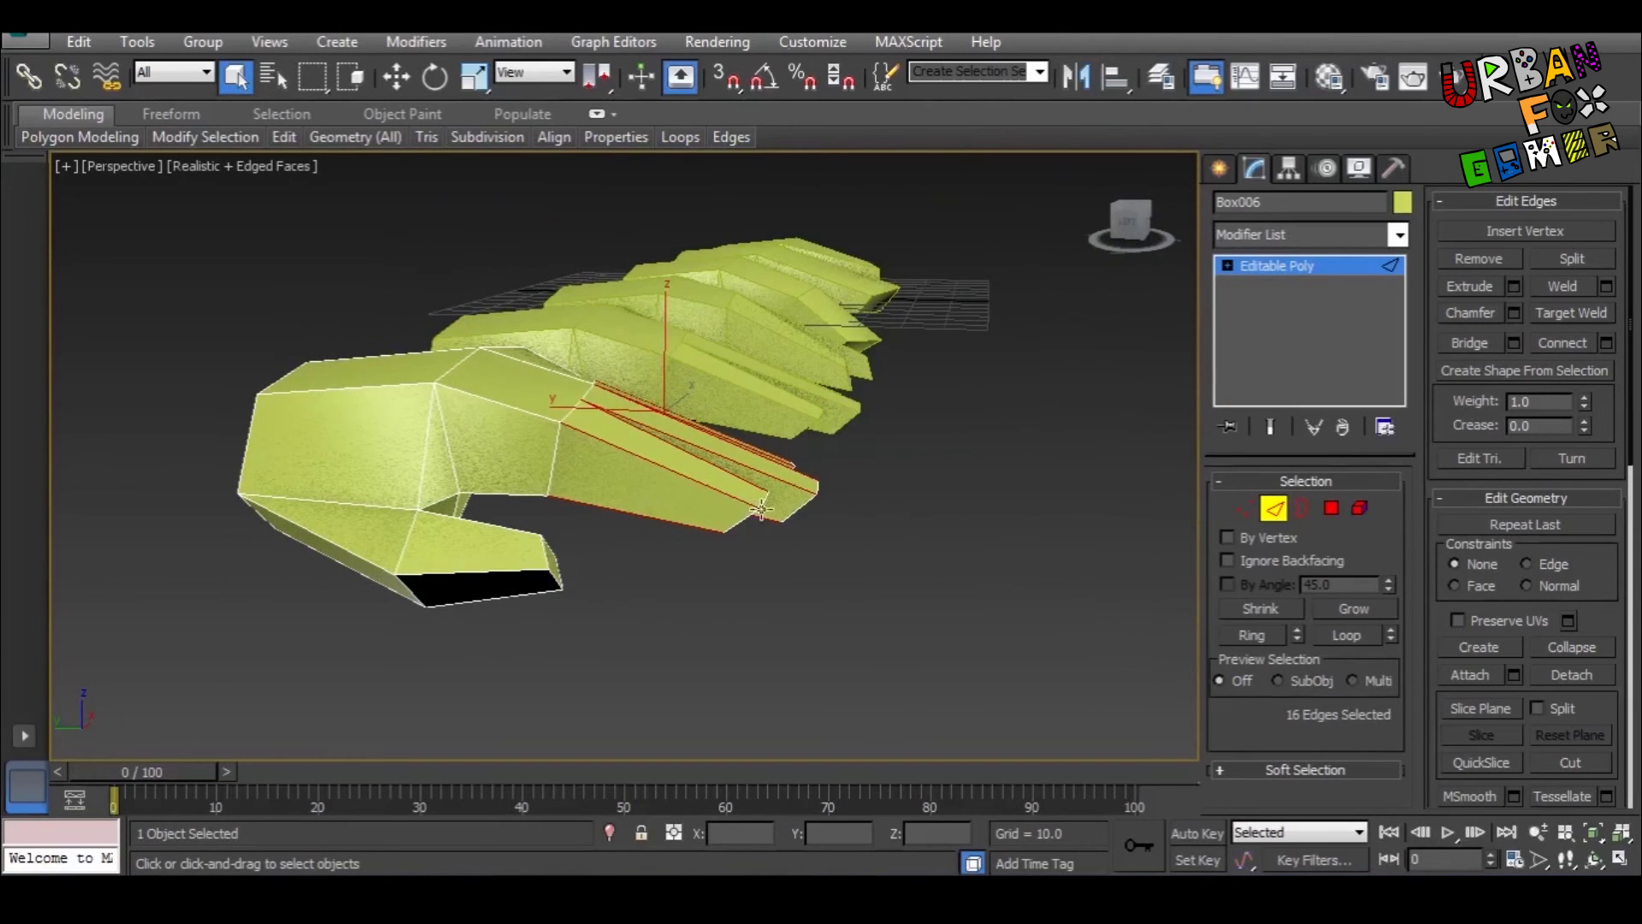
middle_click_drag(760, 510, 1167, 442, "alt")
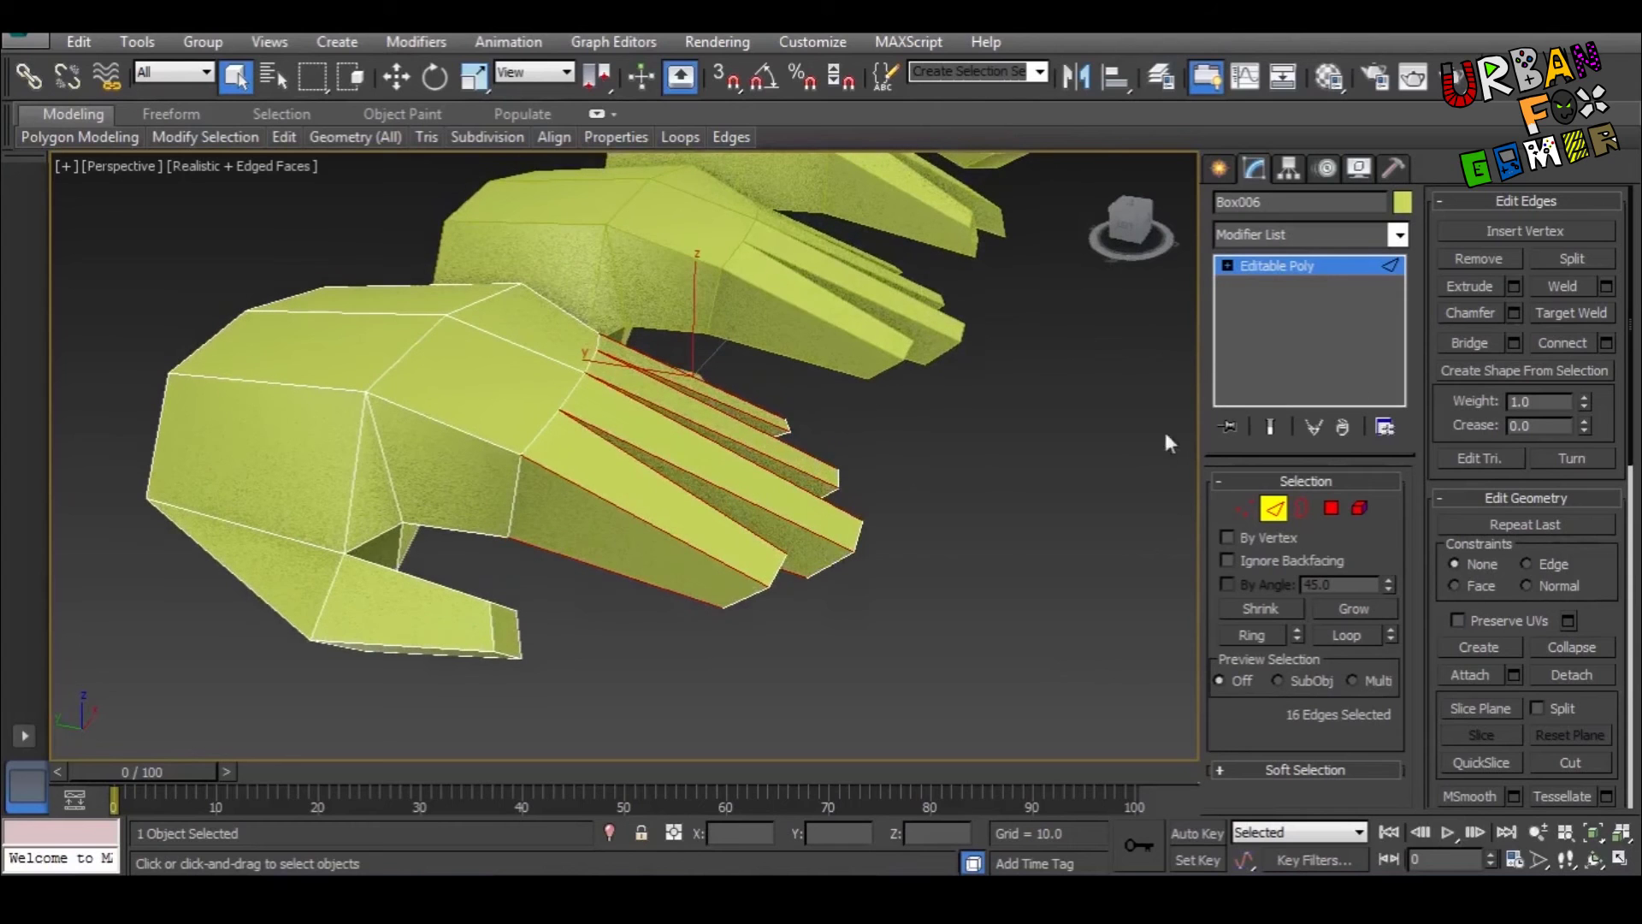
left_click(1554, 346)
mouse_move(978, 506)
middle_mouse_down("alt")
mouse_move(963, 470)
mouse_move(960, 542)
mouse_move(920, 564)
mouse_move(948, 544)
mouse_move(953, 504)
mouse_move(993, 498)
middle_mouse_up("alt")
Step: Select all polygons of the four outer finger segments and rotate them downward
left_click(1328, 508)
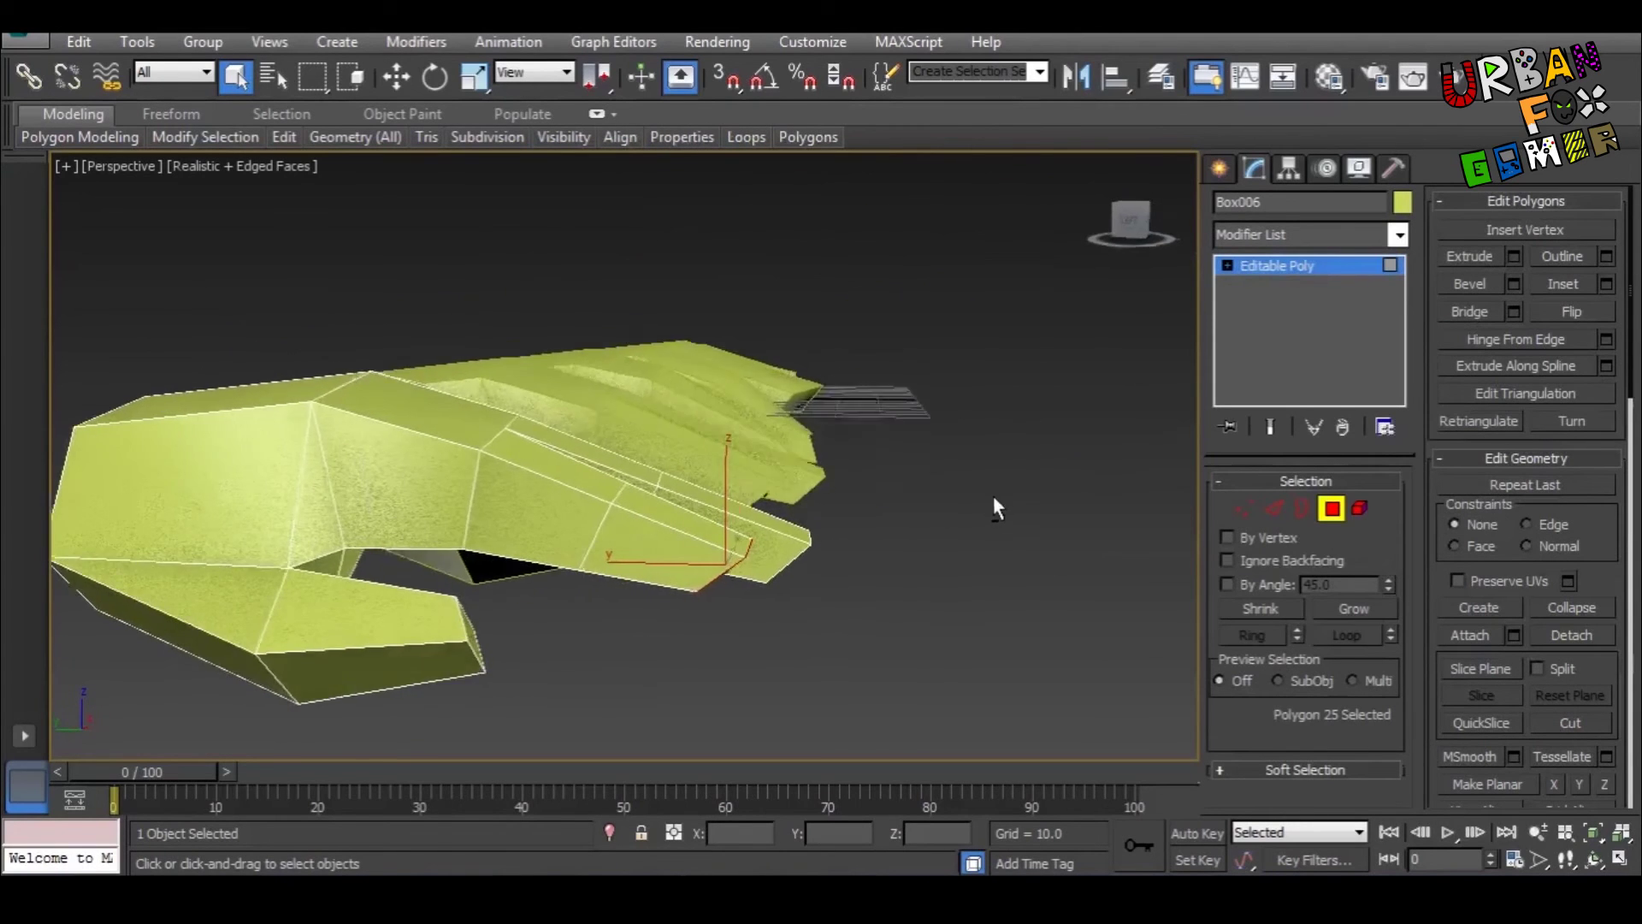
left_click_drag(886, 388, 735, 578)
middle_click_drag(735, 578, 864, 466, "alt")
key("w")
key("e")
key("w")
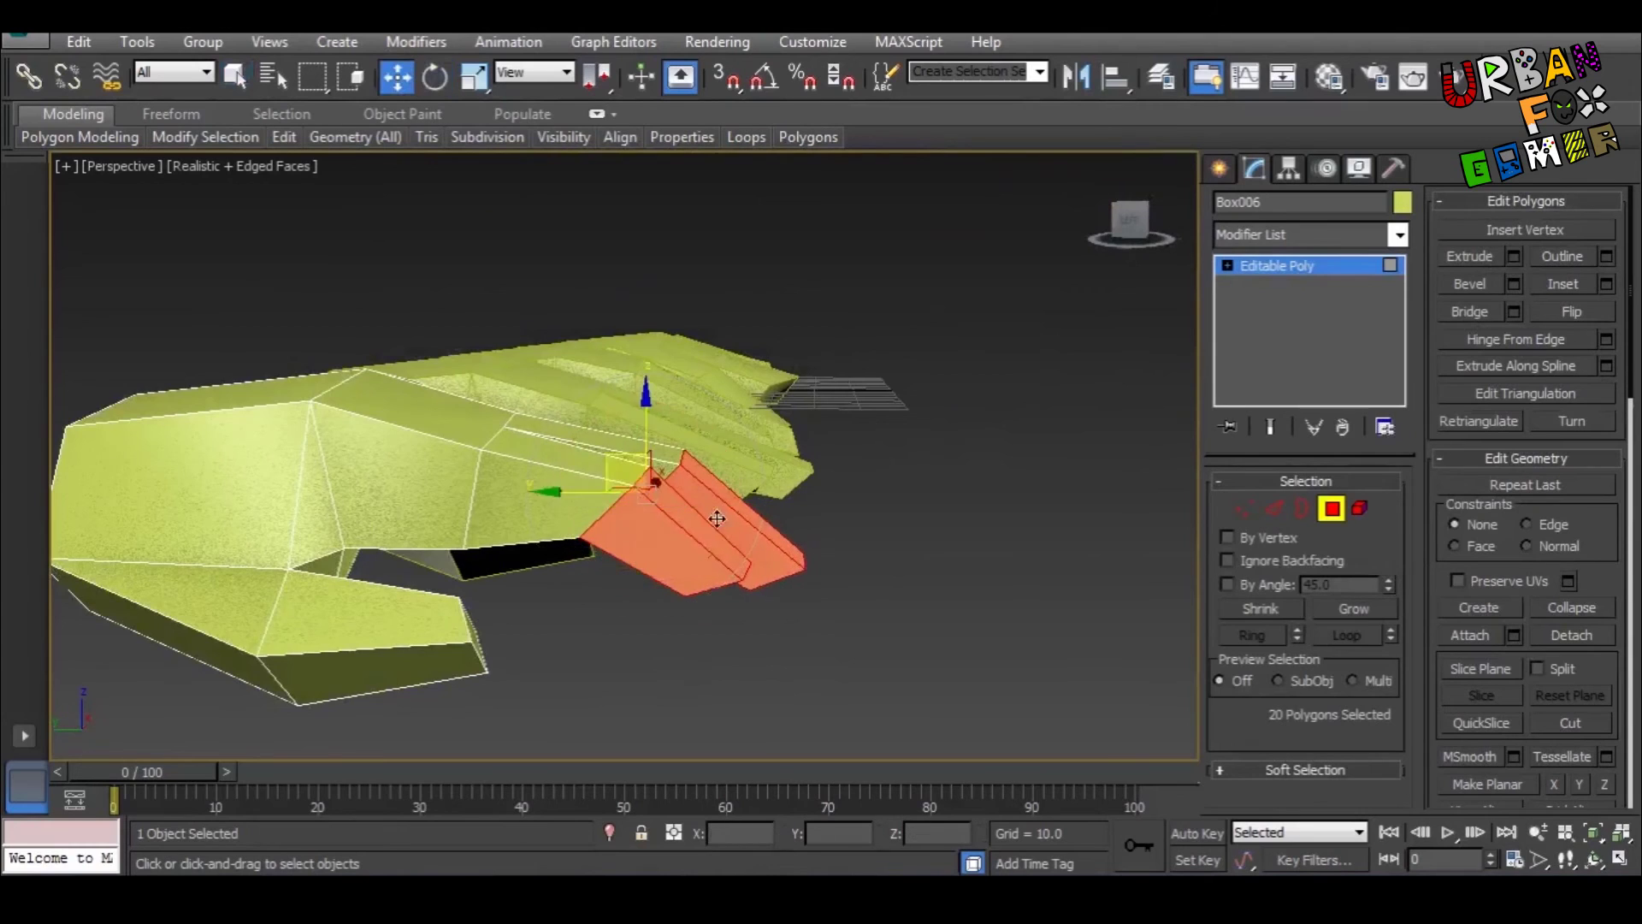
Step: Move the outer finger segments down toward the palm and rotate them further to bend the fingers, then deselect the hand
middle_click_drag(712, 449, 663, 488, "alt")
left_click_drag(589, 462, 557, 503)
key("e")
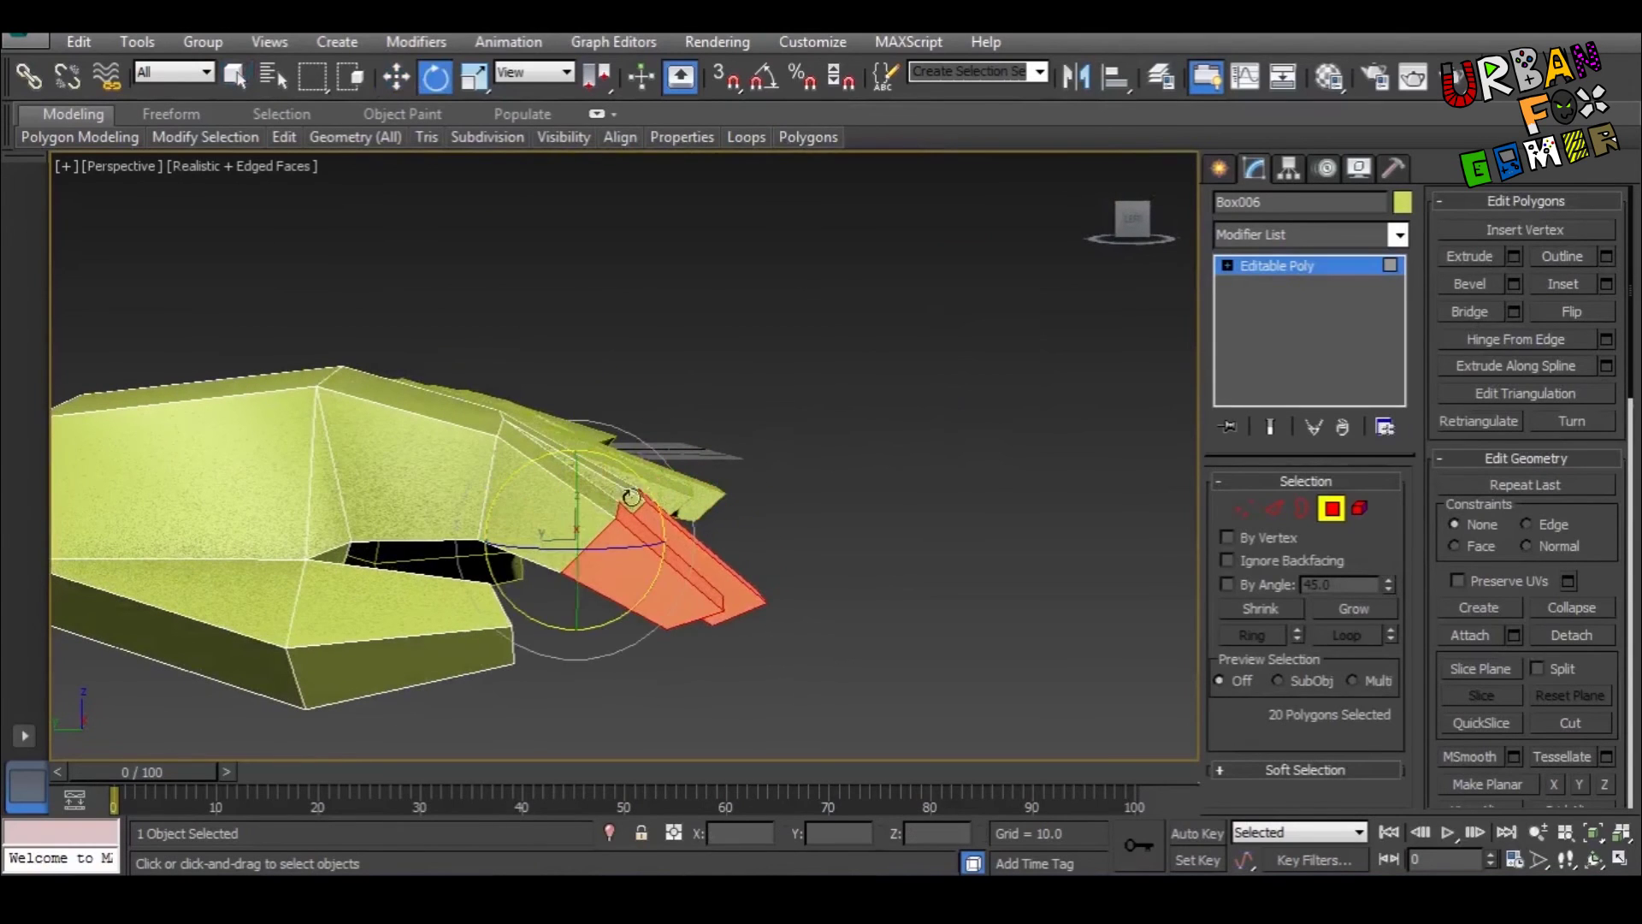
left_click_drag(651, 484, 560, 507)
key("w")
middle_click_drag(651, 524, 499, 590, "alt")
scroll(499, 590, "down", 2)
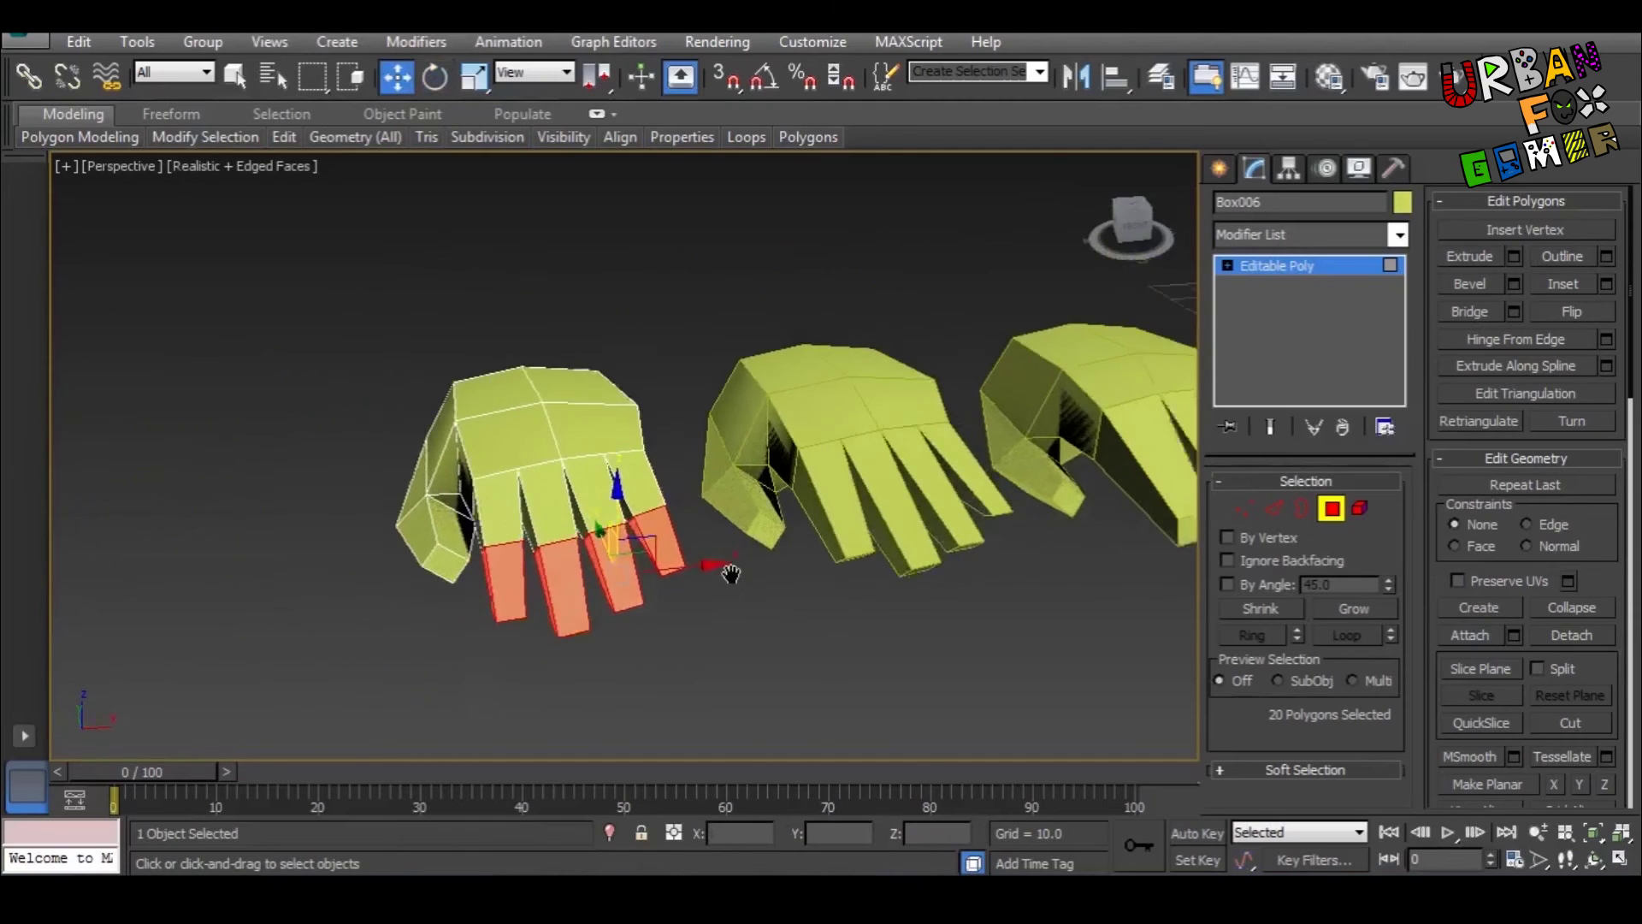
middle_click_drag(730, 572, 723, 612, "alt")
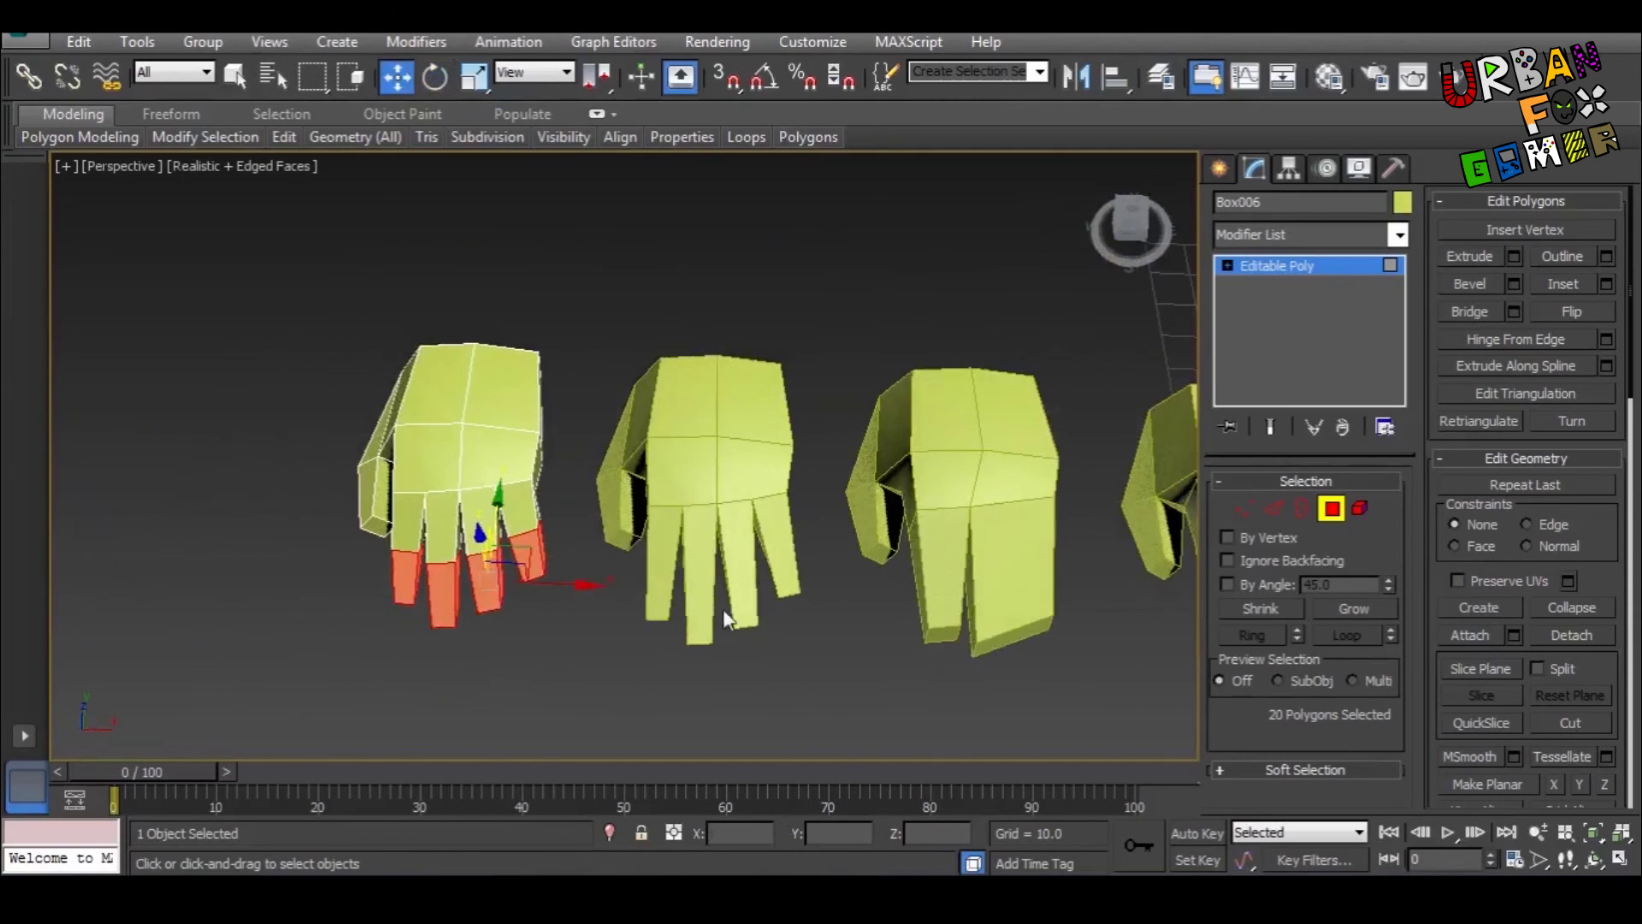
left_click(1331, 508)
scroll(645, 607, "down", 5)
scroll(737, 628, "up", 4)
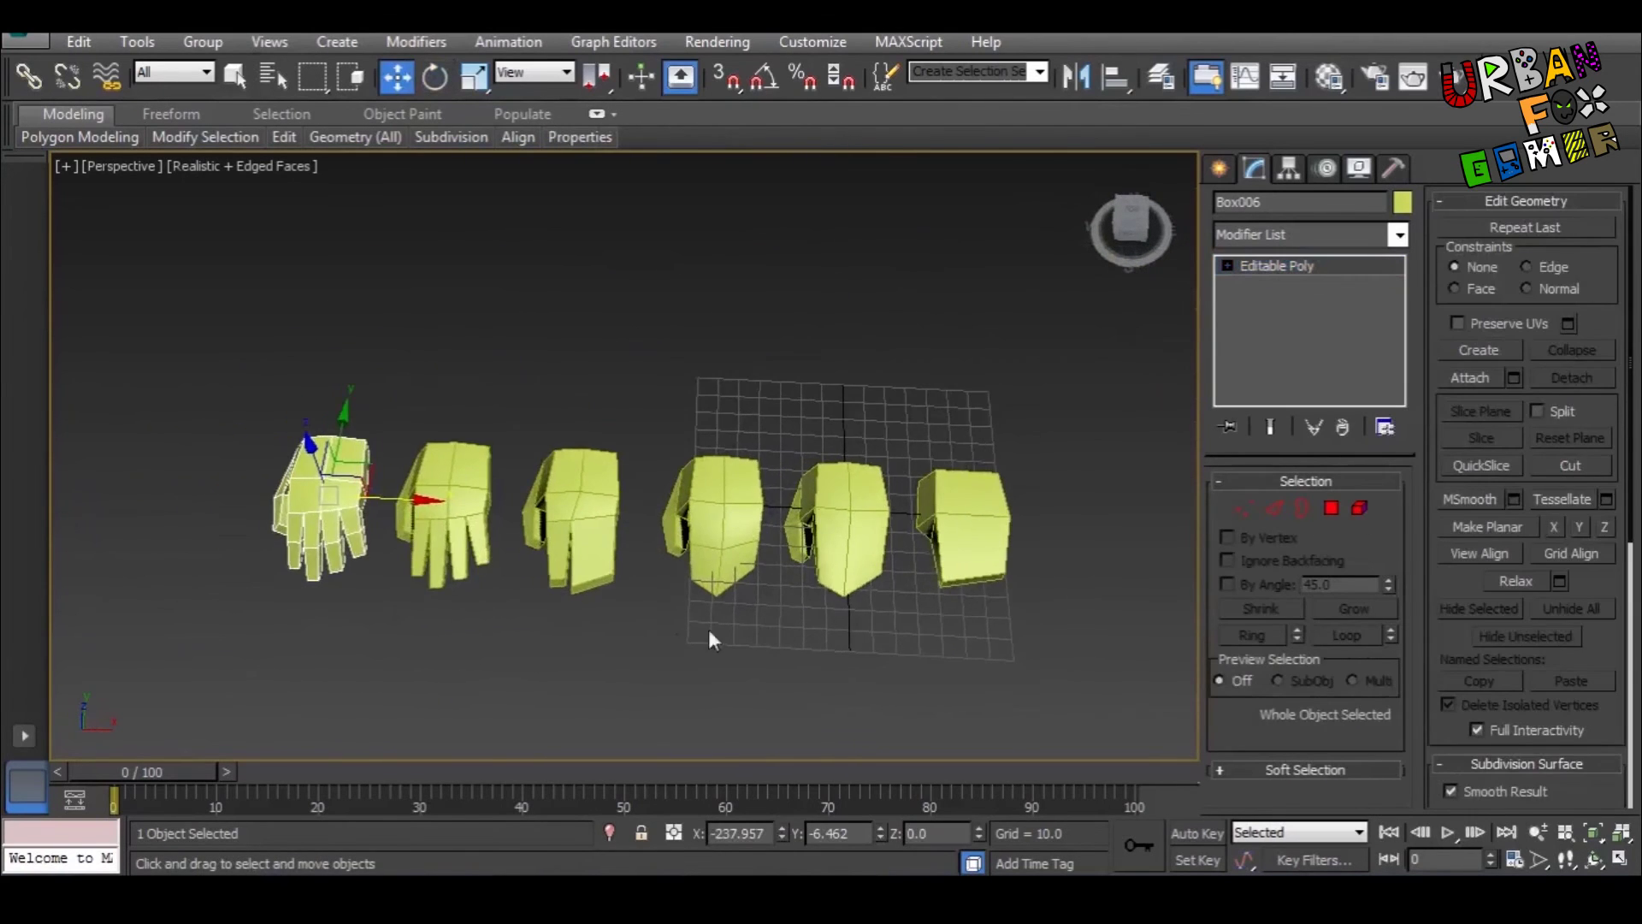
left_click(500, 613)
Step: Select the blunt-ended mitten hand and connect the lengthwise edges of its finger block to add a crosswise edge loop
middle_click_drag(807, 653, 565, 543)
scroll(813, 537, "up", 4)
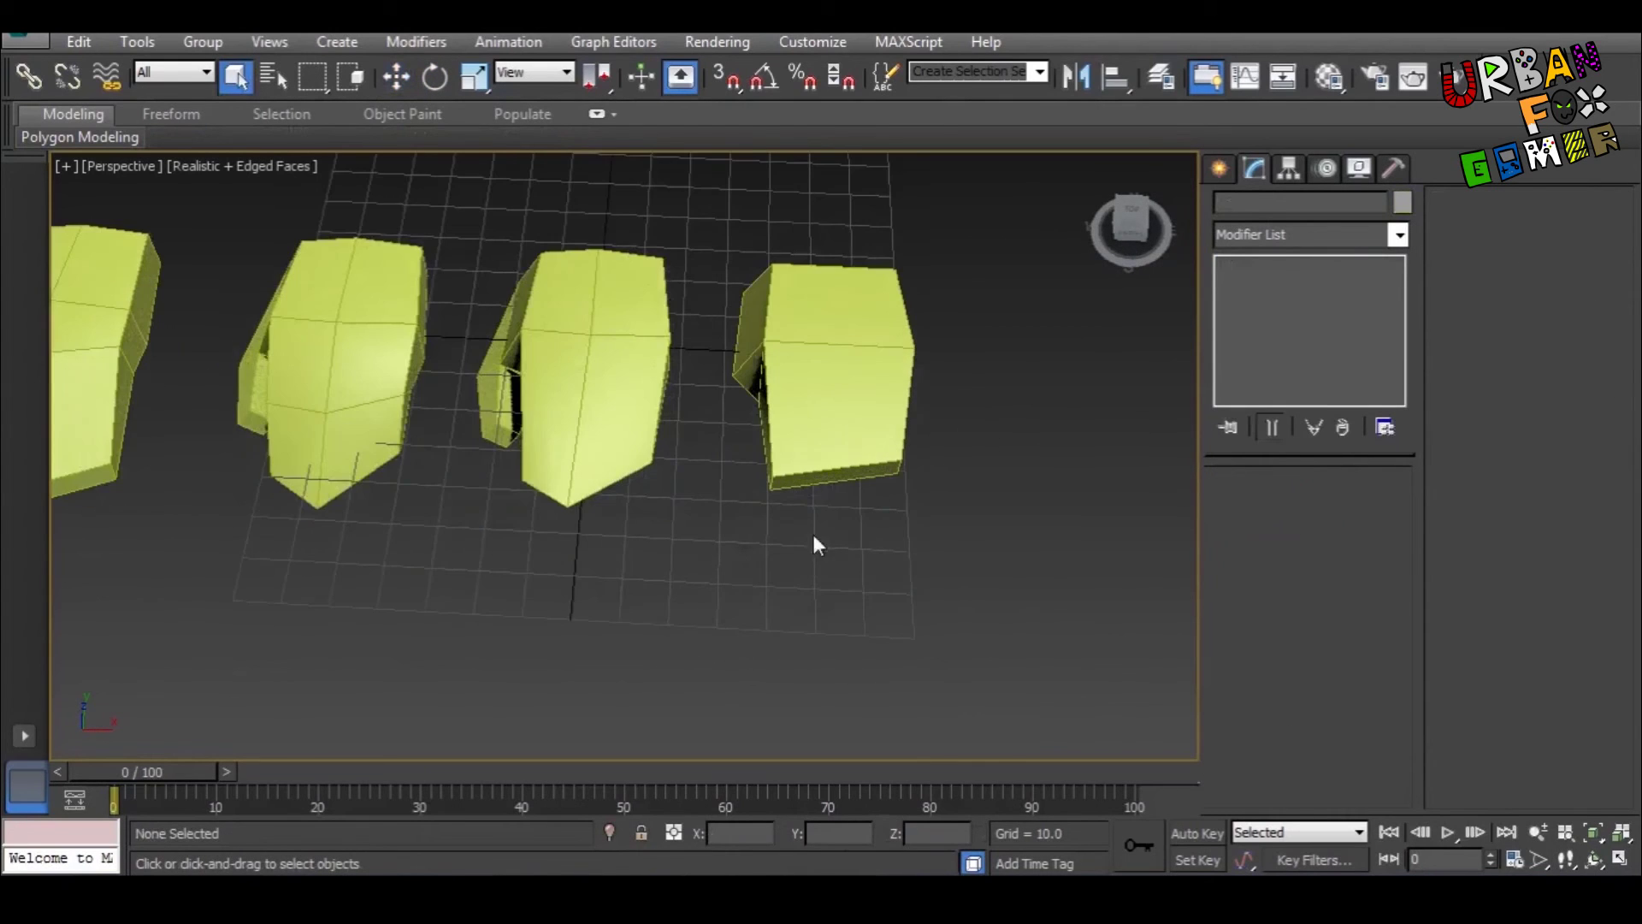
left_click(826, 484)
middle_click_drag(824, 488, 660, 373, "alt")
scroll(660, 372, "up", 3)
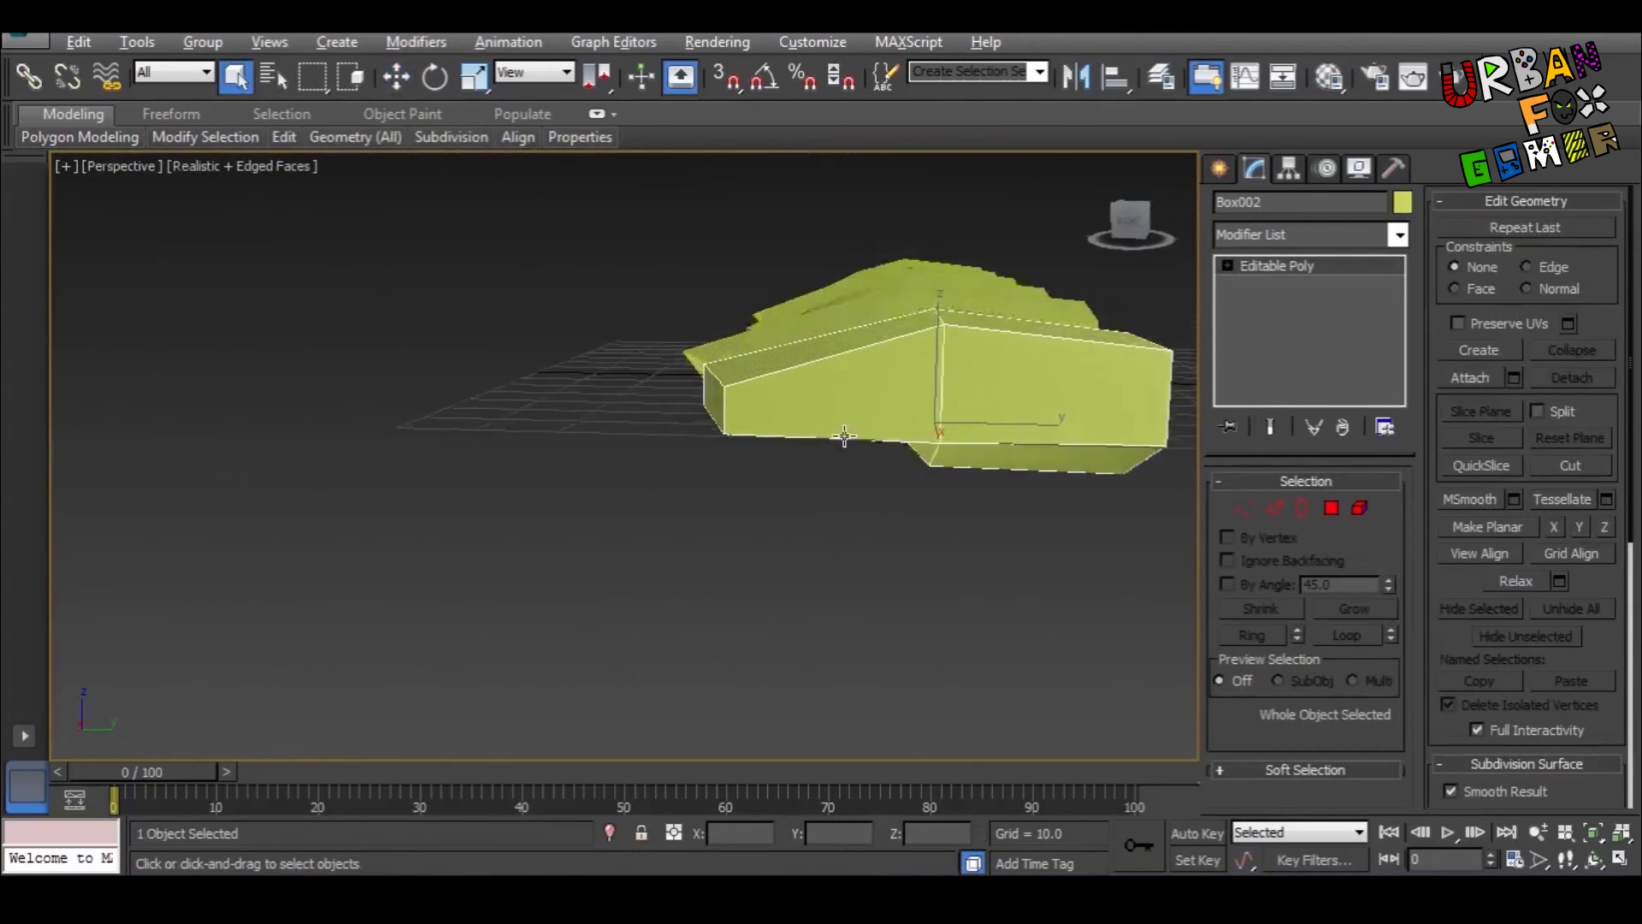
middle_click_drag(841, 436, 992, 494, "alt")
middle_click_drag(889, 424, 842, 540, "alt")
left_click(1275, 510)
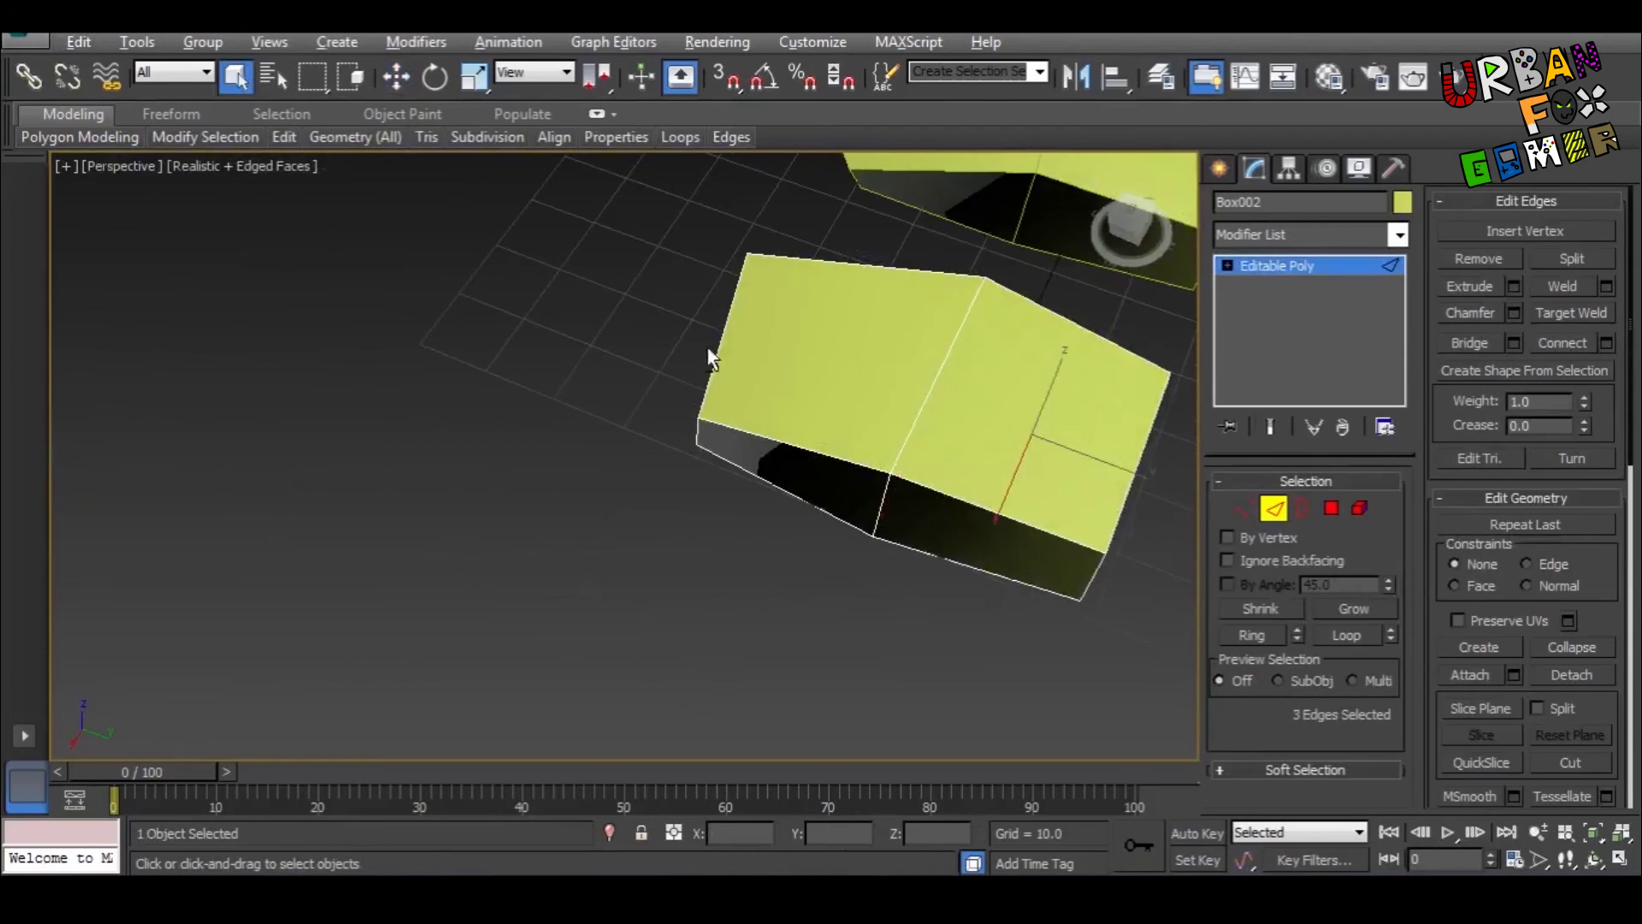
middle_click_drag(707, 355, 789, 261, "alt")
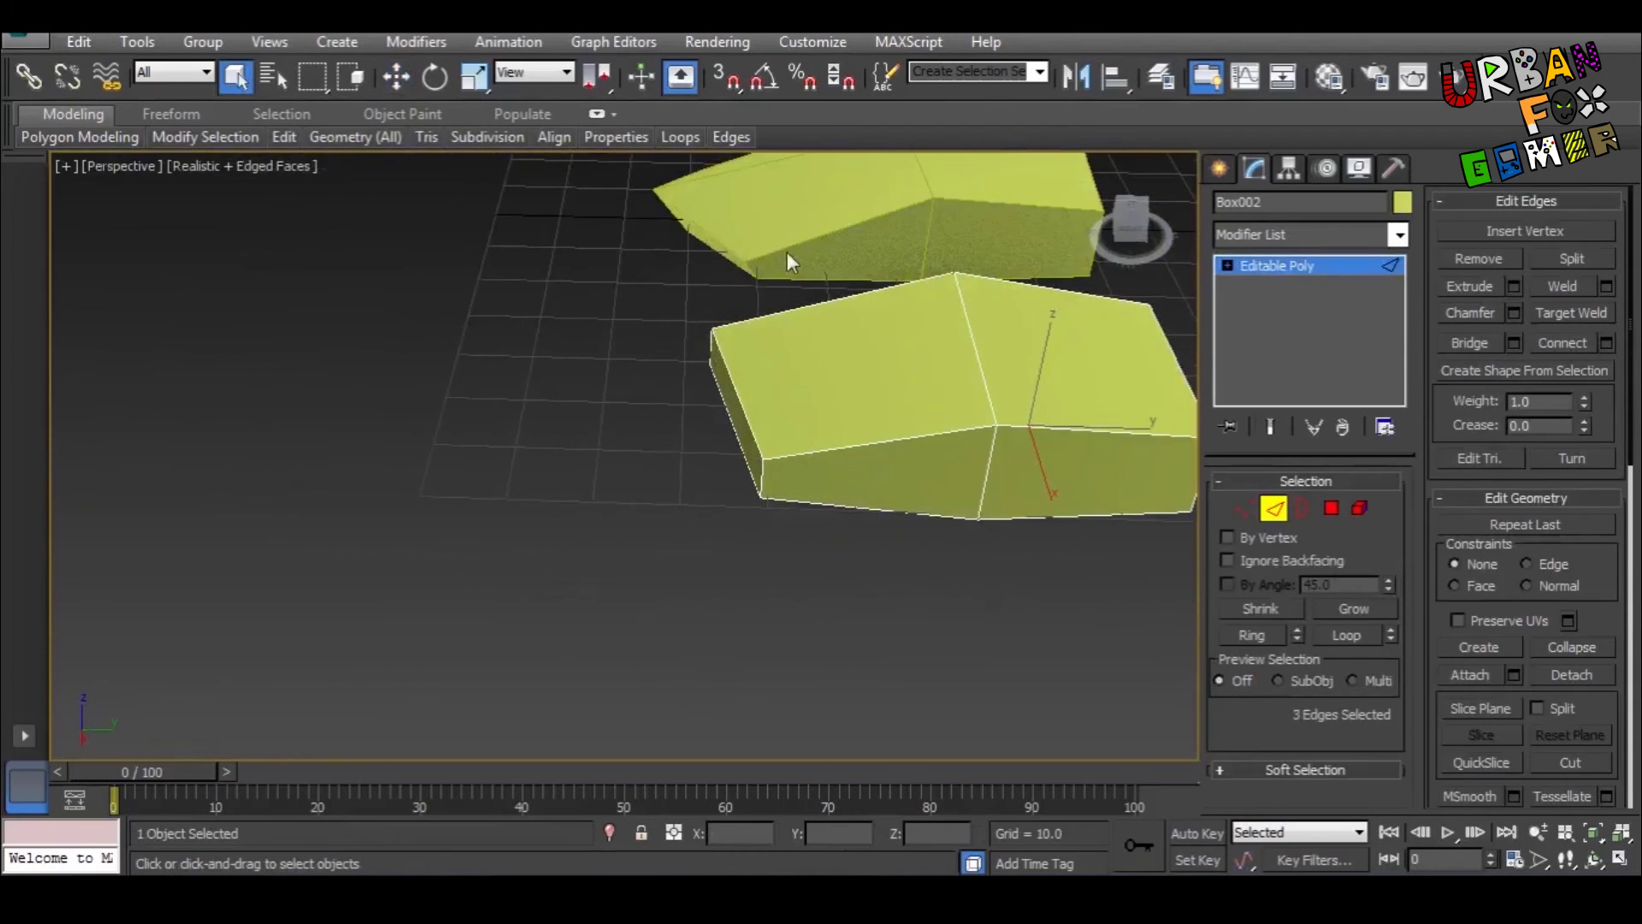
left_click(1567, 344)
middle_click_drag(1107, 453, 987, 393, "alt")
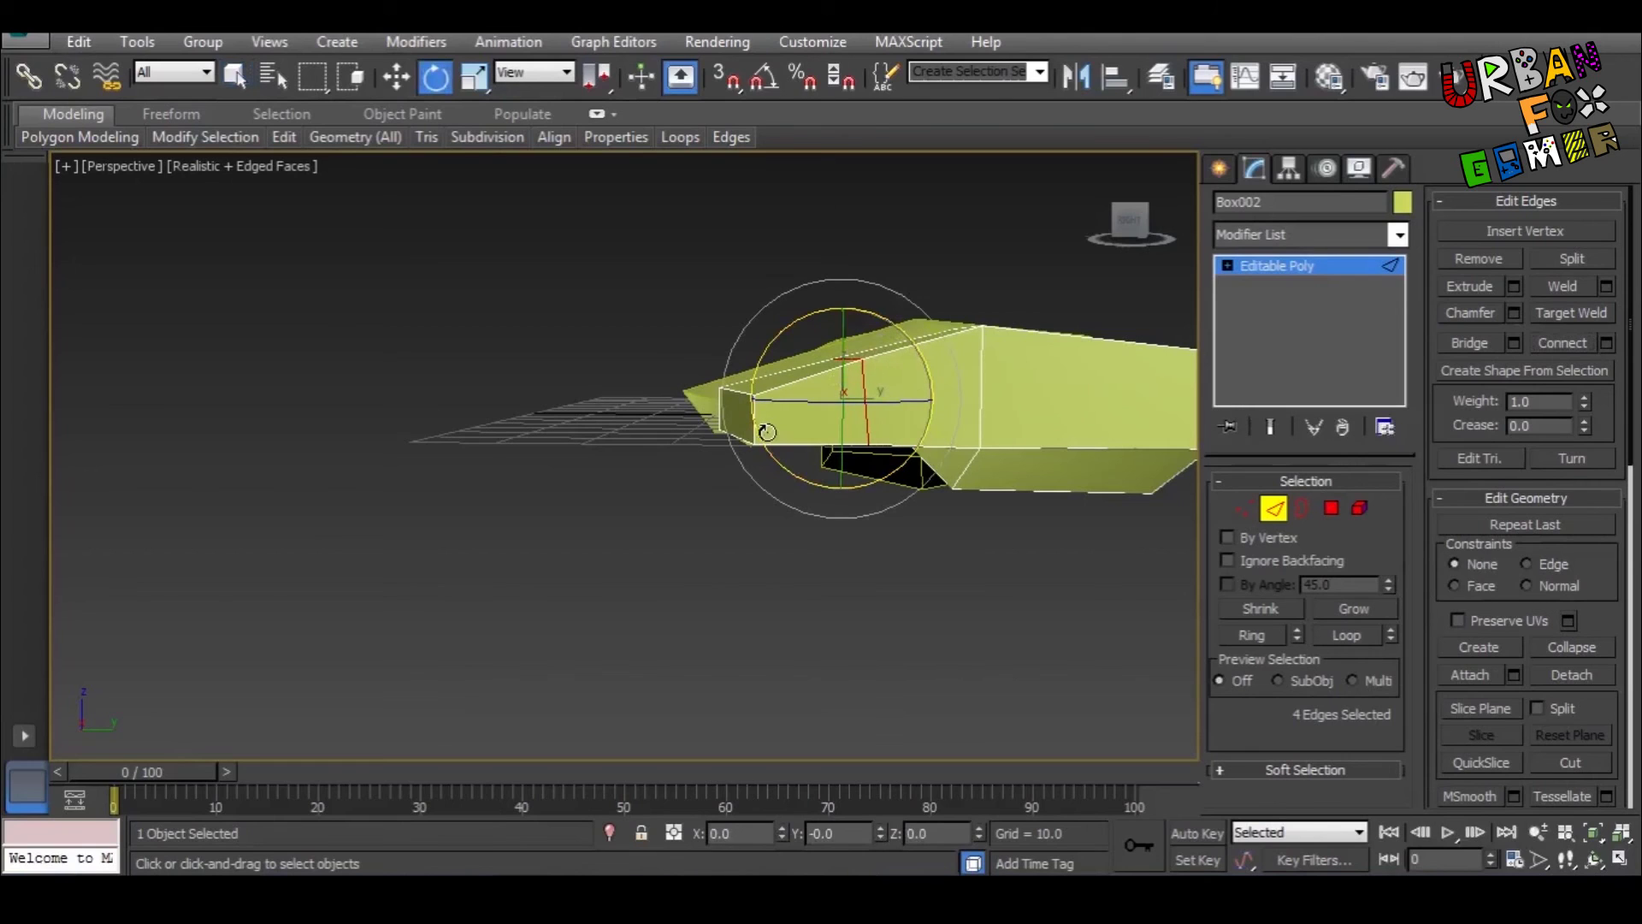
Step: Select the mitten's end face, move it down, rotate it about 16 degrees around X, and leave polygon editing
key("4")
left_click(737, 412)
key("w")
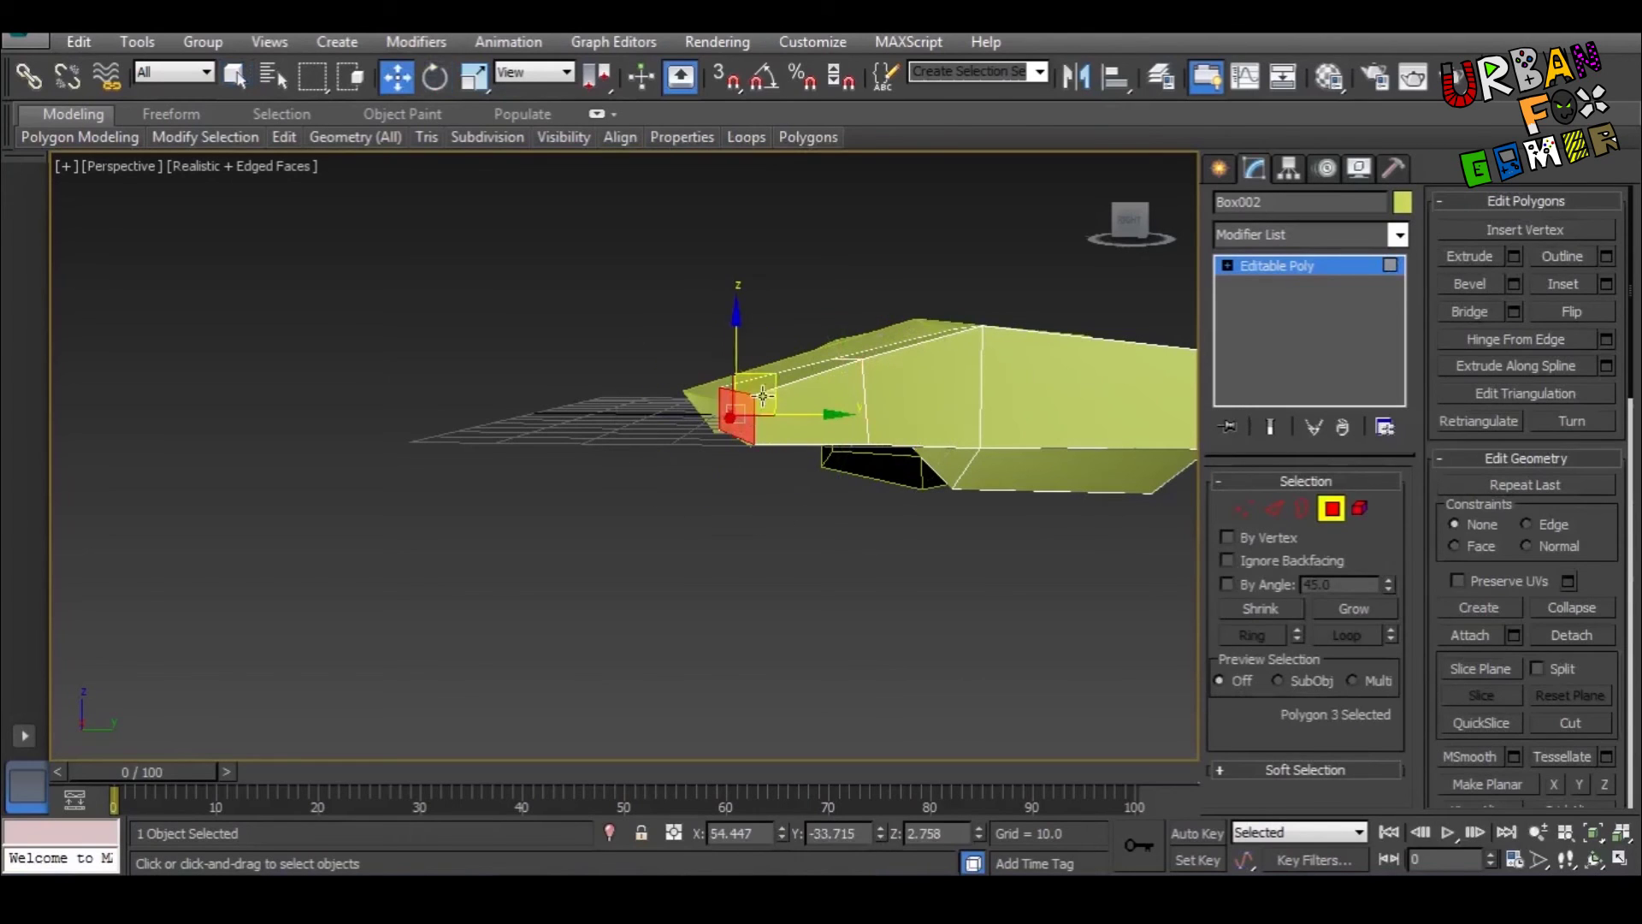
key("e")
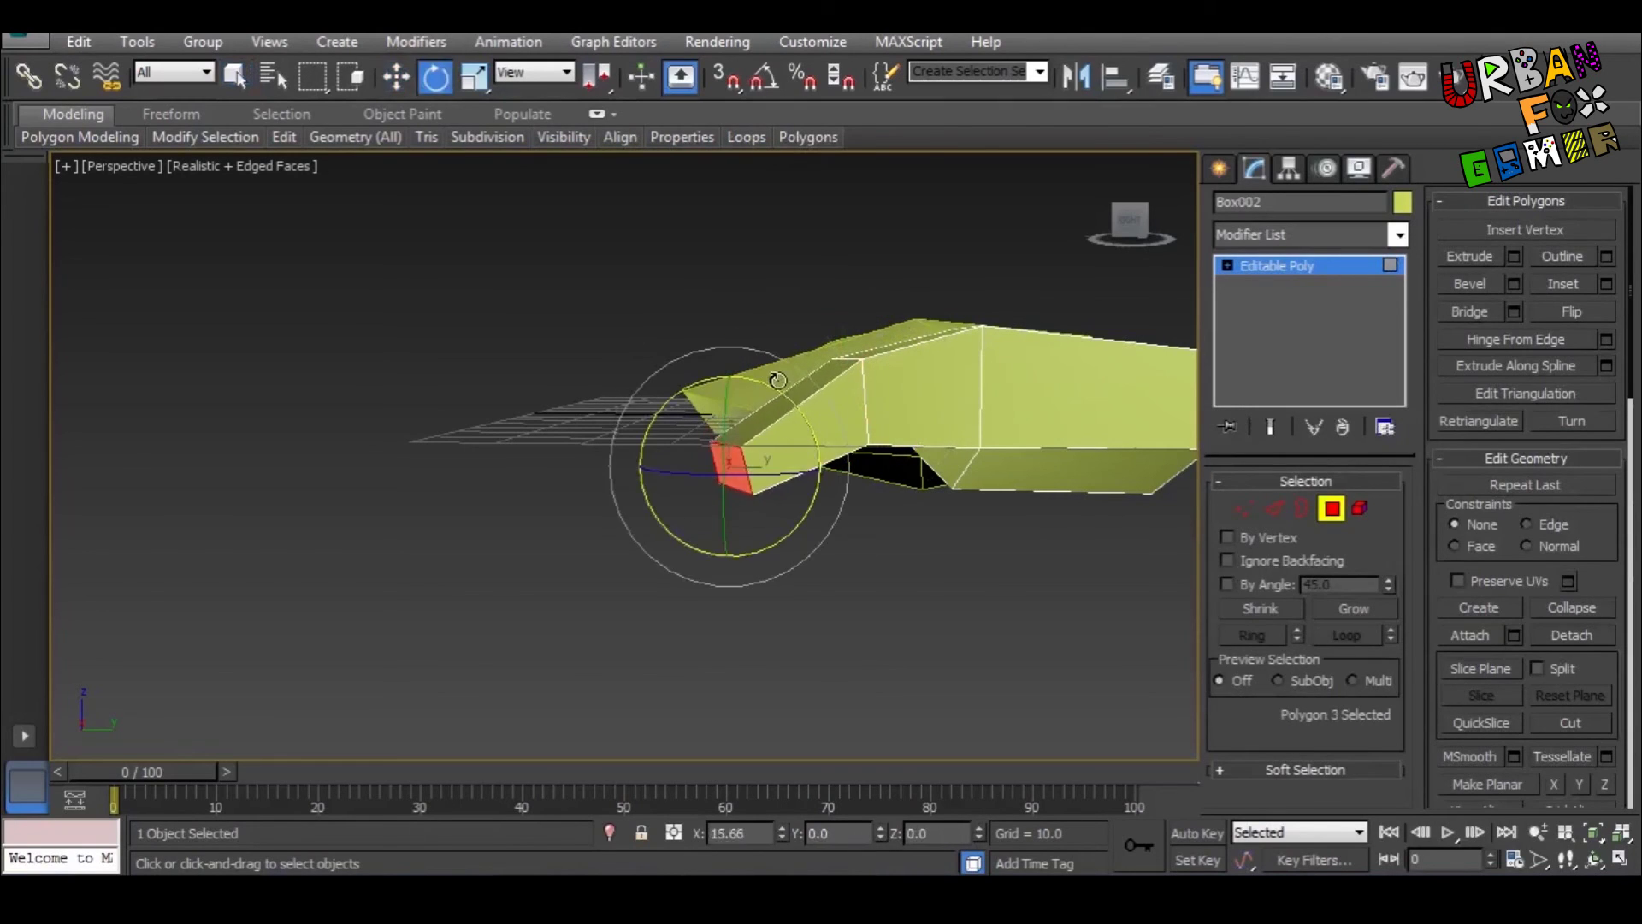
middle_click_drag(777, 380, 1167, 488, "alt")
left_click(1331, 508)
Step: Clone the bent blunt-ended mitten hand along the X axis as one independent copy beside the original
key("w")
middle_click_drag(803, 558, 721, 598, "alt")
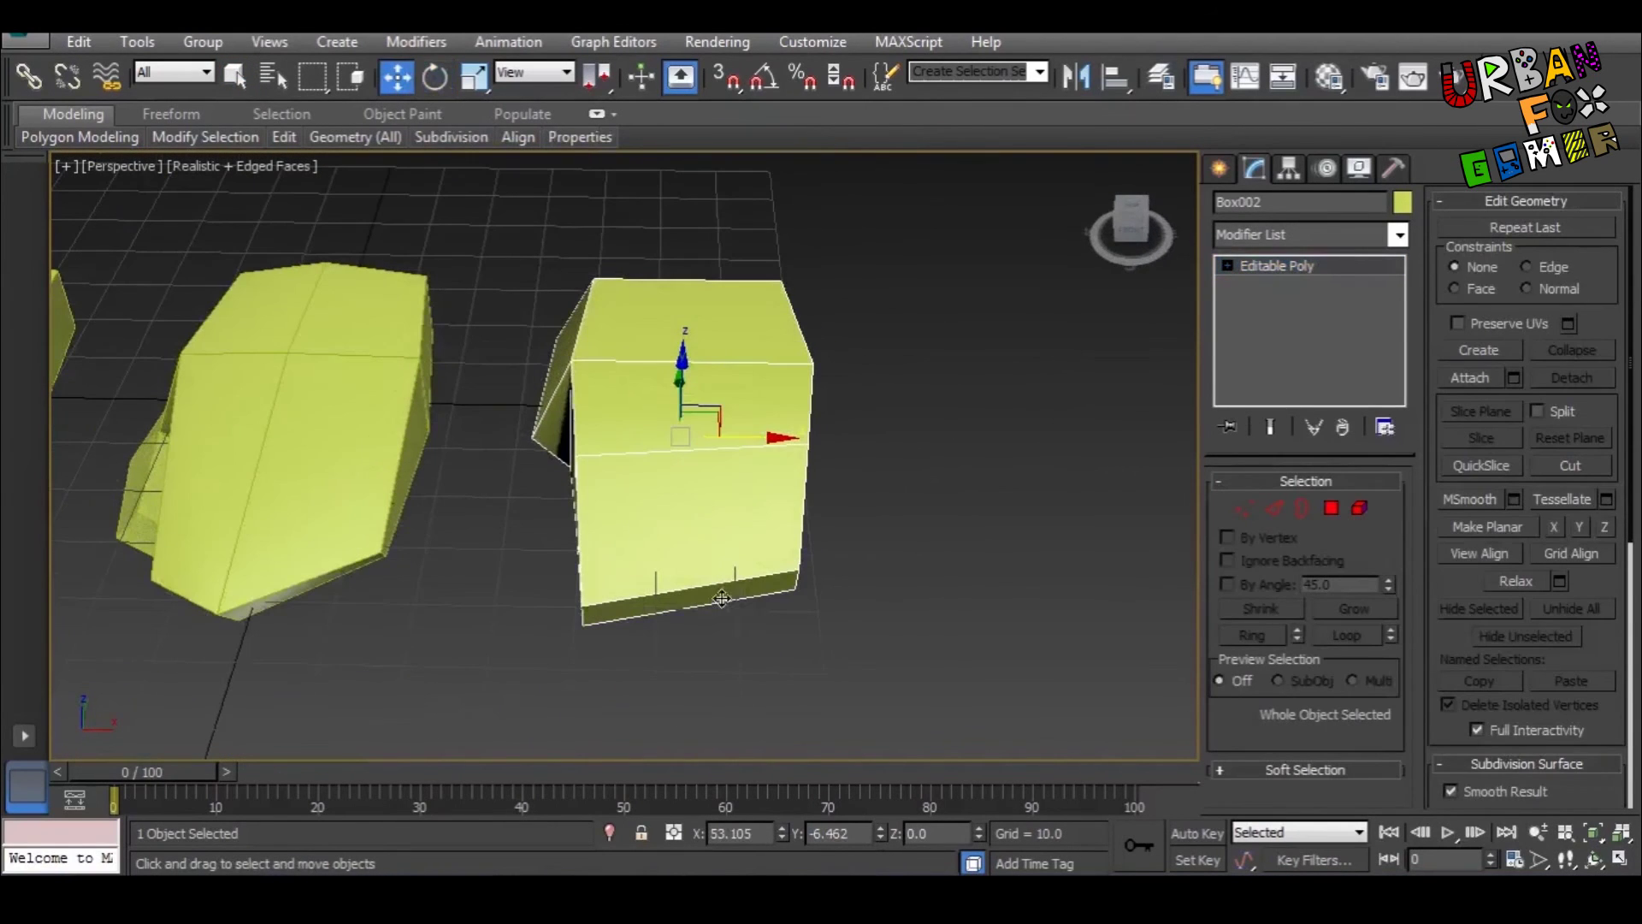
mouse_move(751, 439)
left_mouse_down("shift")
mouse_move(1107, 445)
mouse_move(1084, 465)
left_mouse_up("shift")
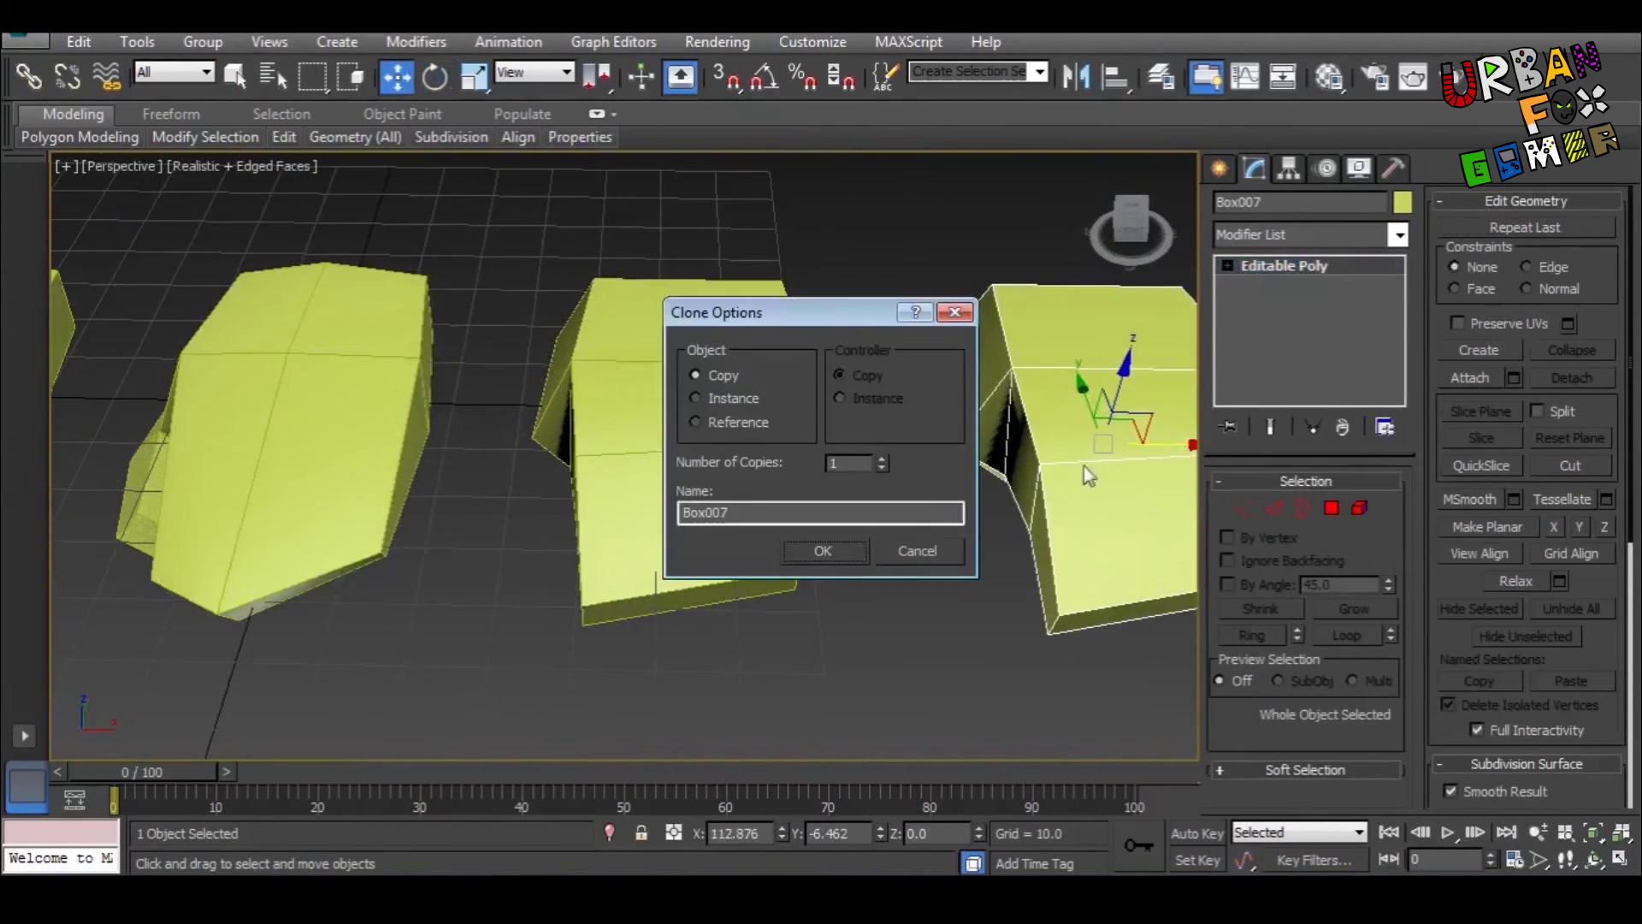
left_click(826, 551)
mouse_move(978, 570)
middle_mouse_down()
mouse_move(931, 578)
mouse_move(941, 622)
middle_mouse_up()
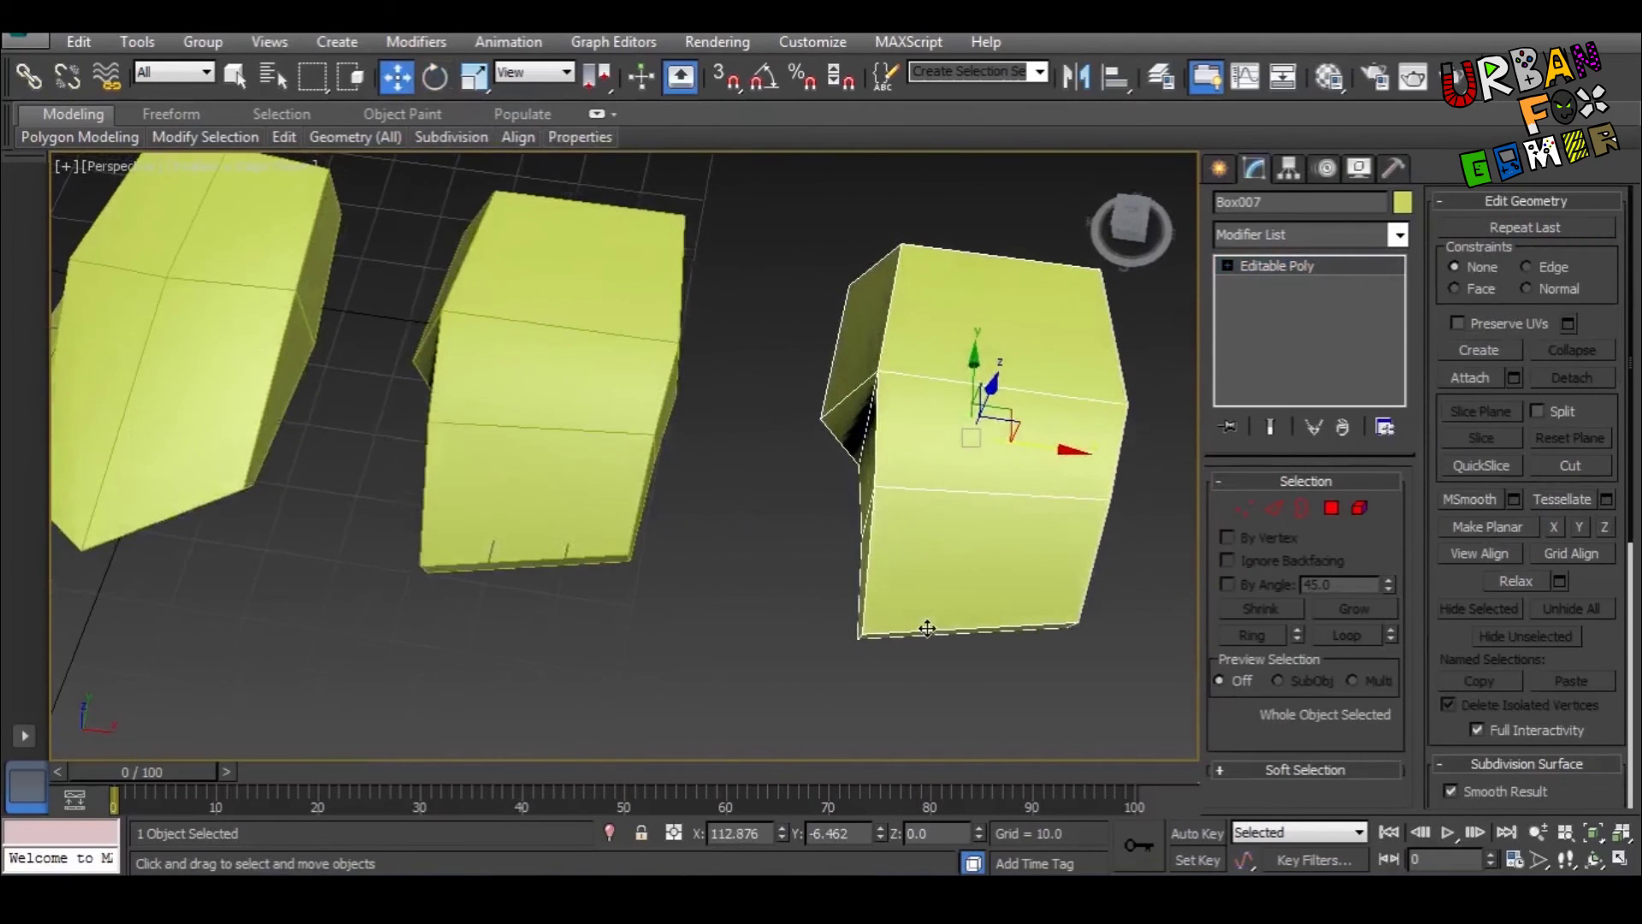
Step: Remove the crosswise edge loop and its vertices from the copied mitten's finger block, and move the copy closer to the row of hands
left_click(1280, 510)
double_click(983, 496)
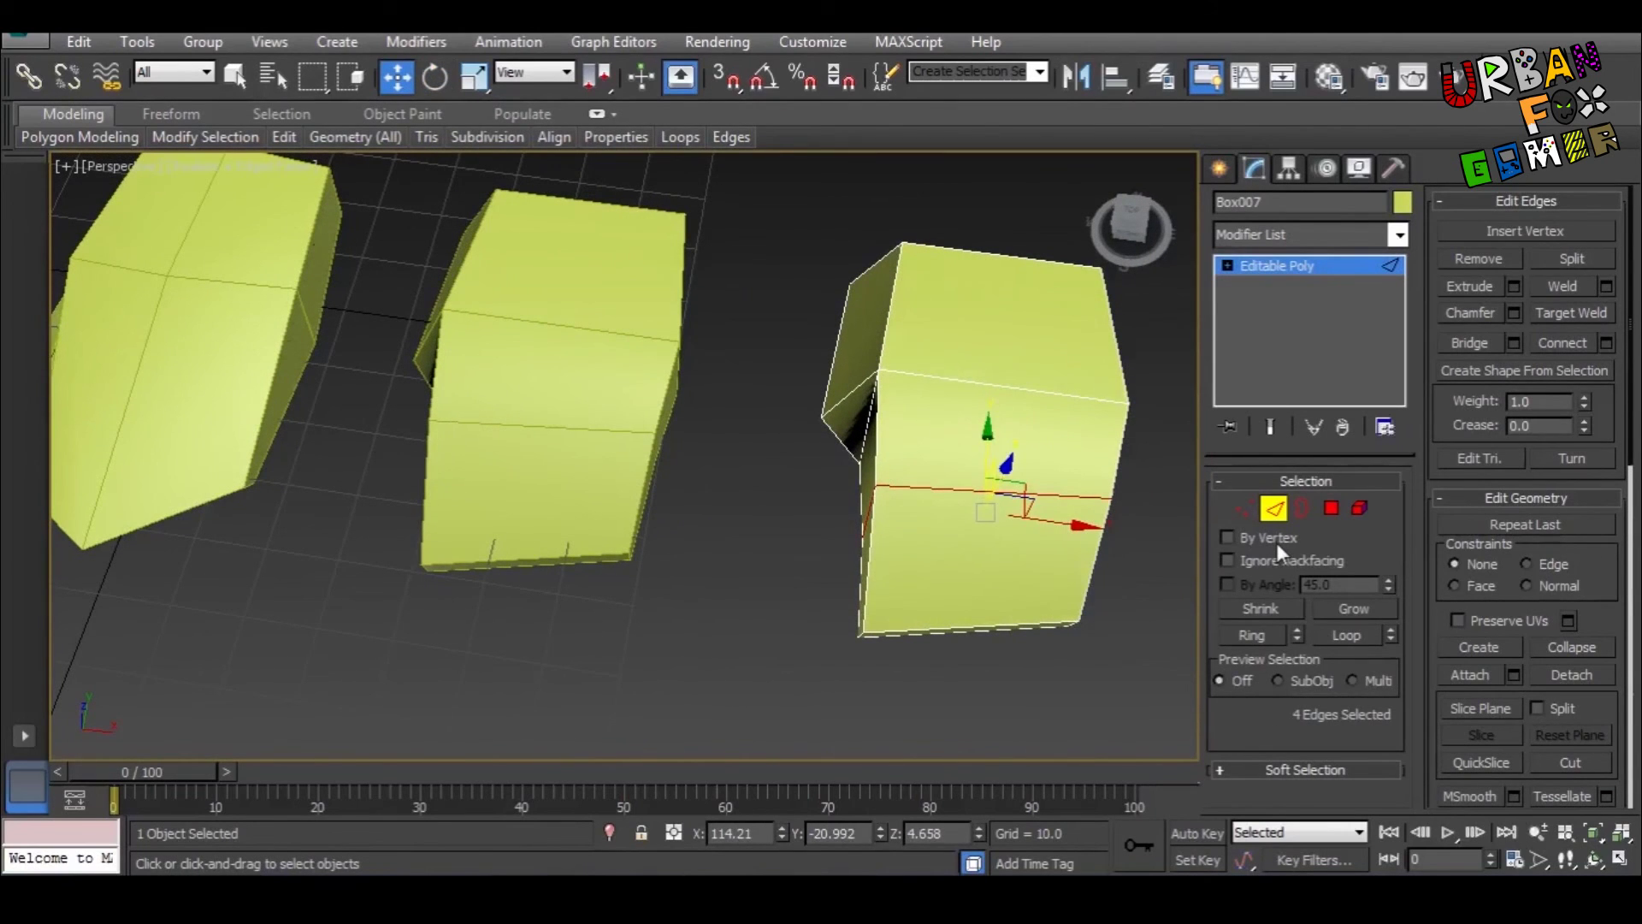
key("ctrl+BackSpace")
middle_click_drag(1021, 494, 963, 566, "alt")
left_click(1244, 510)
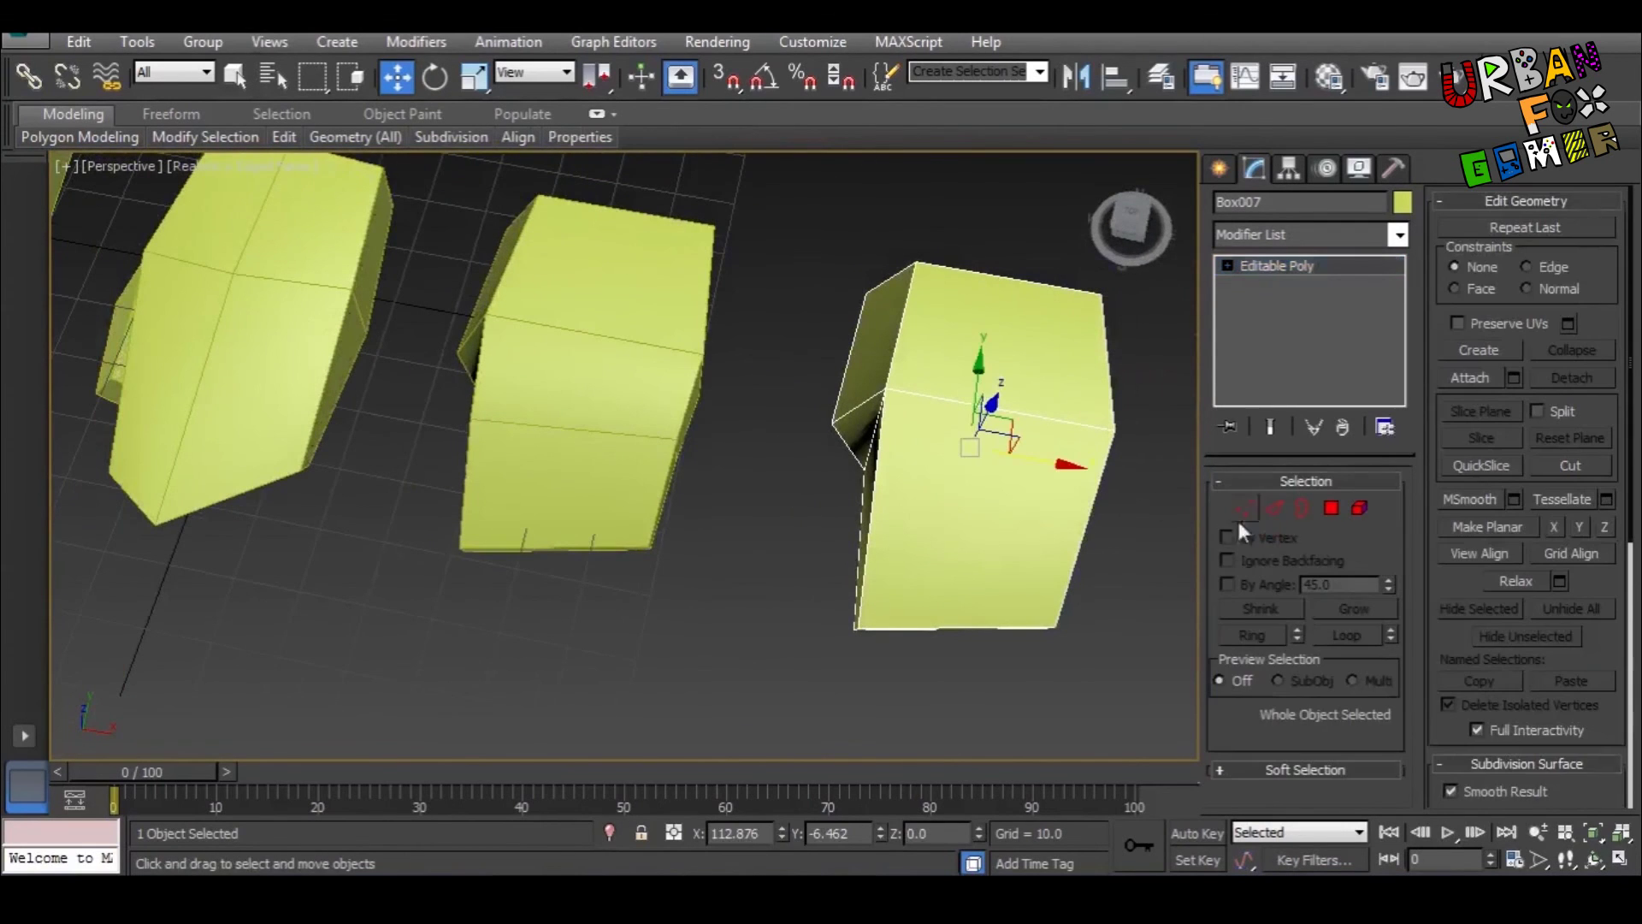
left_click_drag(1093, 477, 1038, 466)
scroll(834, 495, "down", 5)
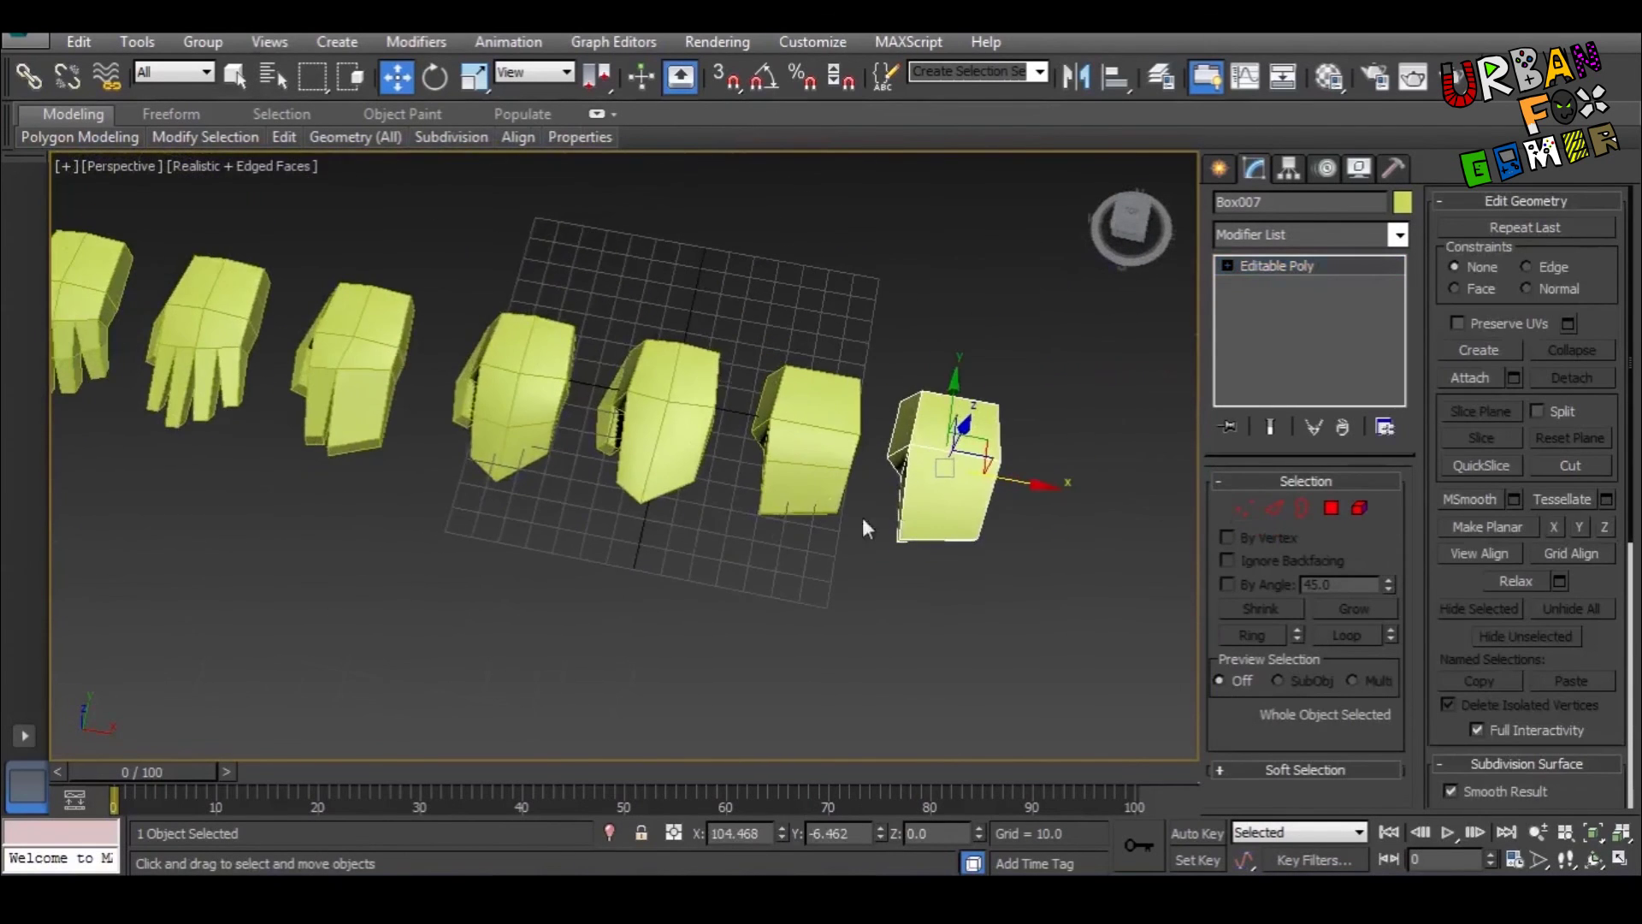
Step: Compare the two blunt-ended mitten hands, with and without the finger edge loop, from the palm side and the back
scroll(865, 521, "down", 2)
middle_click_drag(869, 535, 859, 402, "alt")
key("q")
scroll(858, 402, "up", 4)
left_click(835, 491)
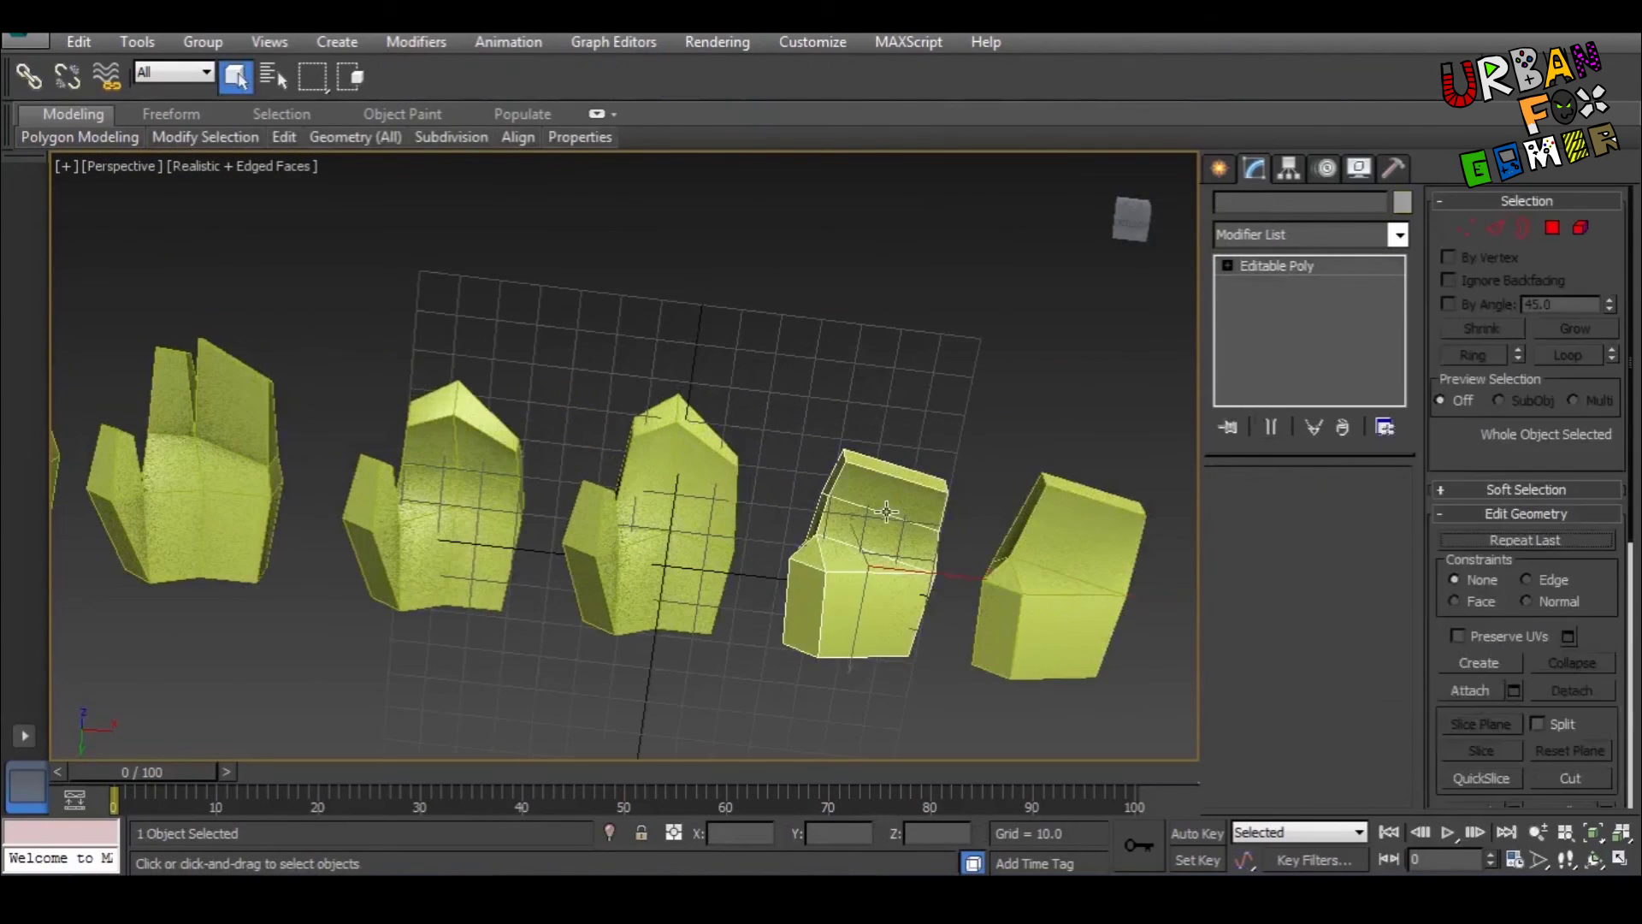
middle_click_drag(970, 479, 896, 570, "alt")
scroll(896, 571, "down", 3)
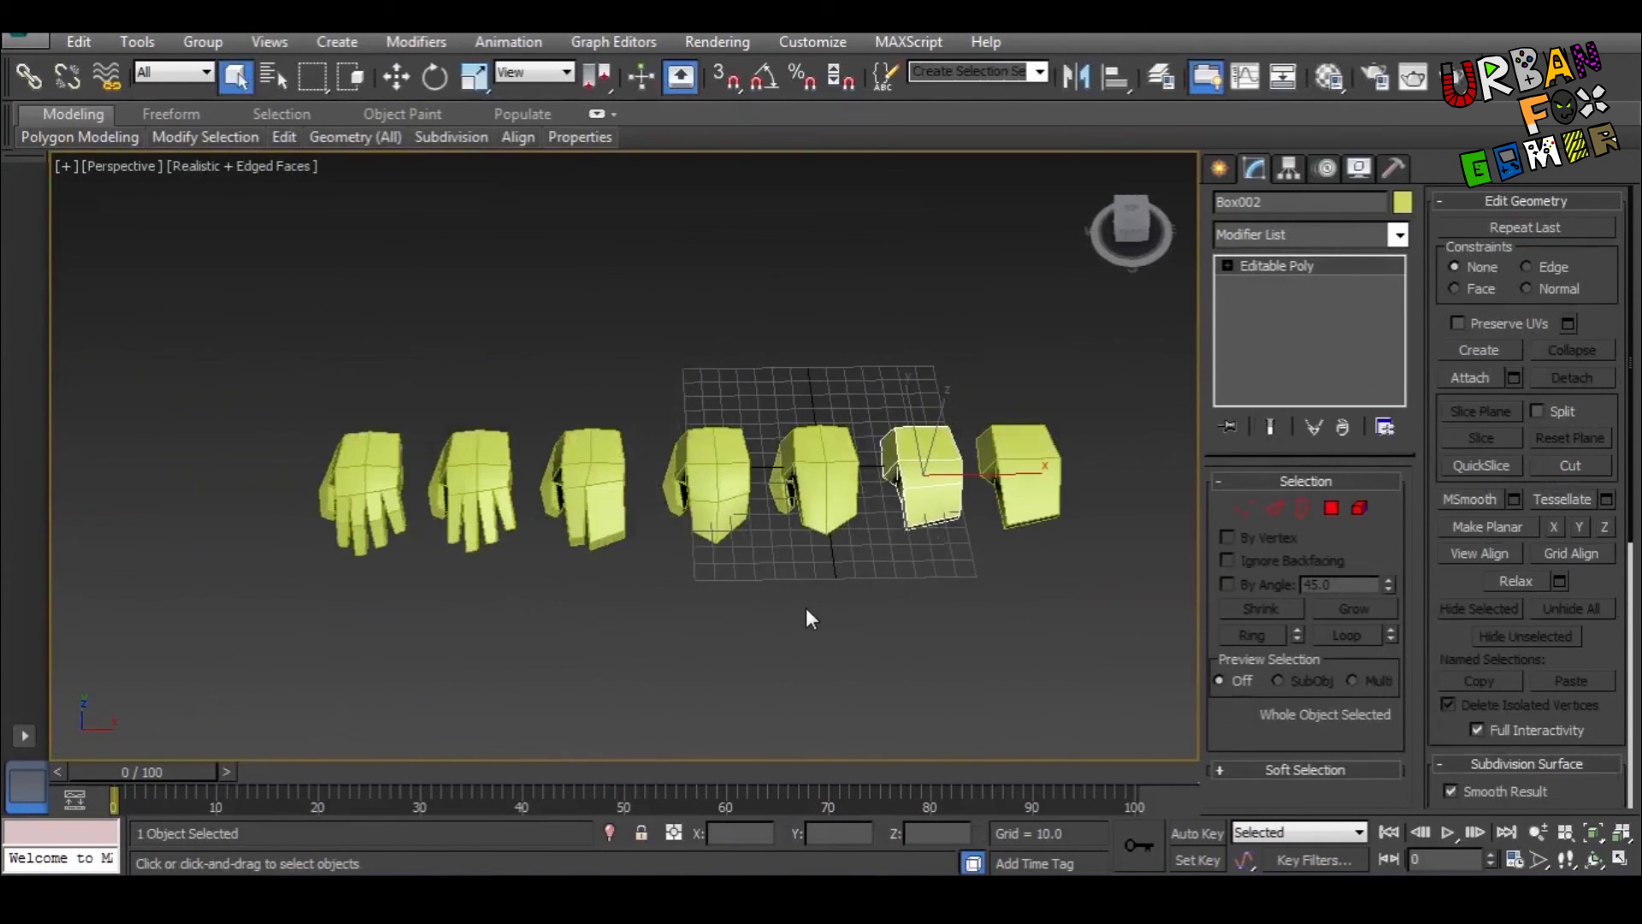
left_click(804, 606)
scroll(865, 554, "up", 5)
left_click(1015, 471)
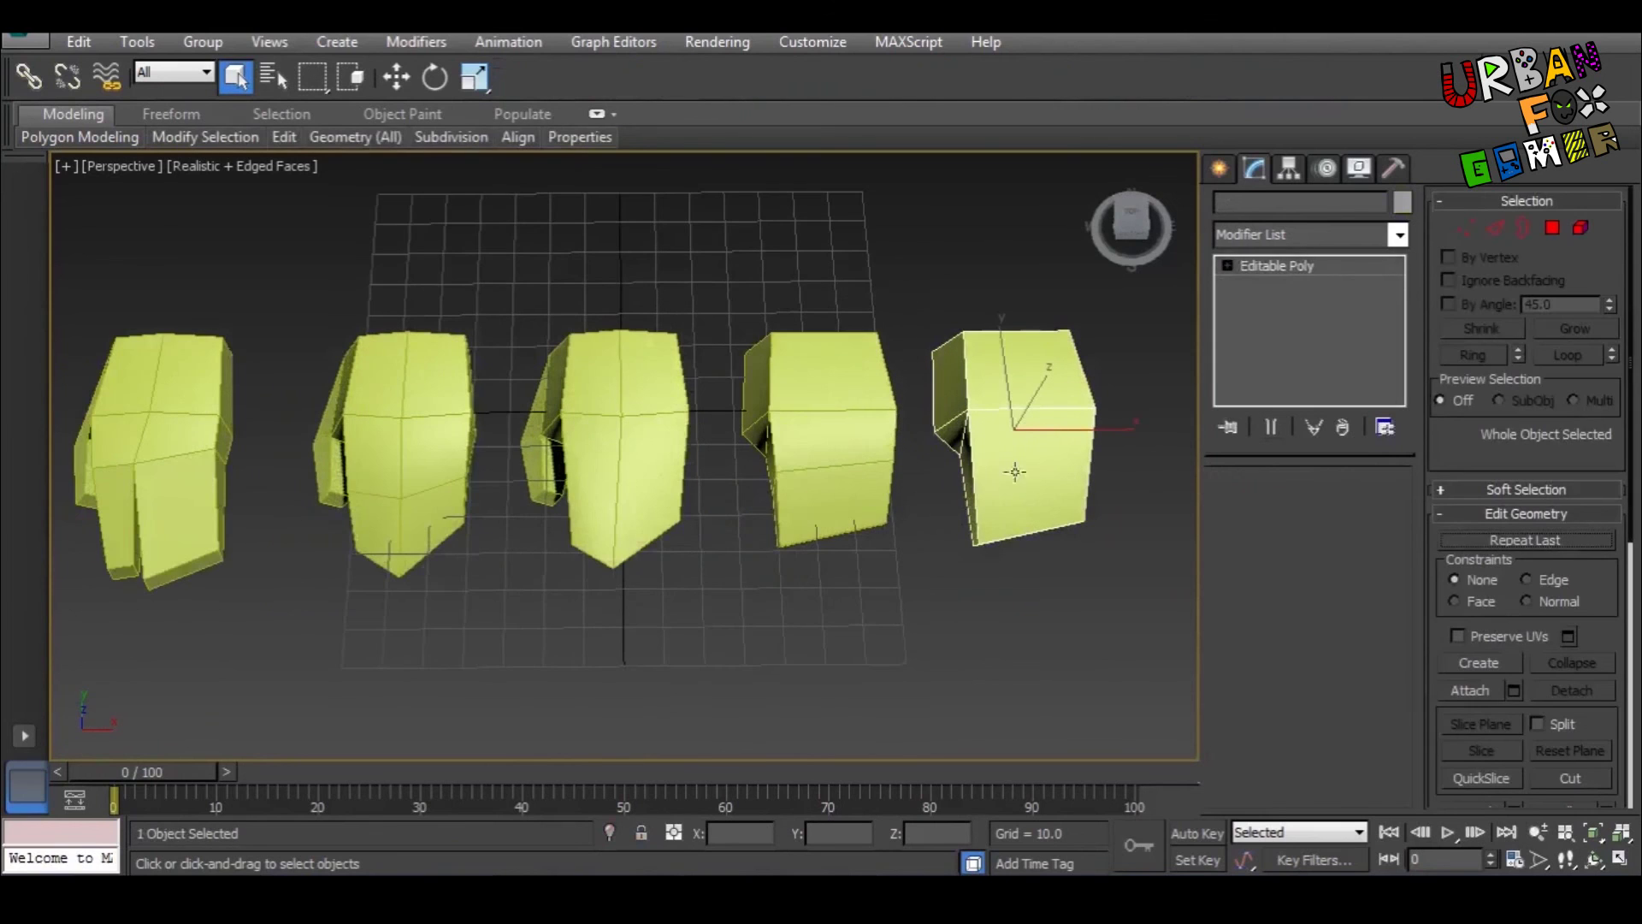
scroll(940, 479, "down", 4)
scroll(1039, 466, "up", 5)
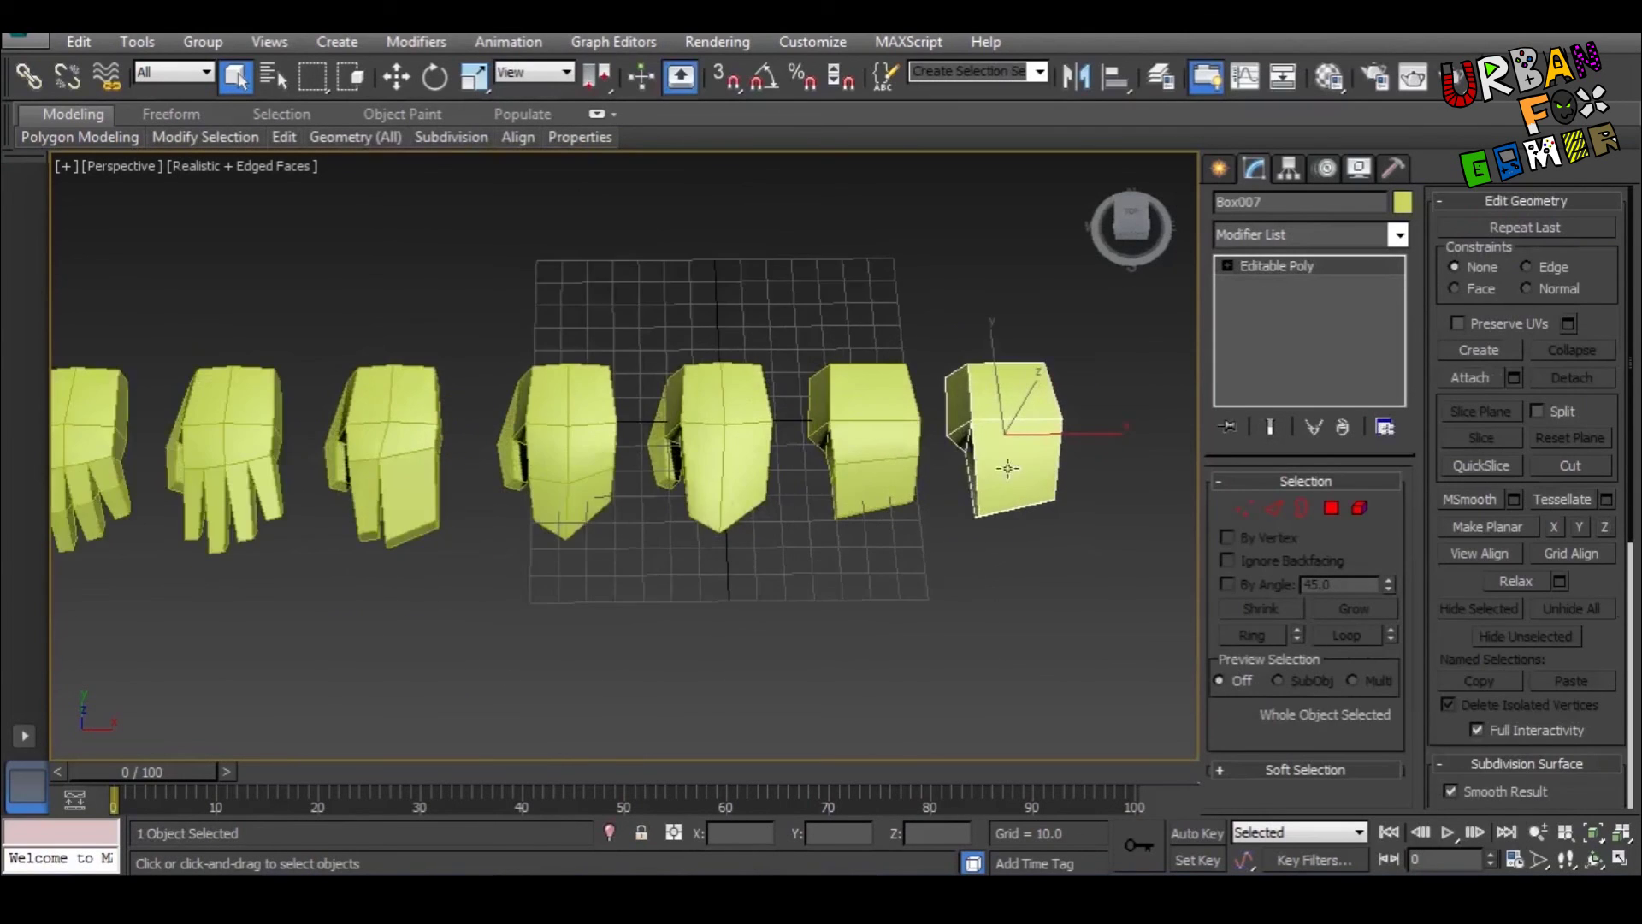
scroll(1039, 466, "up", 3)
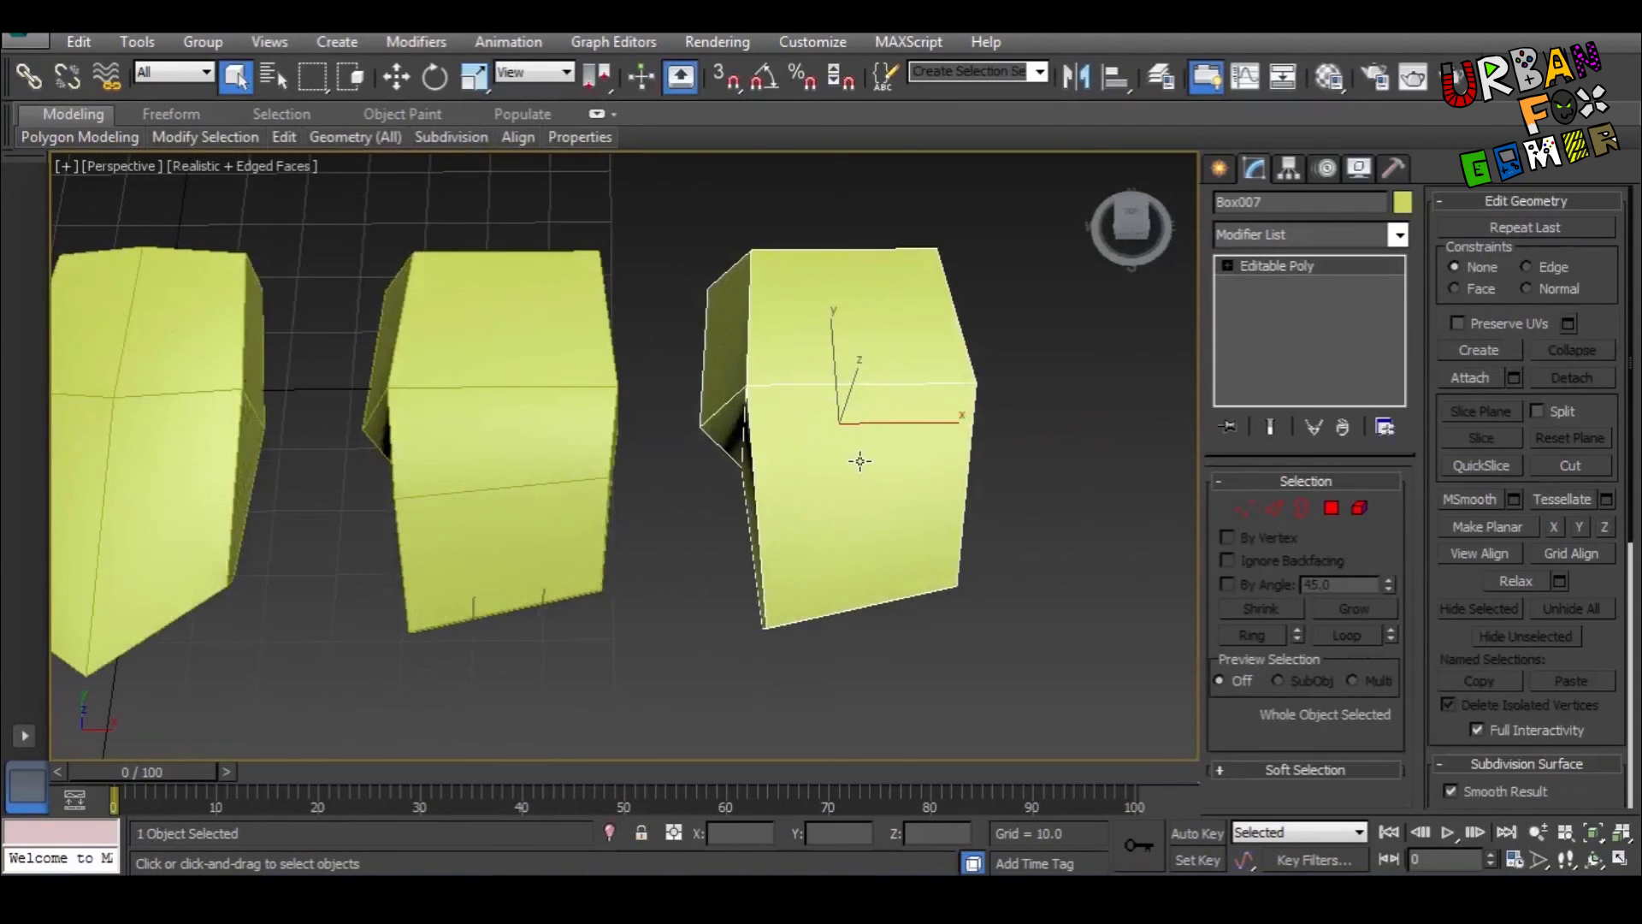
Step: Examine the whole row of hand variants, from the blunt-ended mittens to the four-fingered hands, from the palm side and from above
middle_click_drag(865, 533, 808, 406, "alt")
scroll(808, 406, "down", 4)
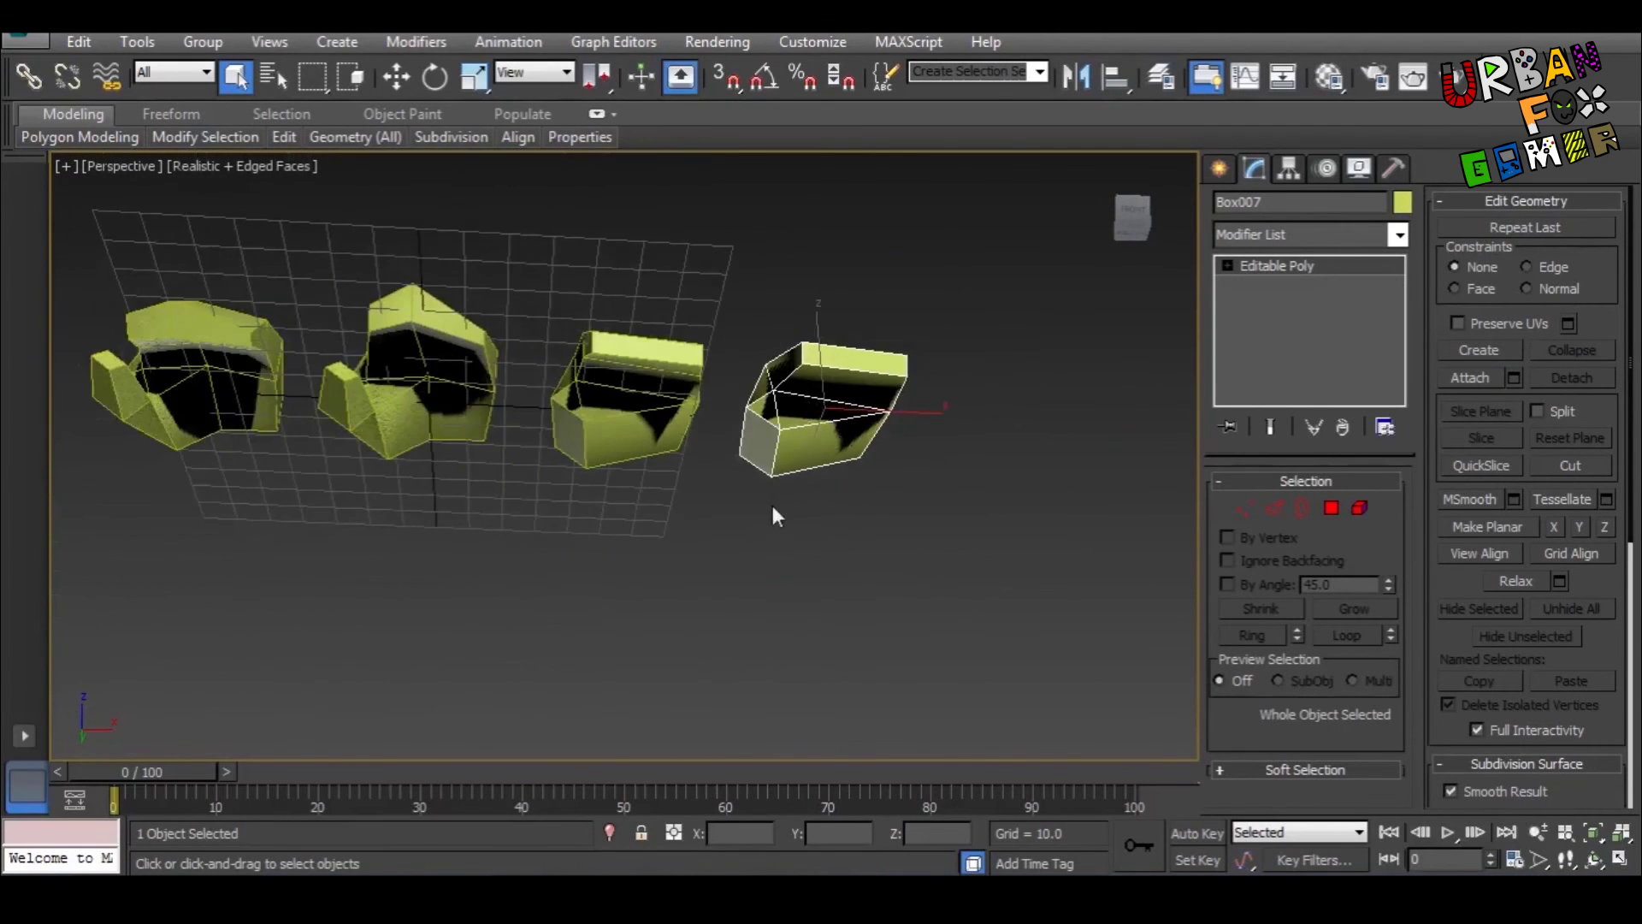
scroll(773, 513, "down", 2)
middle_click_drag(773, 513, 924, 505)
middle_click_drag(626, 479, 684, 480)
middle_click_drag(452, 470, 488, 468)
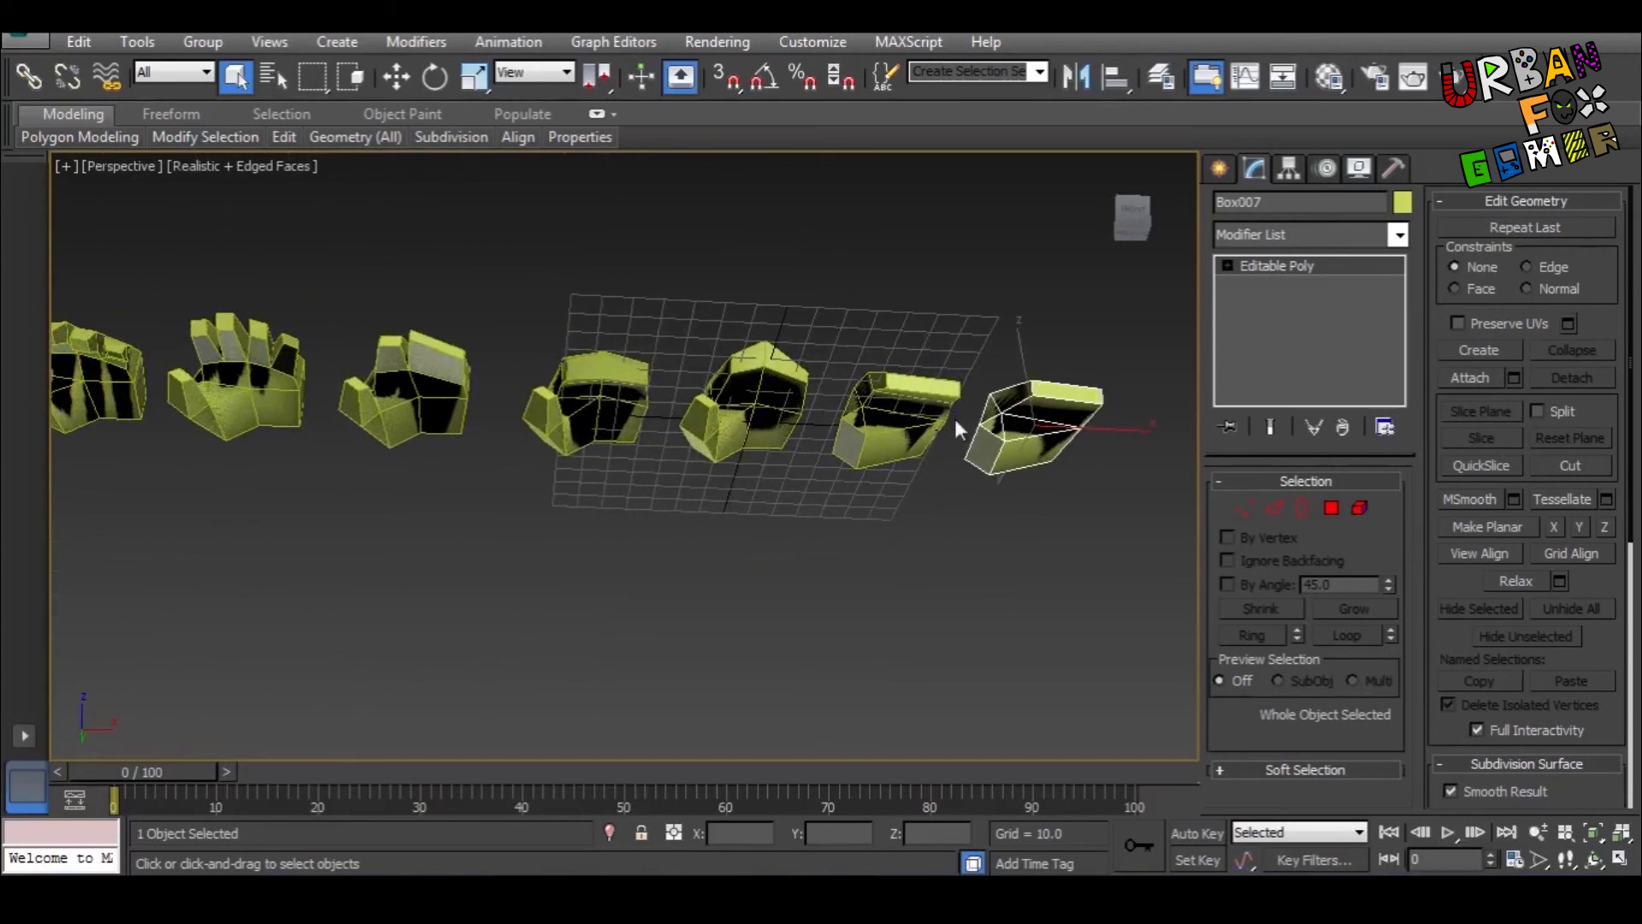
middle_click_drag(966, 428, 1064, 432)
mouse_move(631, 443)
middle_mouse_down()
mouse_move(393, 449)
mouse_move(619, 435)
middle_mouse_up()
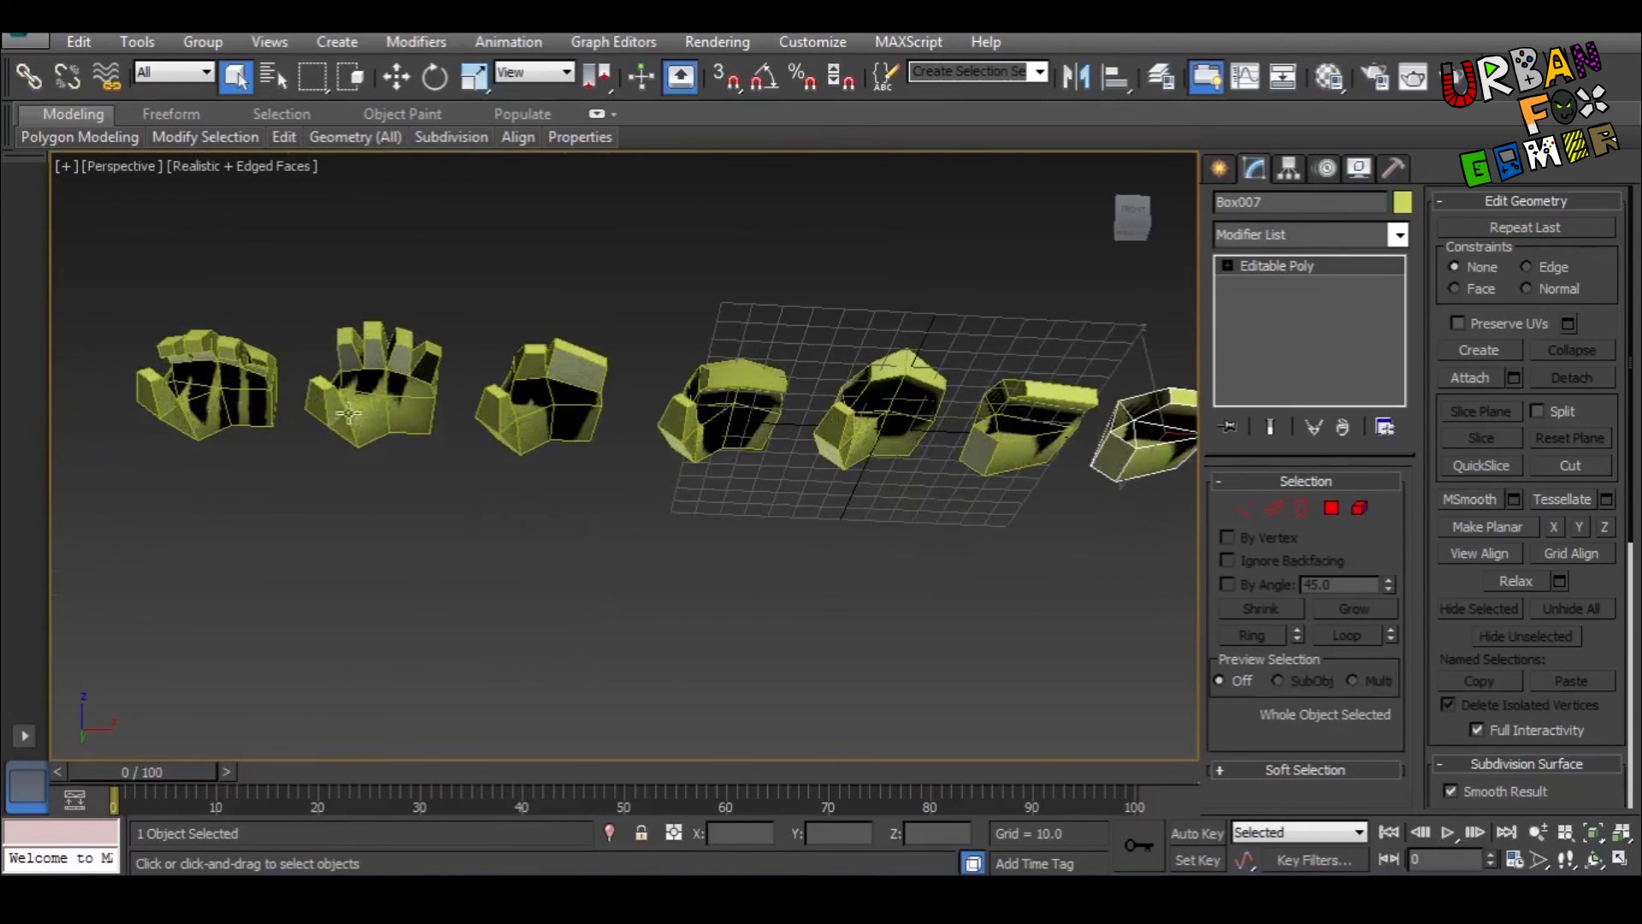
left_click(212, 395)
middle_click_drag(211, 395, 274, 453, "alt")
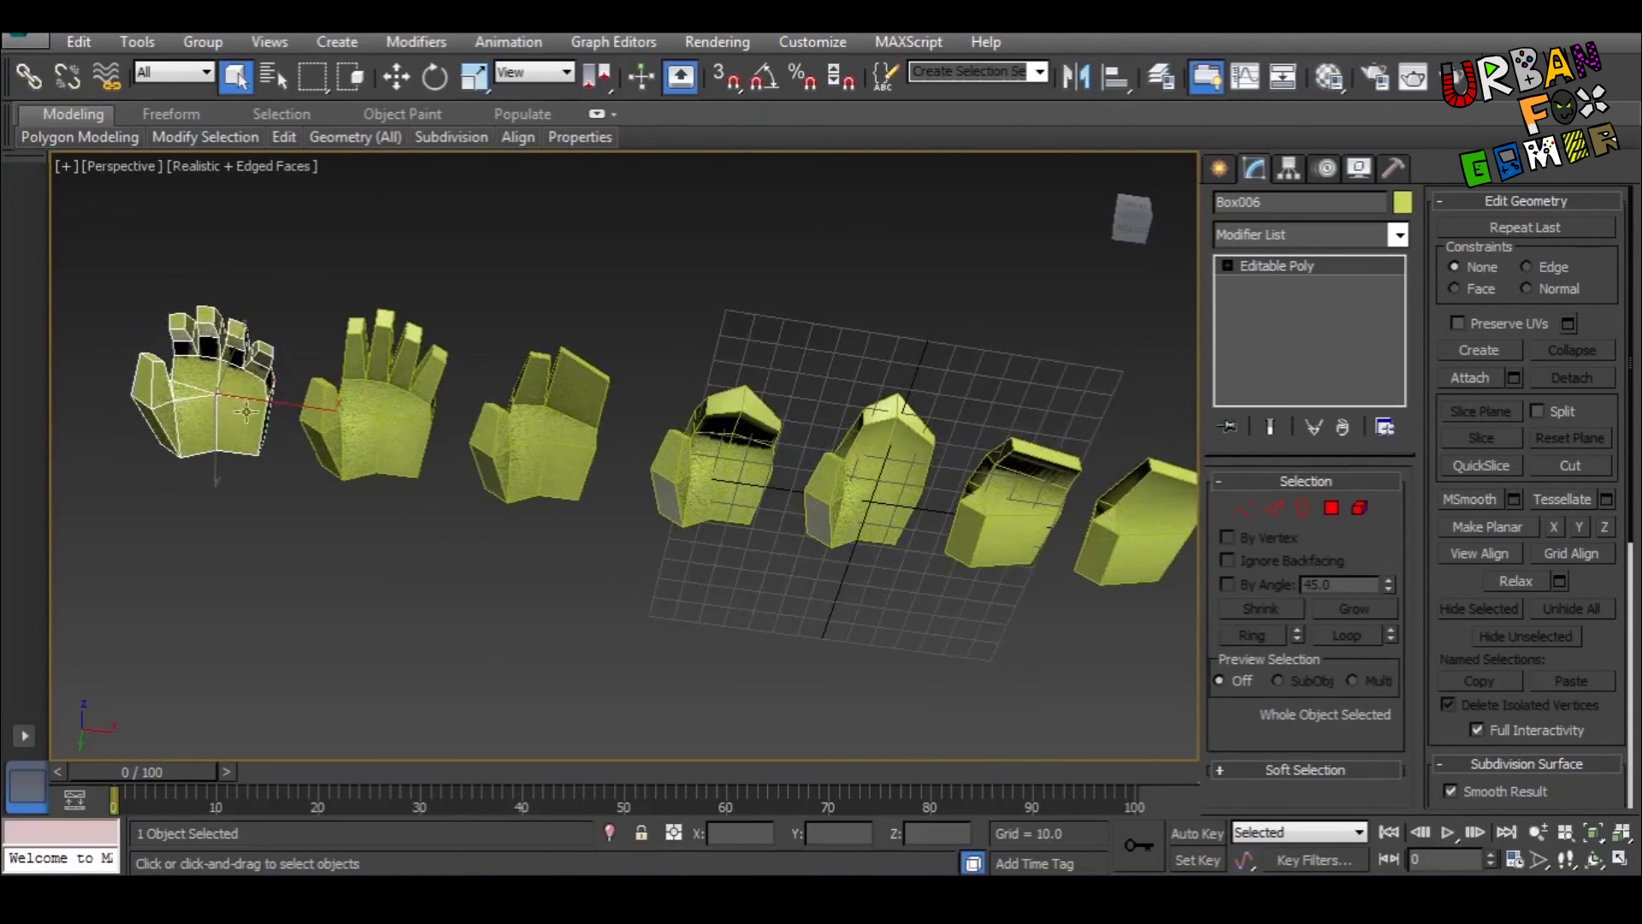
middle_click_drag(1090, 571, 836, 572)
left_click(874, 548)
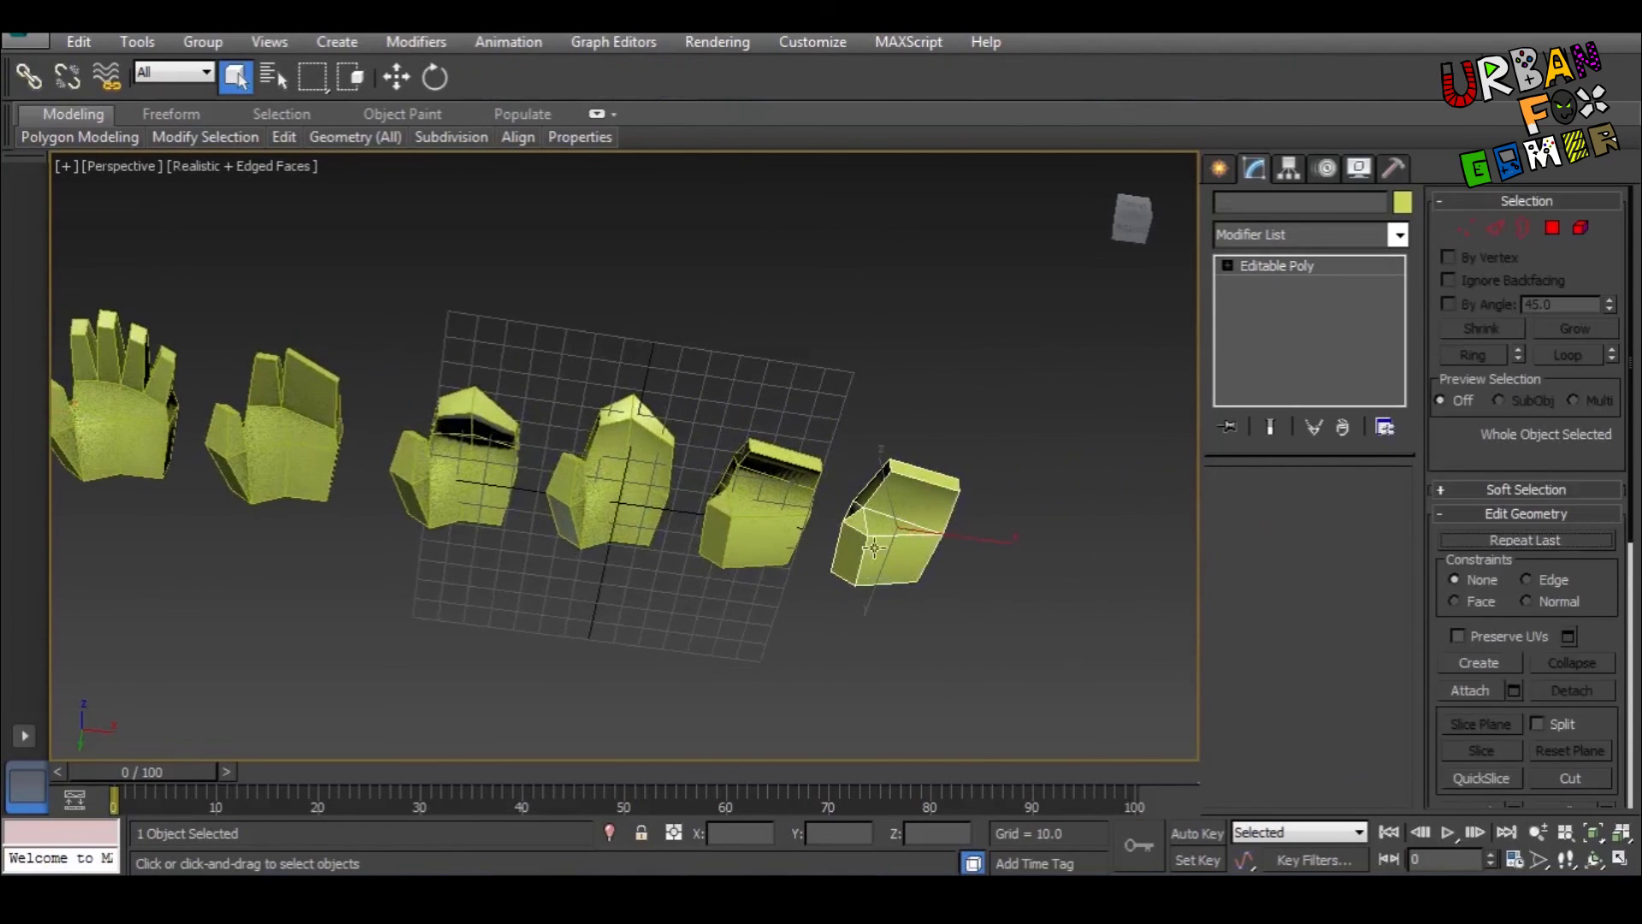
middle_click_drag(885, 554, 1074, 568, "alt")
scroll(938, 572, "up", 3)
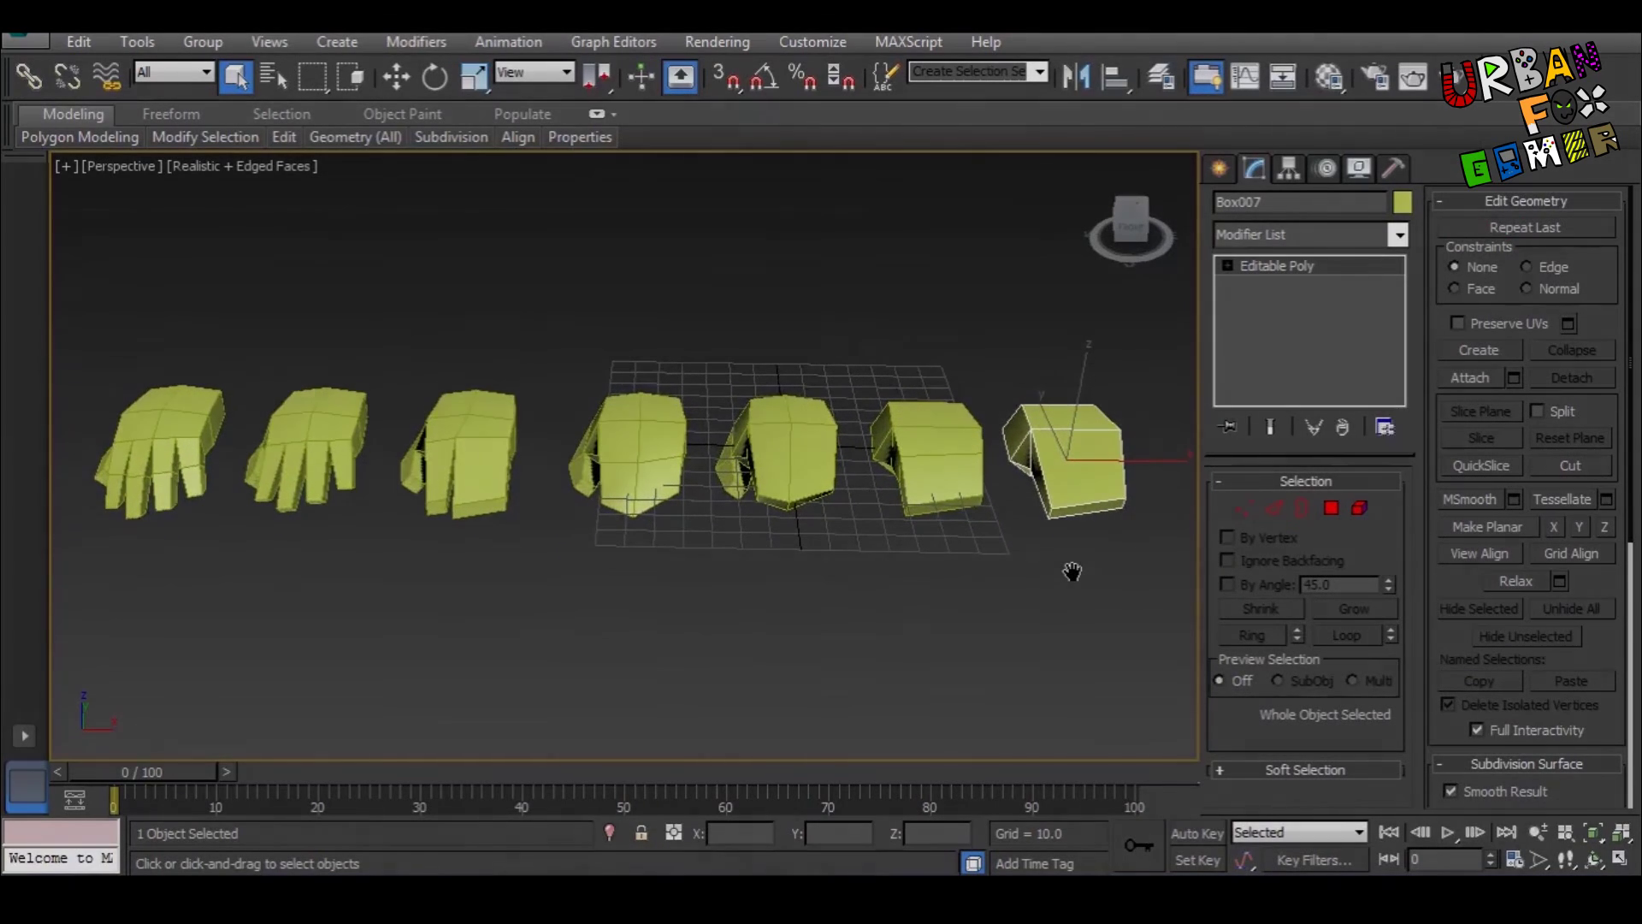